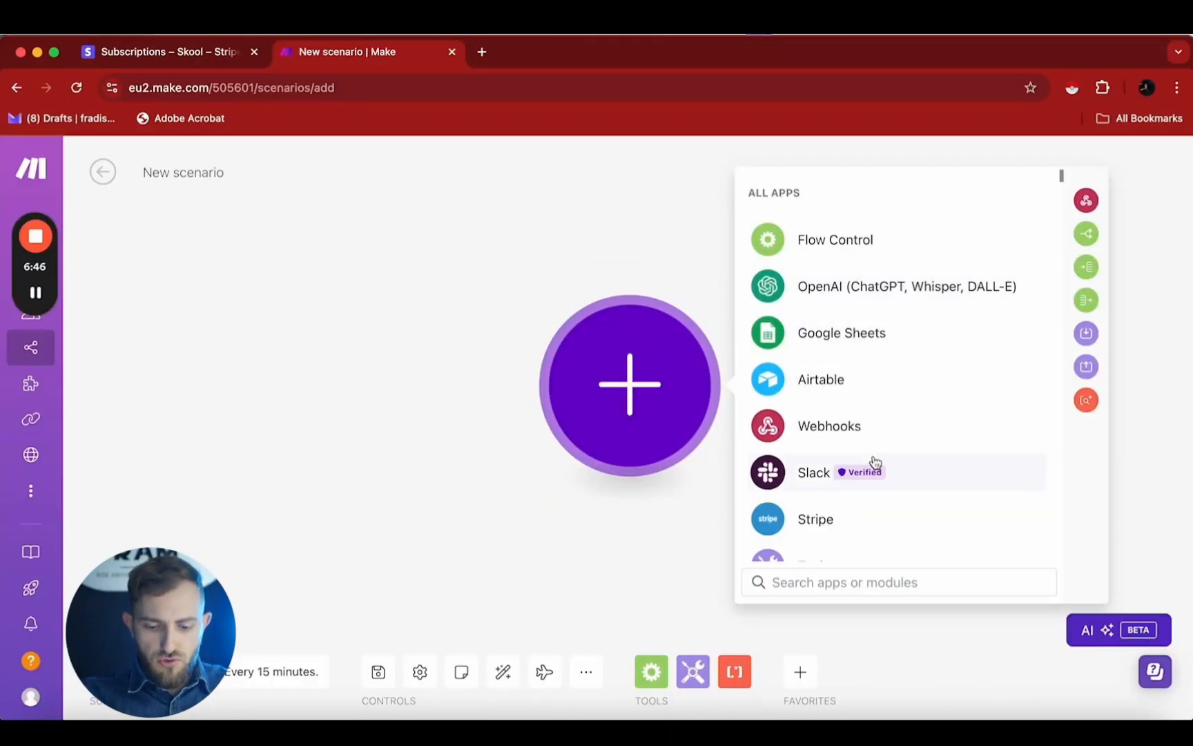
Step: Search the apps for gmail and add the Gmail Watch Emails module as the scenario's trigger
text(gmail.com)
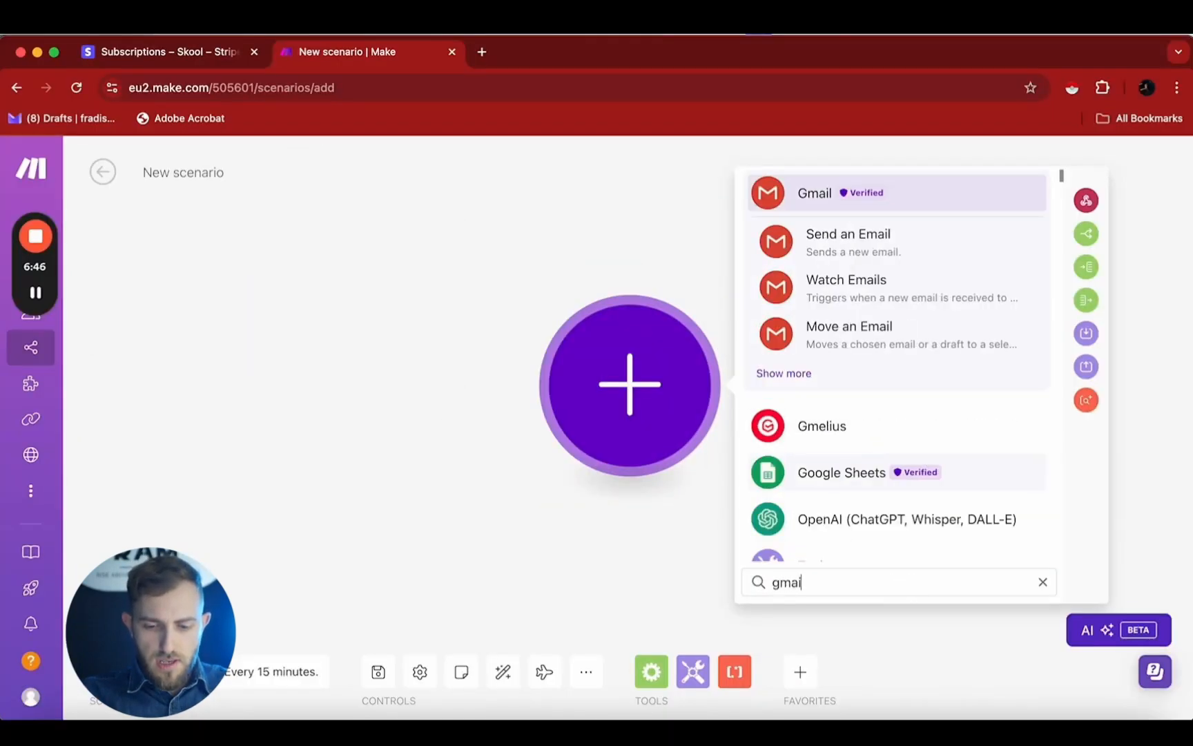
key(BackSpace)
key(BackSpace)
key(BackSpace)
key(BackSpace)
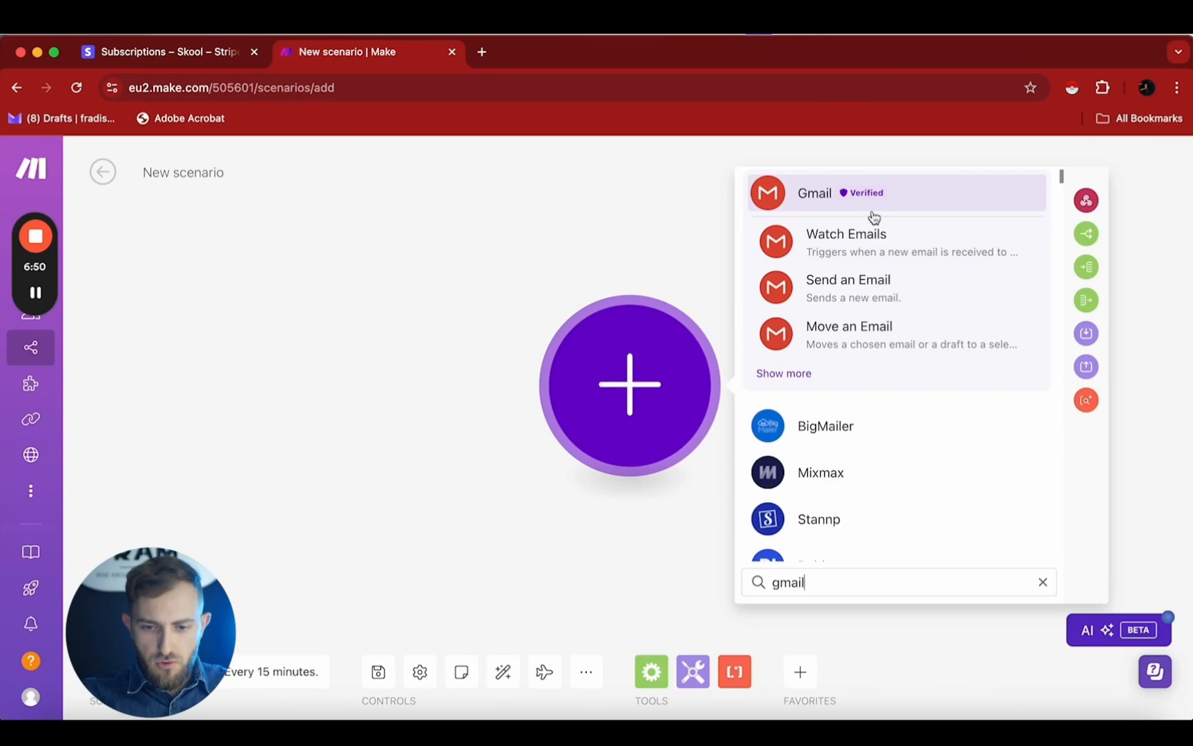
click(854, 250)
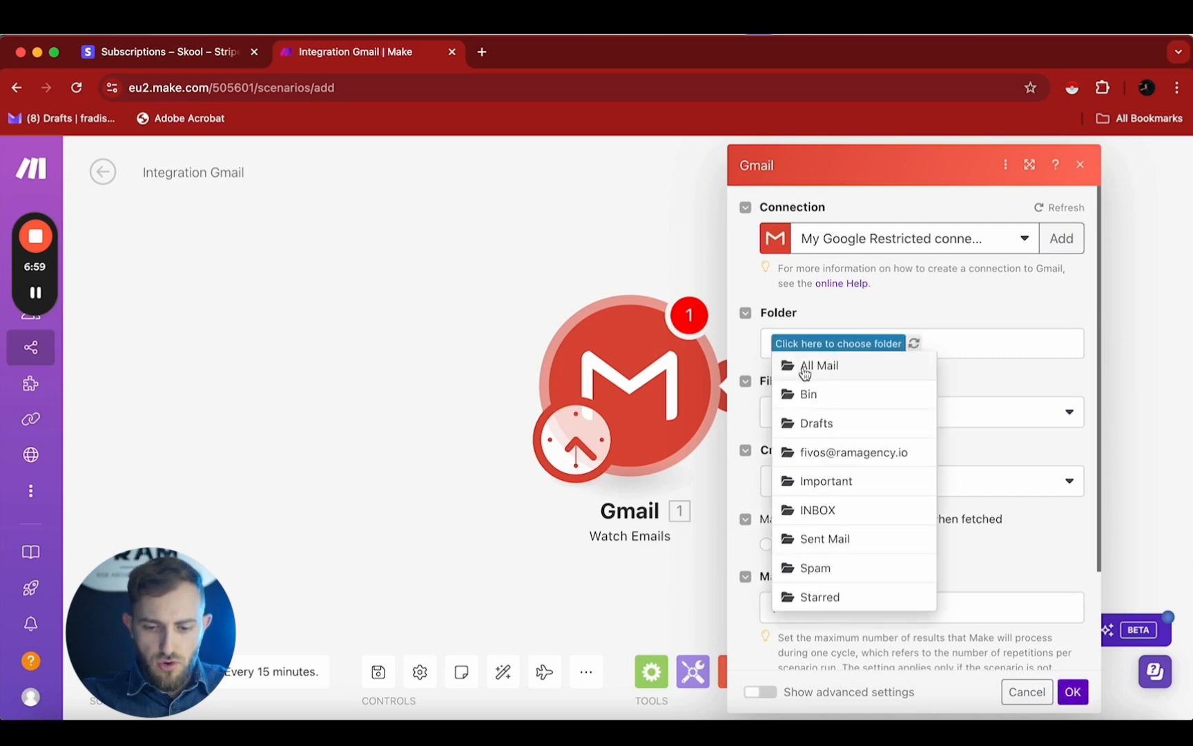
Step: Set the Gmail trigger's folder to All Mail and its filter type to Gmail filter
click(804, 373)
scroll(811, 383, down, 1)
click(793, 375)
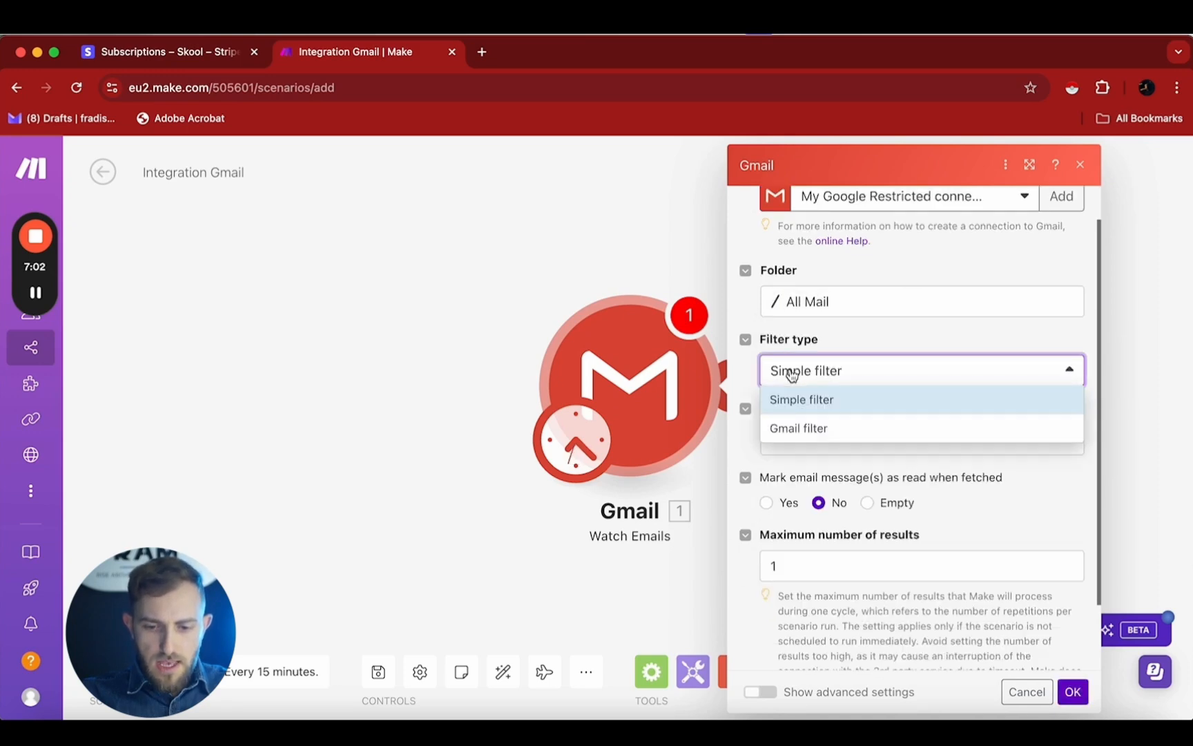
click(803, 430)
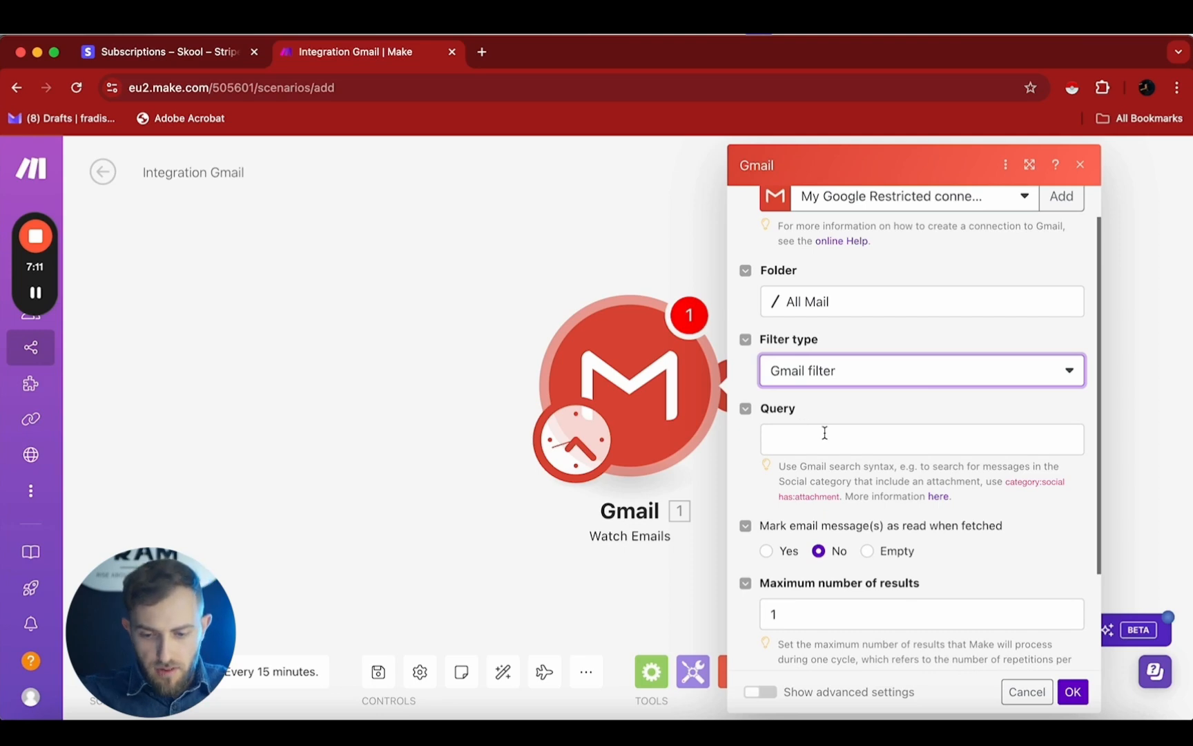
Step: Consult the Gmail search syntax help linked from the query field for the exact word or phrase operator
click(937, 504)
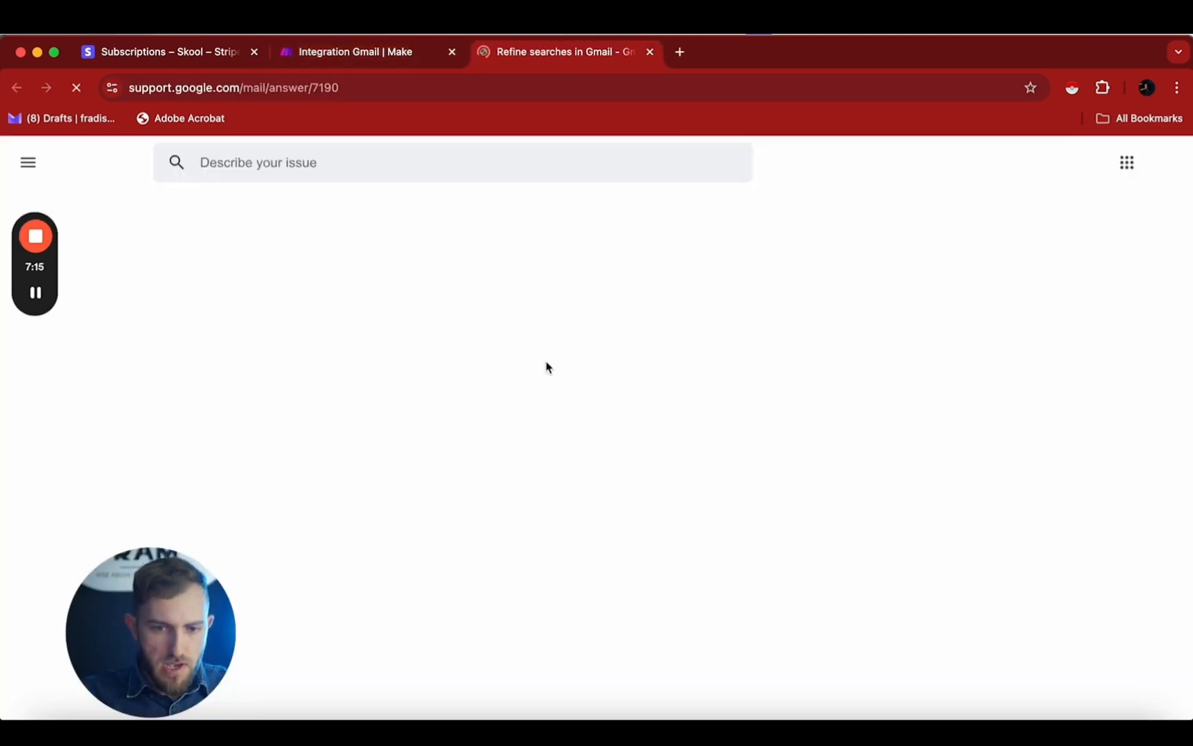
scroll(407, 385, down, 10)
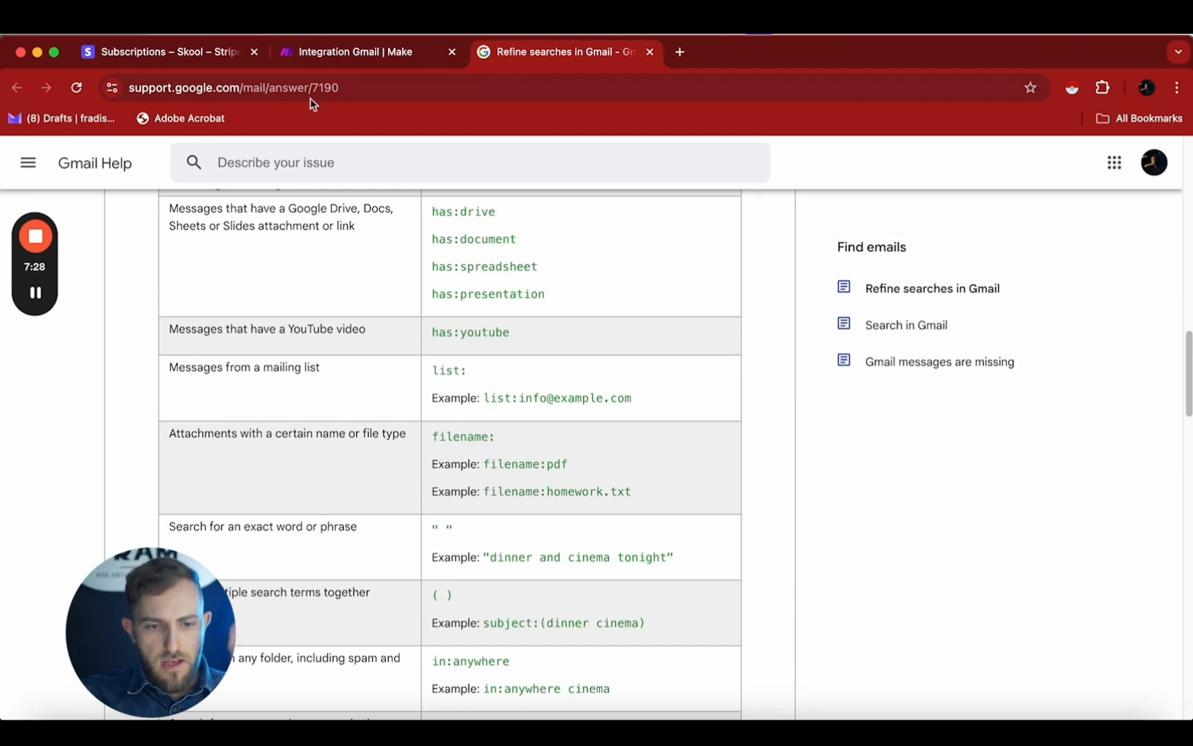
click(341, 53)
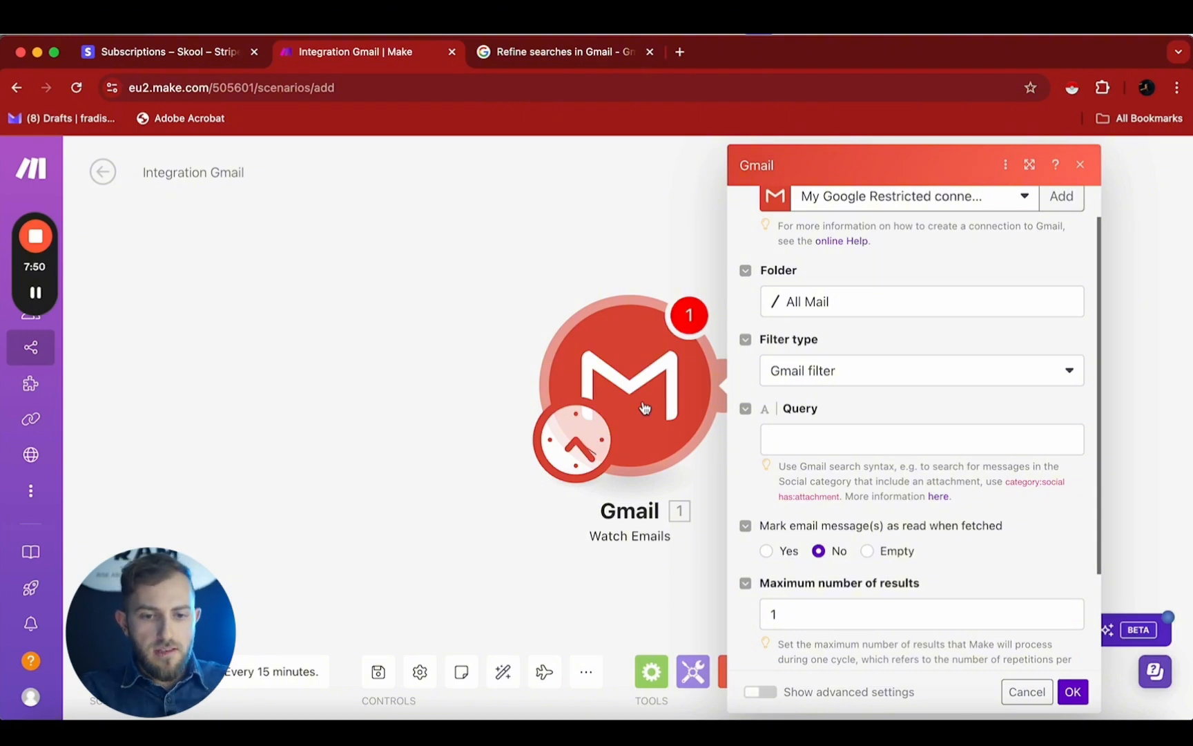
click(523, 52)
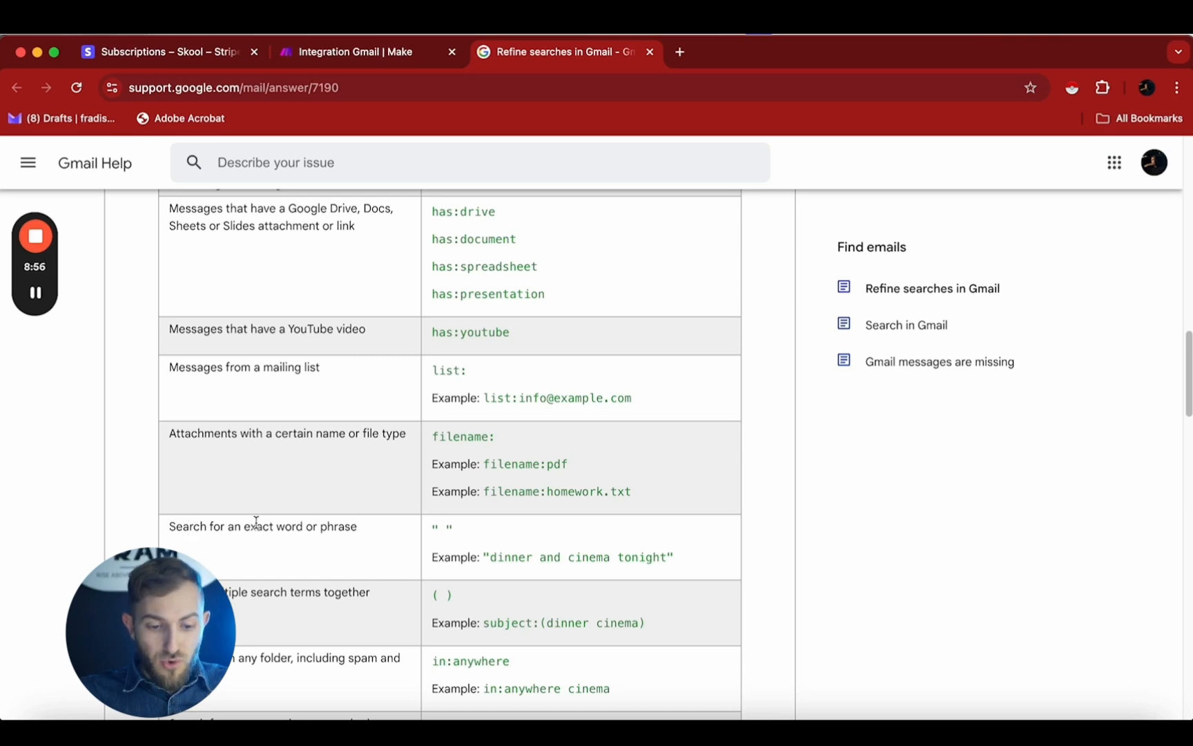
drag(437, 529, 444, 528)
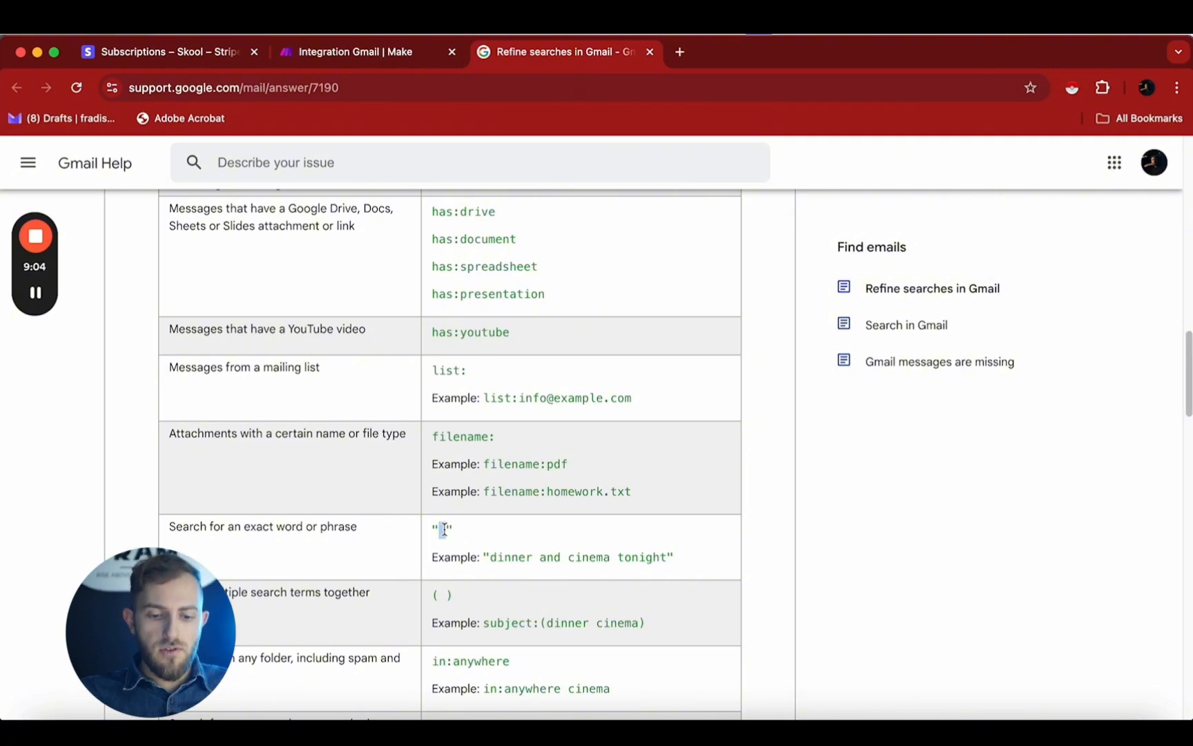
drag(430, 528, 661, 556)
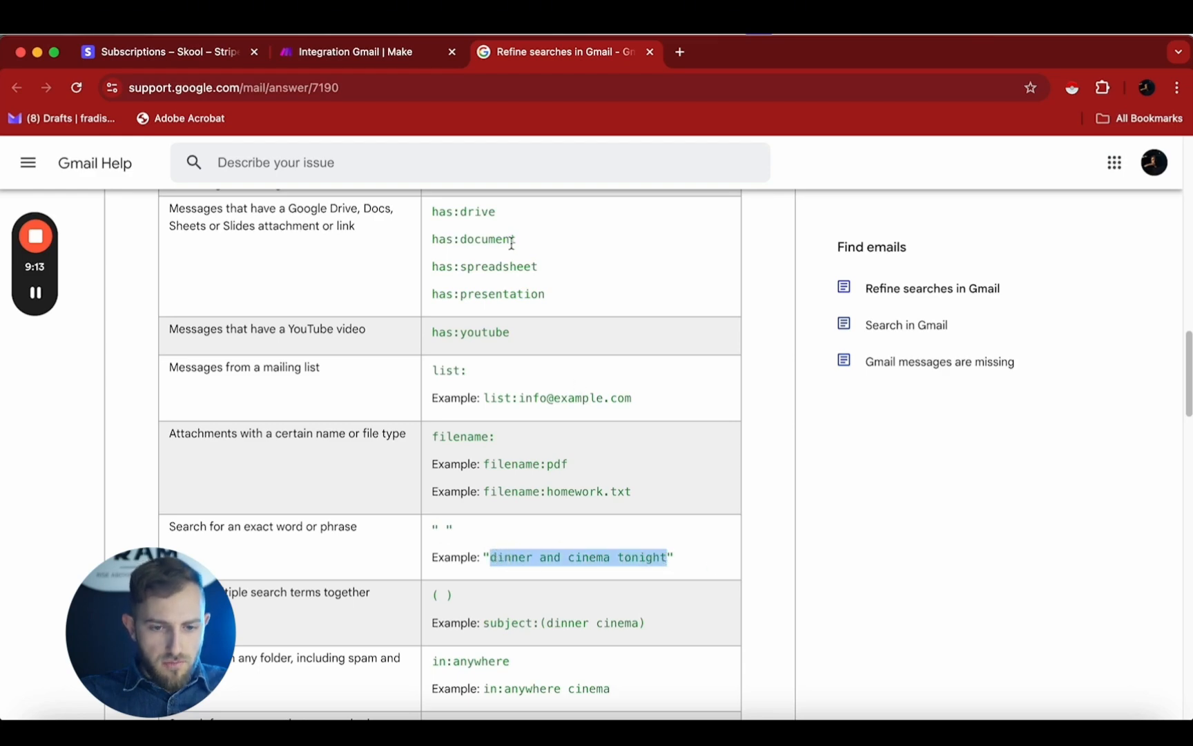
Step: Back in the Make scenario, set the Gmail query to "refund" including the quotation marks, and save the trigger to start from now on
click(339, 55)
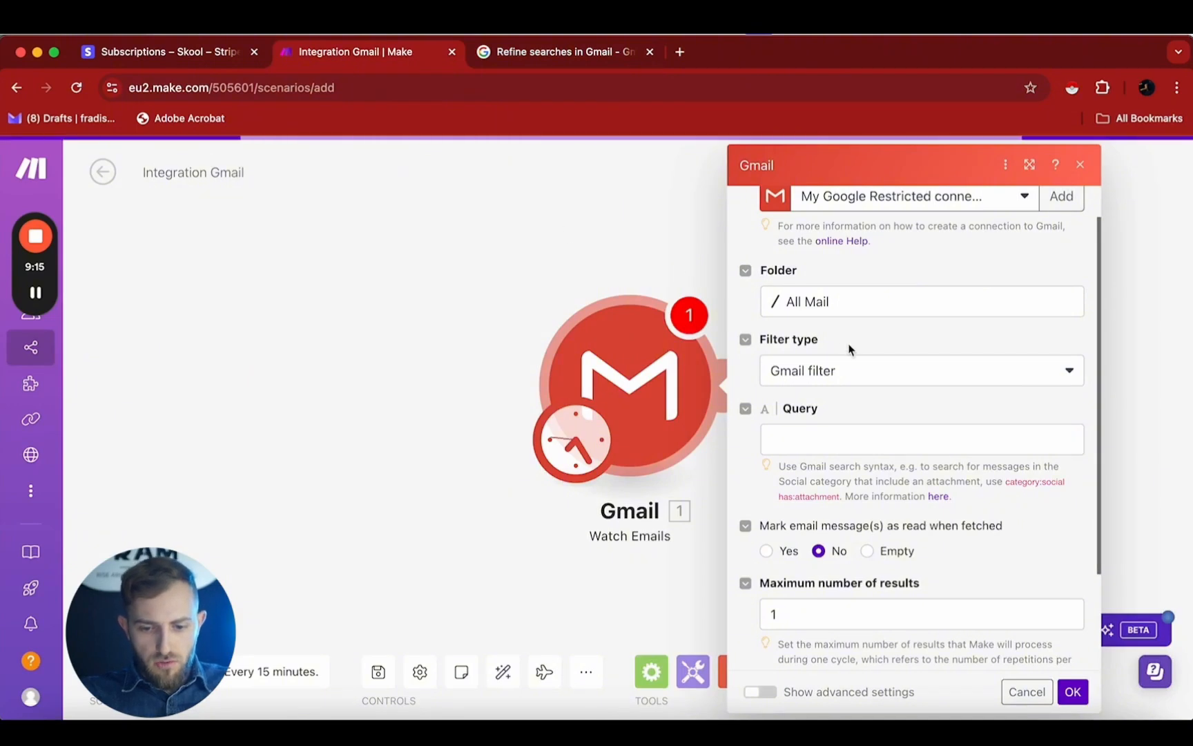
click(805, 439)
click(897, 541)
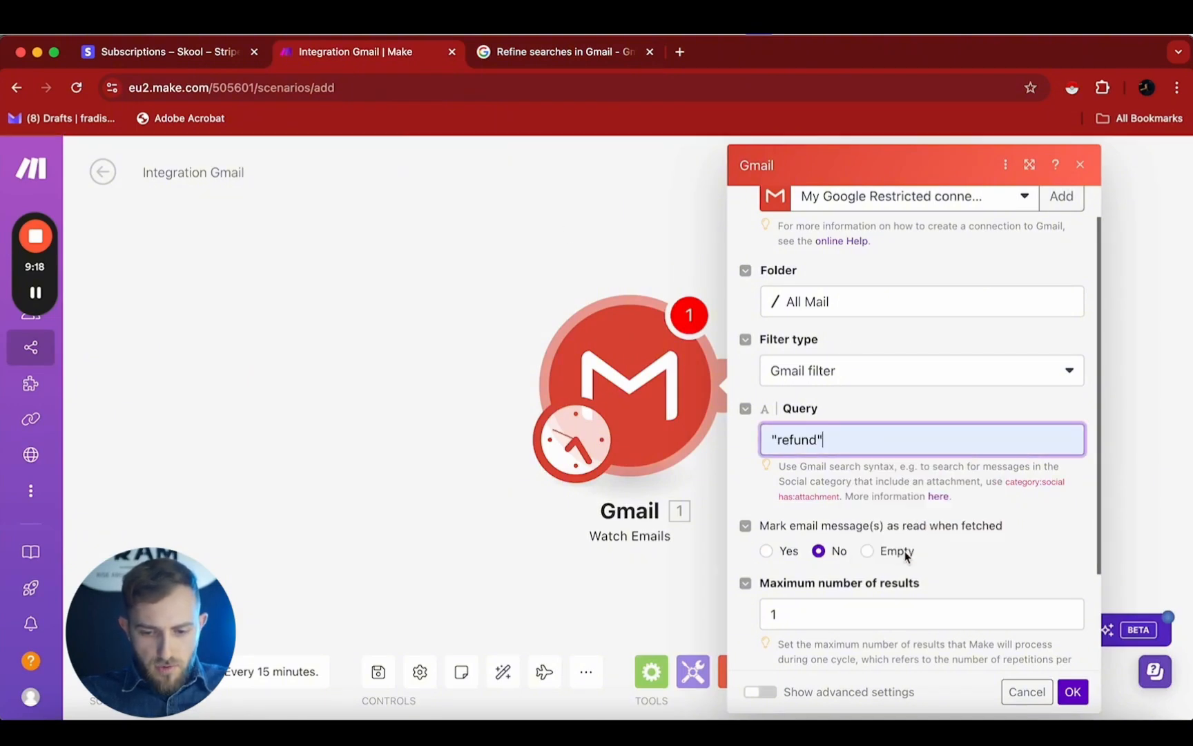
scroll(818, 552, down, 2)
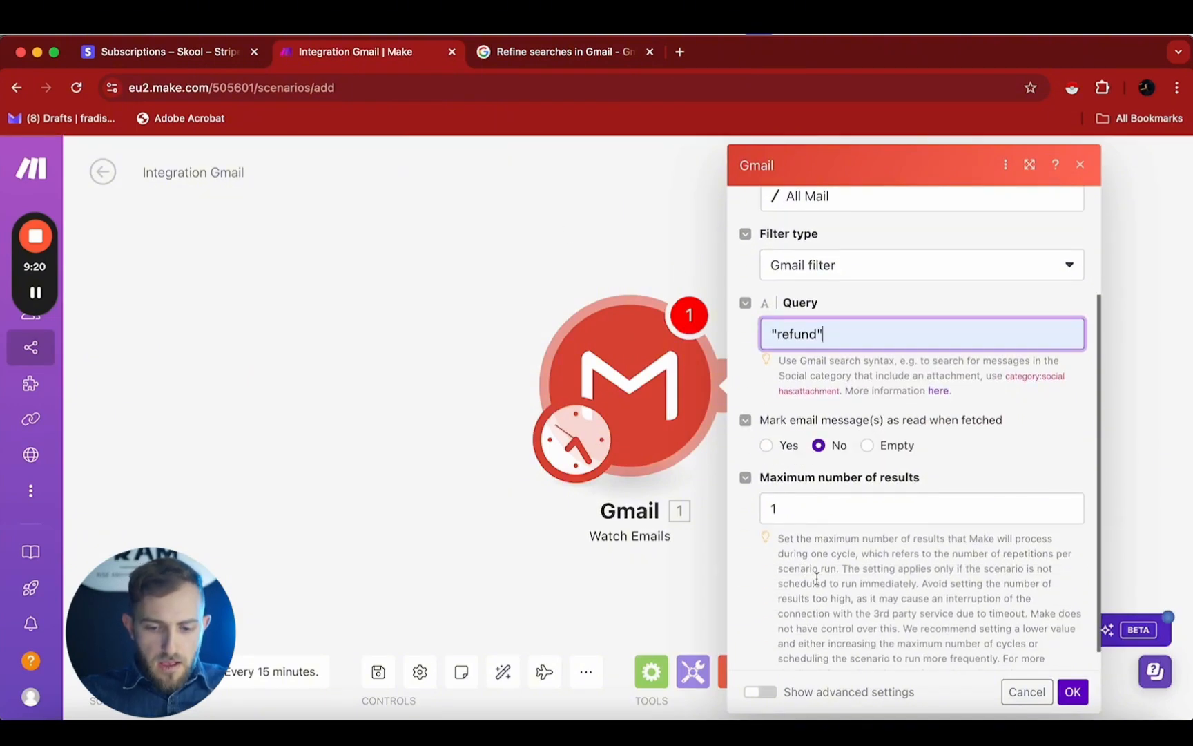
click(1072, 691)
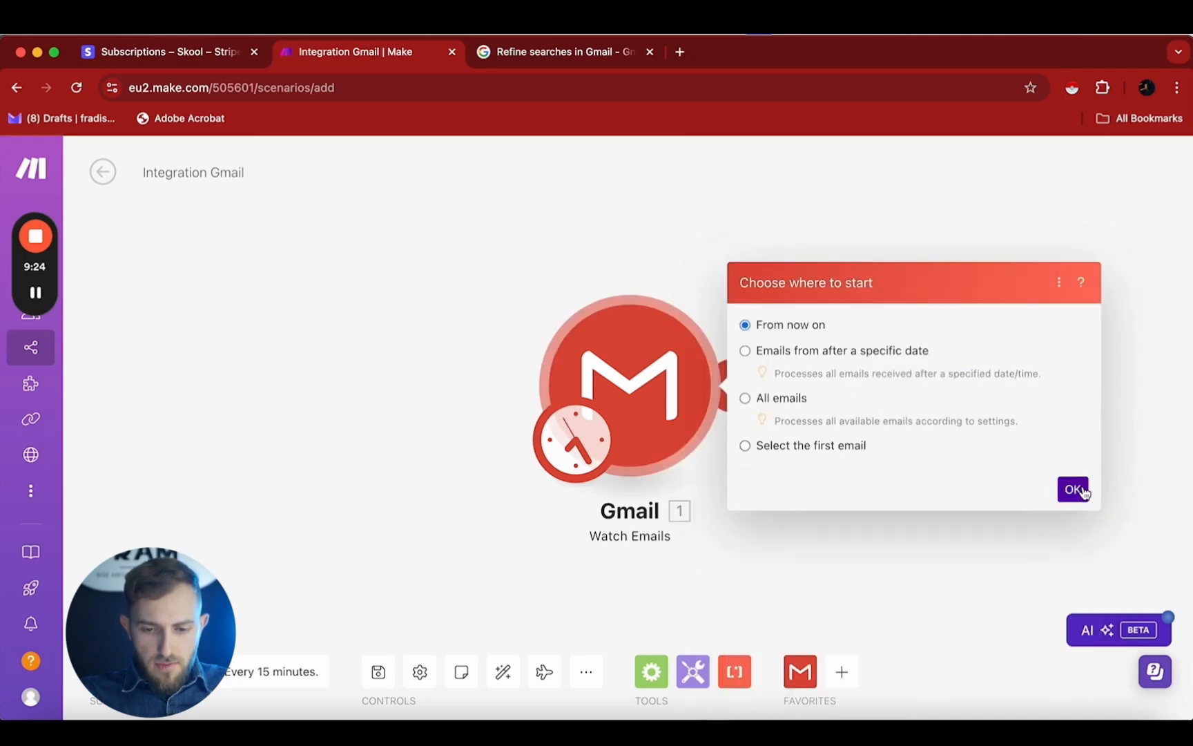
click(1073, 490)
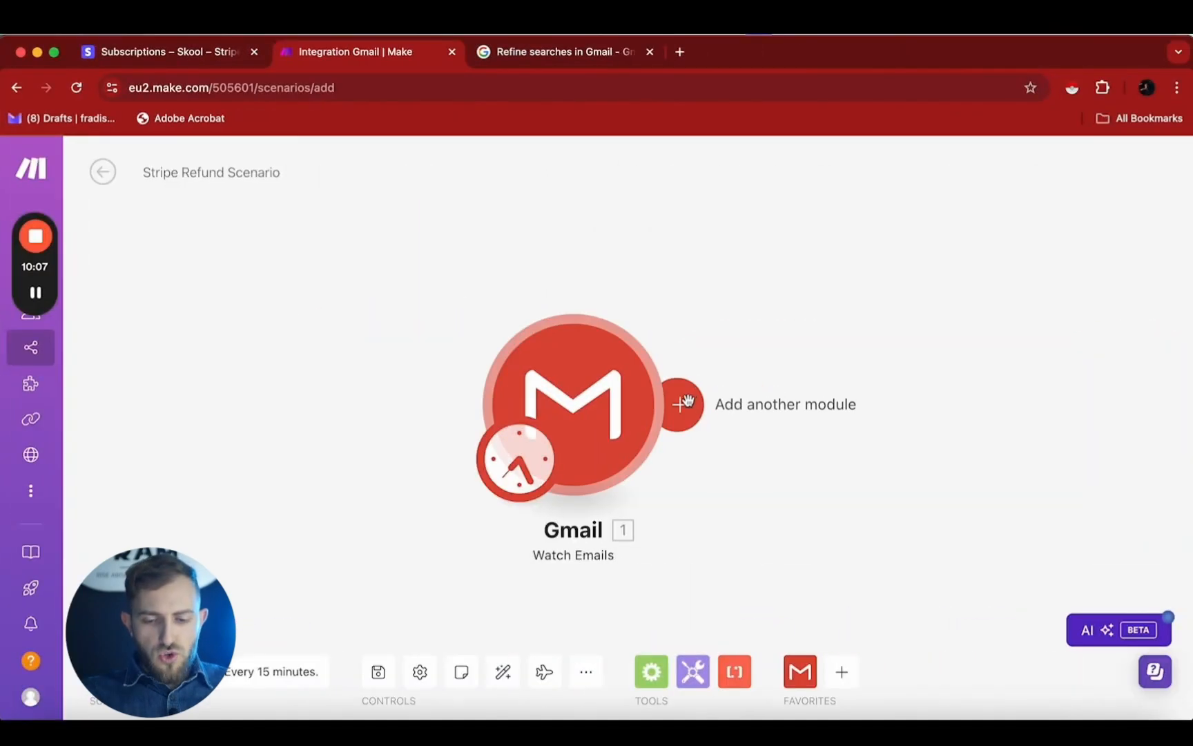
Step: Add an OpenAI Create a Completion module after the Gmail trigger and set its model to gpt-4o
click(687, 399)
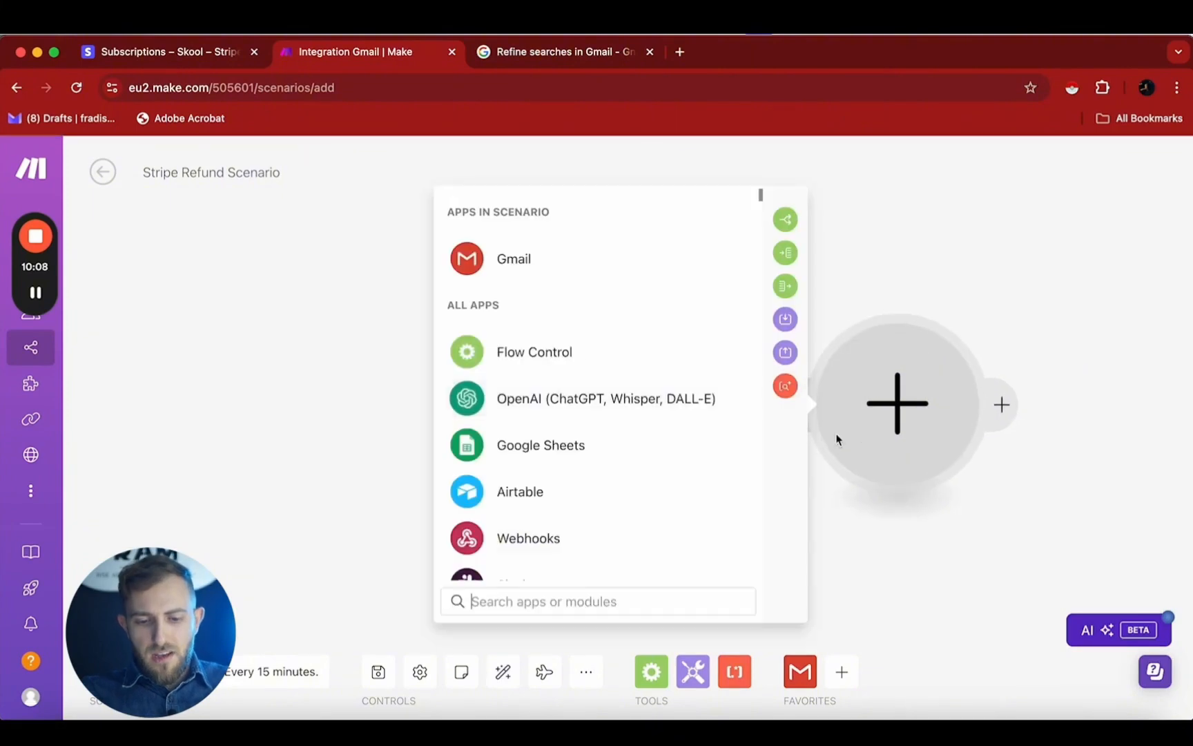
click(526, 406)
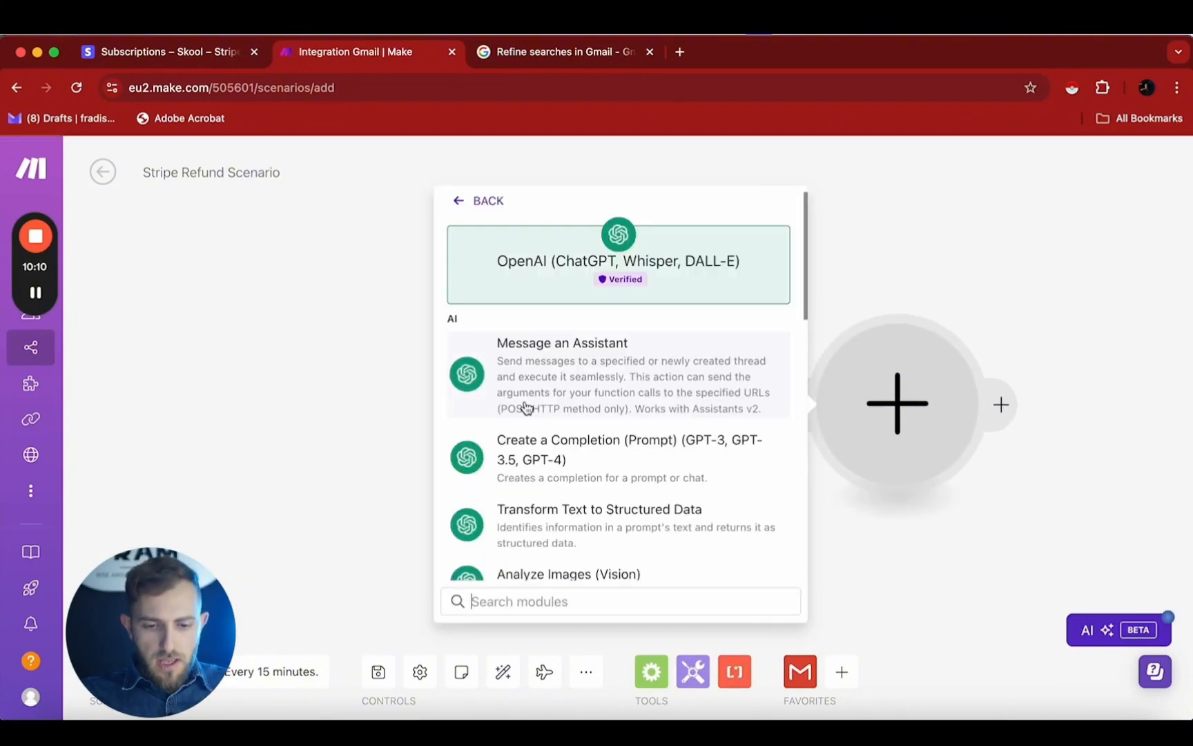
click(588, 458)
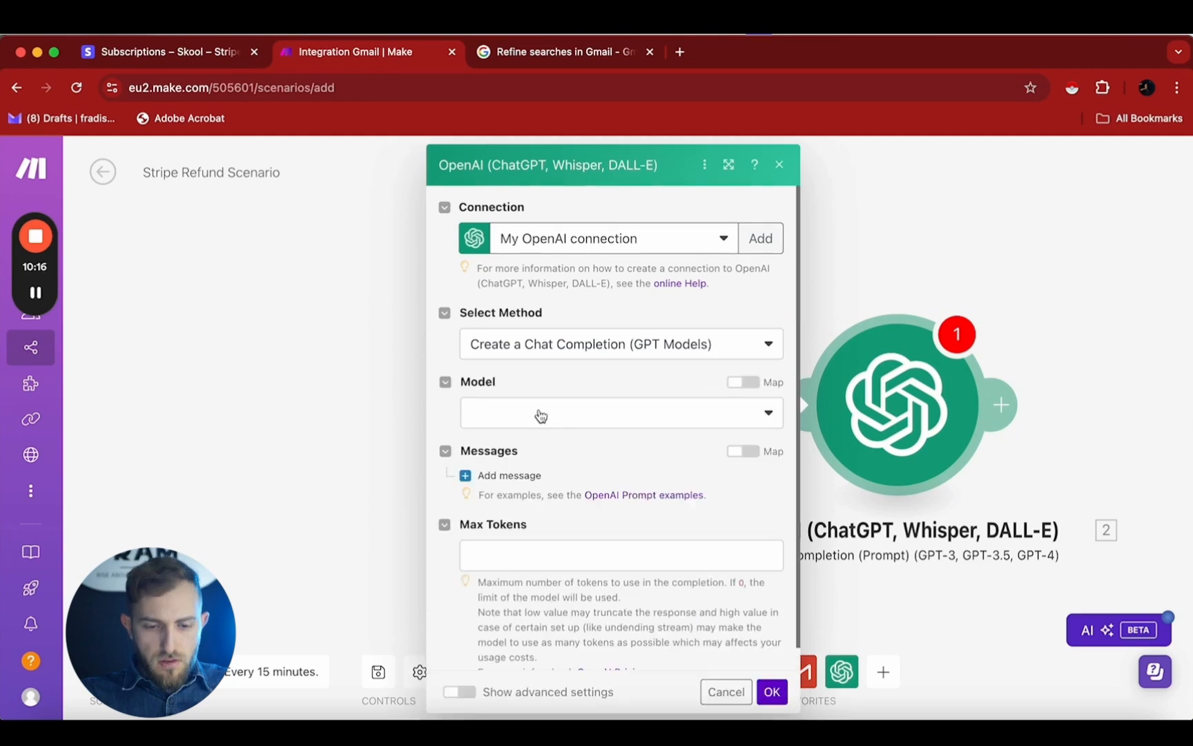
click(537, 413)
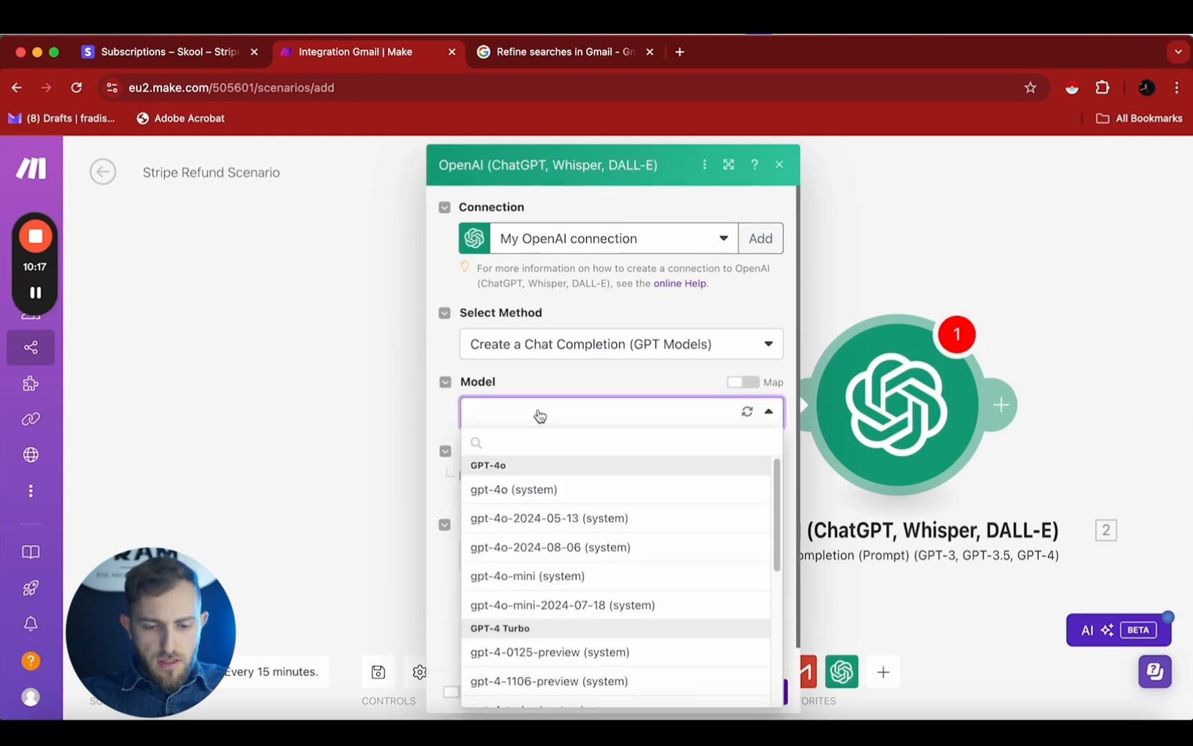
click(490, 489)
Step: Add a first message to the OpenAI module and set its role to System
click(496, 481)
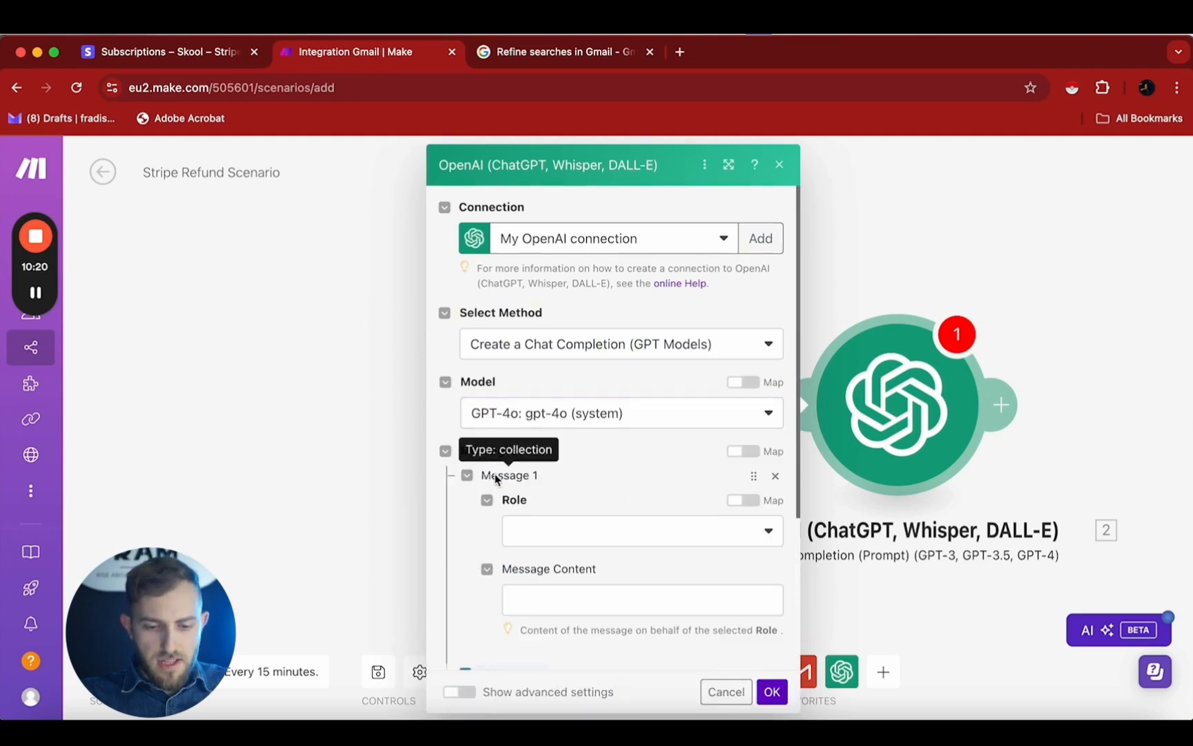
scroll(493, 476, down, 2)
click(555, 444)
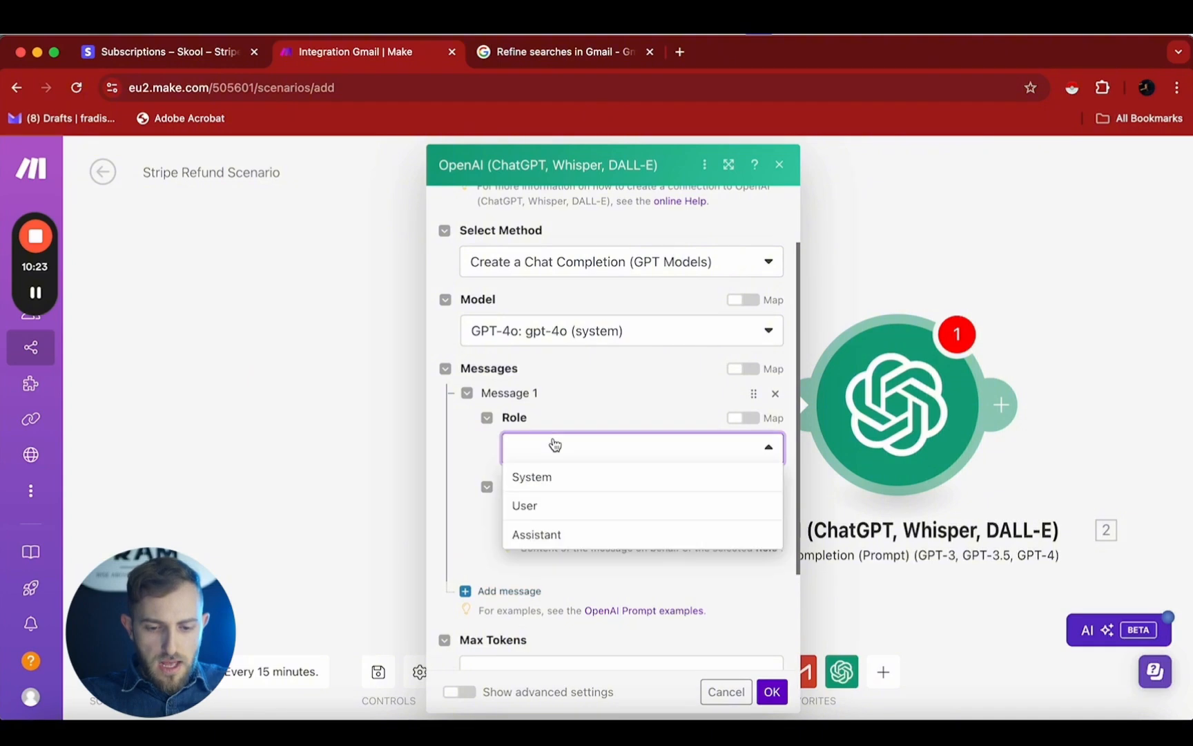
click(538, 478)
Step: Write the system message telling the model to judge from the email's subject and body whether the person wants a subscription refund, outputting Yes or No
click(544, 514)
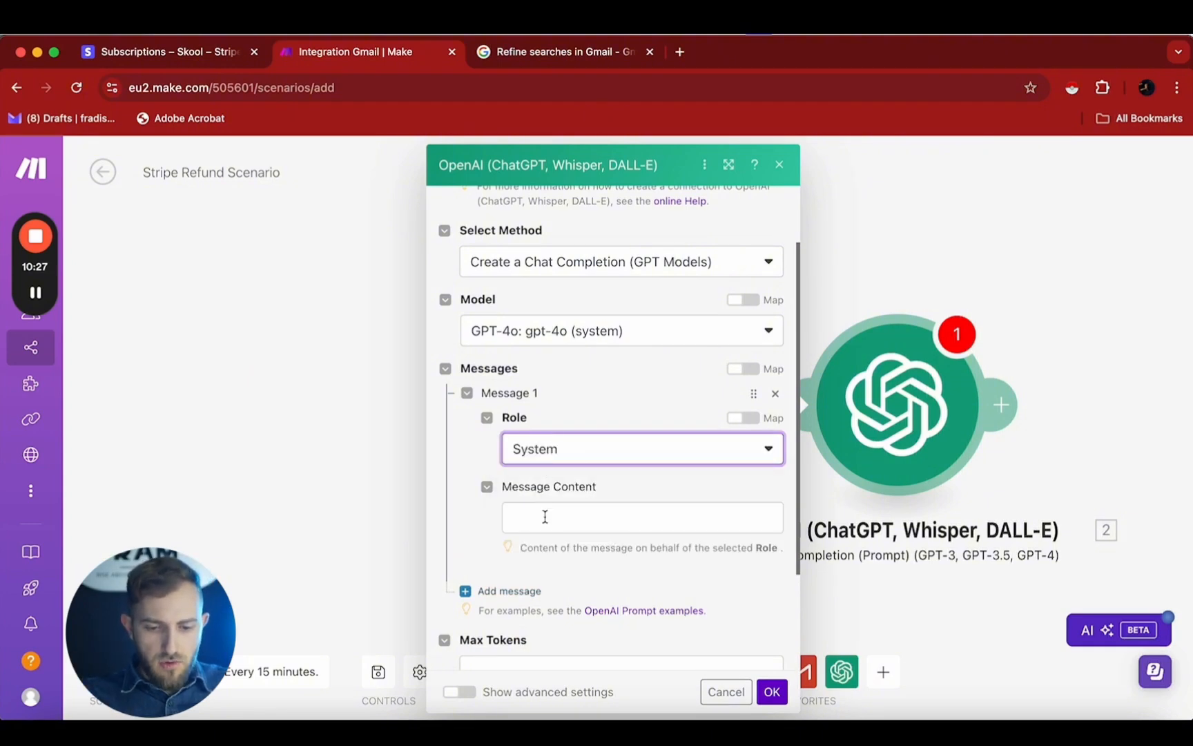
text(You will receive an email subject line and an email body which contain the word "refund". Your job is to see if the person wants a refund on one of their subscriptions, or if they're talking about something else regarding refunds.  Desired output if the person wants a refund: Yes  Desired output if the person is talking about something else: No)
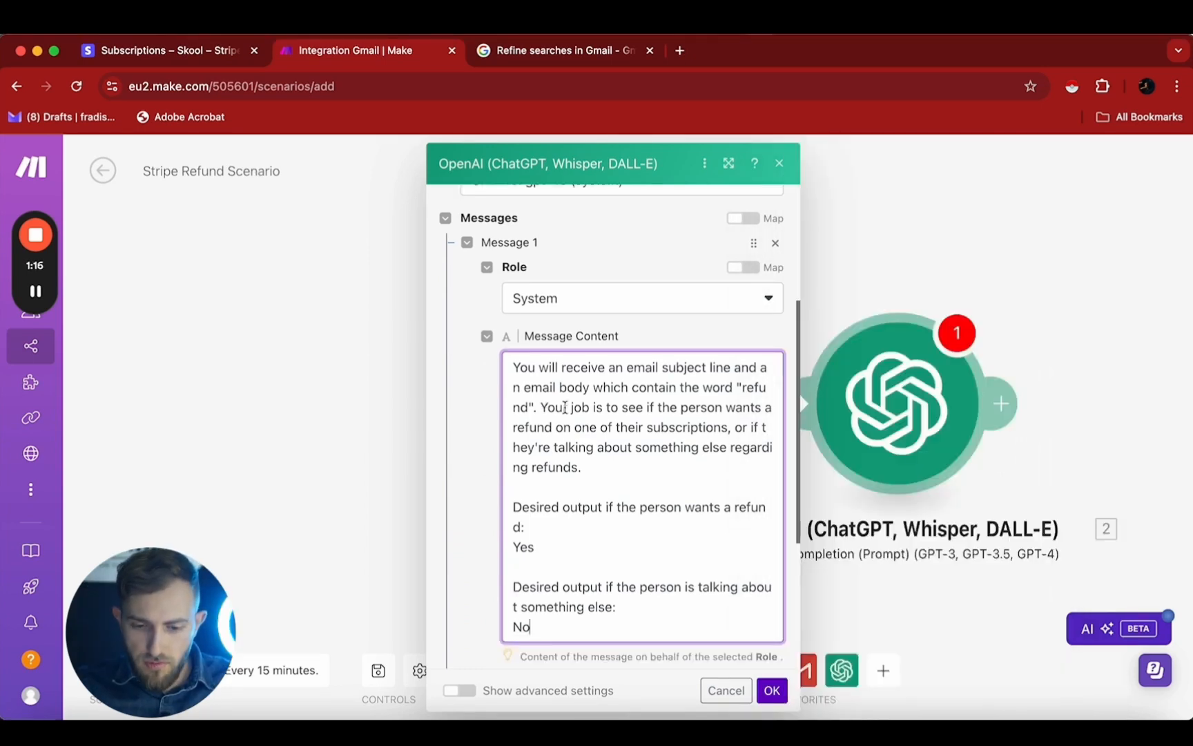
click(564, 408)
text(r)
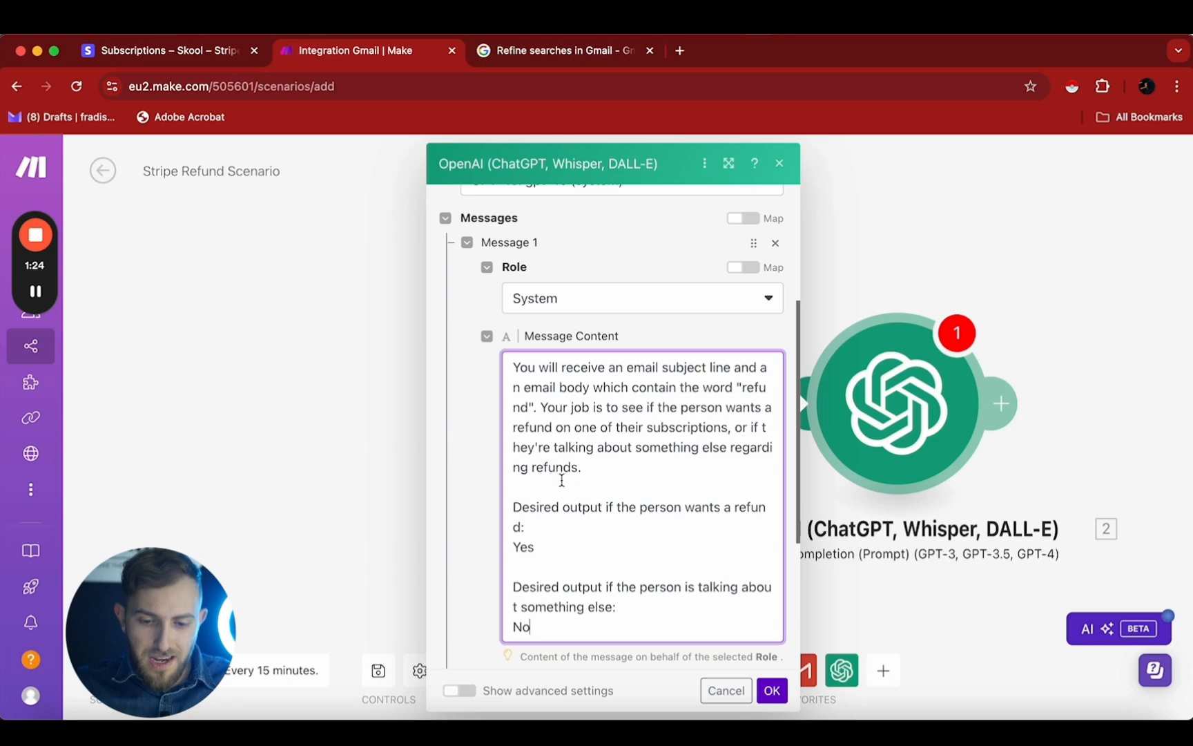
Step: Add a second message to the OpenAI module and set its role to User
scroll(565, 486, down, 1)
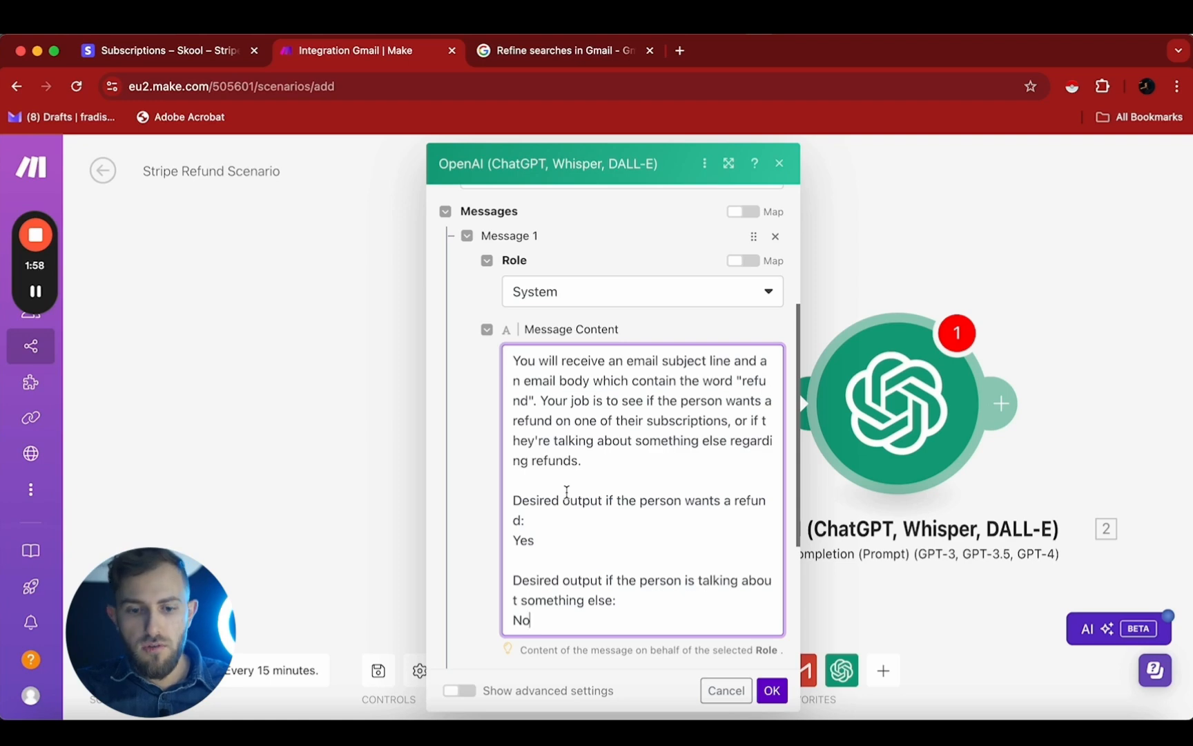
scroll(566, 491, down, 1)
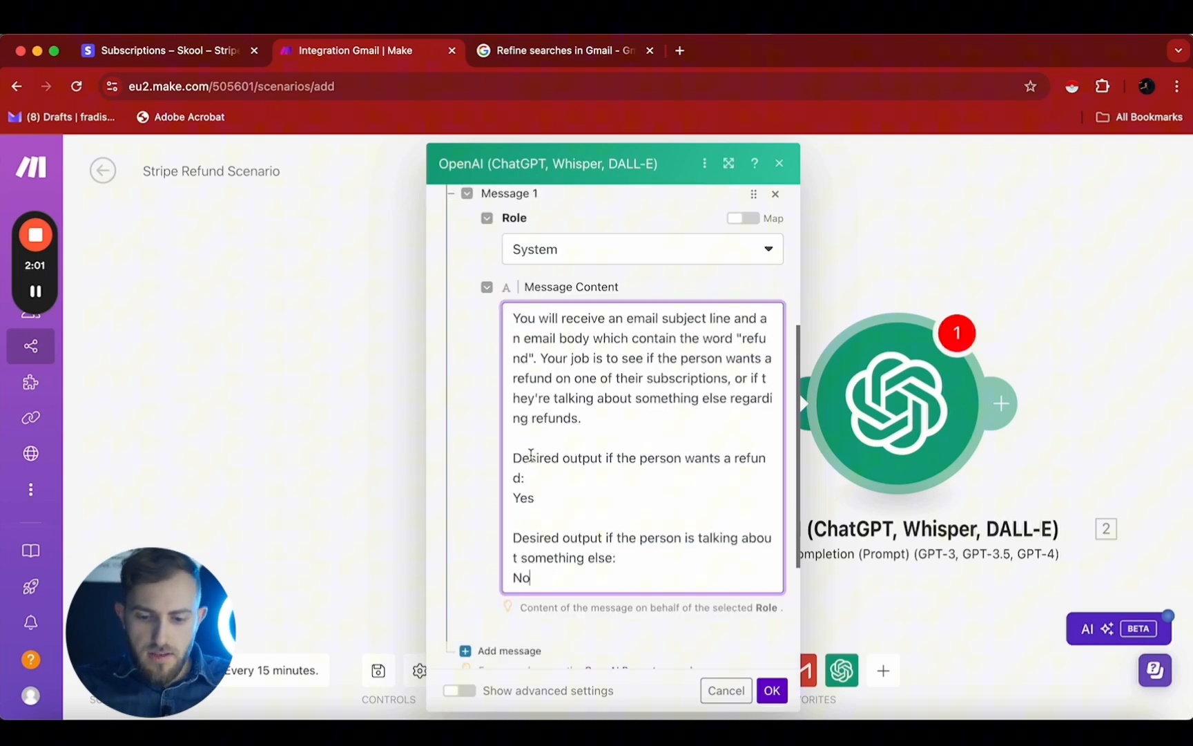
click(772, 691)
scroll(701, 504, down, 5)
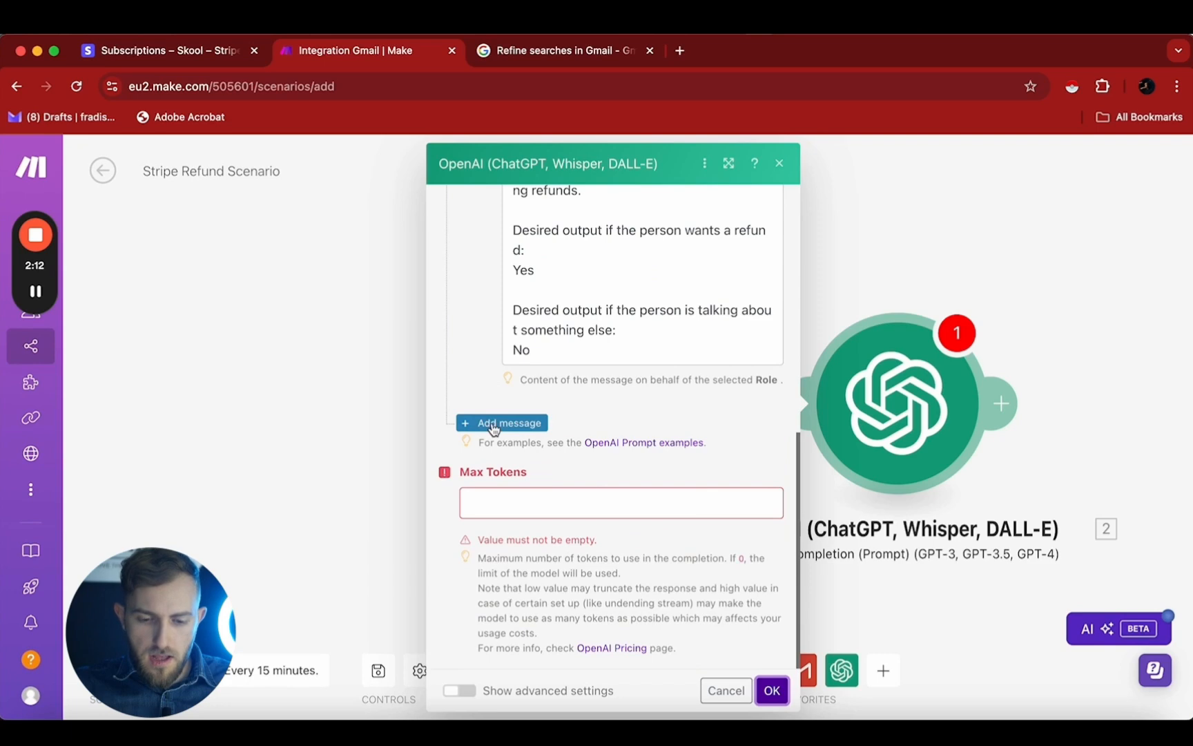
click(493, 424)
click(551, 476)
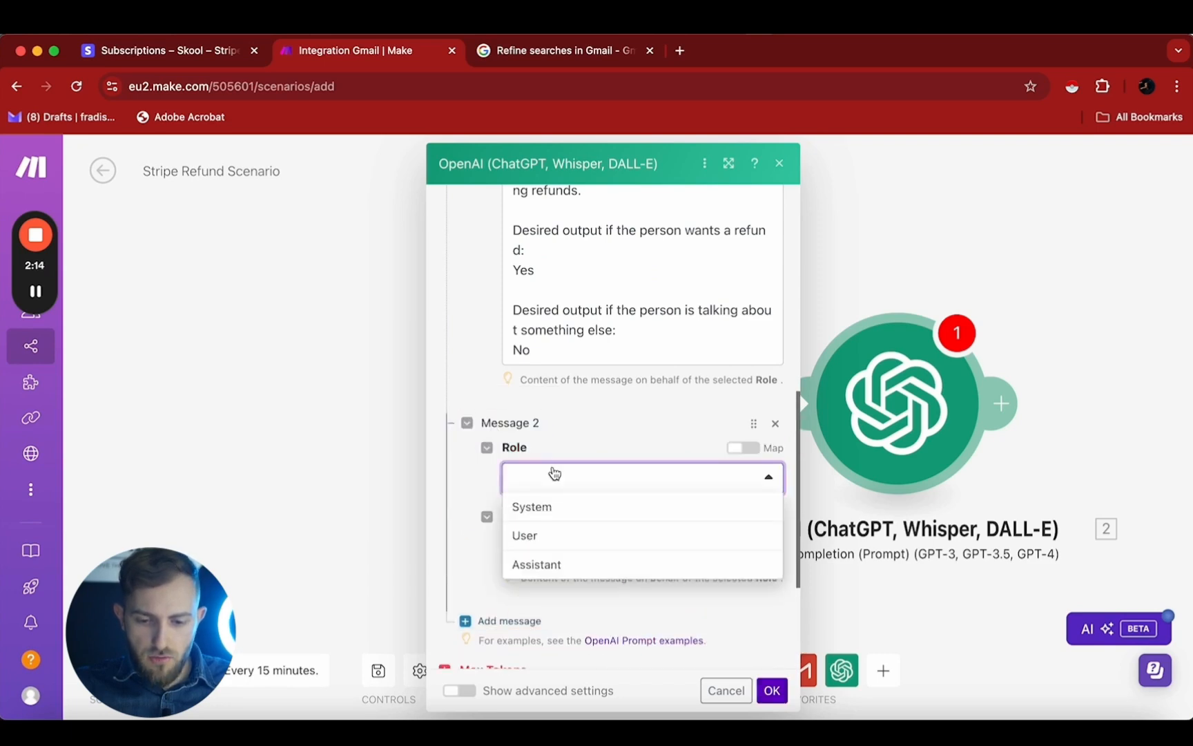
click(545, 535)
Step: Review the system message's instructions and its desired Yes and No outputs
scroll(555, 394, up, 10)
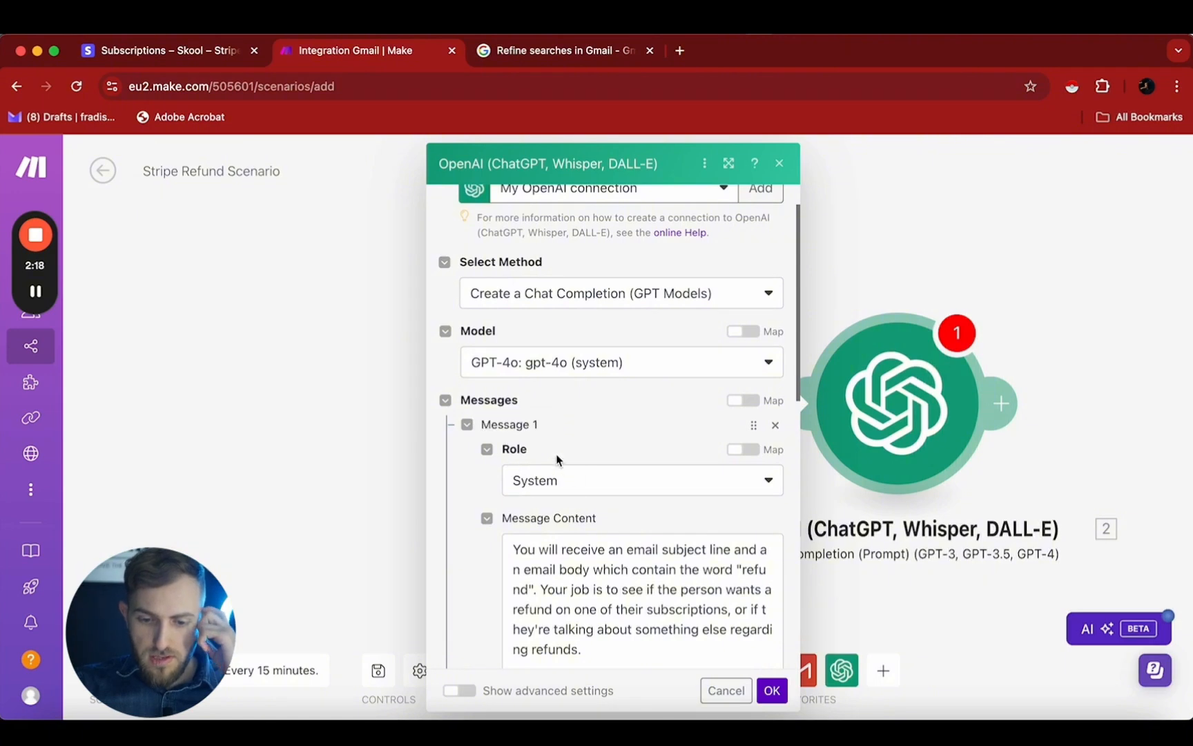
scroll(542, 504, down, 5)
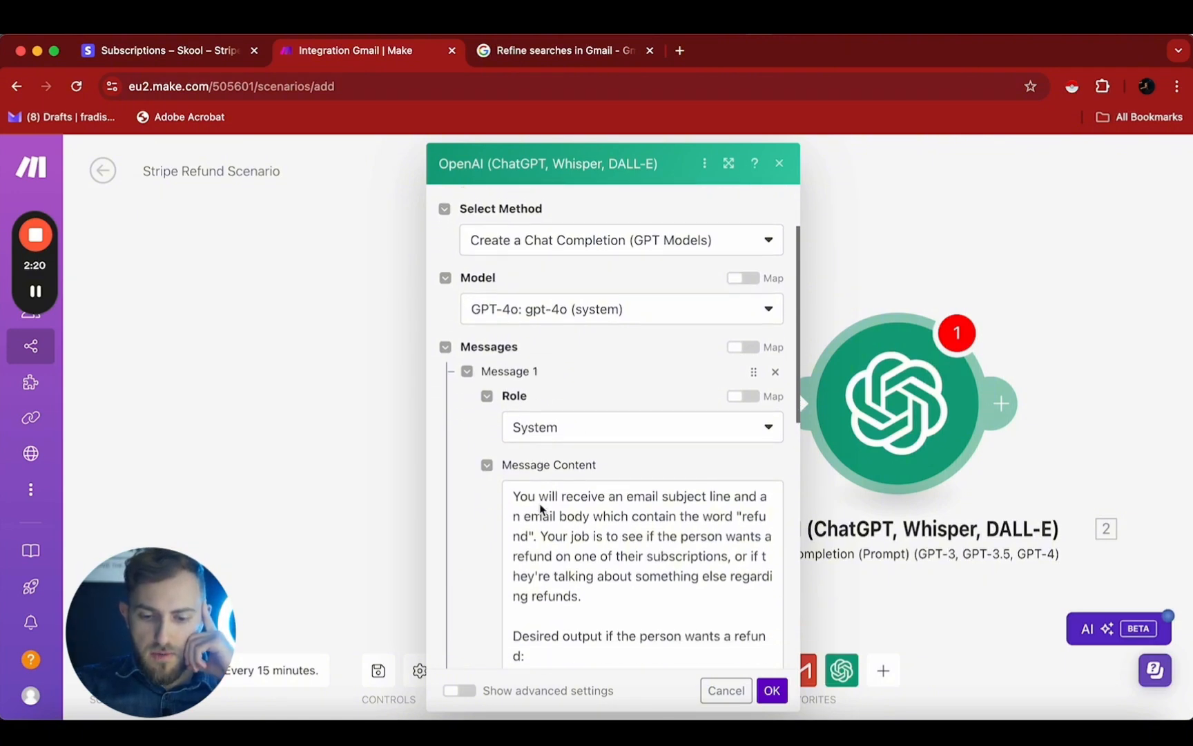
drag(512, 345, 616, 640)
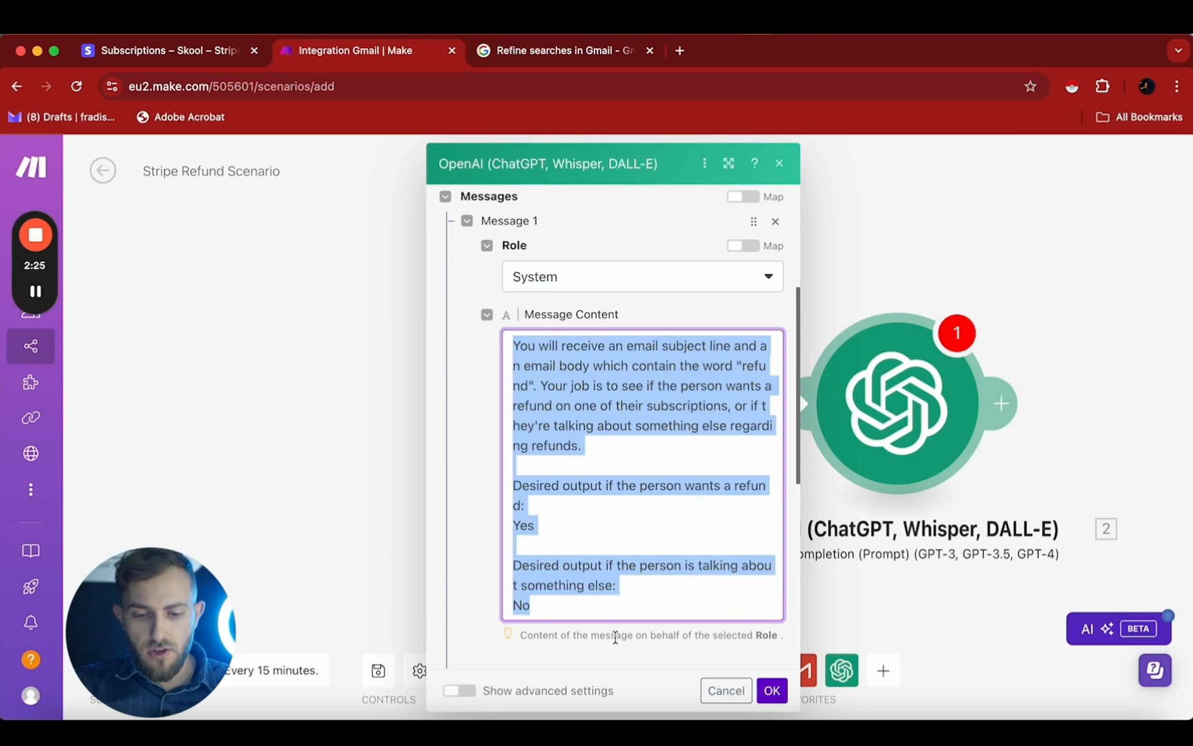
click(541, 373)
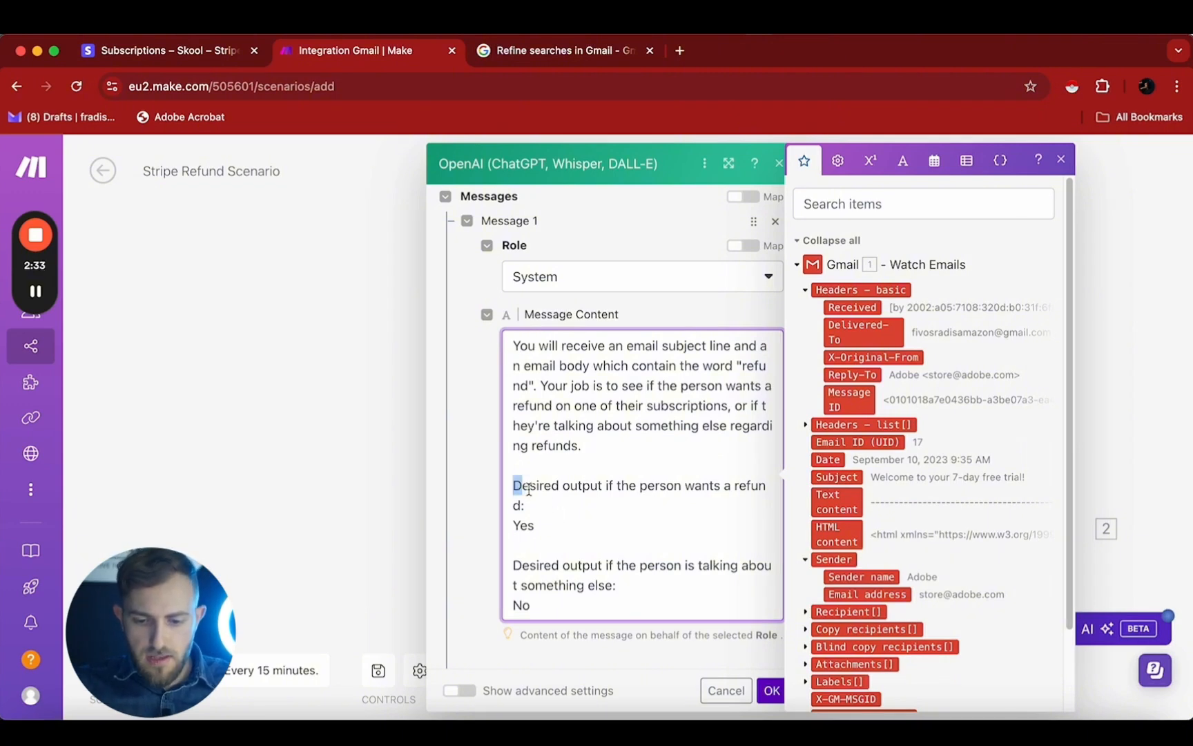
drag(515, 486, 544, 503)
Step: Fill the user message with "Subject line:" followed by the mapped subject field and "Email Body:" followed by the mapped text field
scroll(497, 559, down, 6)
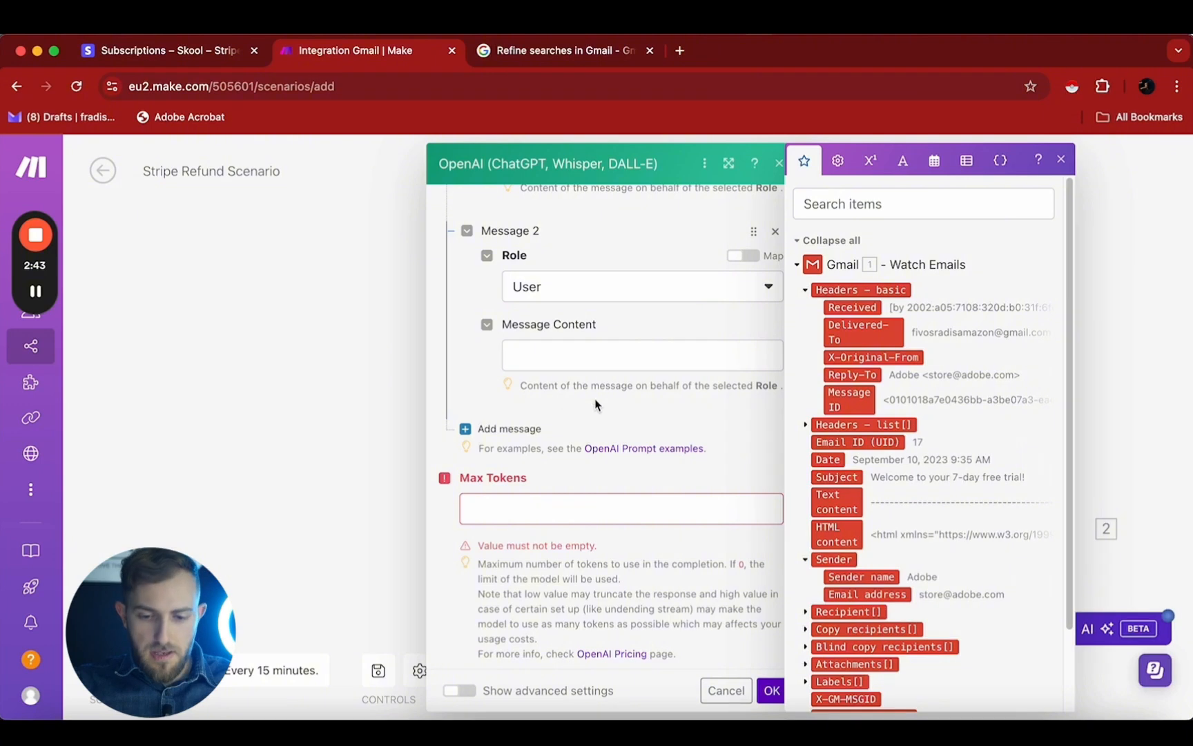
click(589, 365)
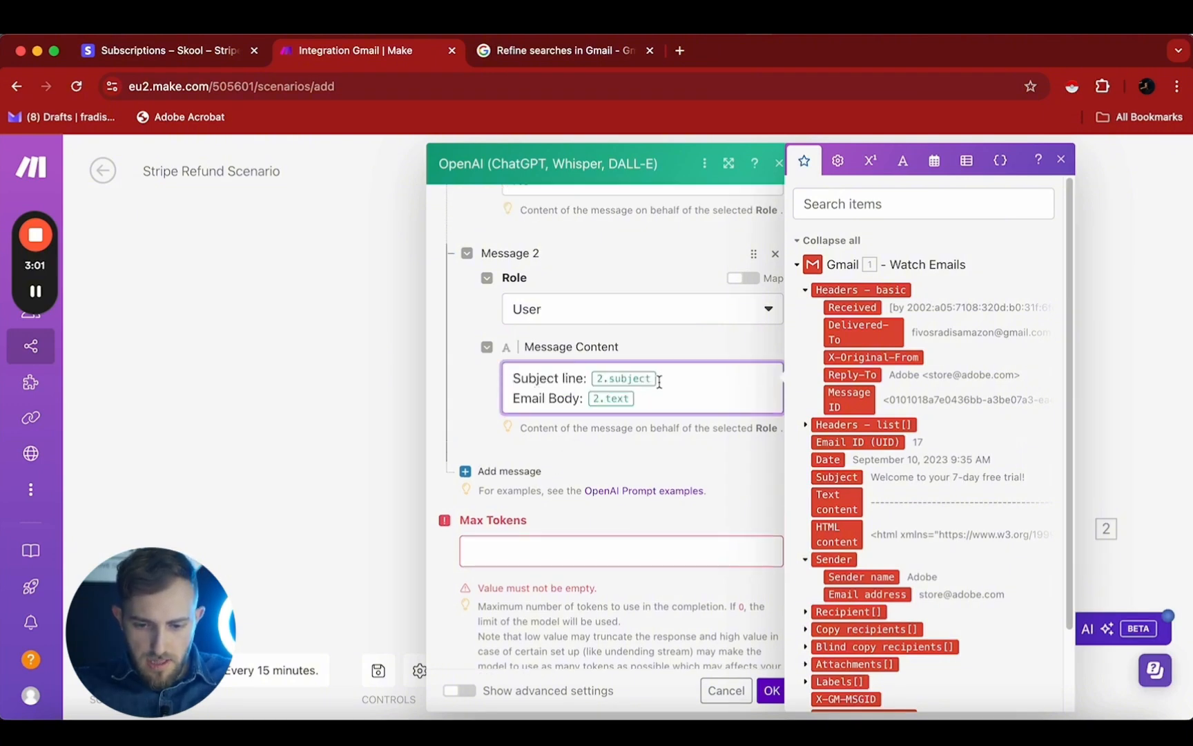
Step: Replace the hand-typed placeholders in the OpenAI user message with the Gmail module's Subject and Text content fields
scroll(869, 432, down, 3)
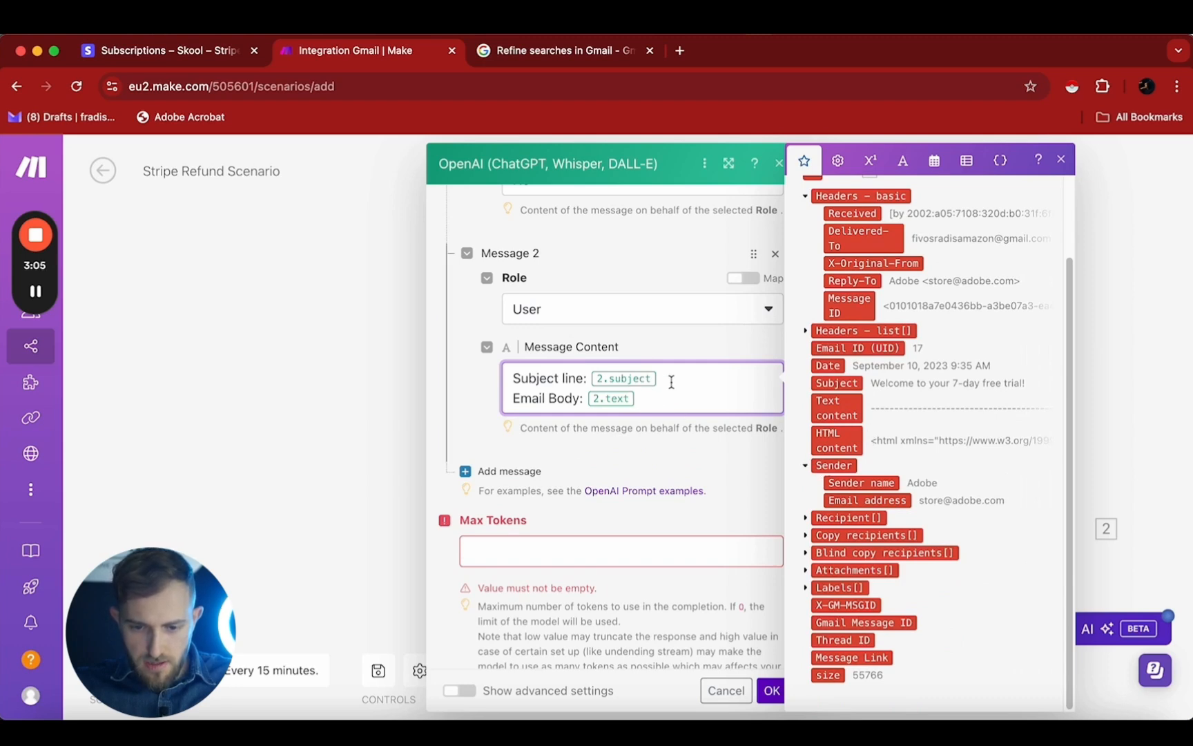
key(BackSpace)
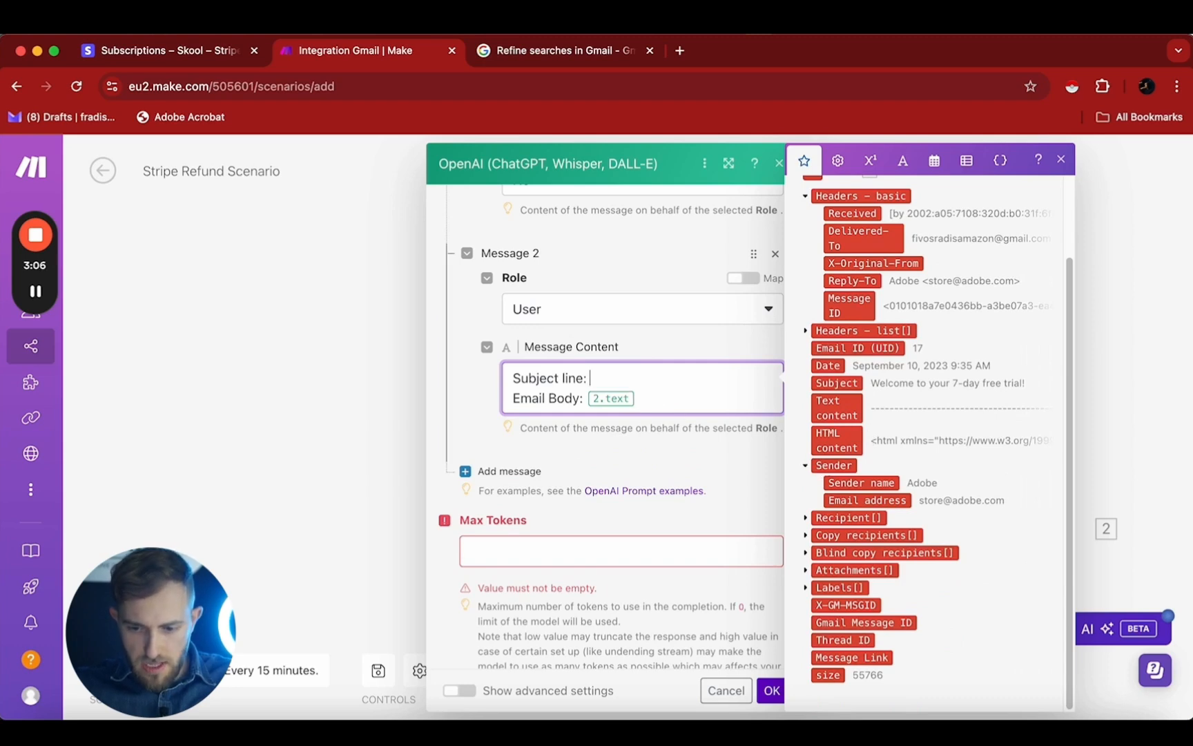
click(842, 381)
click(678, 402)
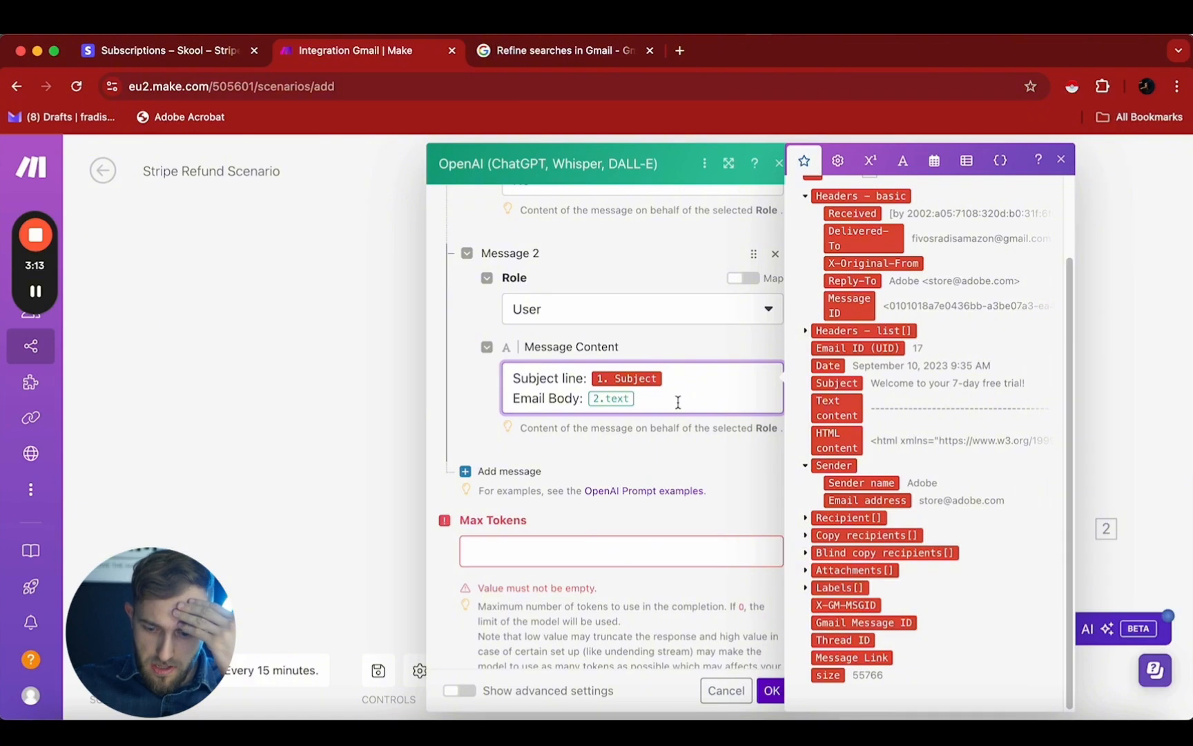
key(BackSpace)
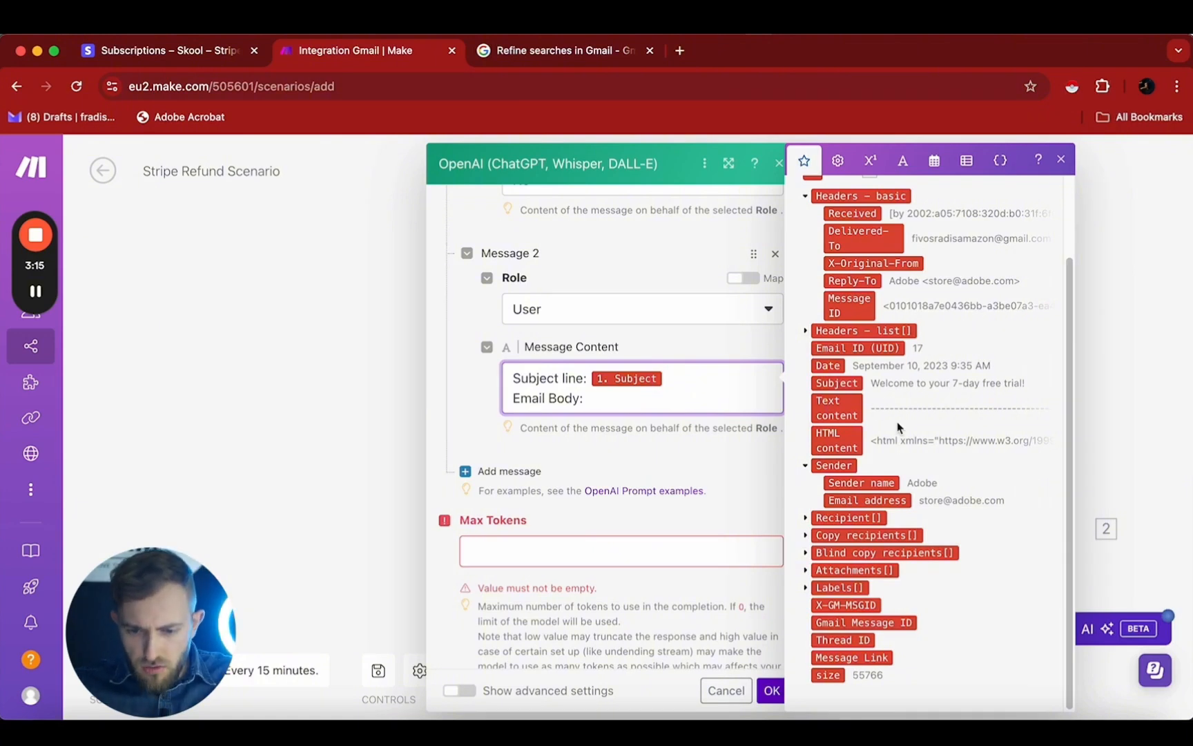
click(839, 413)
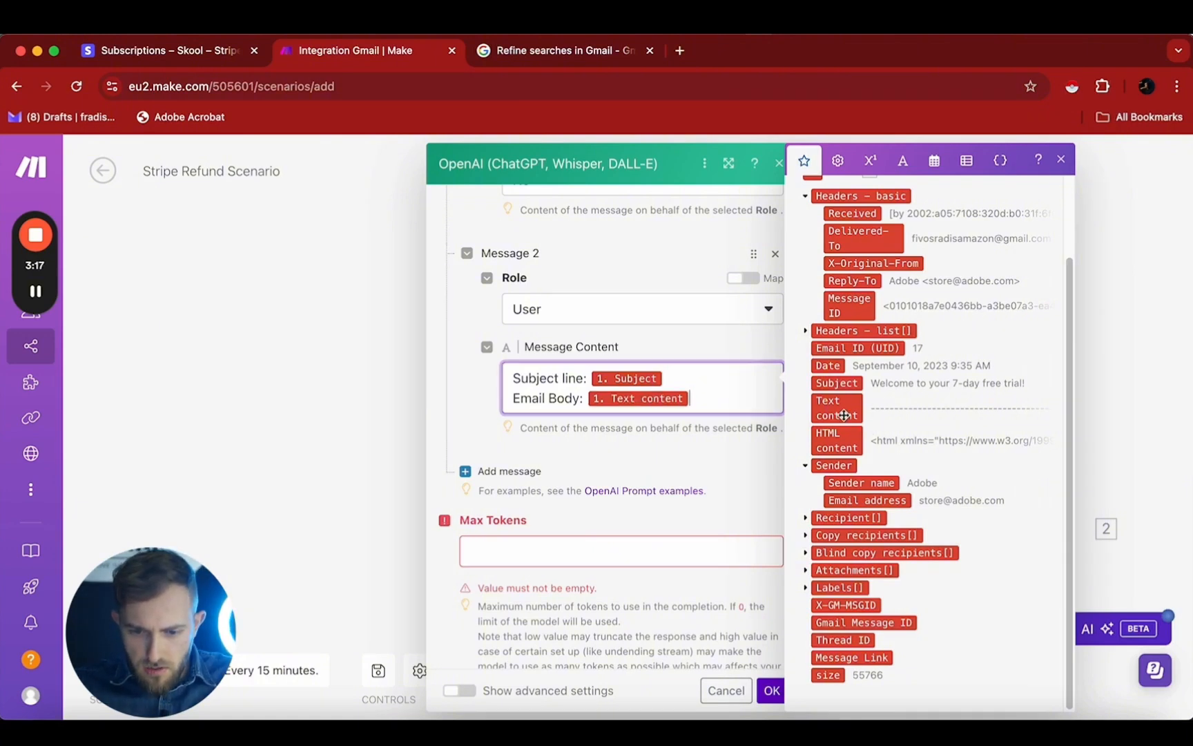
Step: Set the OpenAI module's Max Tokens to 0 and save its settings
click(520, 542)
text(0)
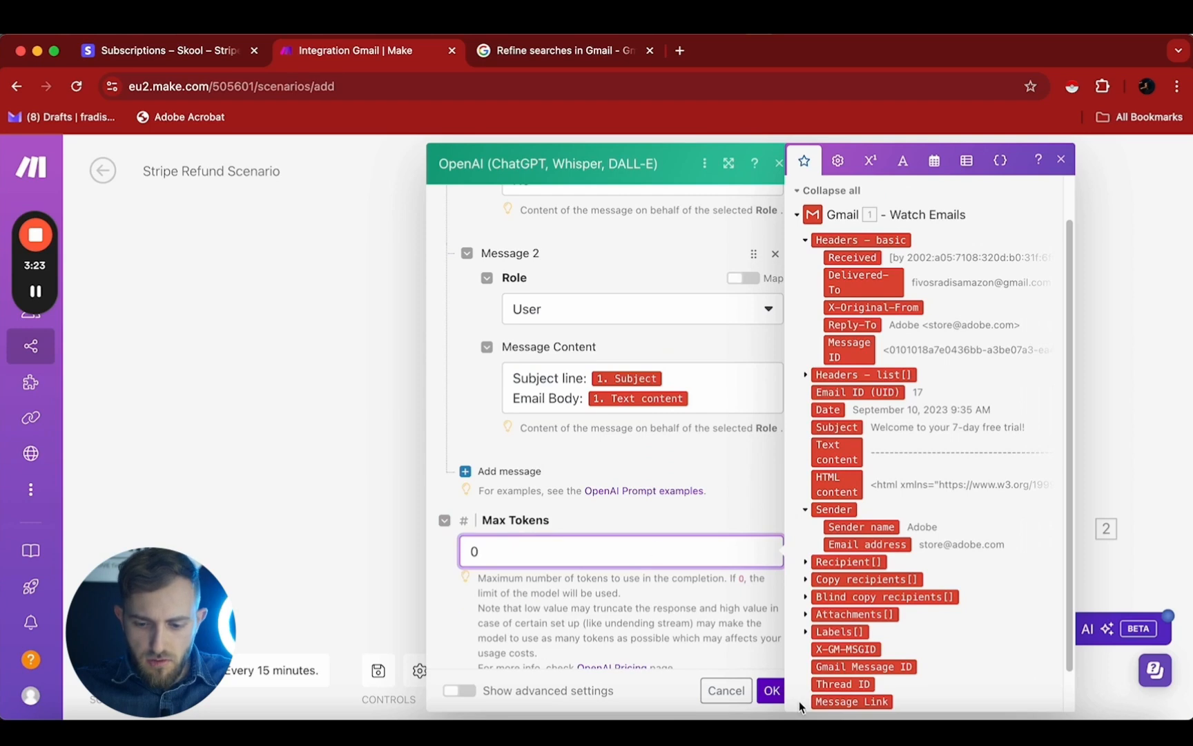
click(772, 690)
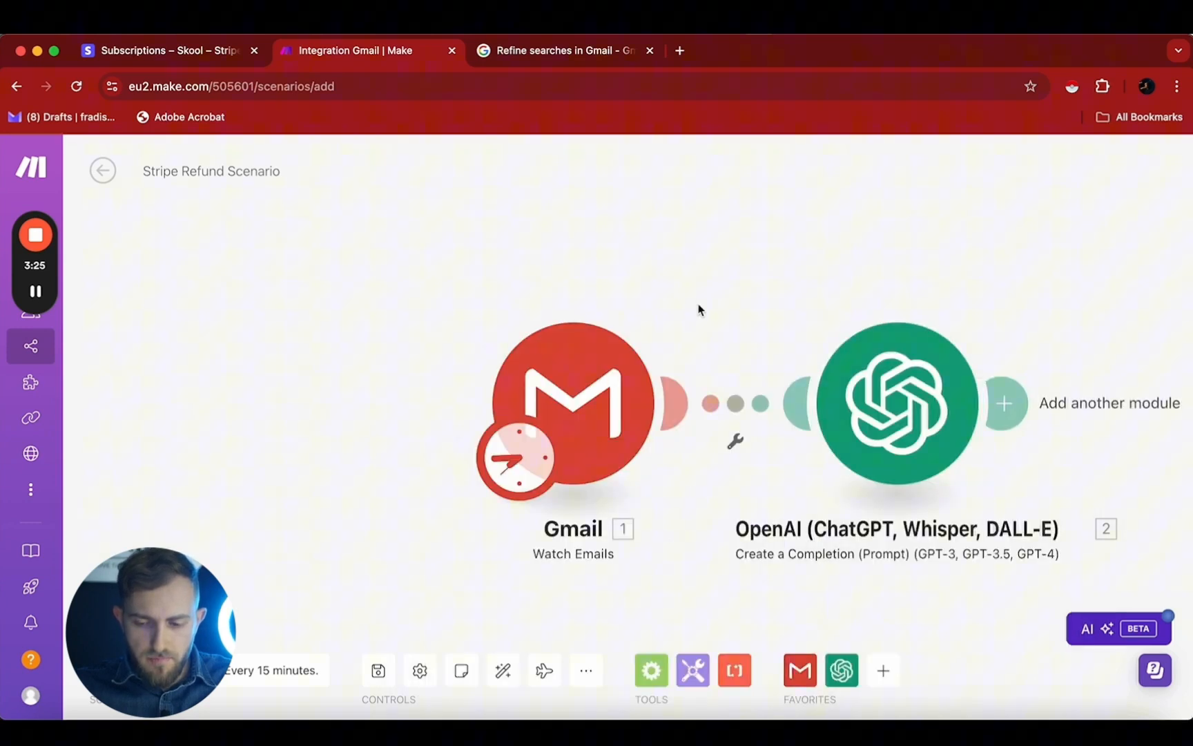
Step: Add a Stripe Search Customers module after the OpenAI module
scroll(697, 309, right, 5)
click(817, 402)
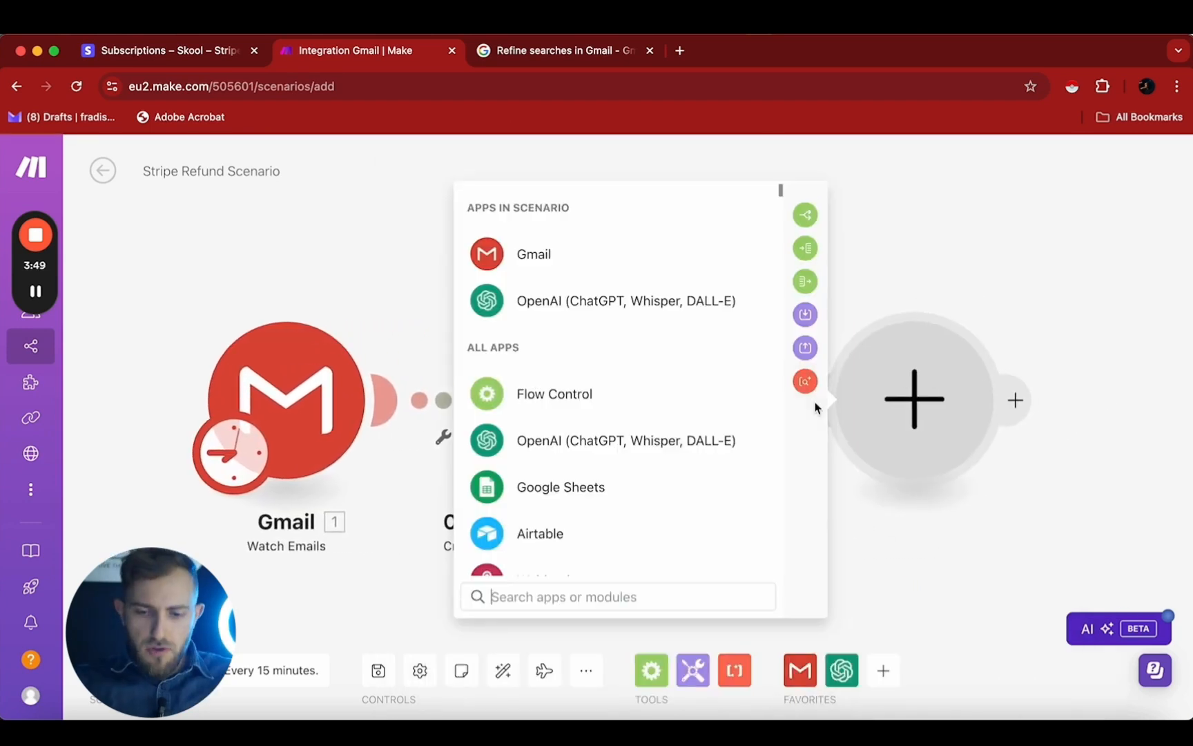
text(stripe)
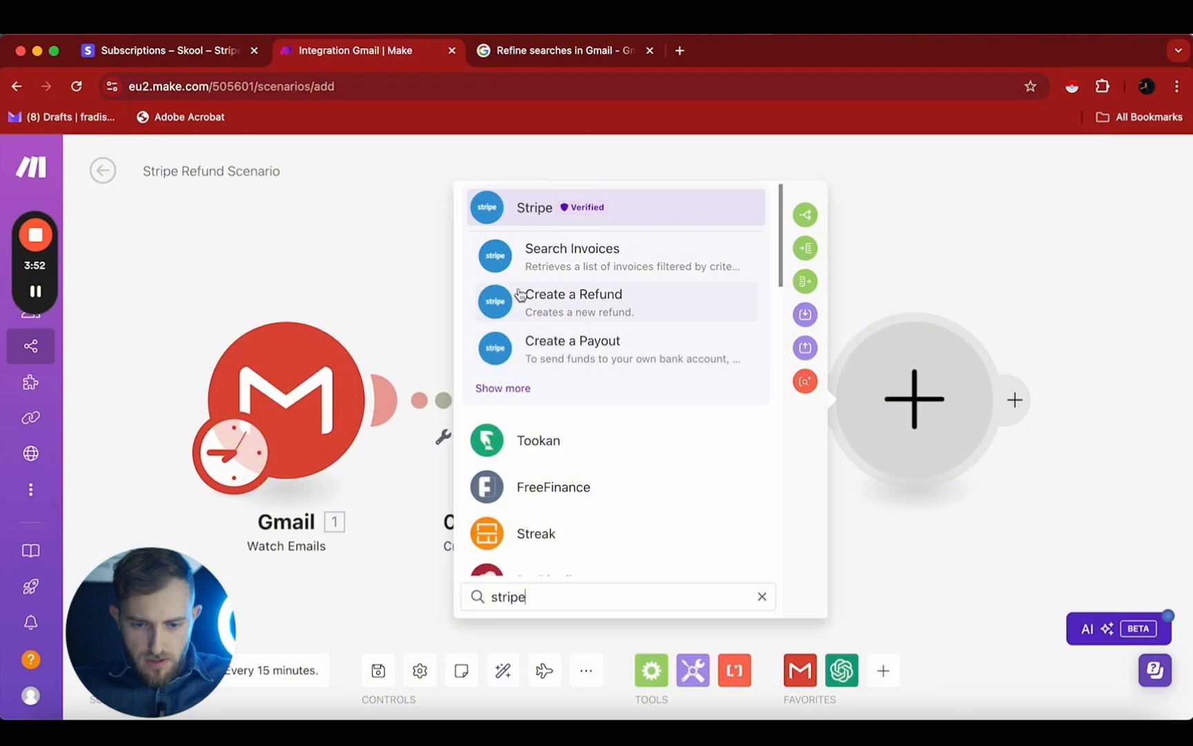
click(548, 209)
scroll(579, 472, down, 5)
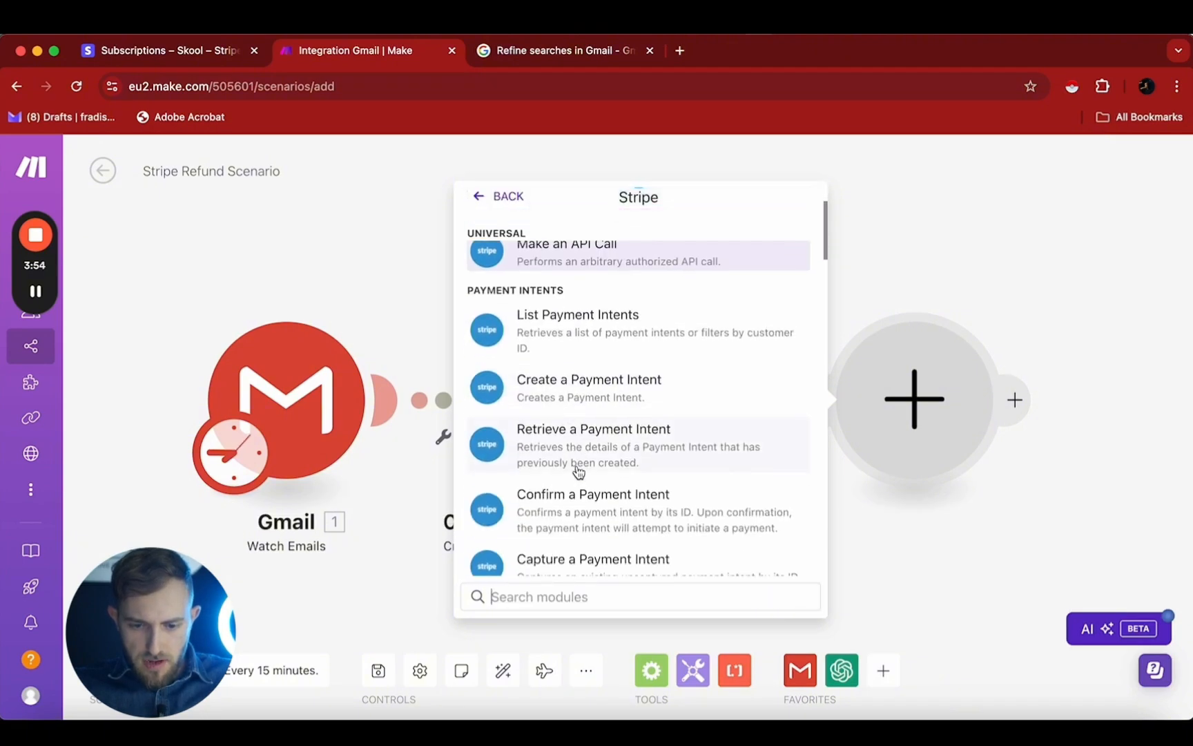
scroll(579, 472, down, 7)
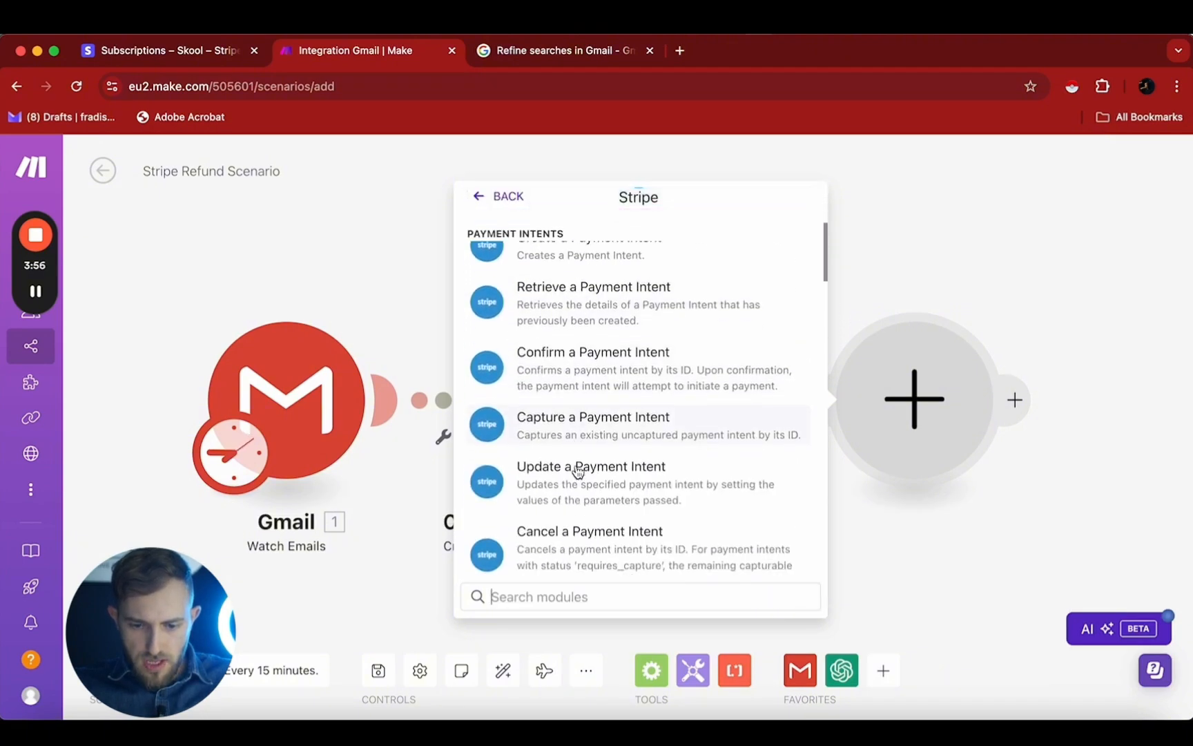
scroll(578, 472, down, 2)
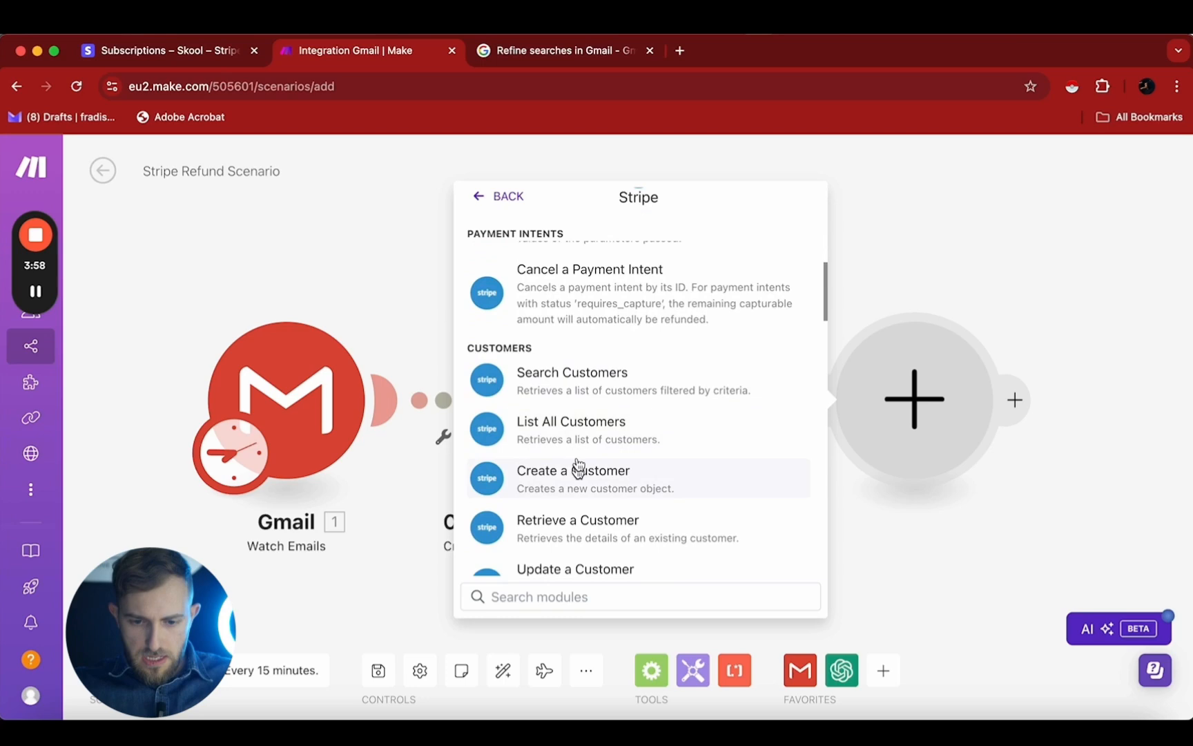
click(582, 383)
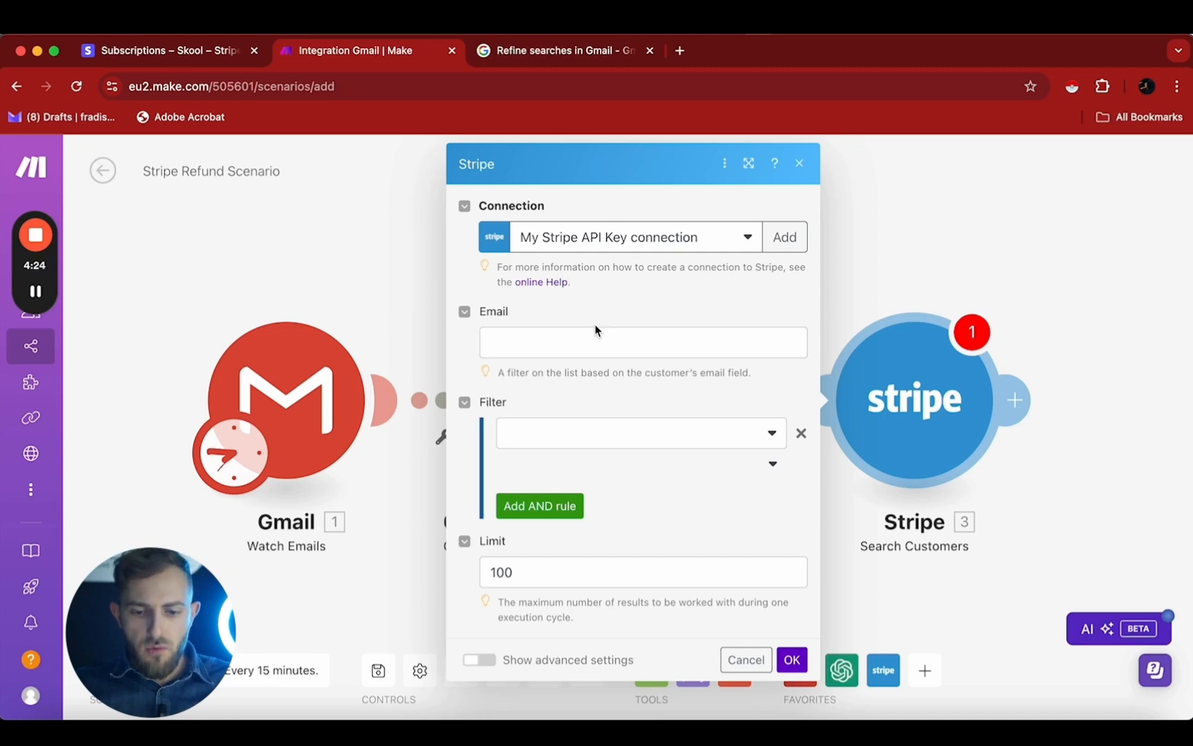
Step: Map the Stripe search's Email field to the Gmail sender's Email address, remove the empty filter rule and save the module
click(496, 341)
scroll(957, 428, down, 5)
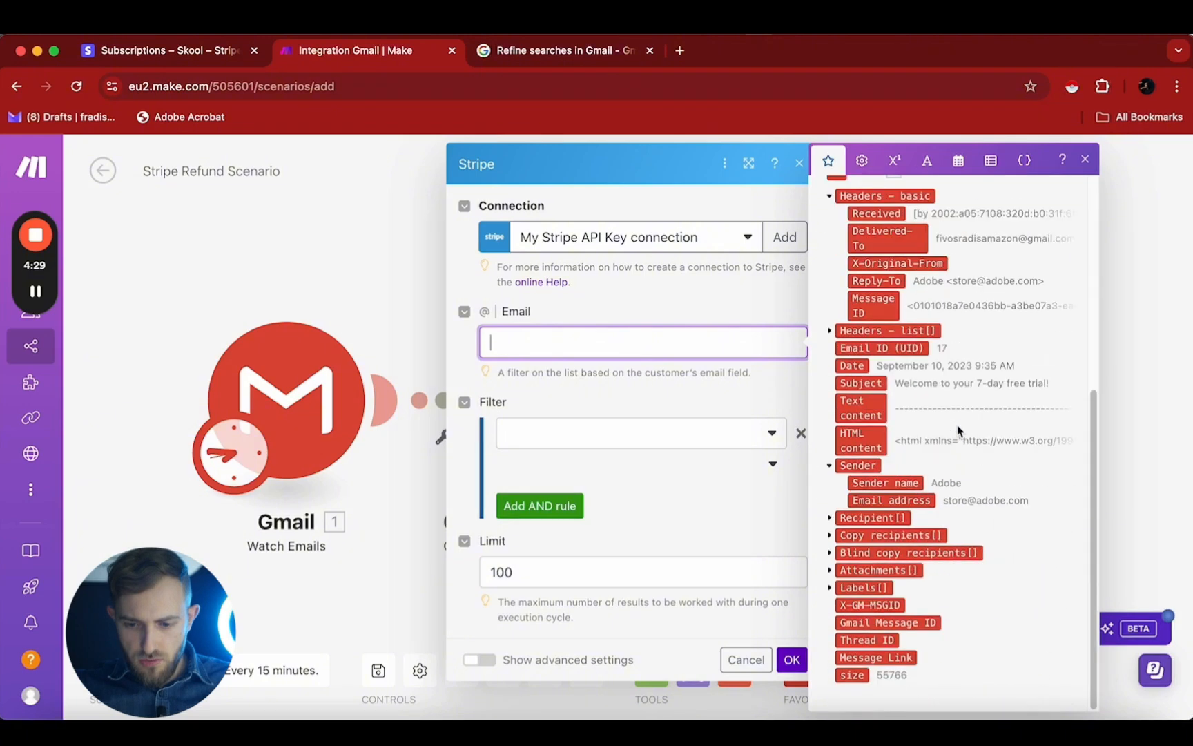
click(913, 500)
click(556, 312)
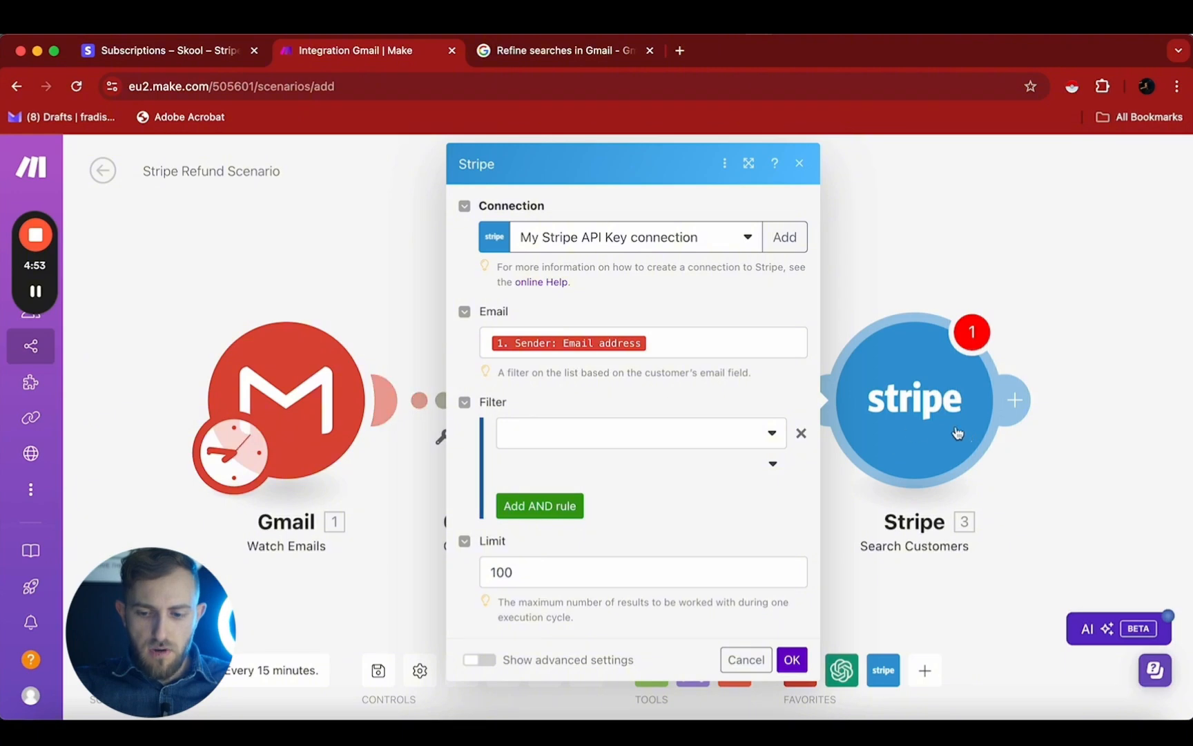
click(800, 434)
click(799, 439)
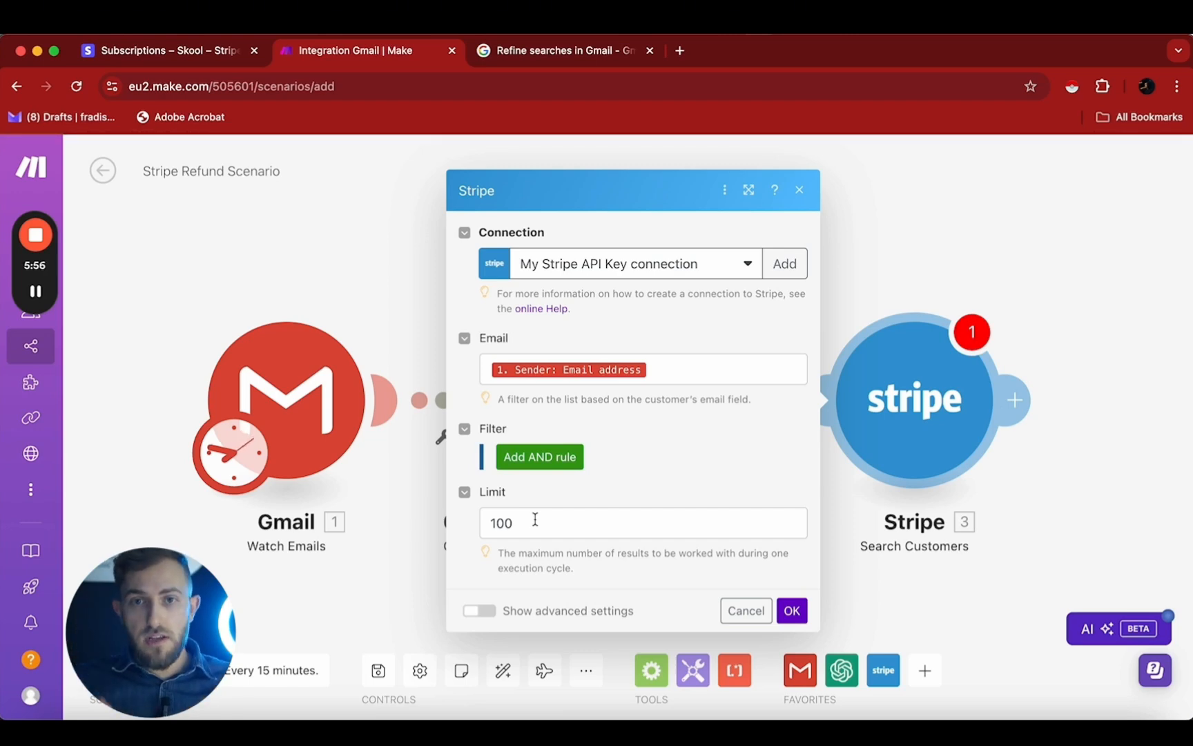
click(792, 611)
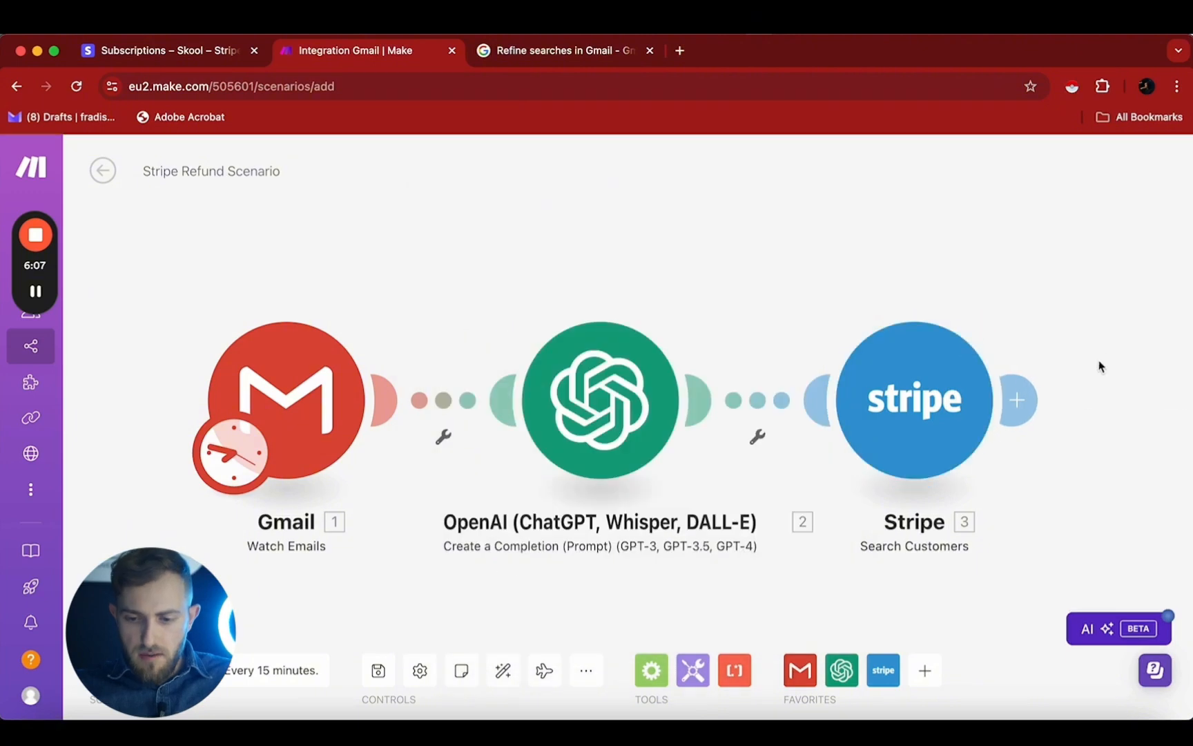
Step: Start a filter between the OpenAI and Stripe modules and label it "Person wants refund"
drag(1082, 381, 889, 358)
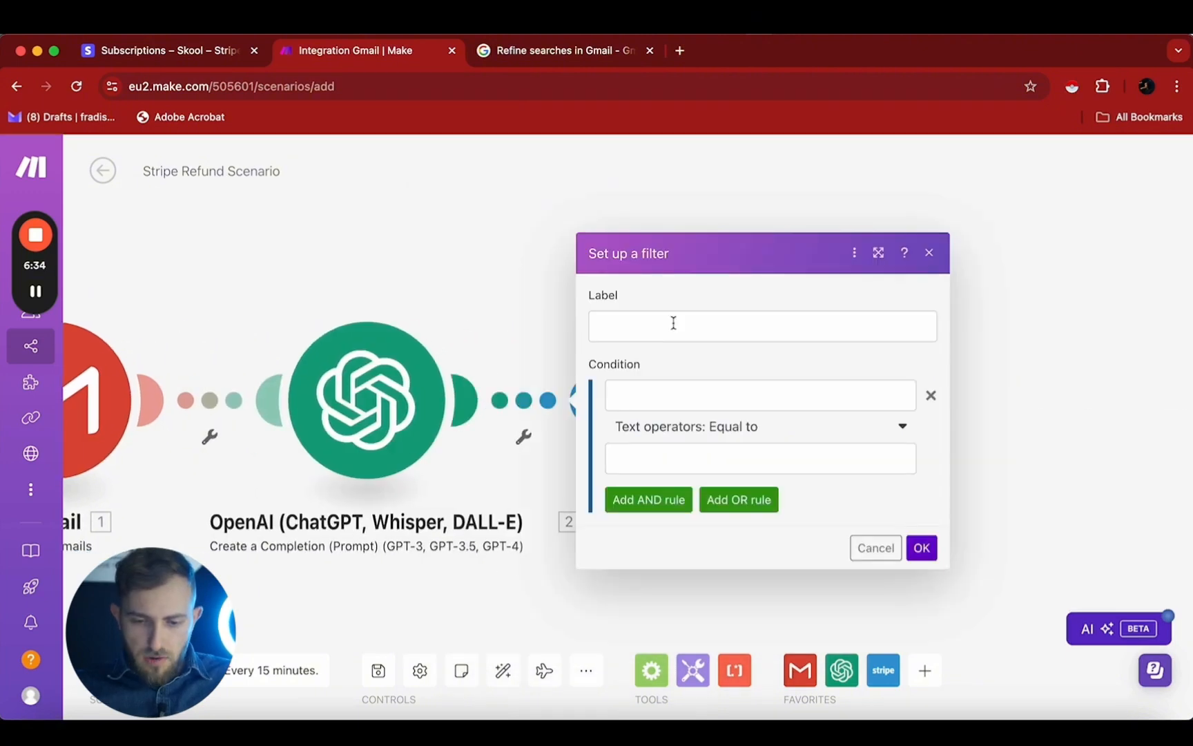
click(668, 320)
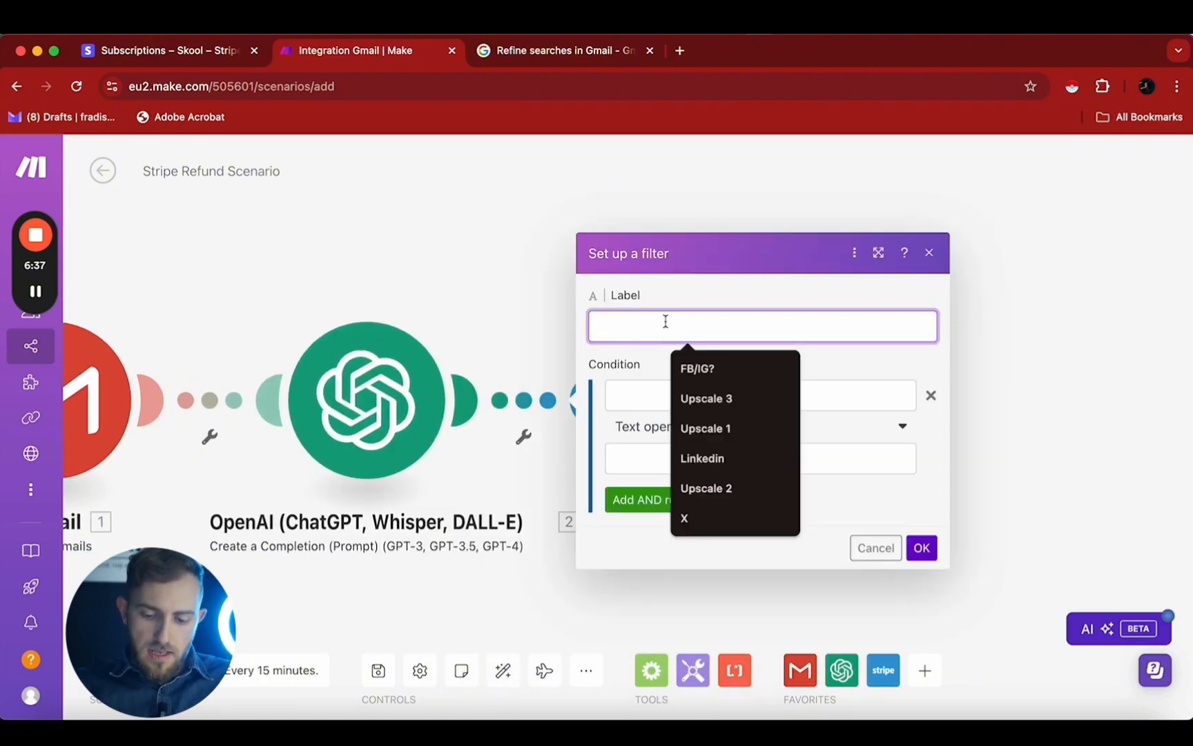
text(Person)
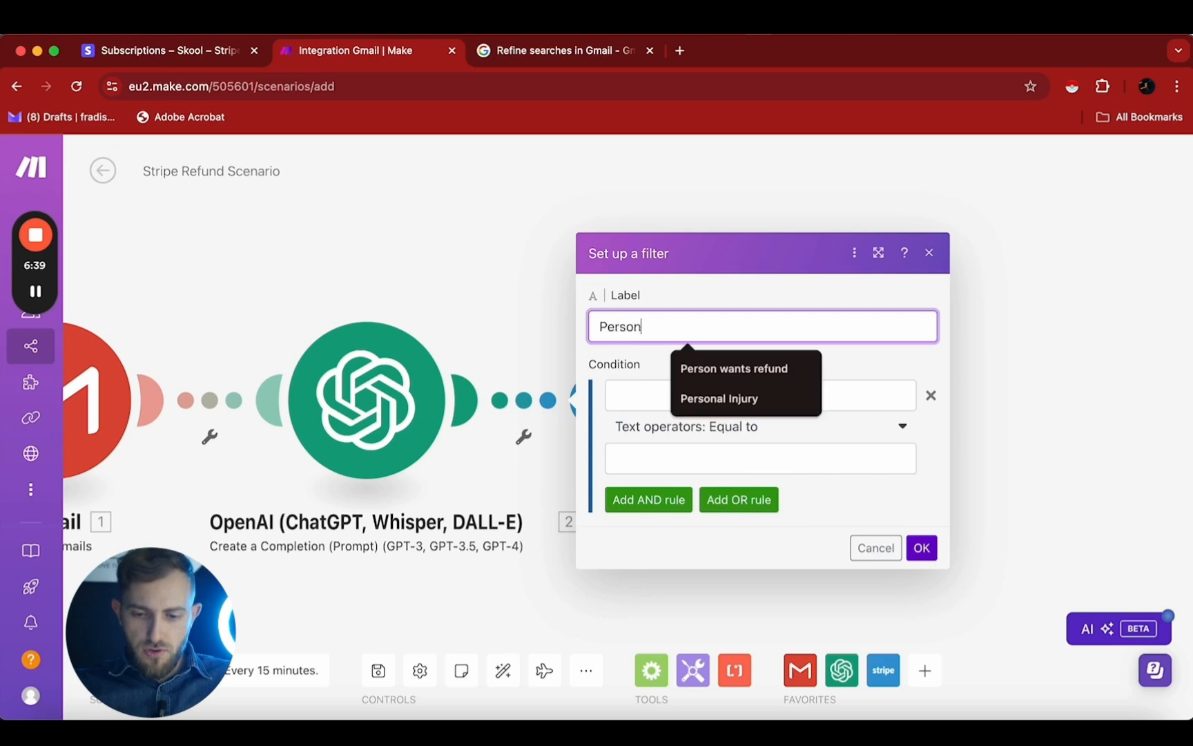
click(738, 372)
click(739, 373)
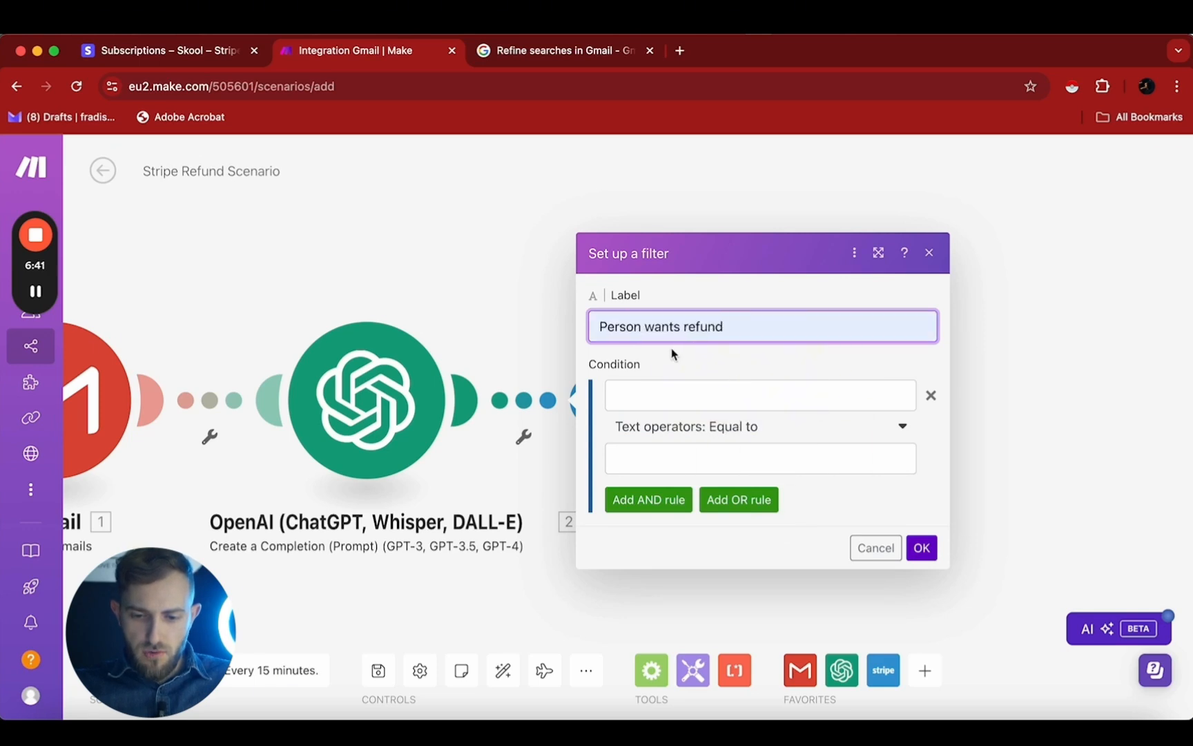
Step: Use the OpenAI module's Result as the value checked by the "Person wants refund" filter
click(626, 392)
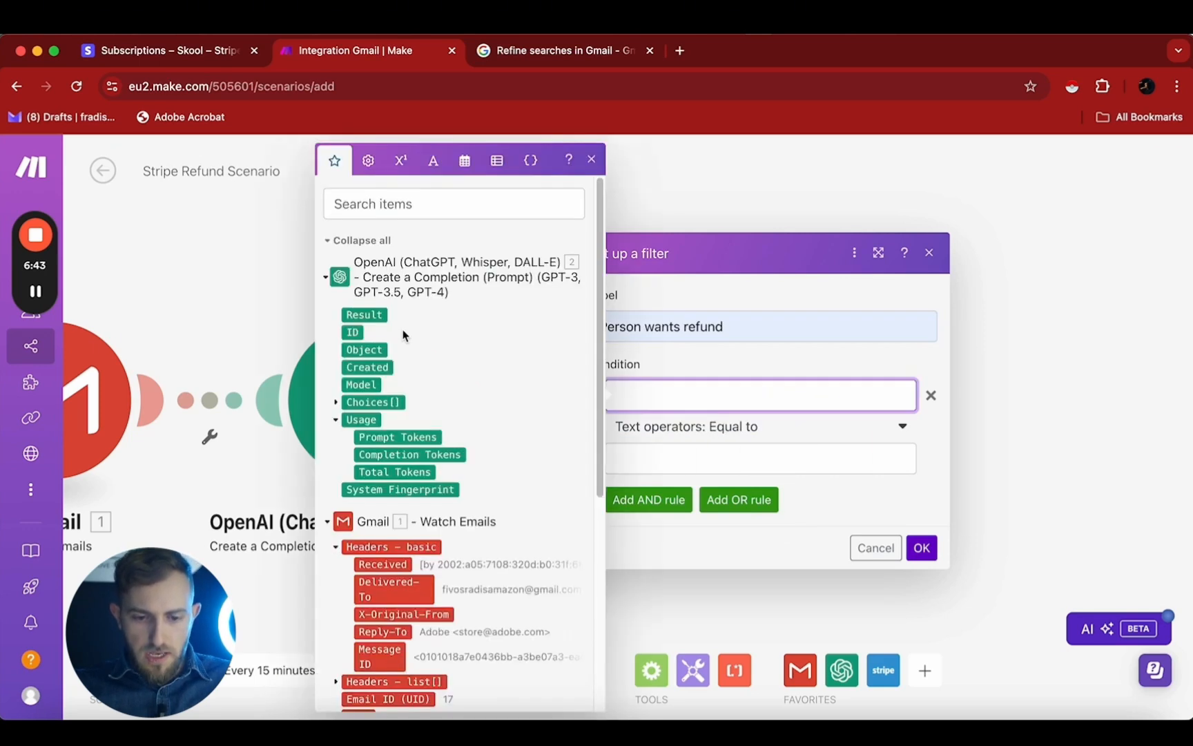
click(364, 315)
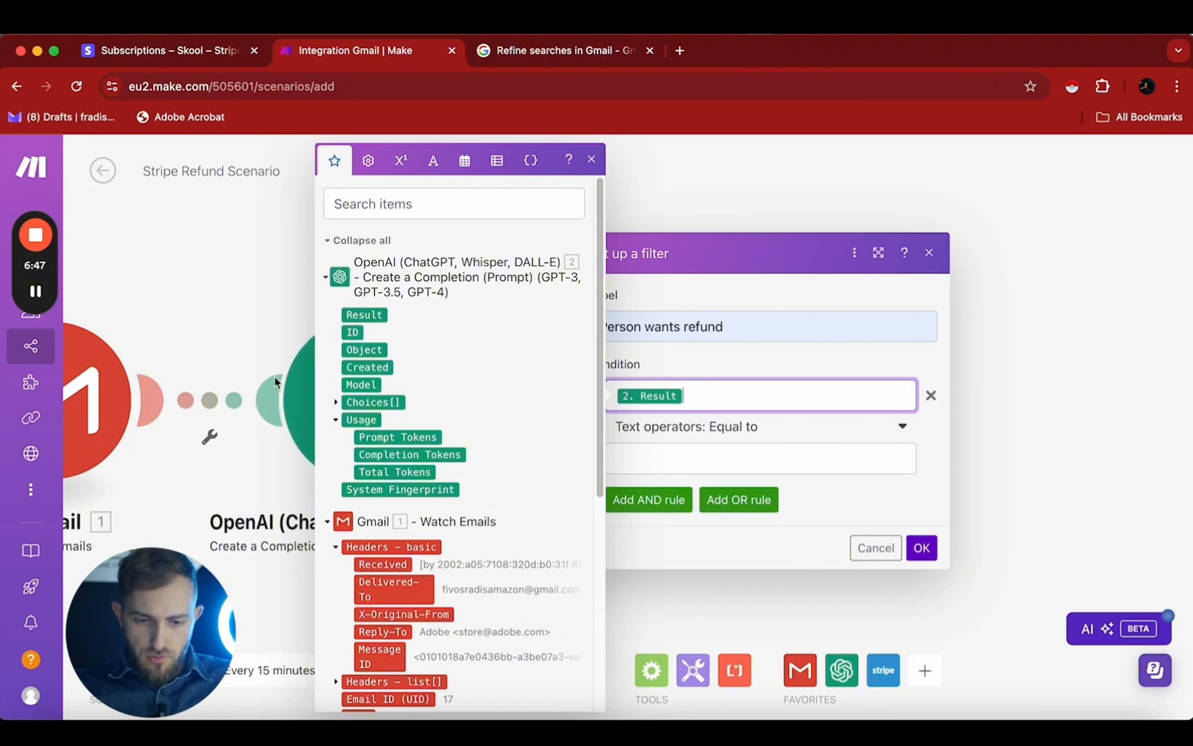
click(279, 301)
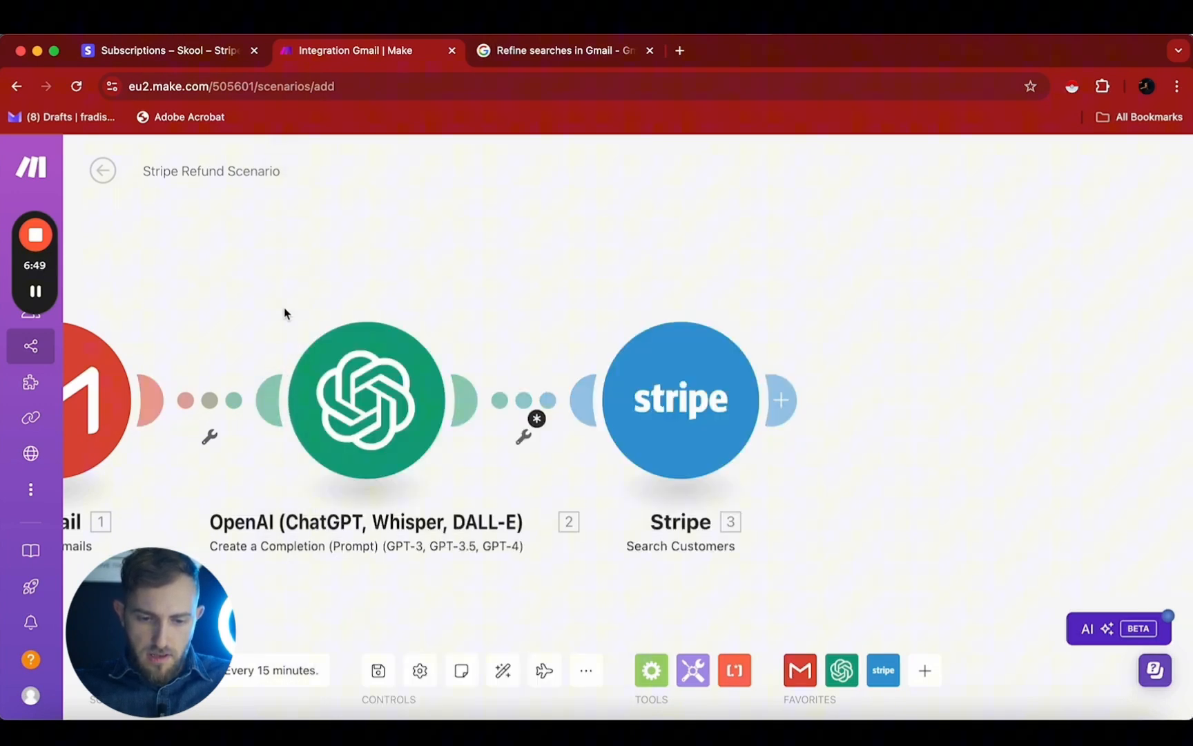
click(539, 398)
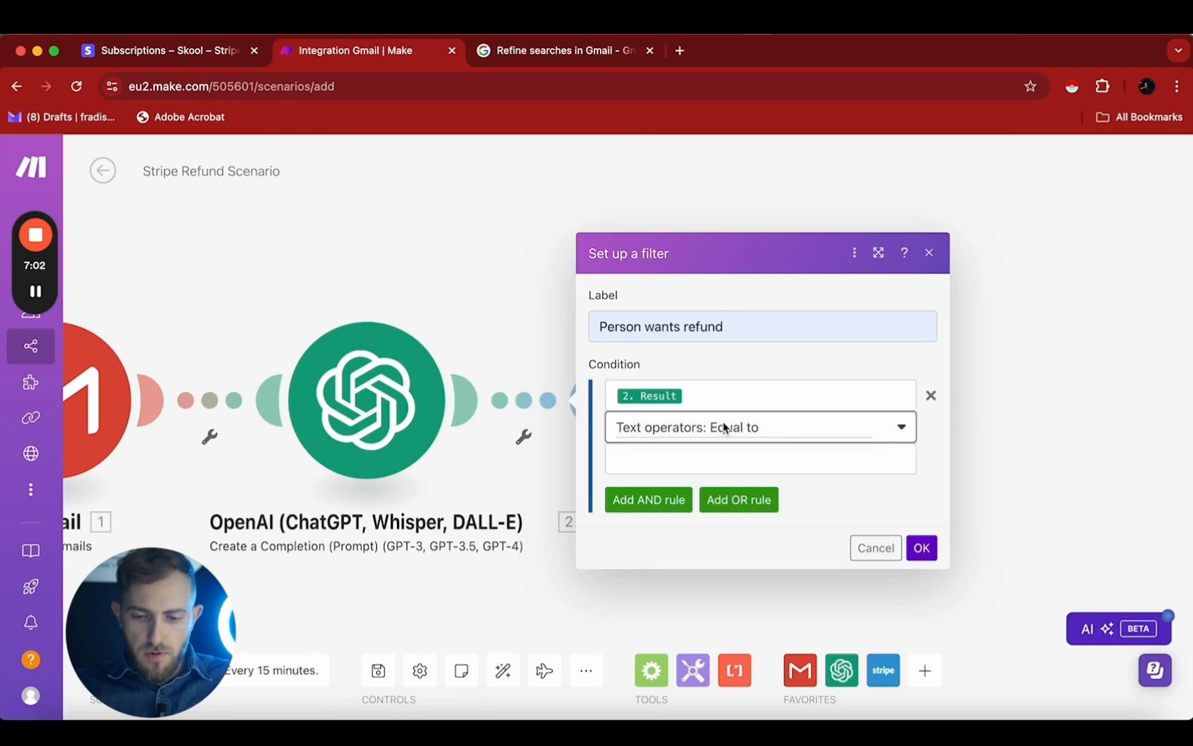
Step: Set the refund filter's condition to the case-insensitive text operator Contains with the value "yes" and save it
click(725, 428)
scroll(738, 575, down, 3)
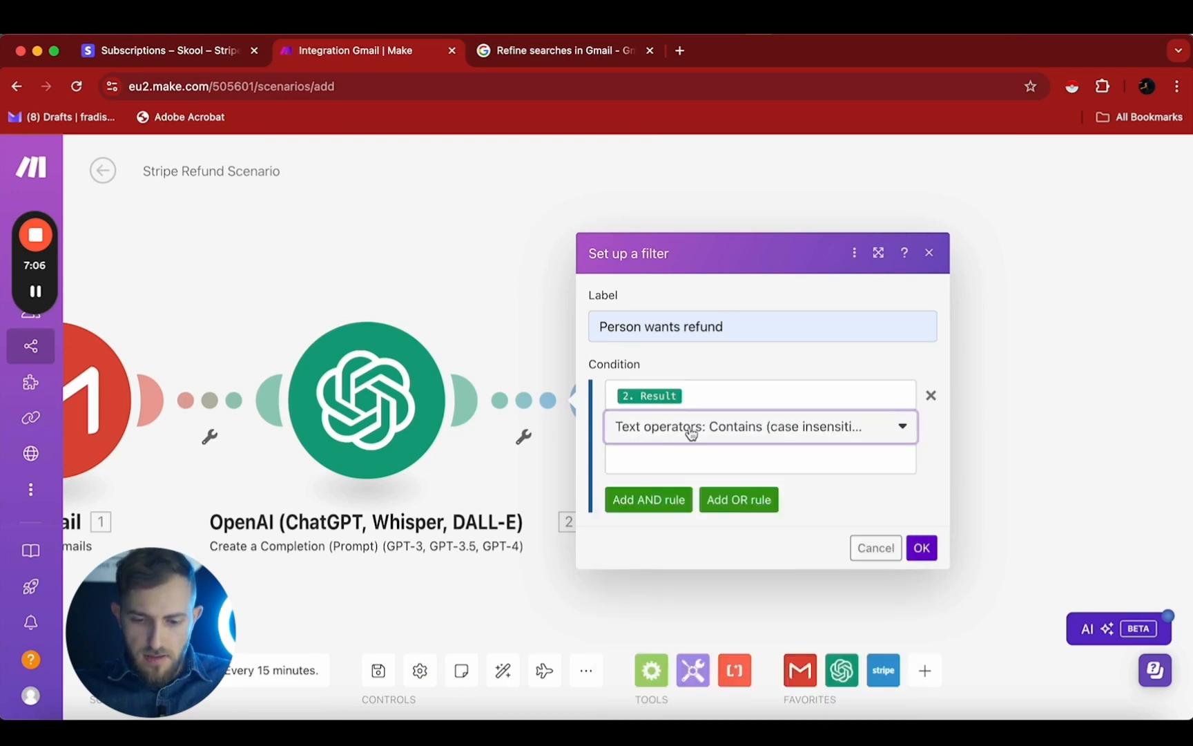
click(678, 457)
text(yes)
click(922, 547)
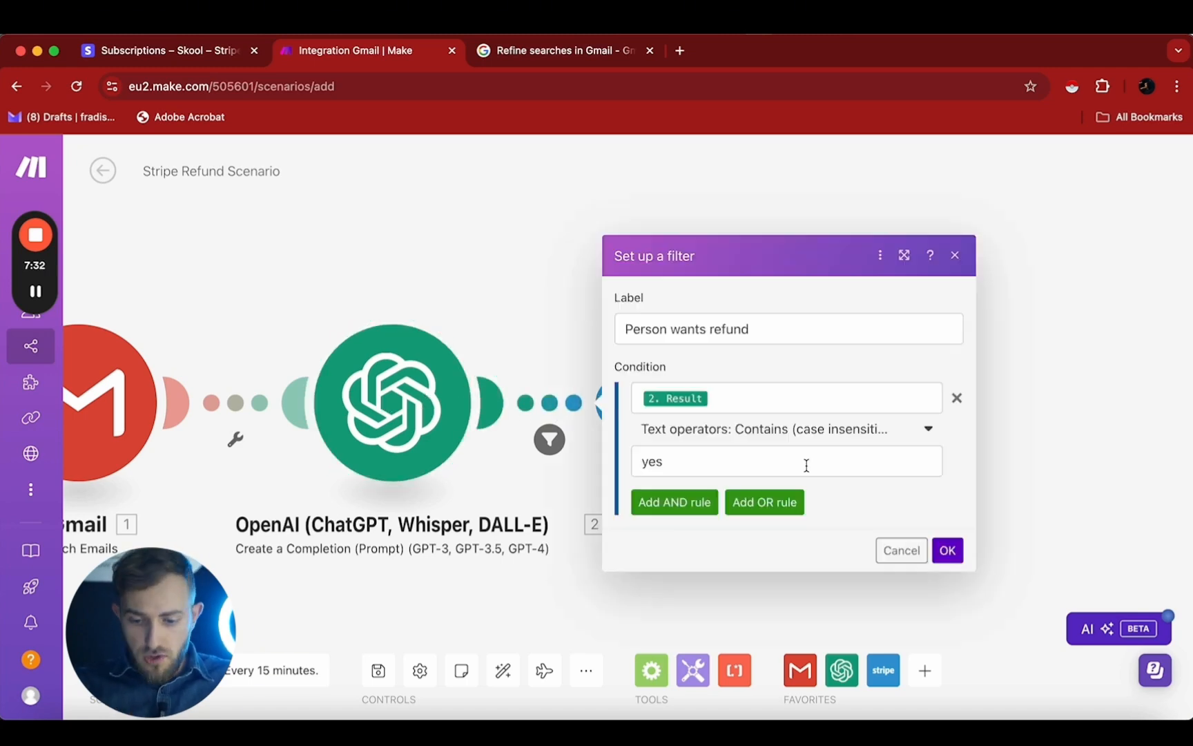
click(947, 550)
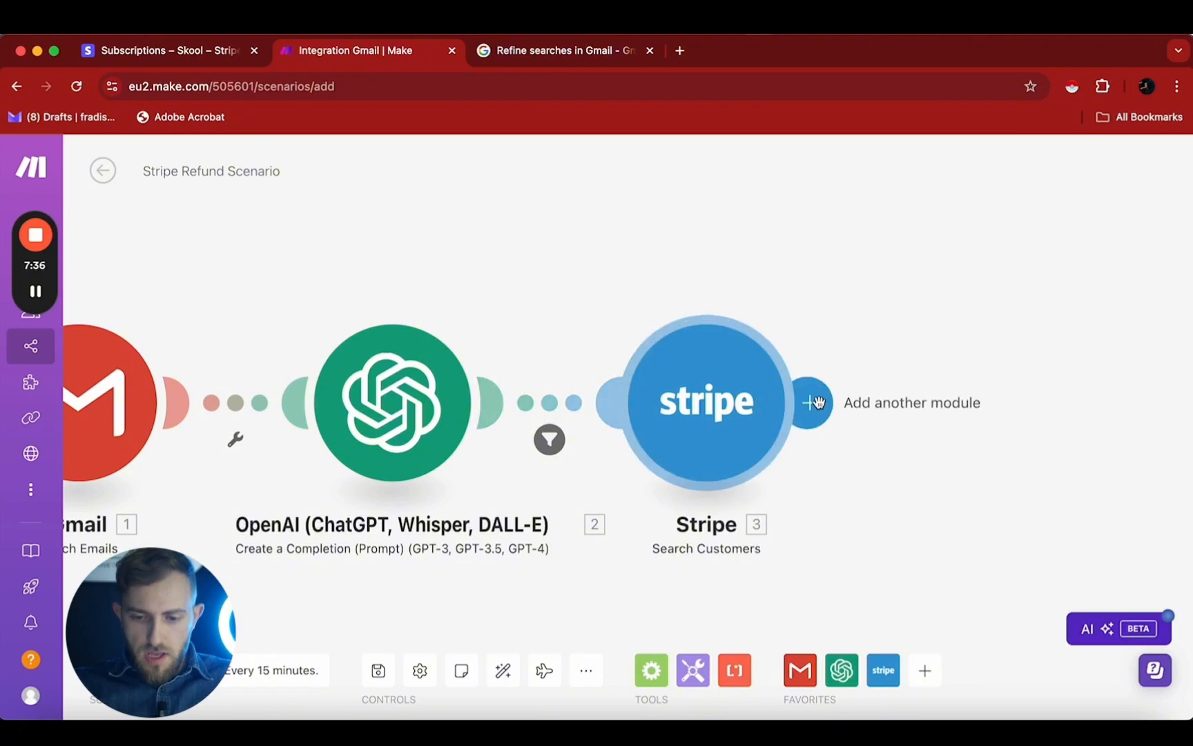
Step: Add a Router after the Stripe Search Customers module
click(812, 402)
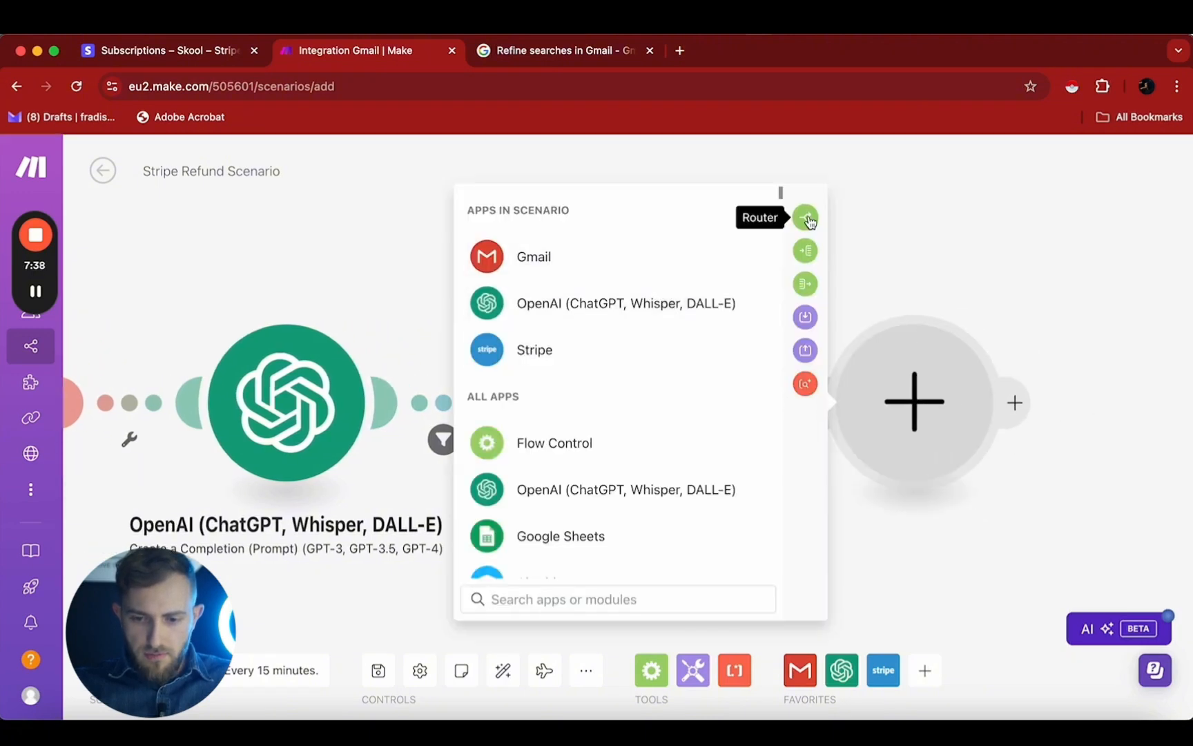
click(806, 218)
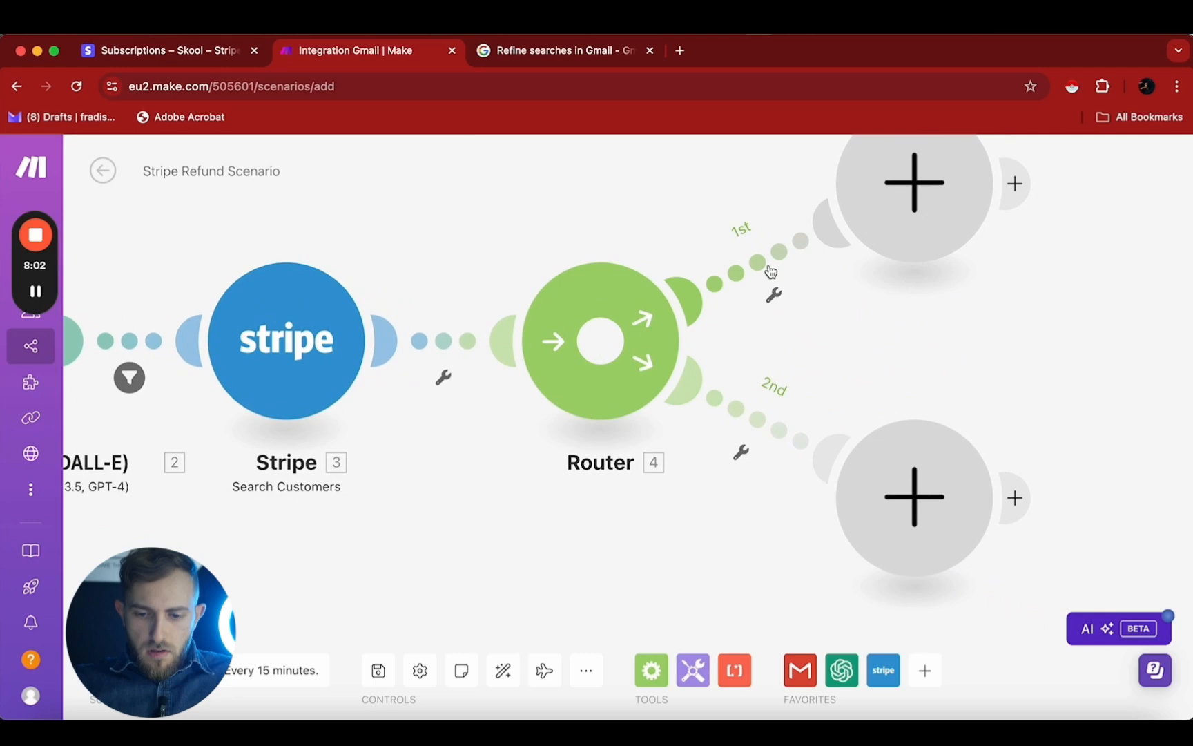
click(771, 269)
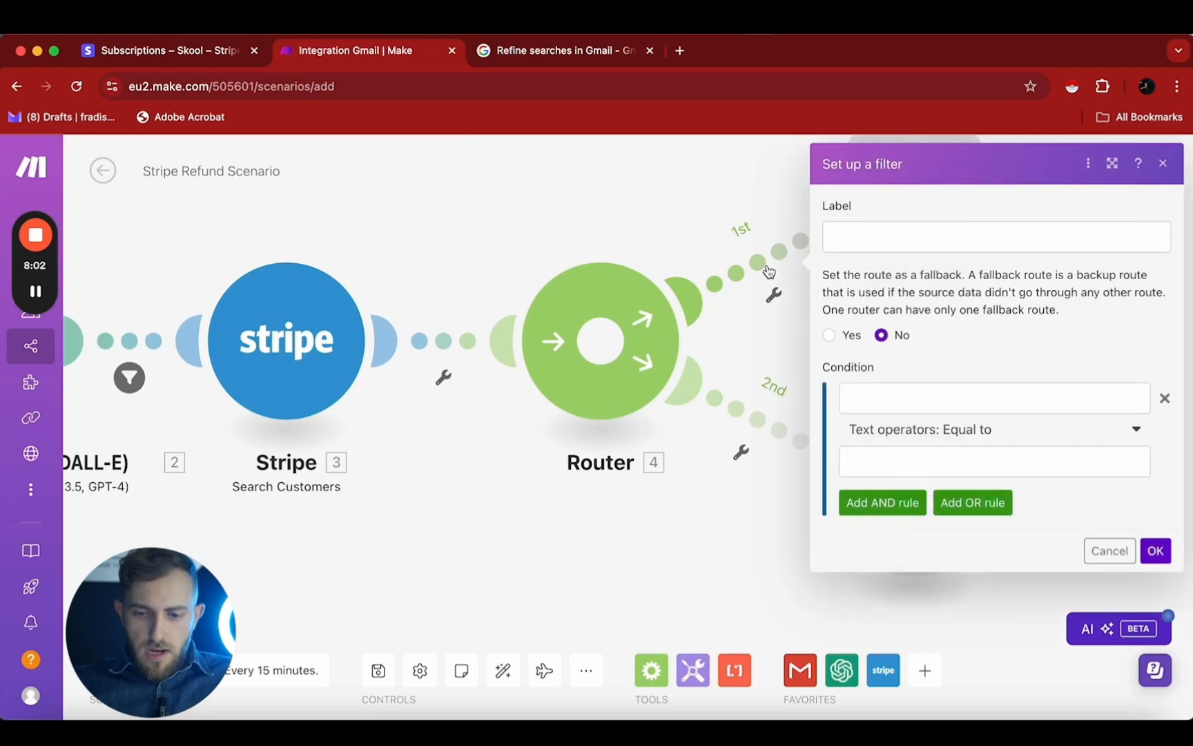
click(714, 203)
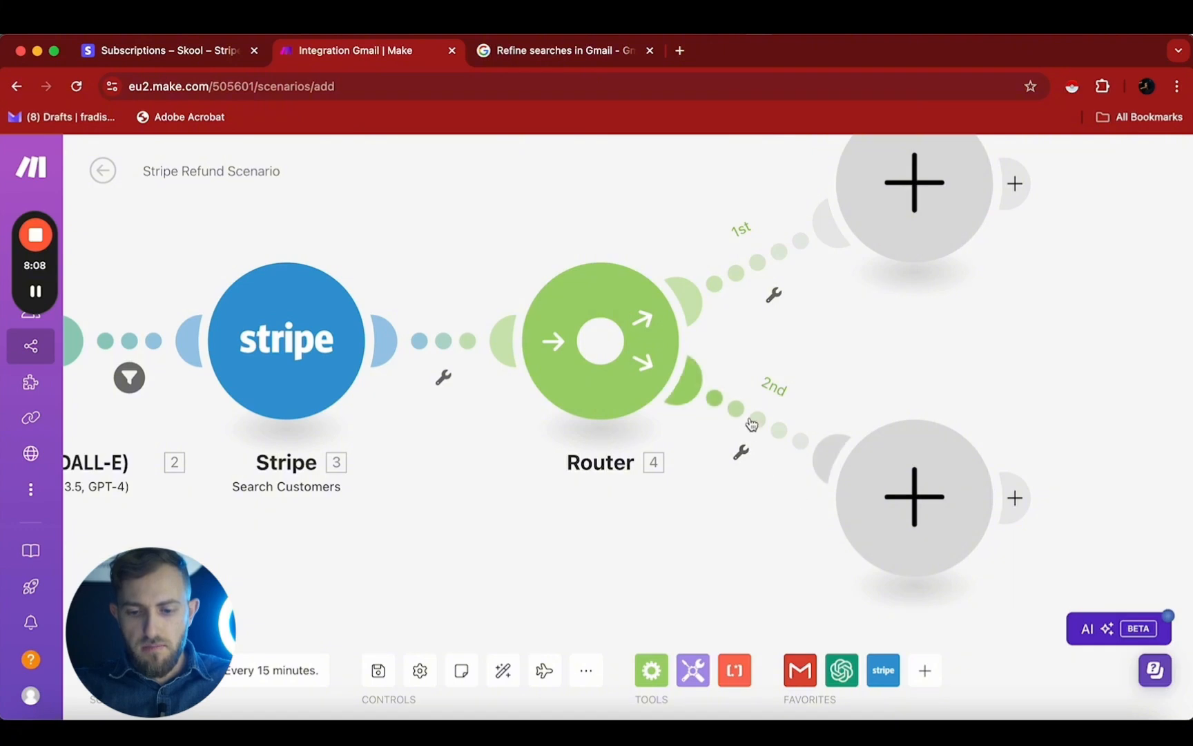
Step: Label the filter on the router's 1st route "Customer Found"
scroll(495, 499, left, 2)
drag(495, 499, 1047, 485)
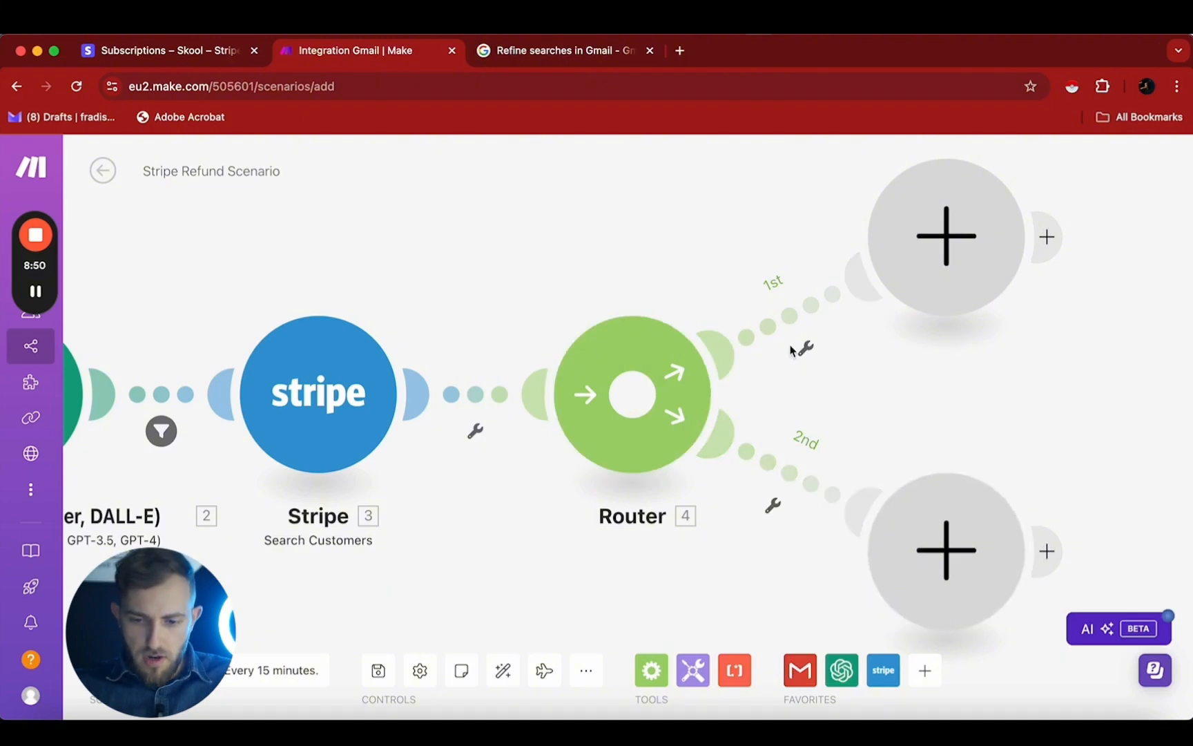
click(790, 323)
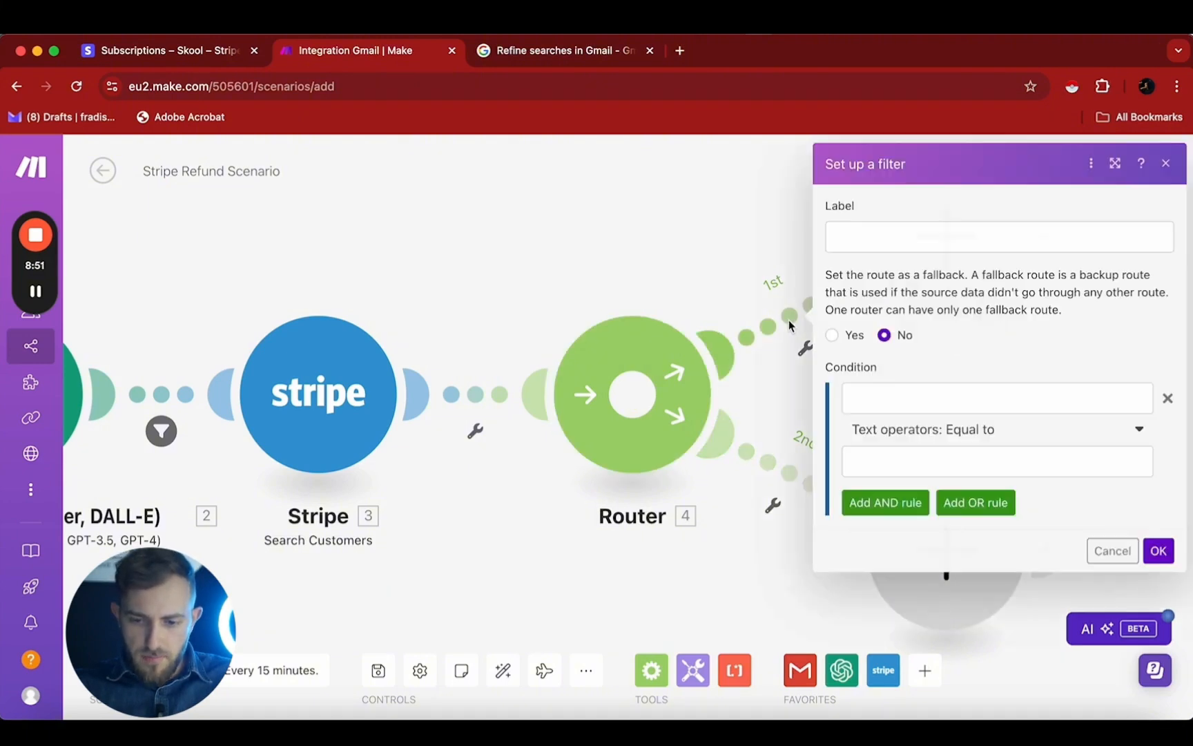
click(840, 235)
text(Customer Found)
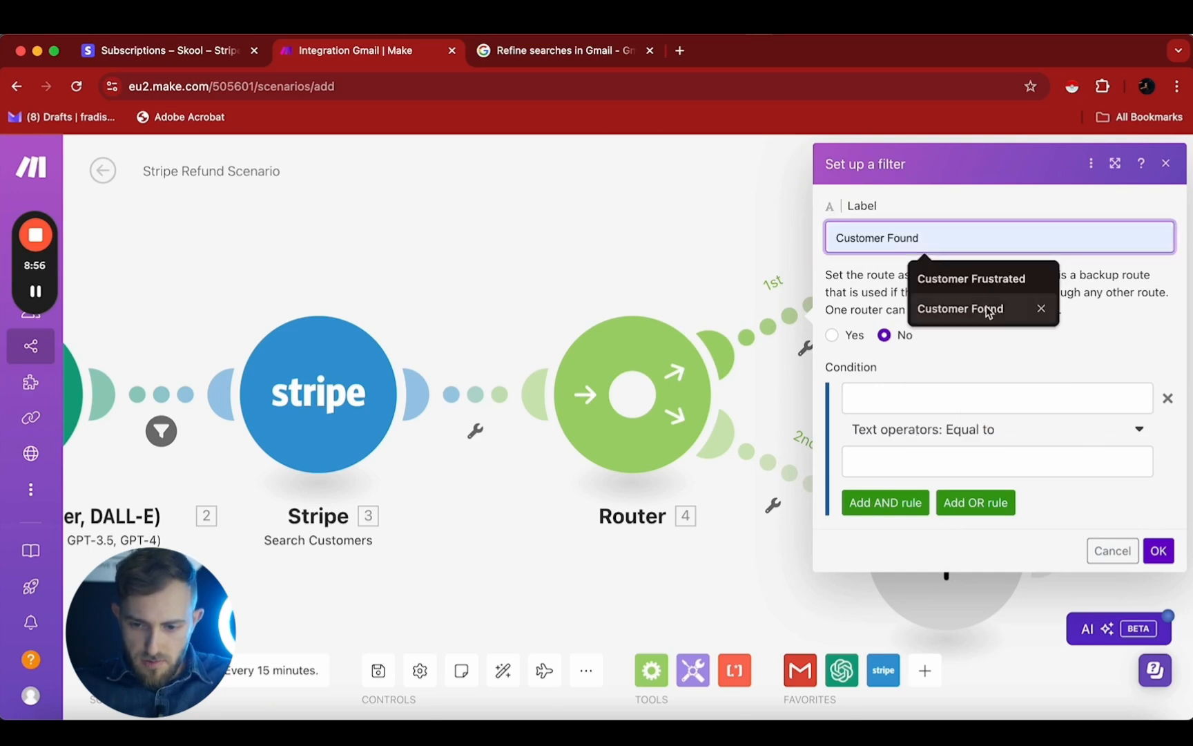
Step: Set the "Customer Found" filter's condition to require that the Customer ID from Stripe Search Customers Exists, and save it
click(984, 308)
click(953, 398)
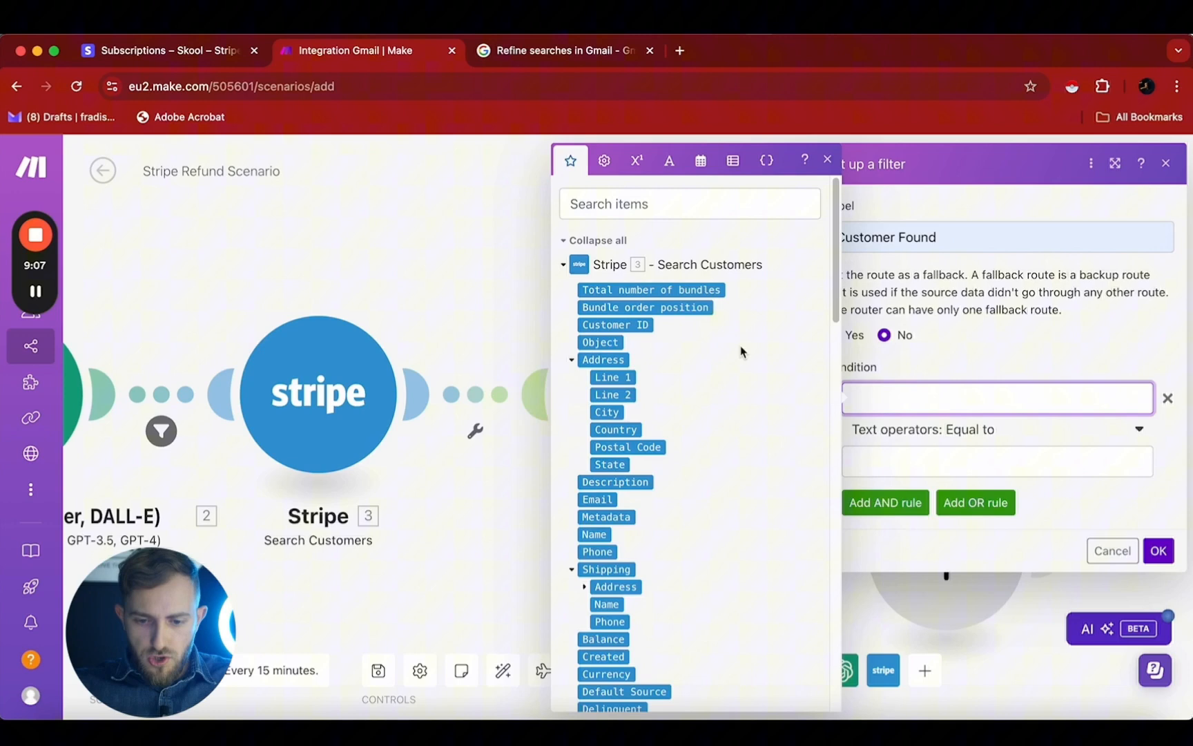
click(625, 325)
click(970, 429)
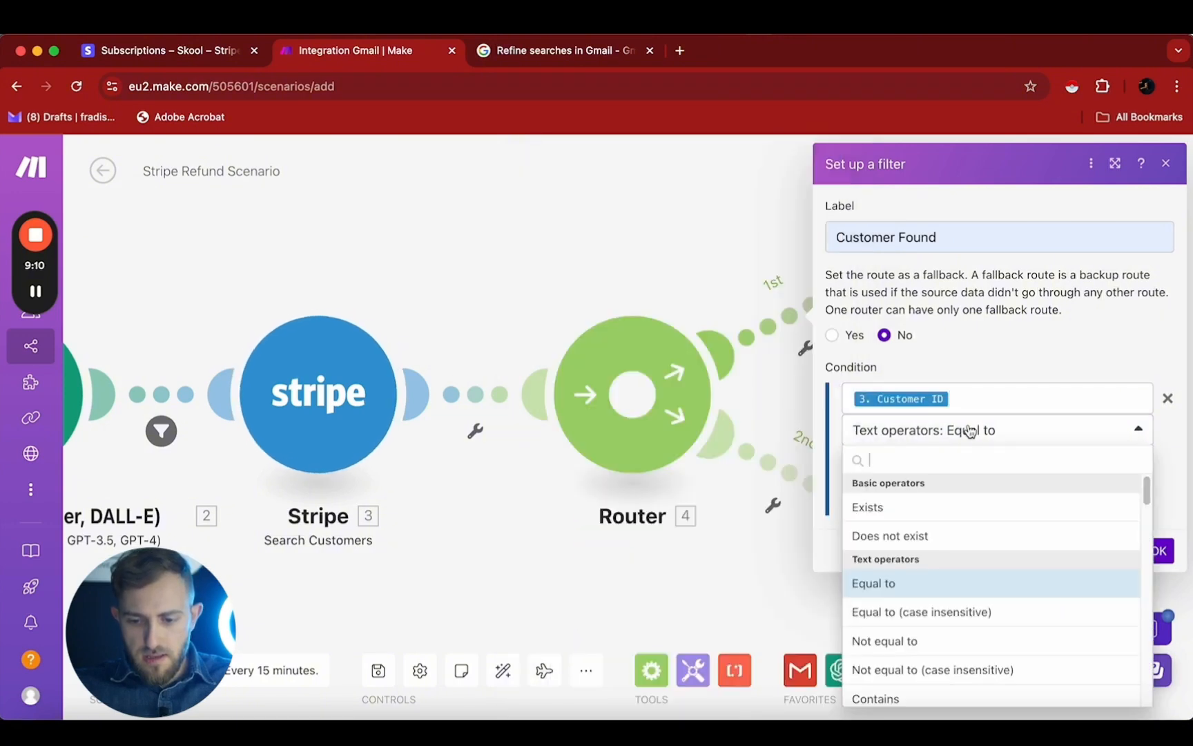
click(918, 503)
click(1158, 519)
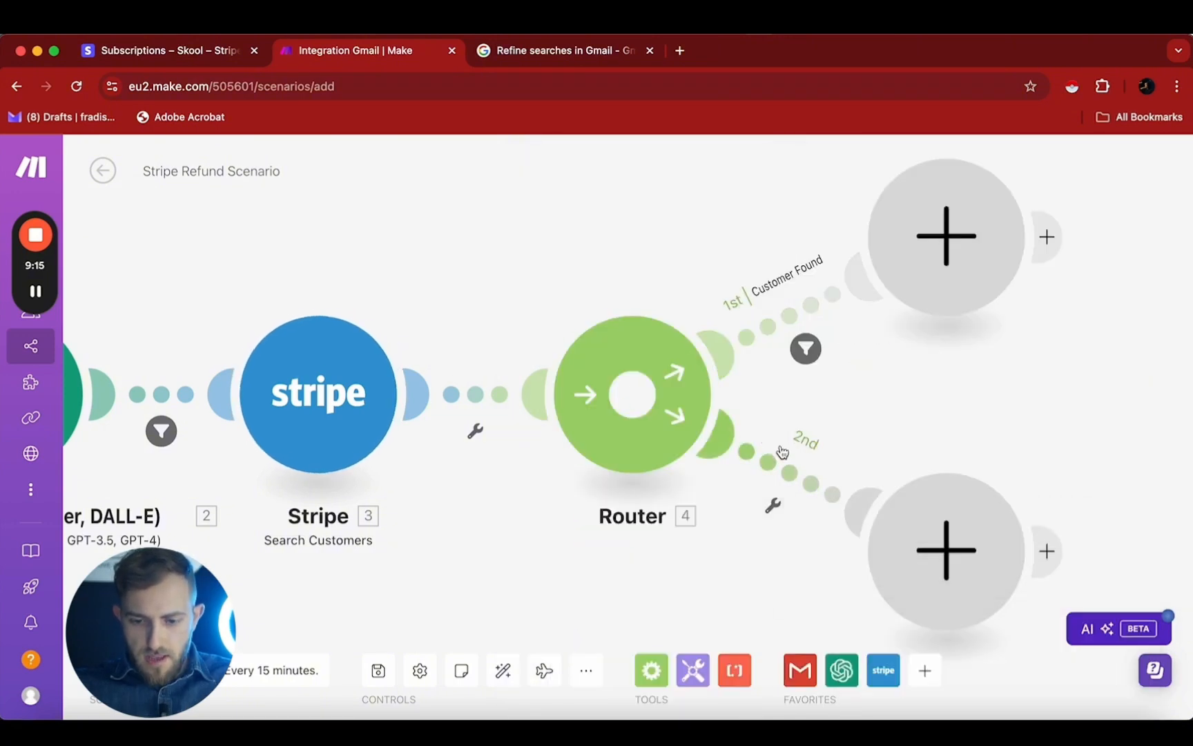
Step: Label the filter on the router's 2nd route "Customer not found", with the condition that the Stripe Customer ID Does not exist, and save it
click(790, 452)
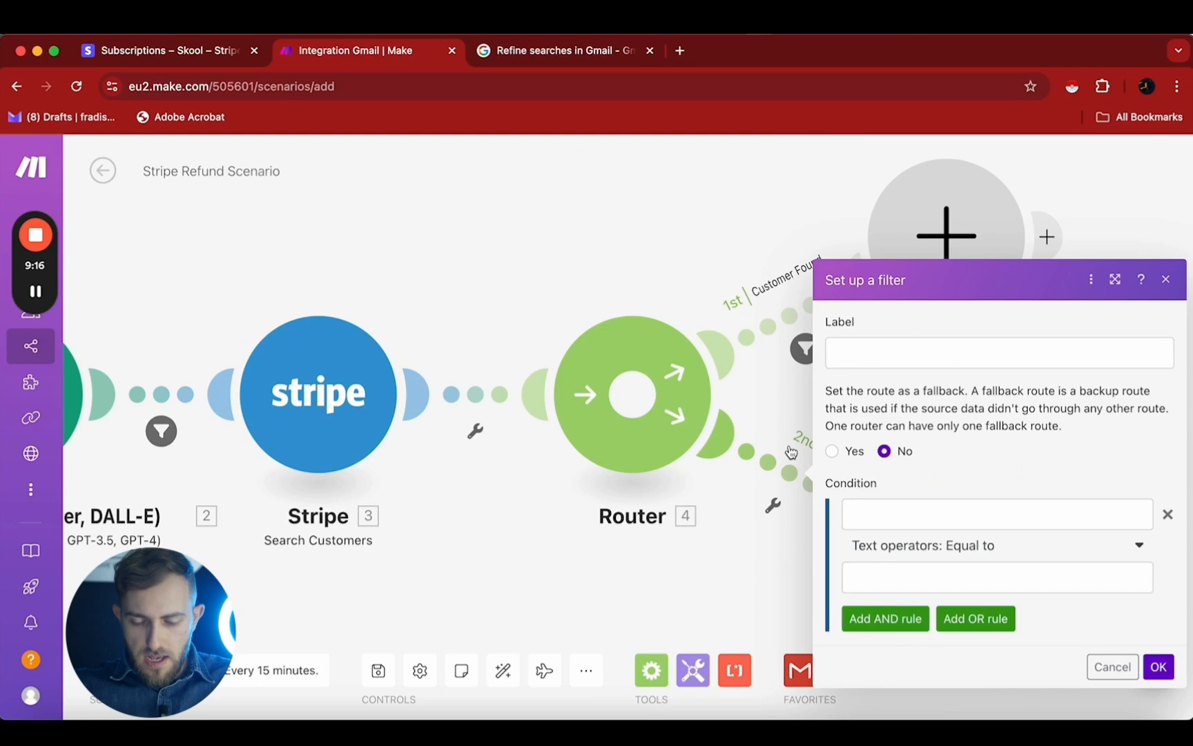
click(907, 356)
text(Customer not found)
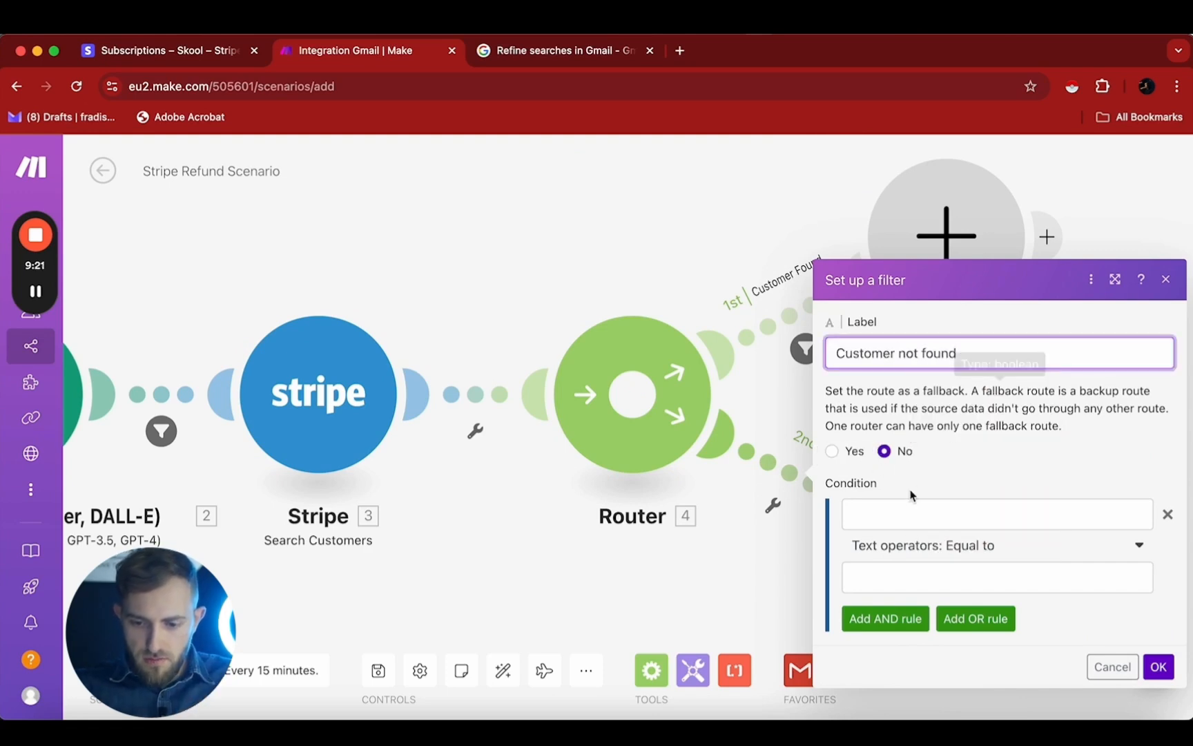
click(897, 511)
click(614, 325)
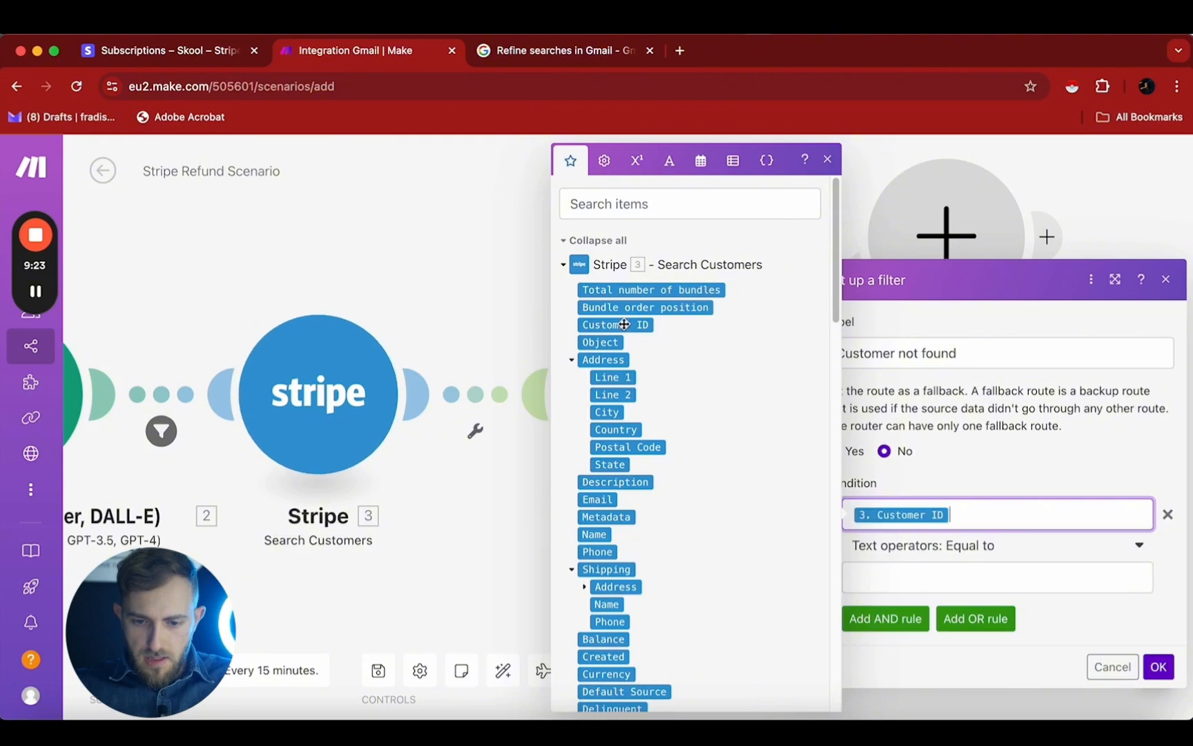
click(993, 551)
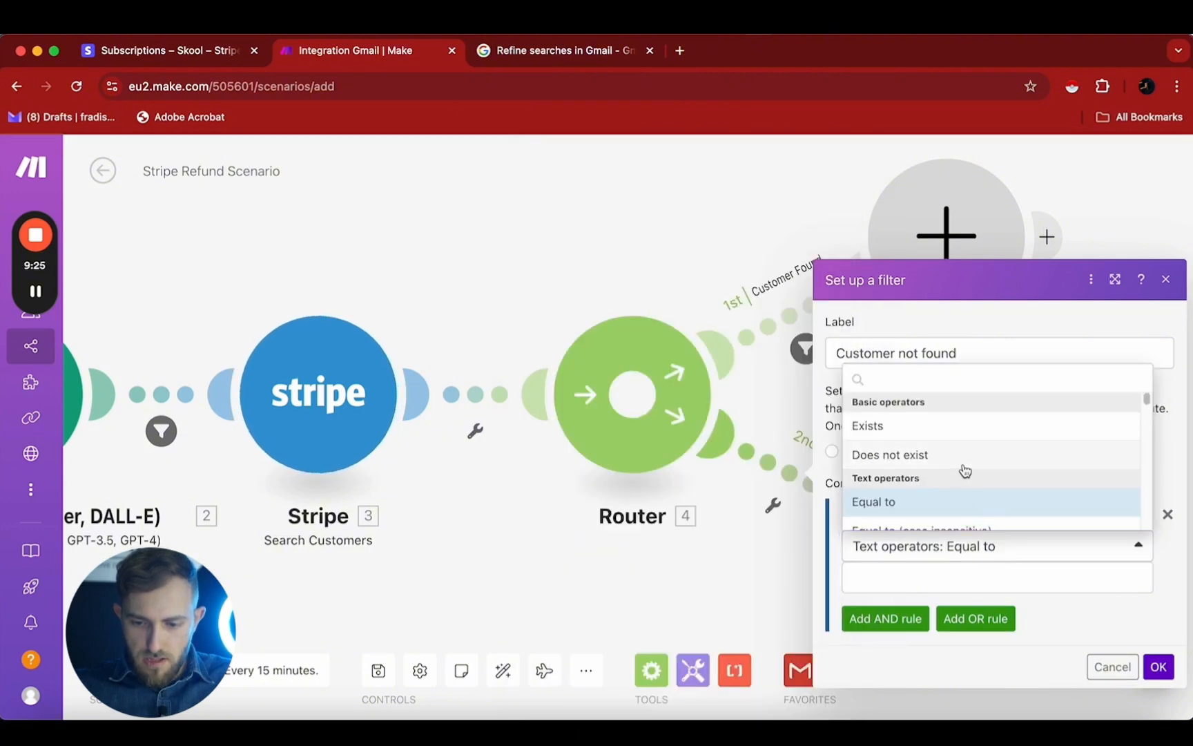
click(962, 462)
click(1157, 635)
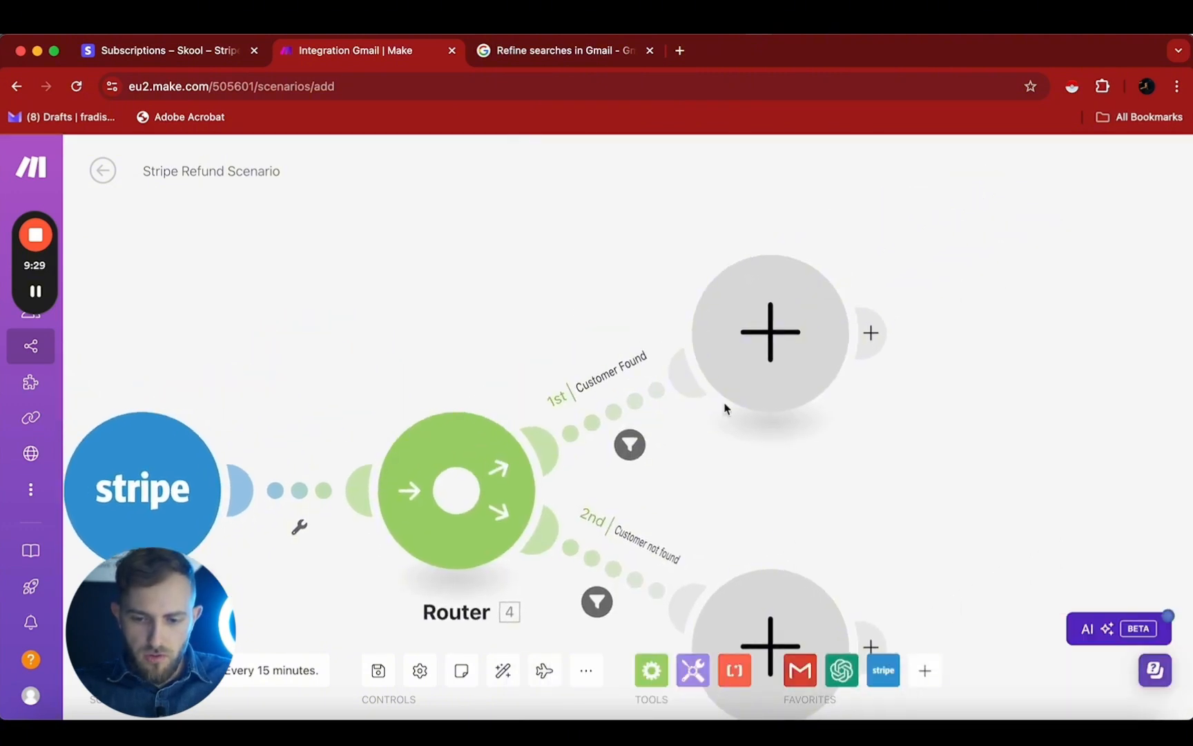
Step: Add a Stripe List Payment Intents module to the router's "Customer Found" route
click(736, 362)
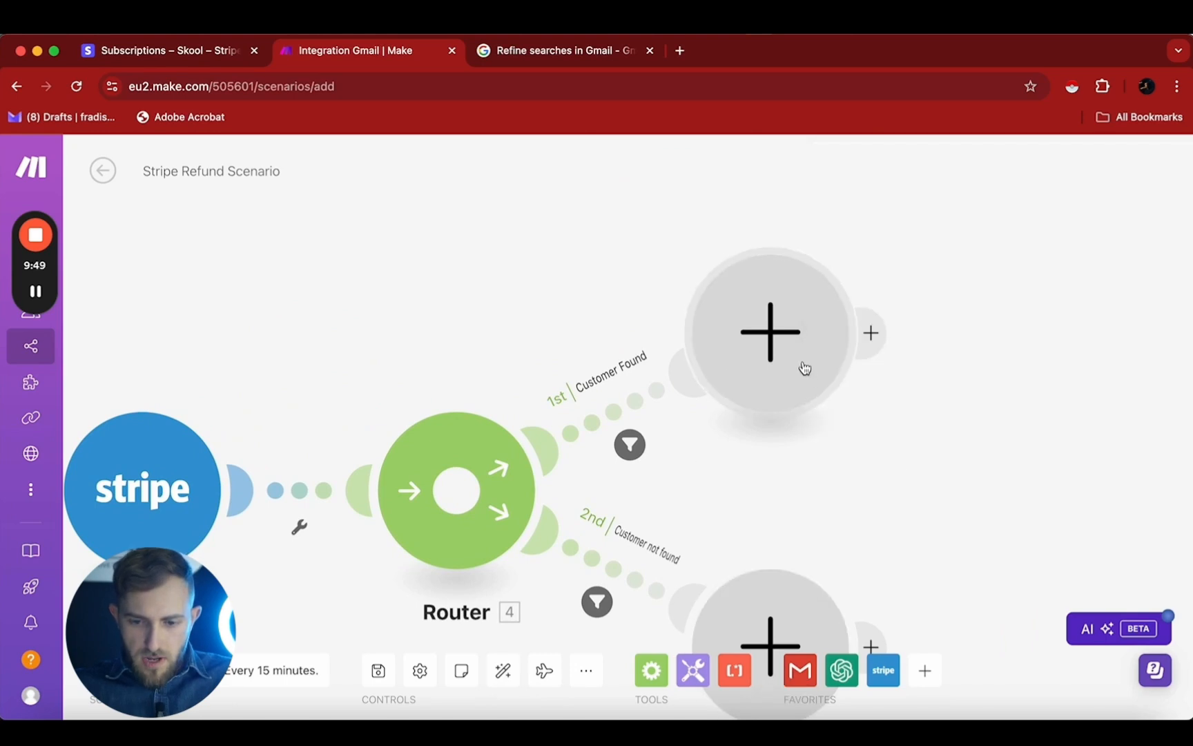
click(777, 342)
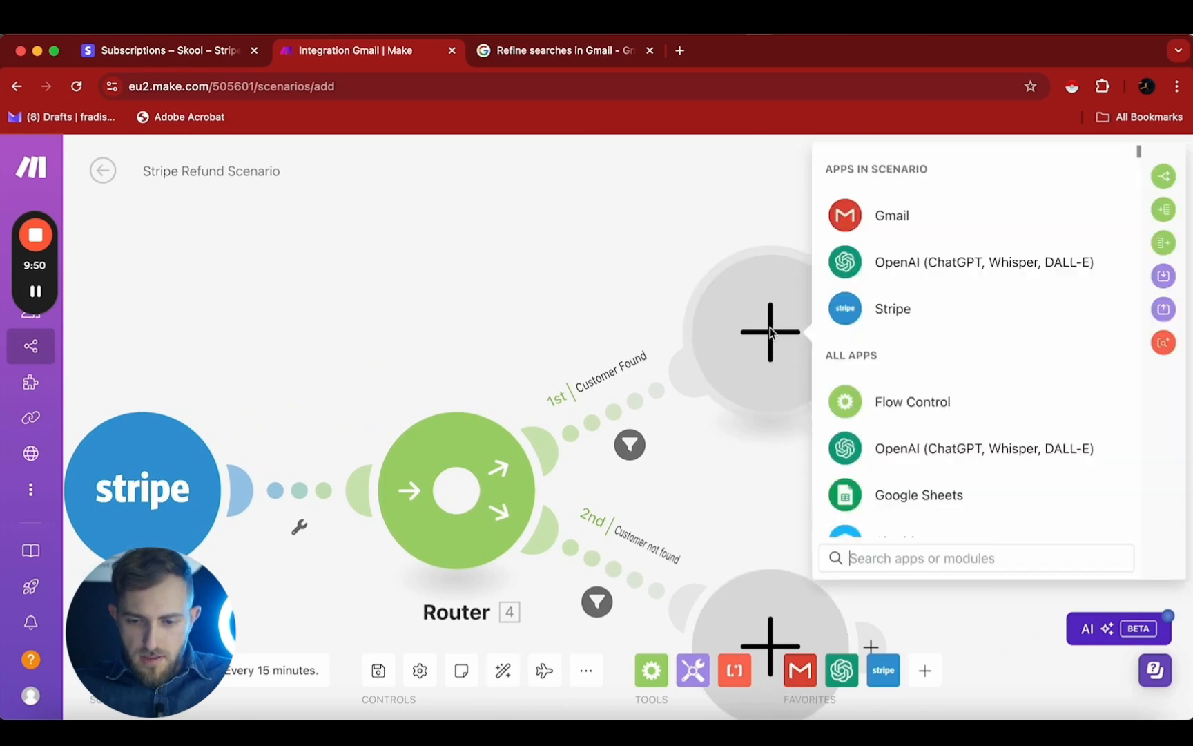
click(911, 313)
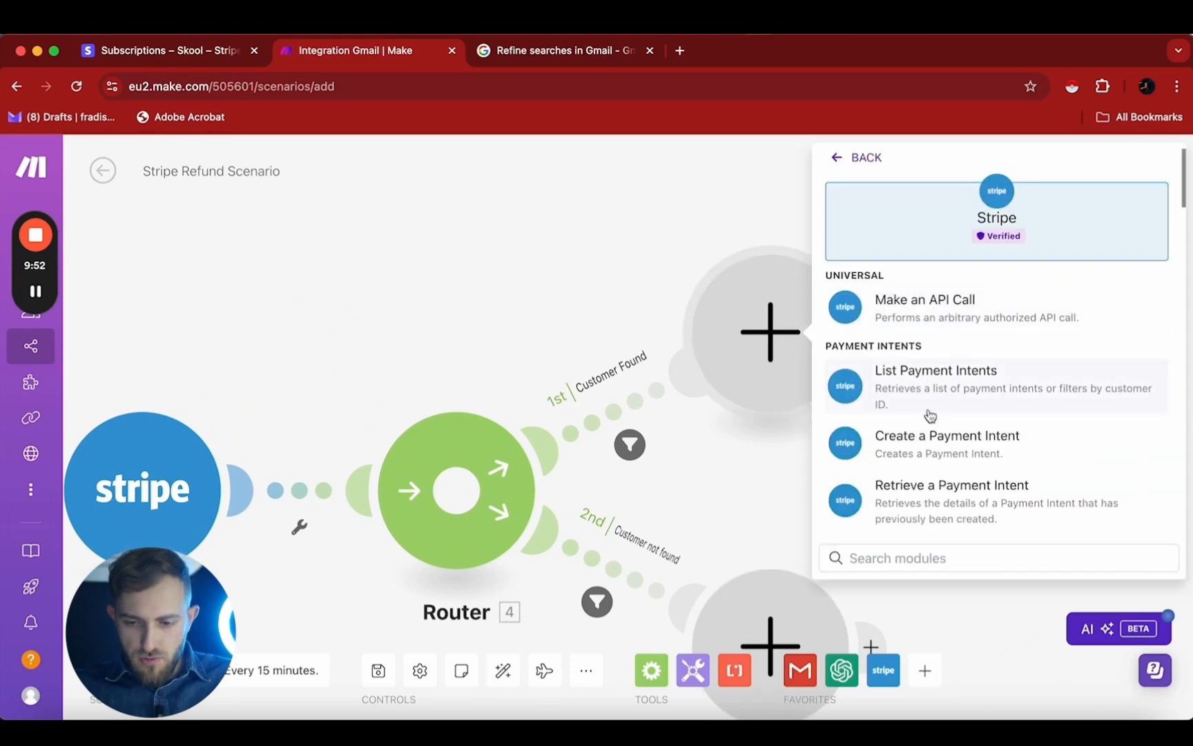
scroll(929, 413, down, 3)
scroll(929, 414, down, 3)
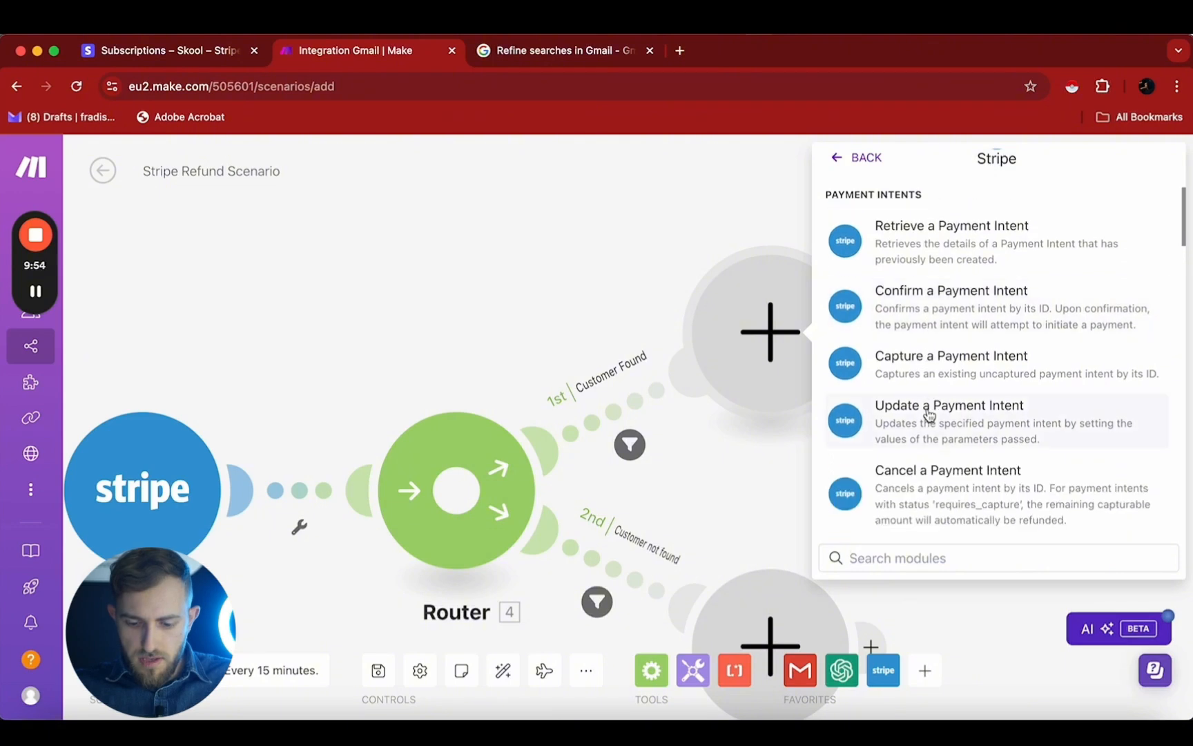
text(list)
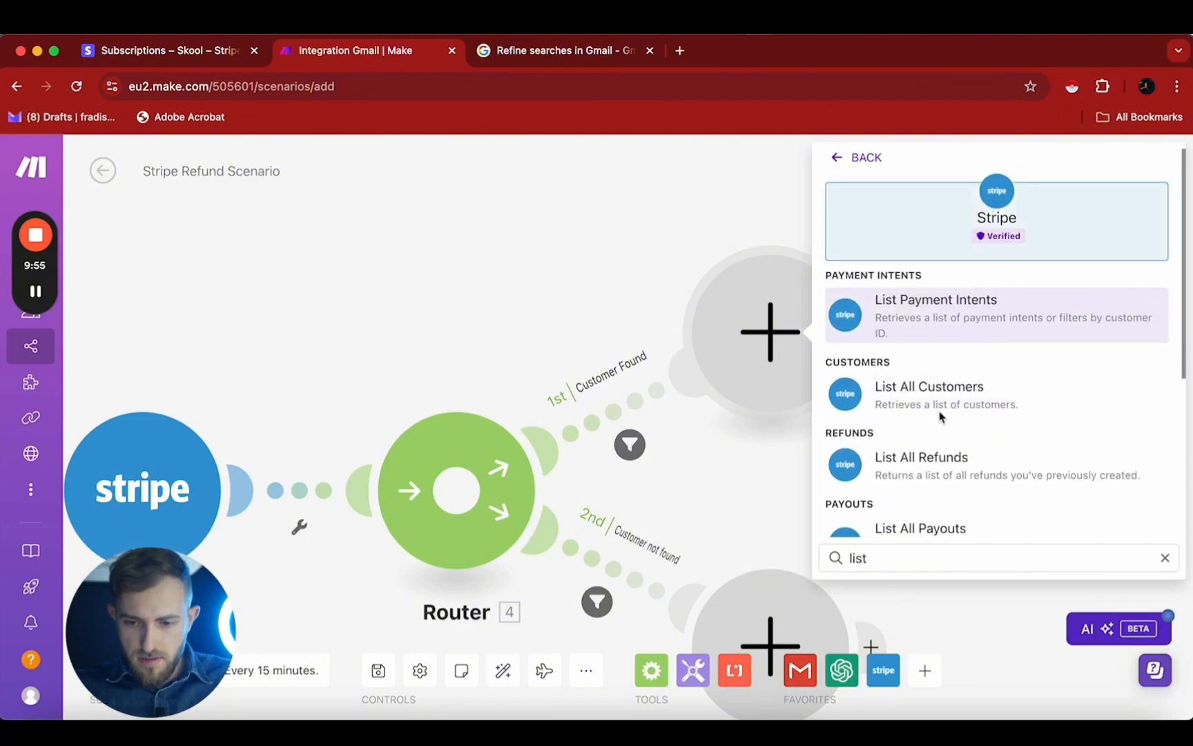
click(929, 337)
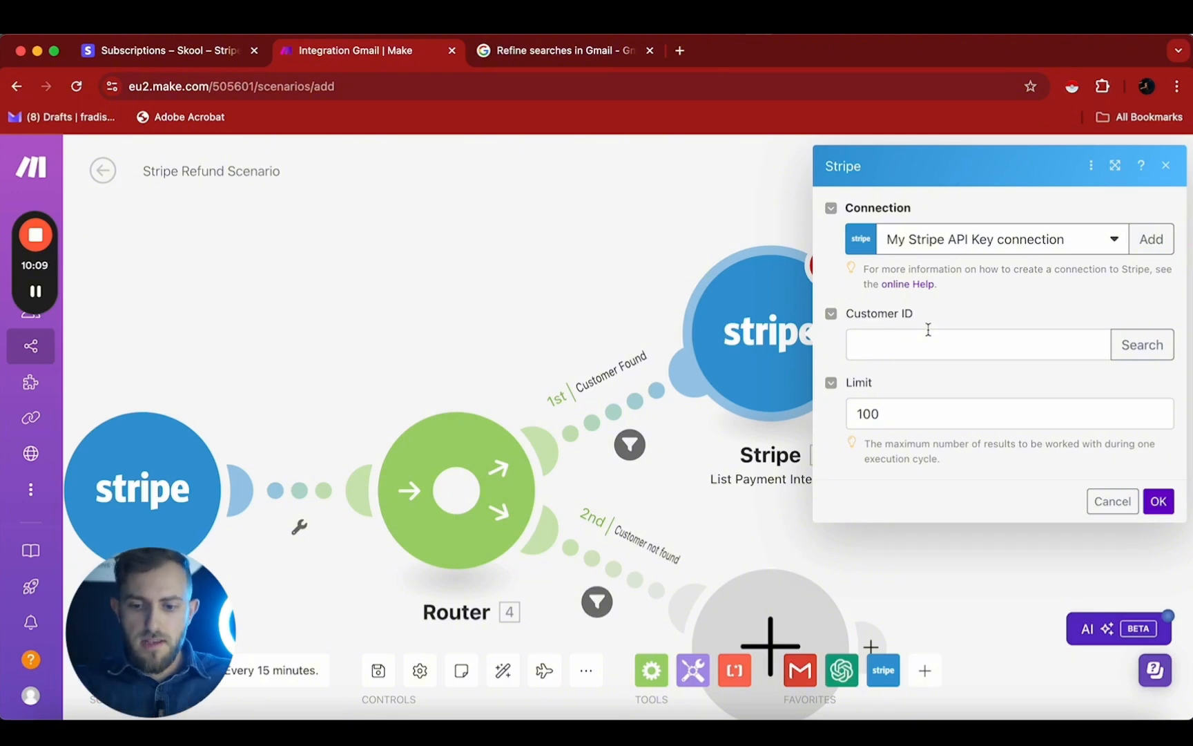
Step: Map the Customer ID from Stripe Search Customers into the List Payment Intents module's Customer ID
click(925, 334)
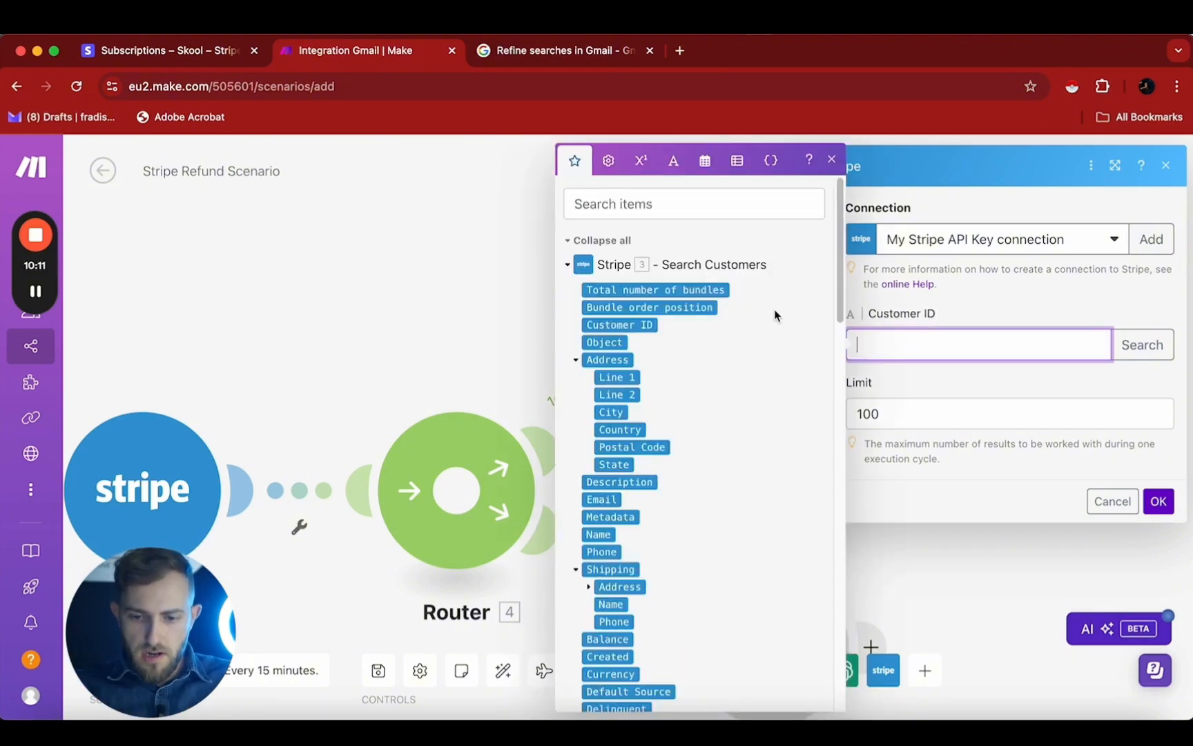
click(609, 326)
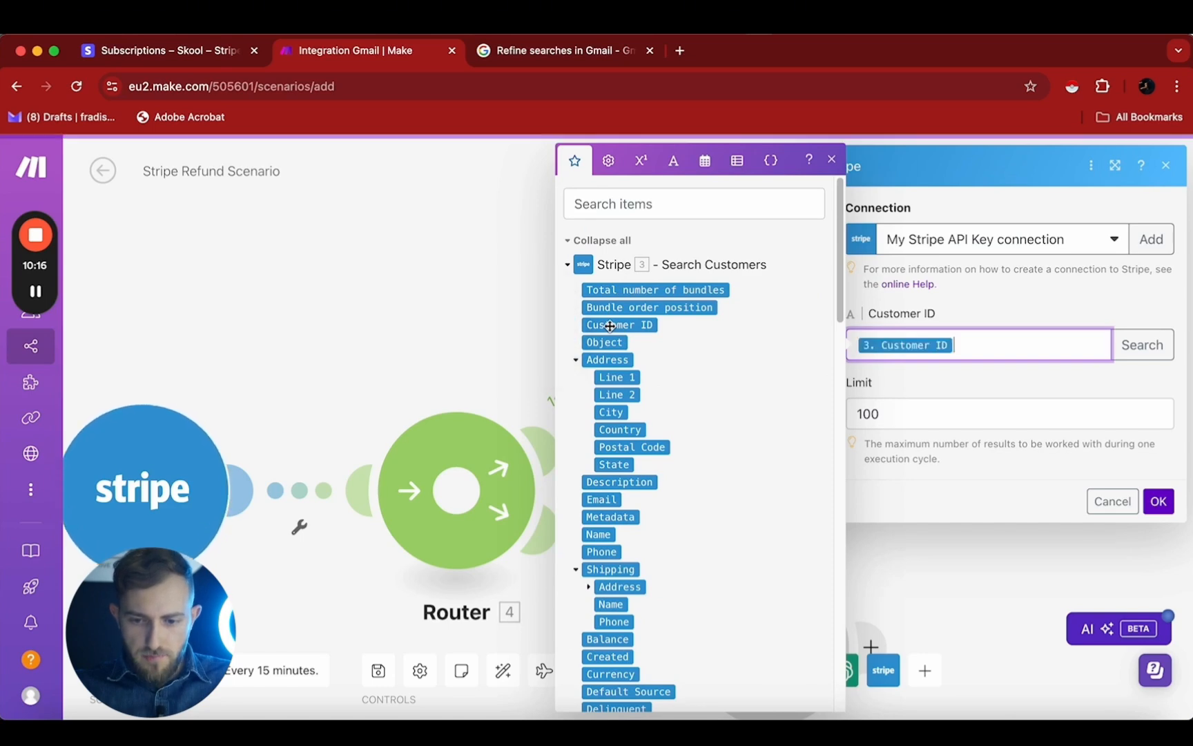
click(960, 382)
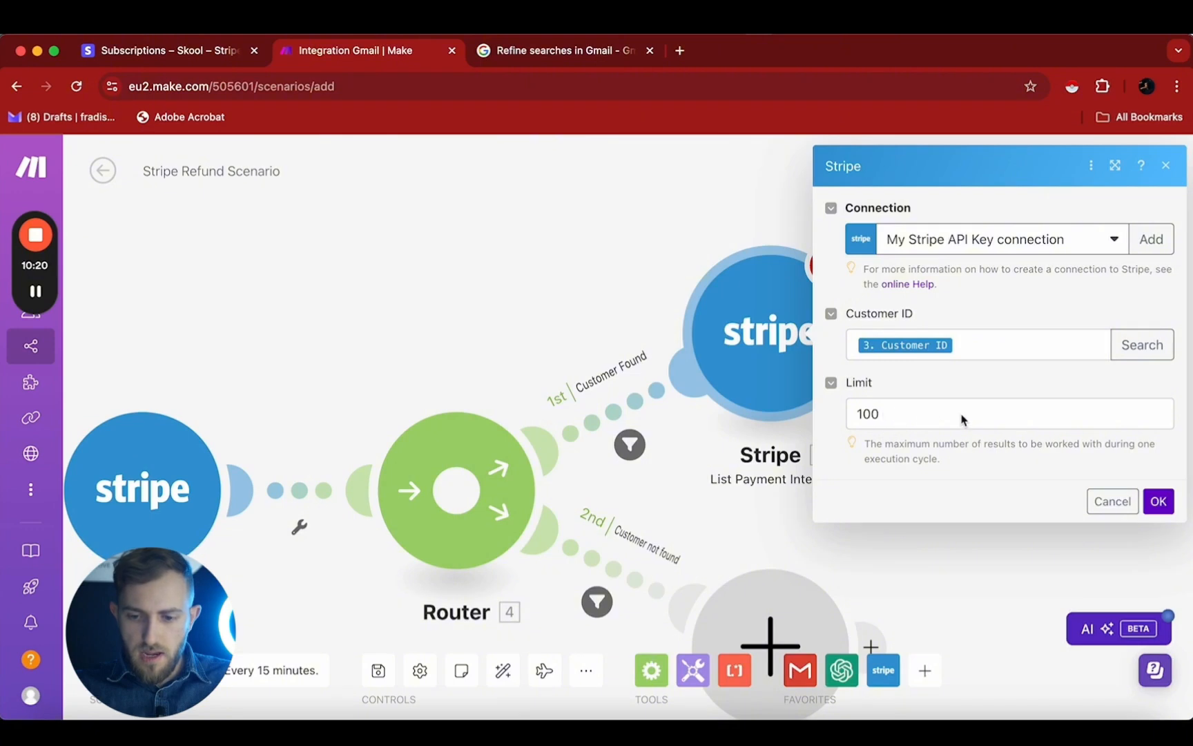
click(964, 346)
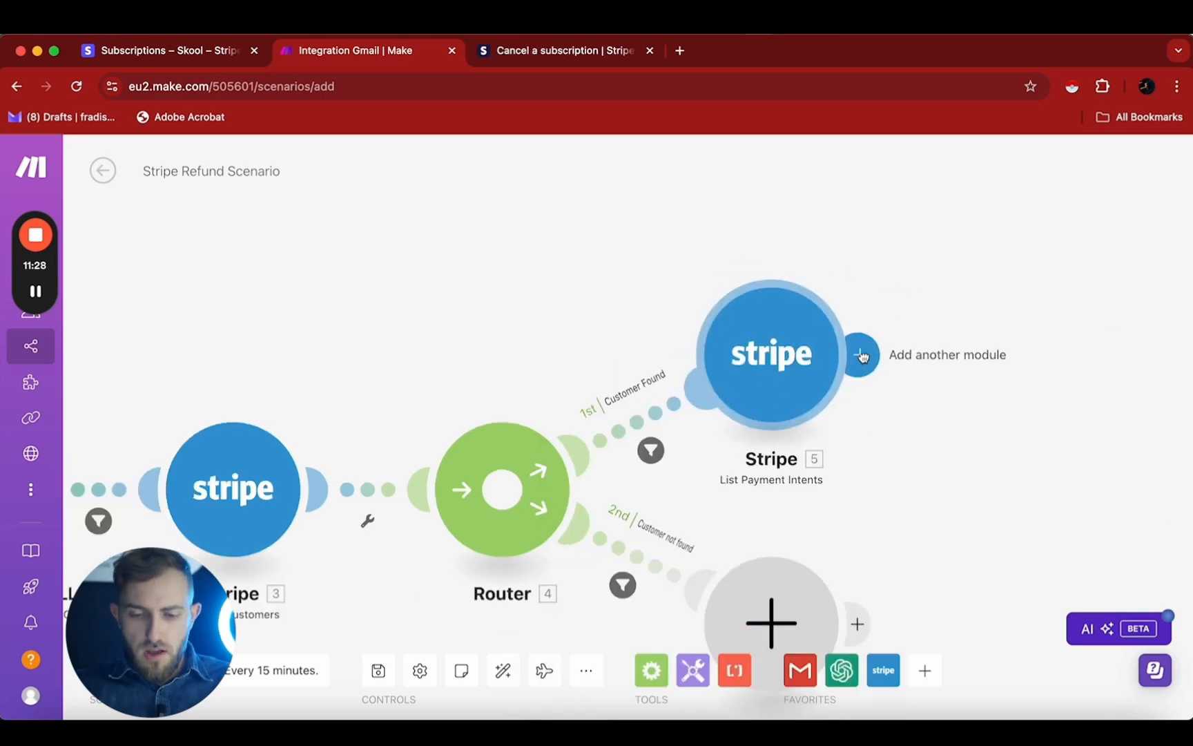
Step: Add a Stripe Make an API Call module after the List Payment Intents module
click(863, 354)
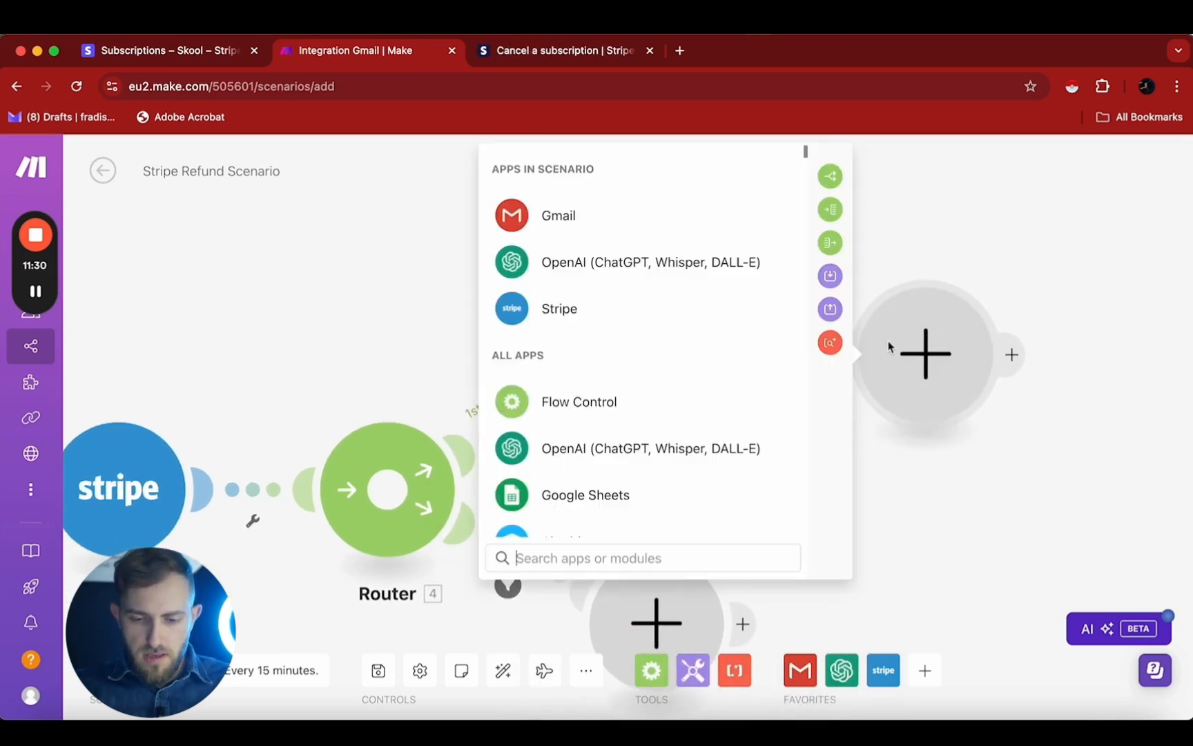
text(stripe)
click(644, 170)
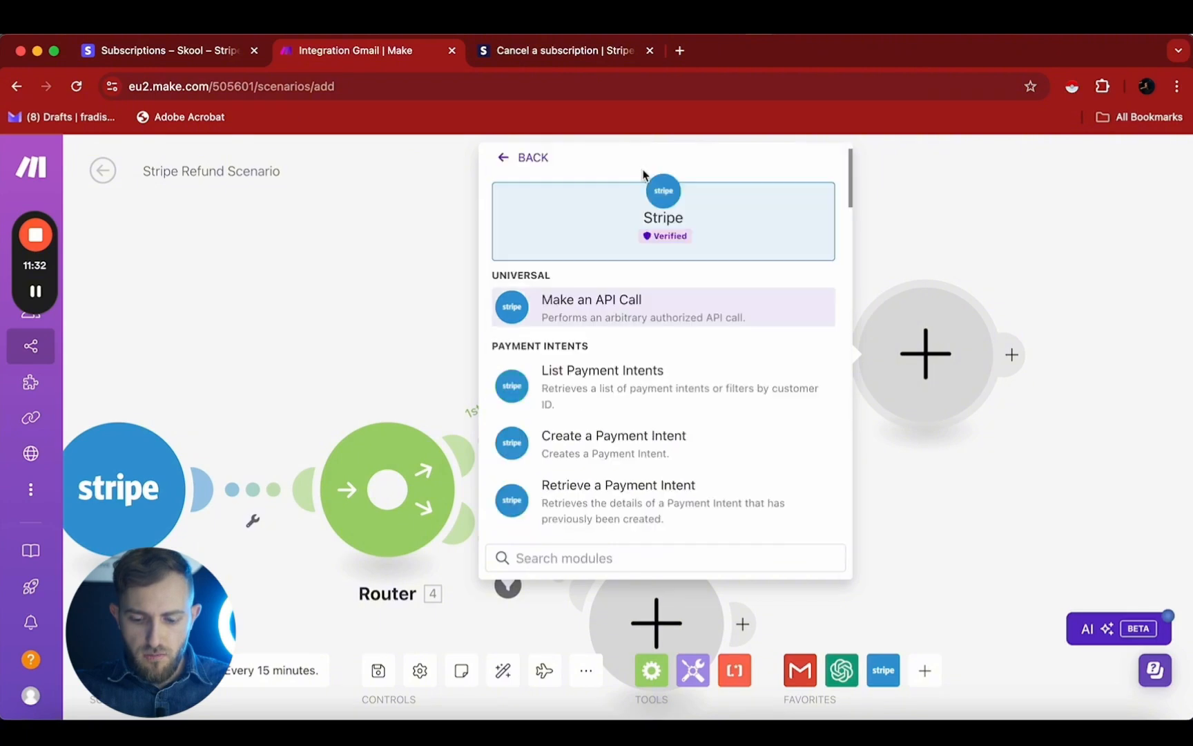
click(591, 306)
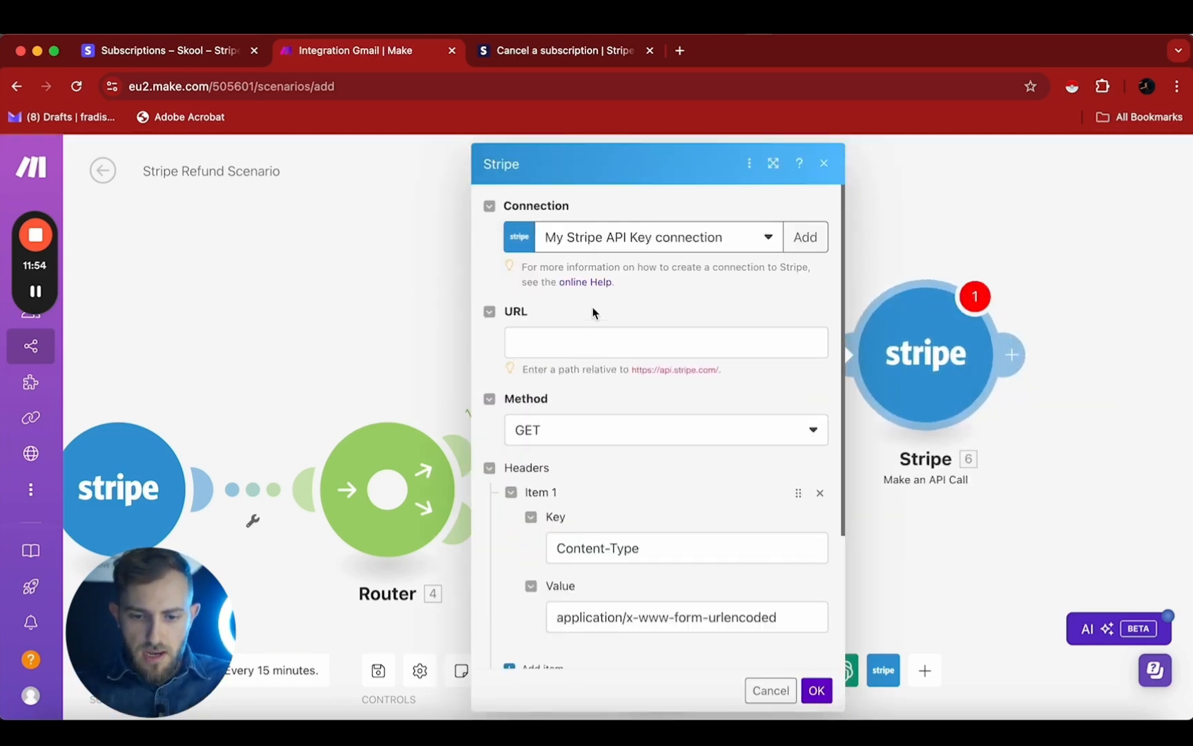
Step: Switch to the Stripe API reference and look up the endpoint path for List subscriptions
click(571, 54)
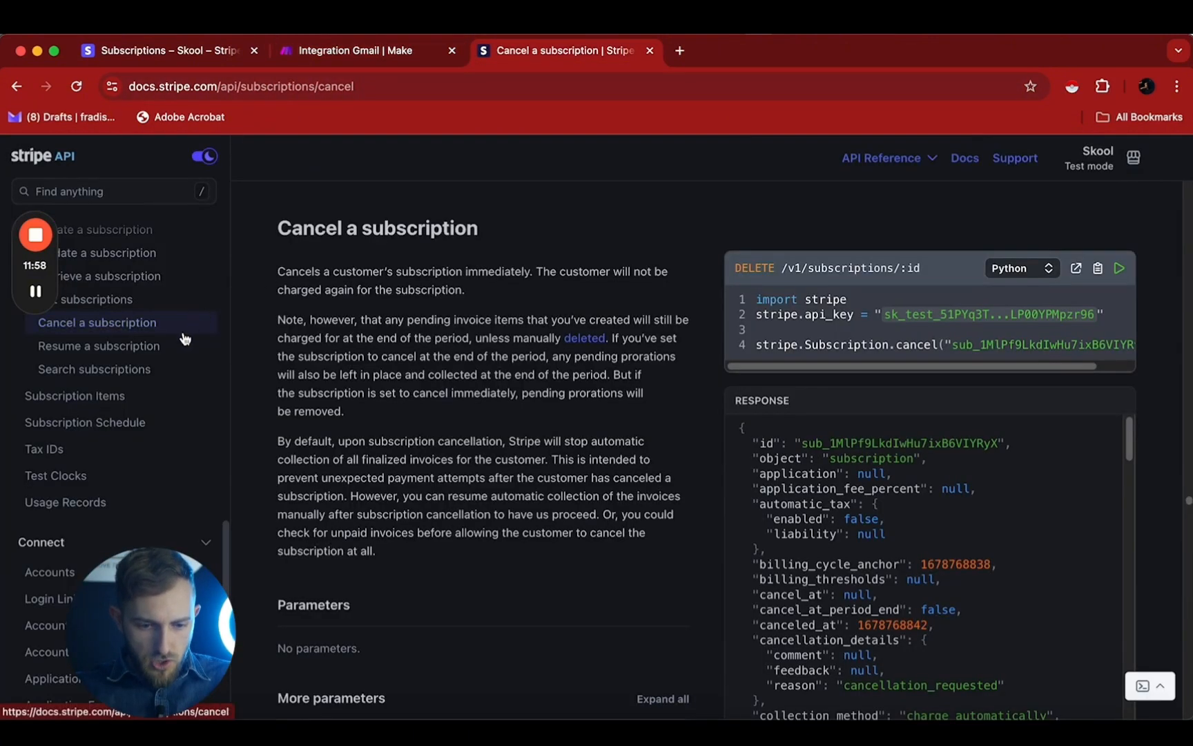
scroll(182, 338, up, 3)
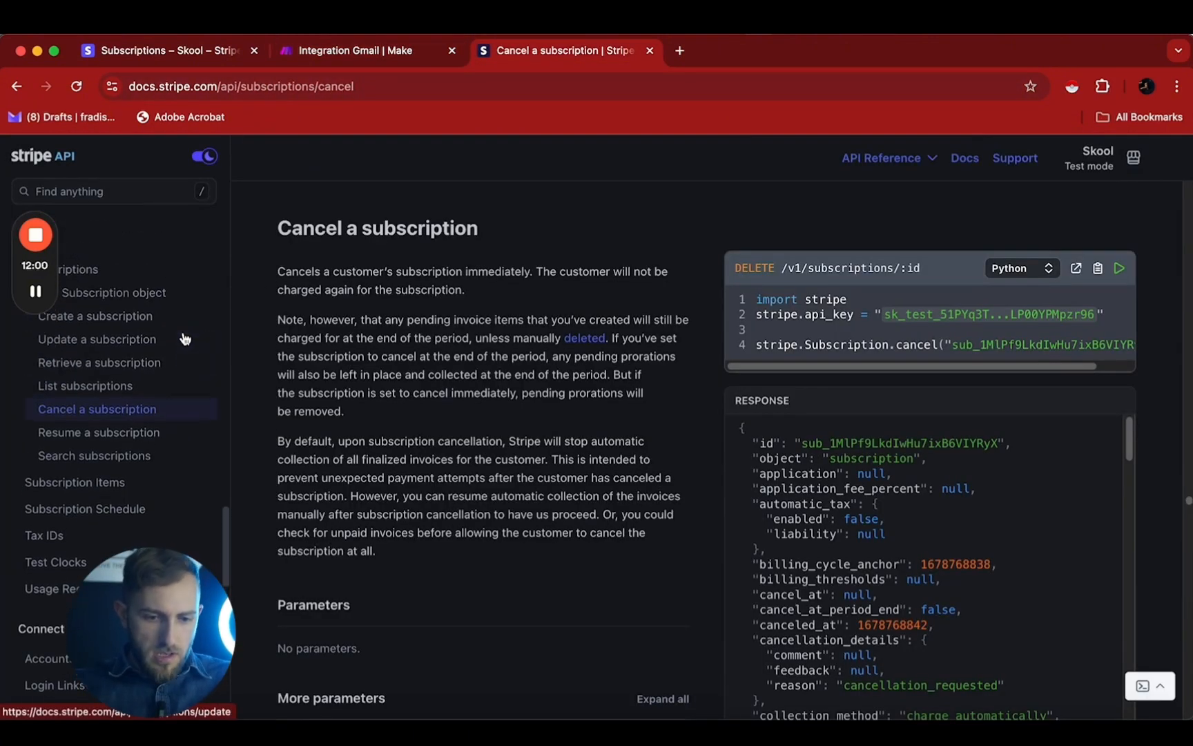
scroll(184, 338, up, 2)
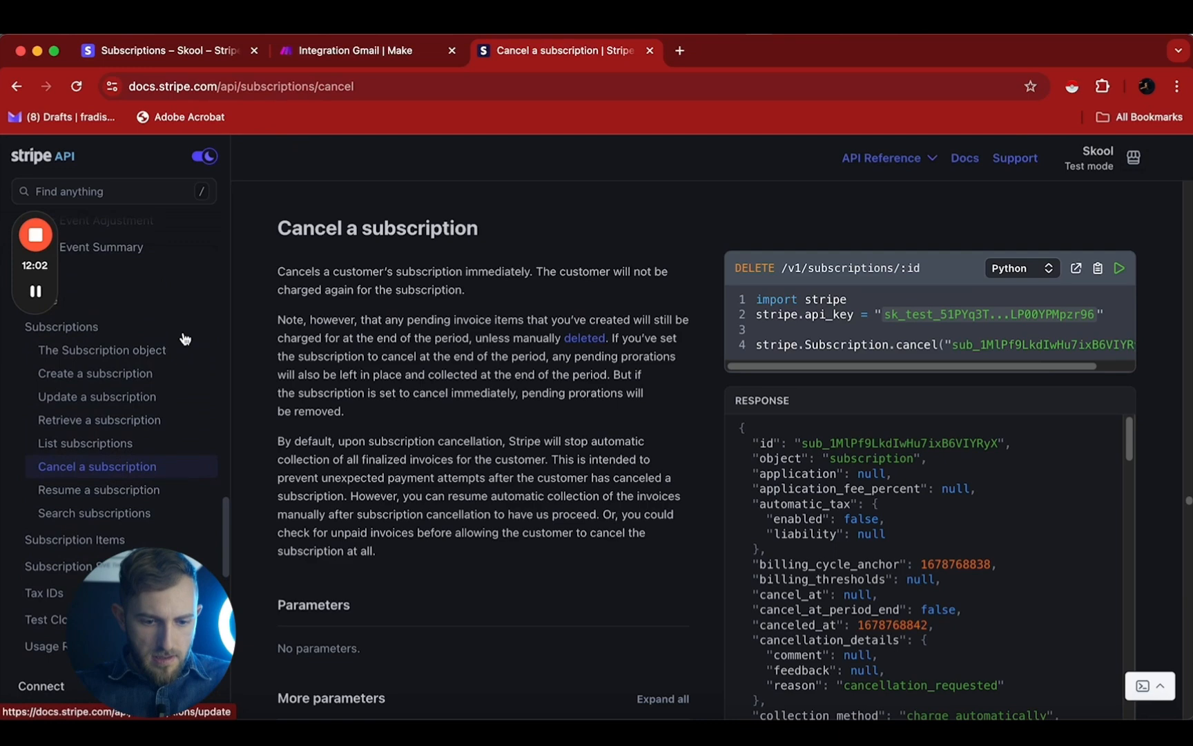
click(61, 452)
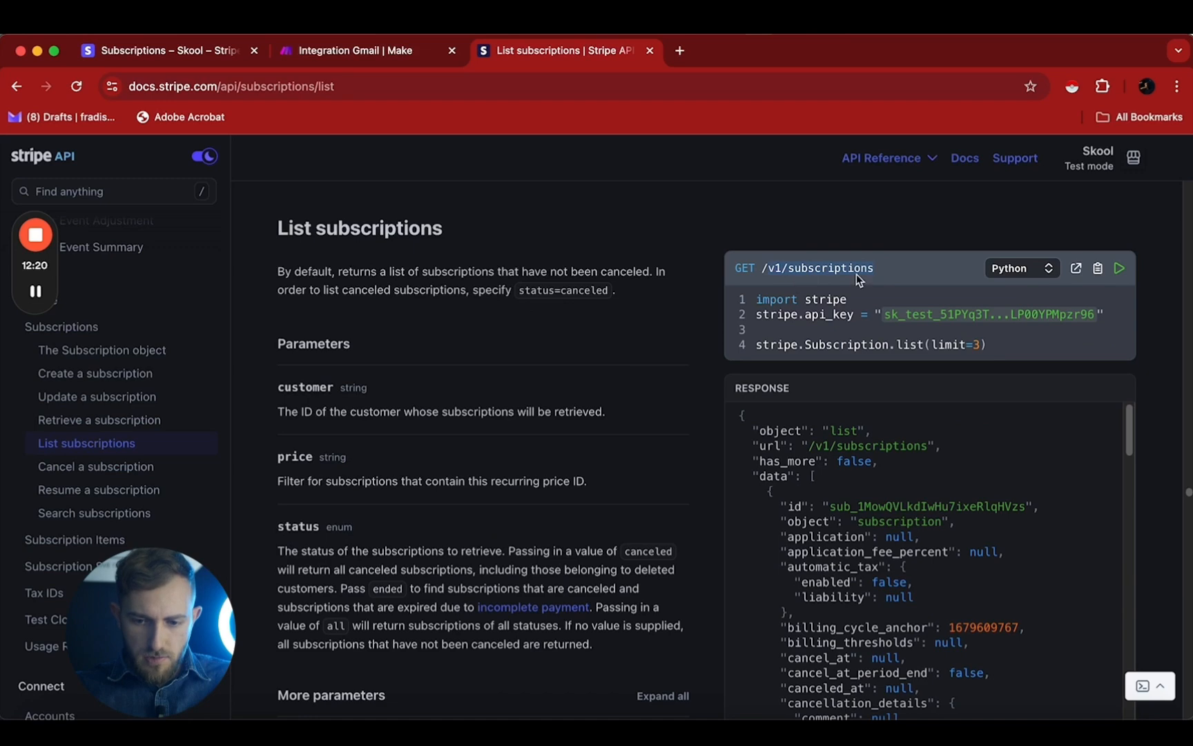
Step: Switch back to the Make scenario and set the API call's URL to v1/subscriptions
click(383, 48)
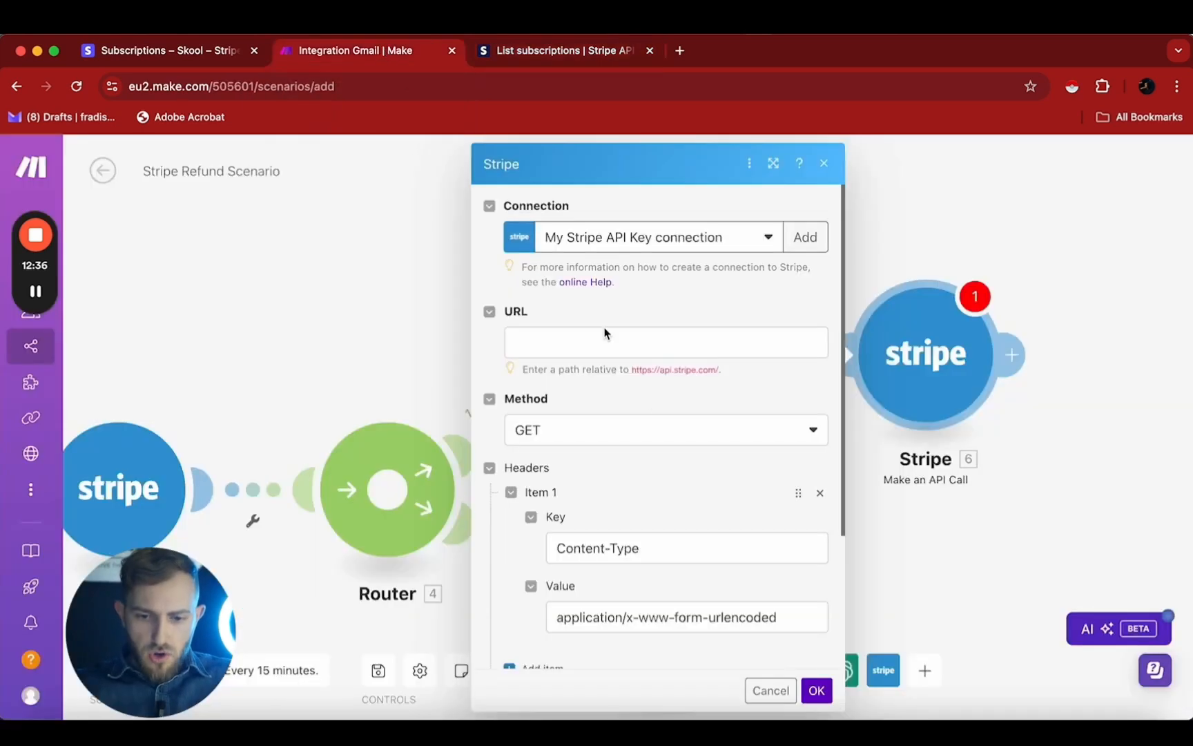
click(608, 345)
text(v1/subscriptions)
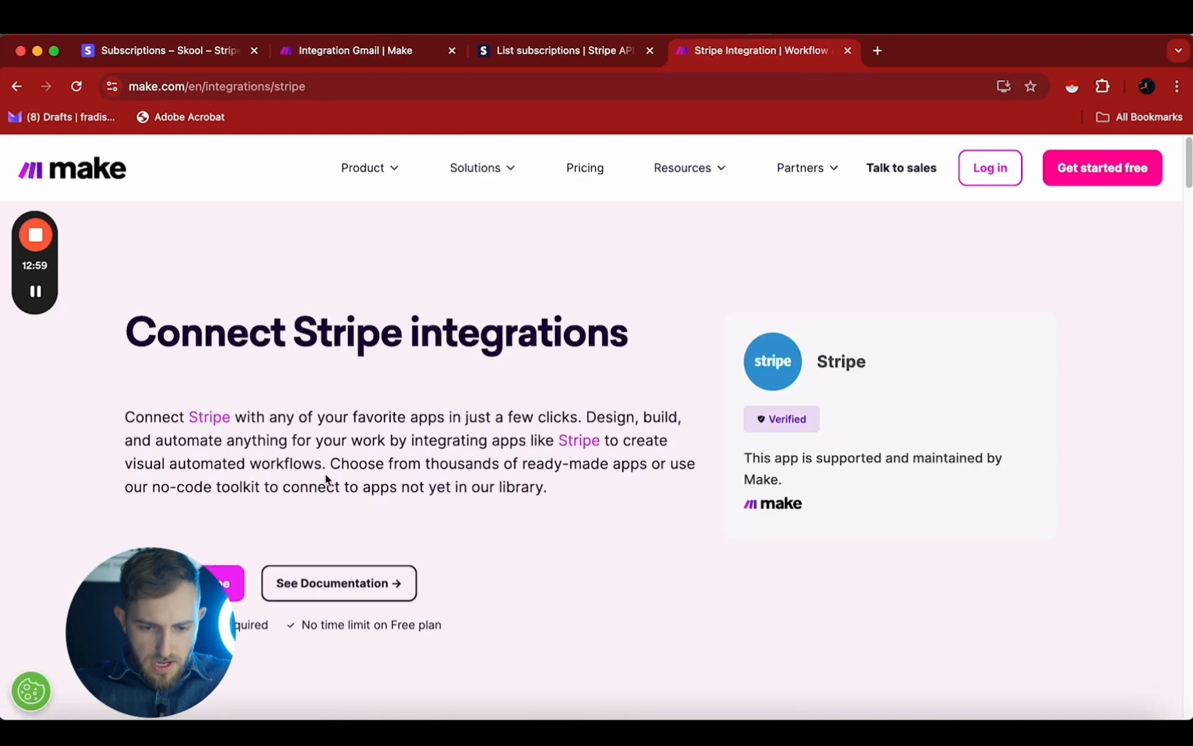
Step: Open Make's Stripe help documentation and examine the Make an API Call settings and the List Events usage example
scroll(283, 491, down, 3)
click(336, 415)
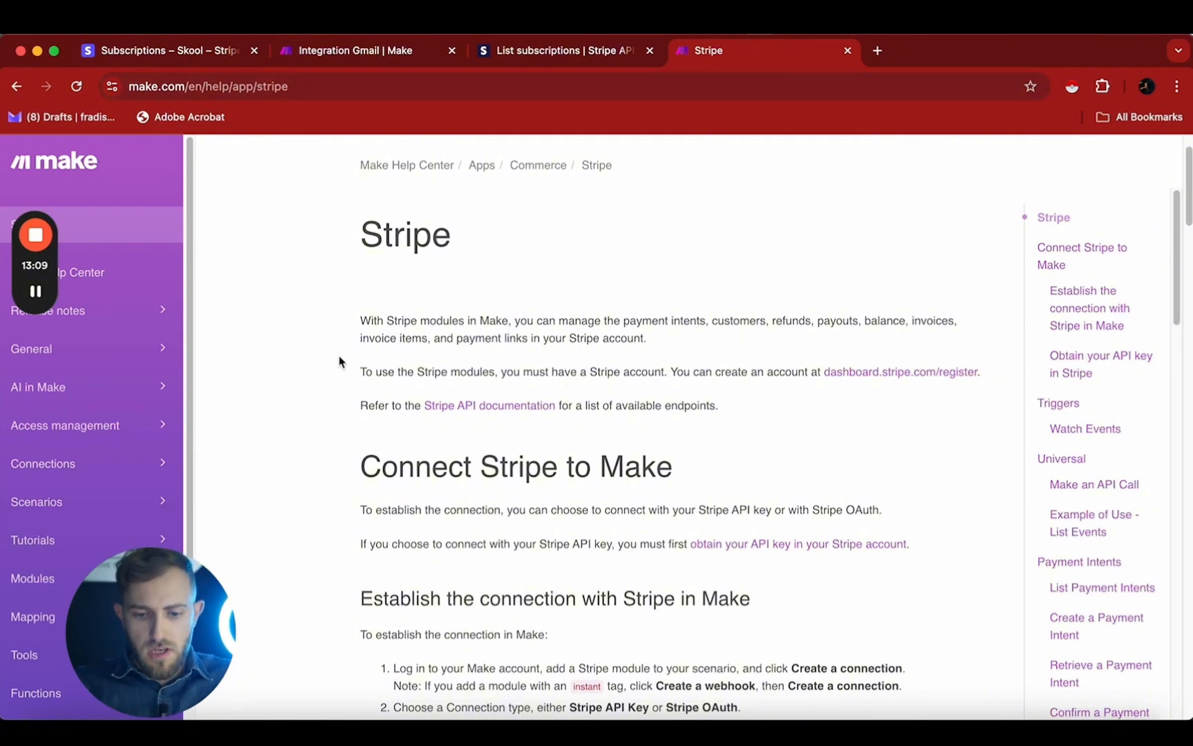
scroll(339, 362, down, 10)
scroll(339, 361, down, 12)
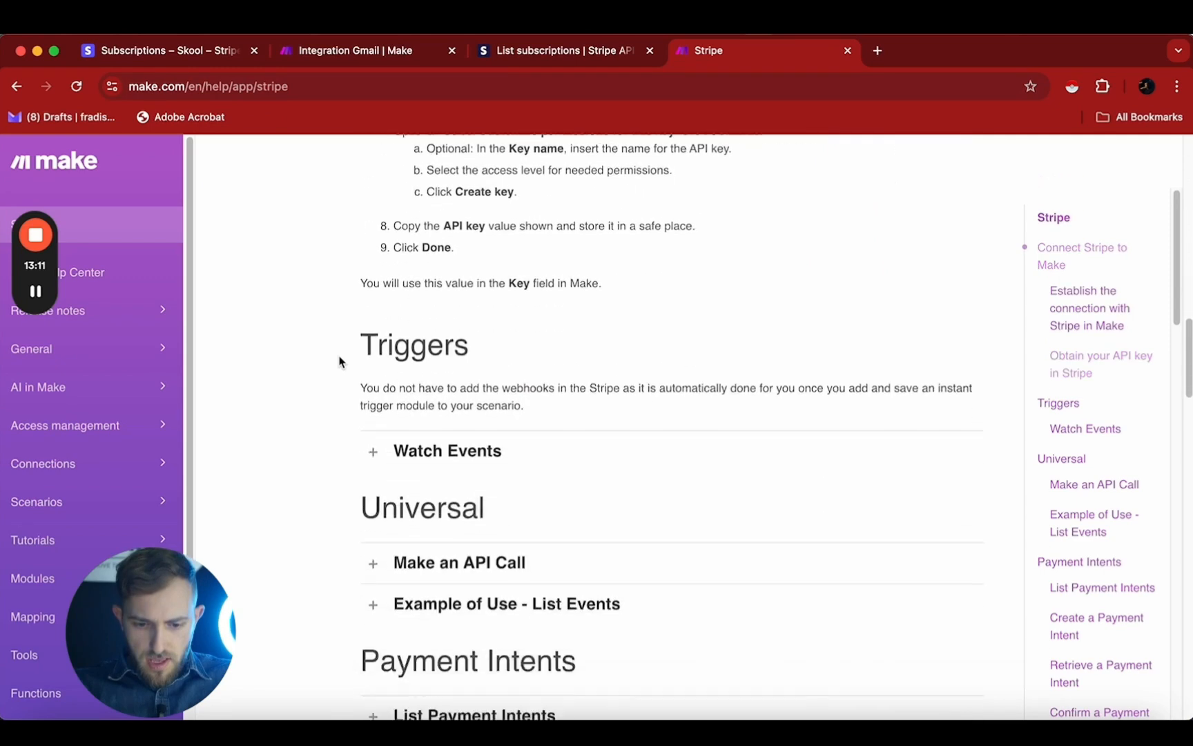
click(426, 383)
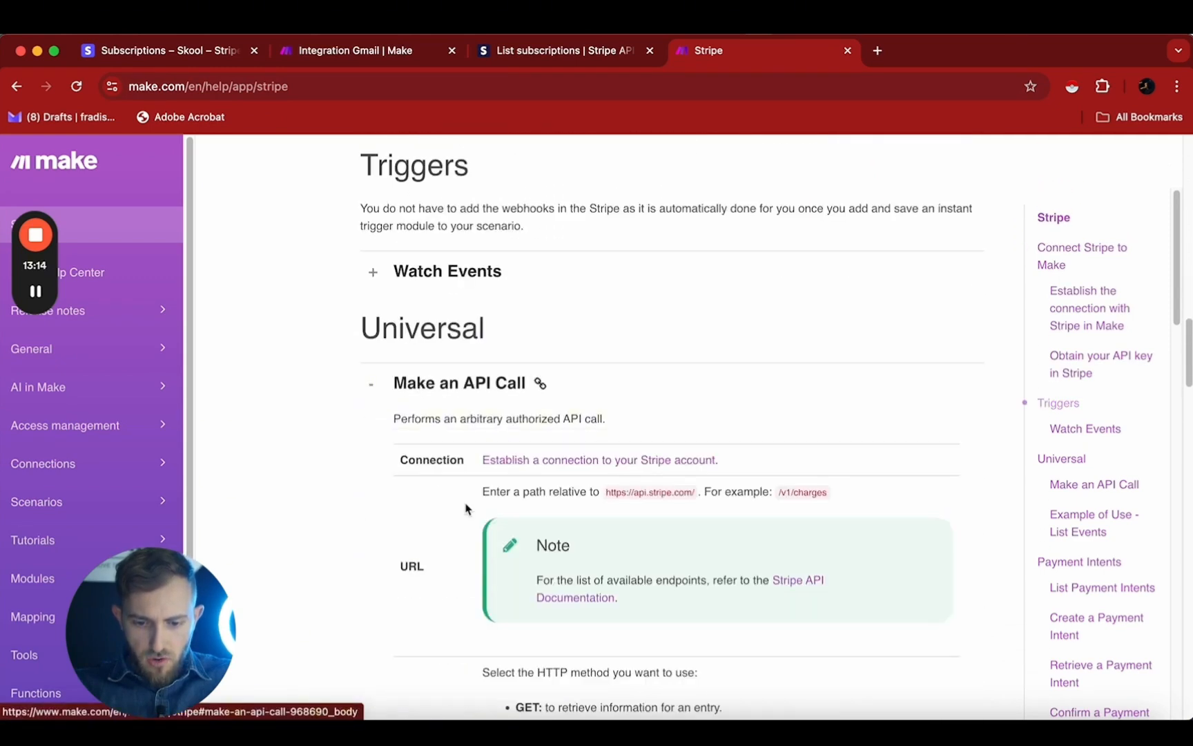
scroll(506, 467, down, 8)
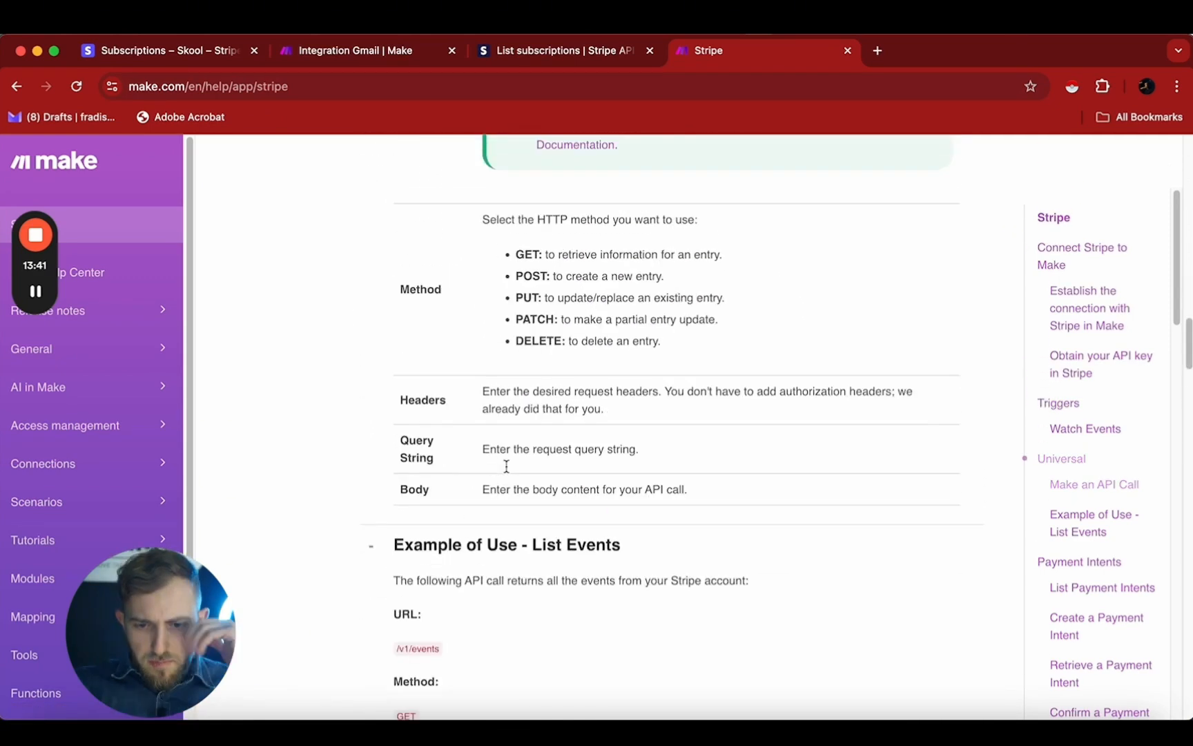
scroll(506, 467, up, 4)
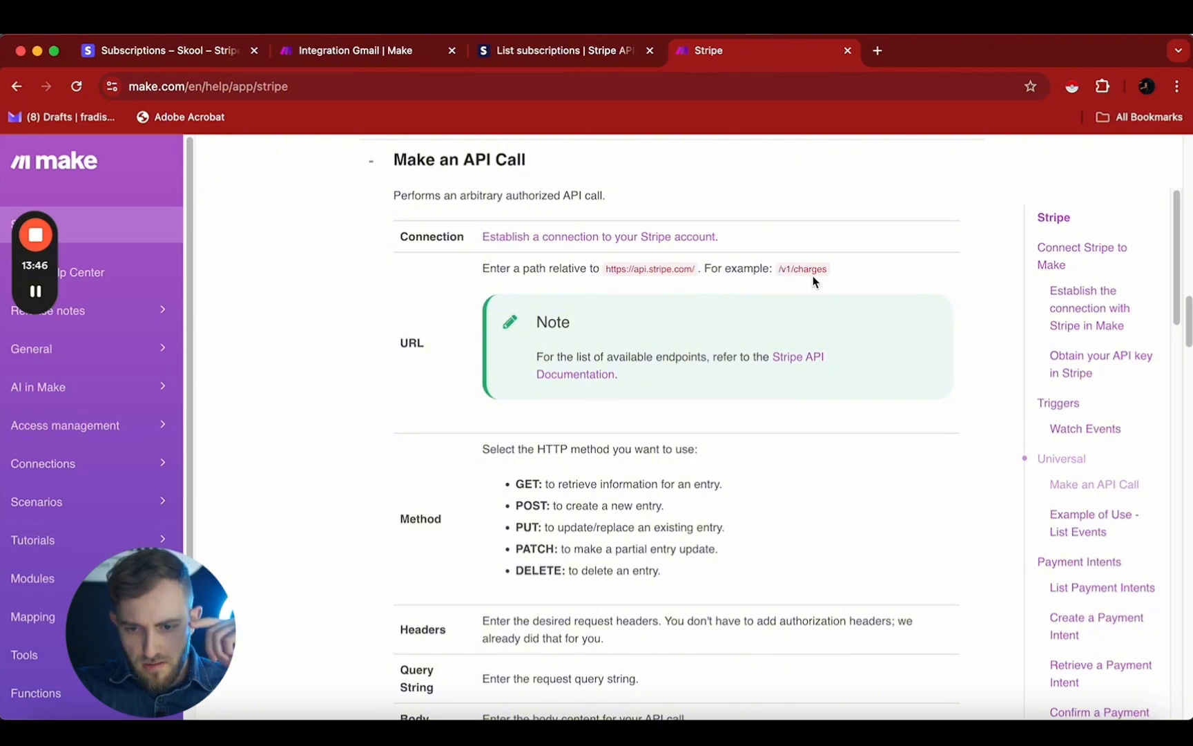
scroll(687, 415, down, 10)
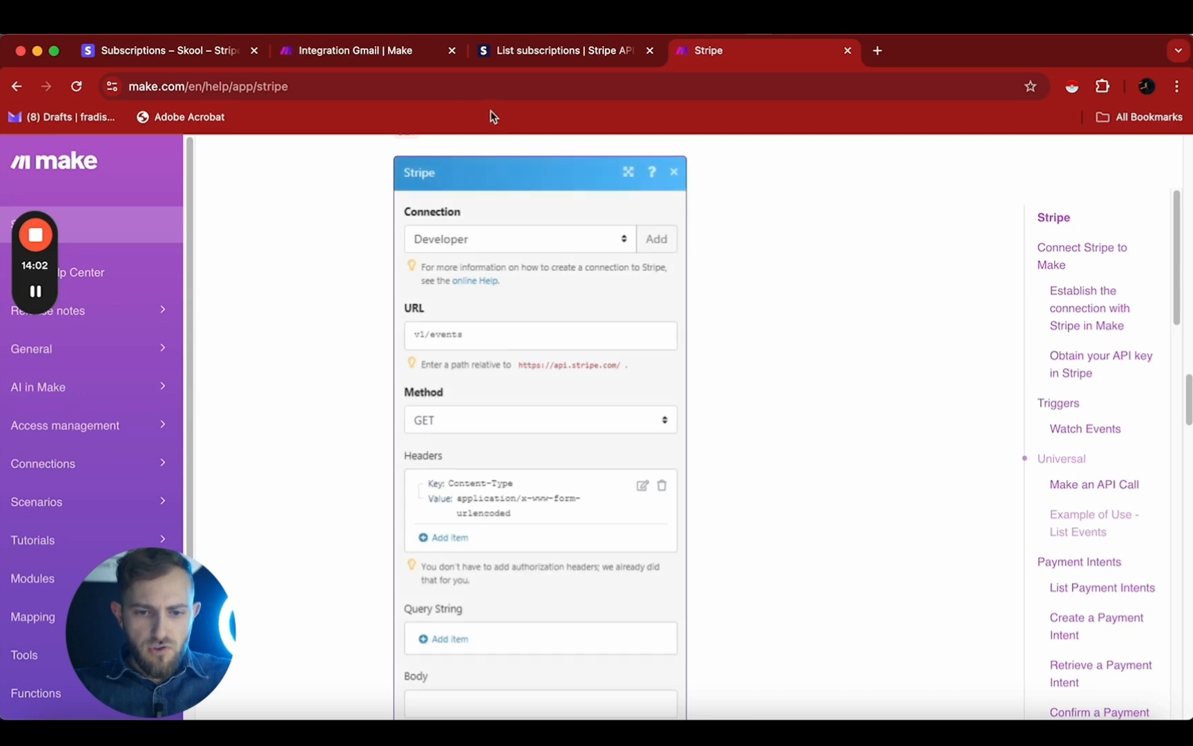
Step: Return to the Make scenario and remove the Content-Type header from the Stripe API call
click(390, 52)
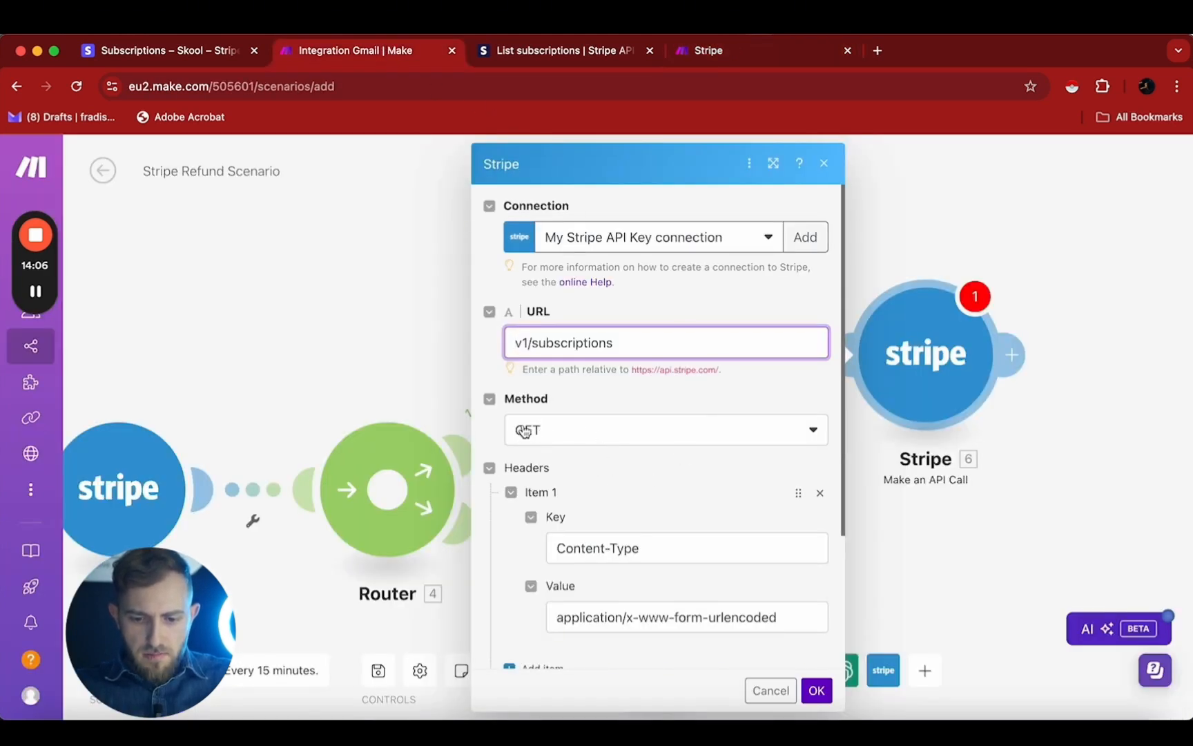
click(820, 492)
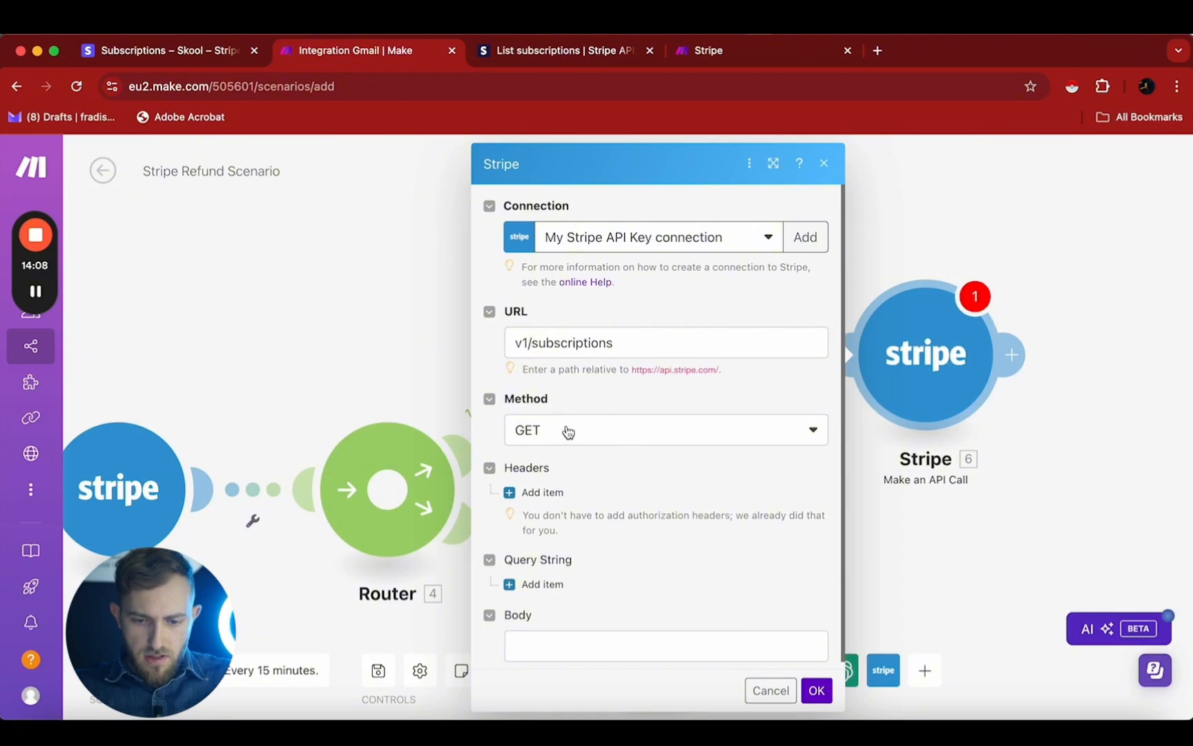
Step: Add a query string item to the Stripe API call with key customer and the Customer ID from Search Customers as its value
scroll(585, 559, down, 1)
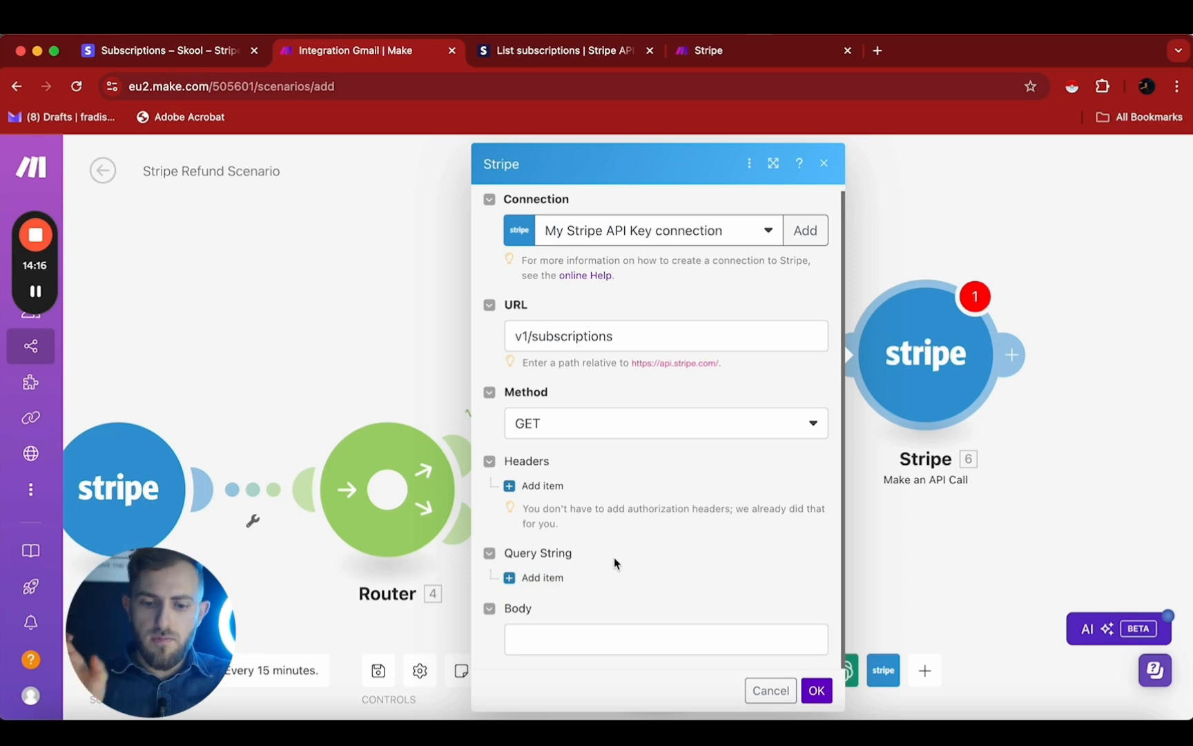
click(525, 580)
scroll(630, 589, down, 2)
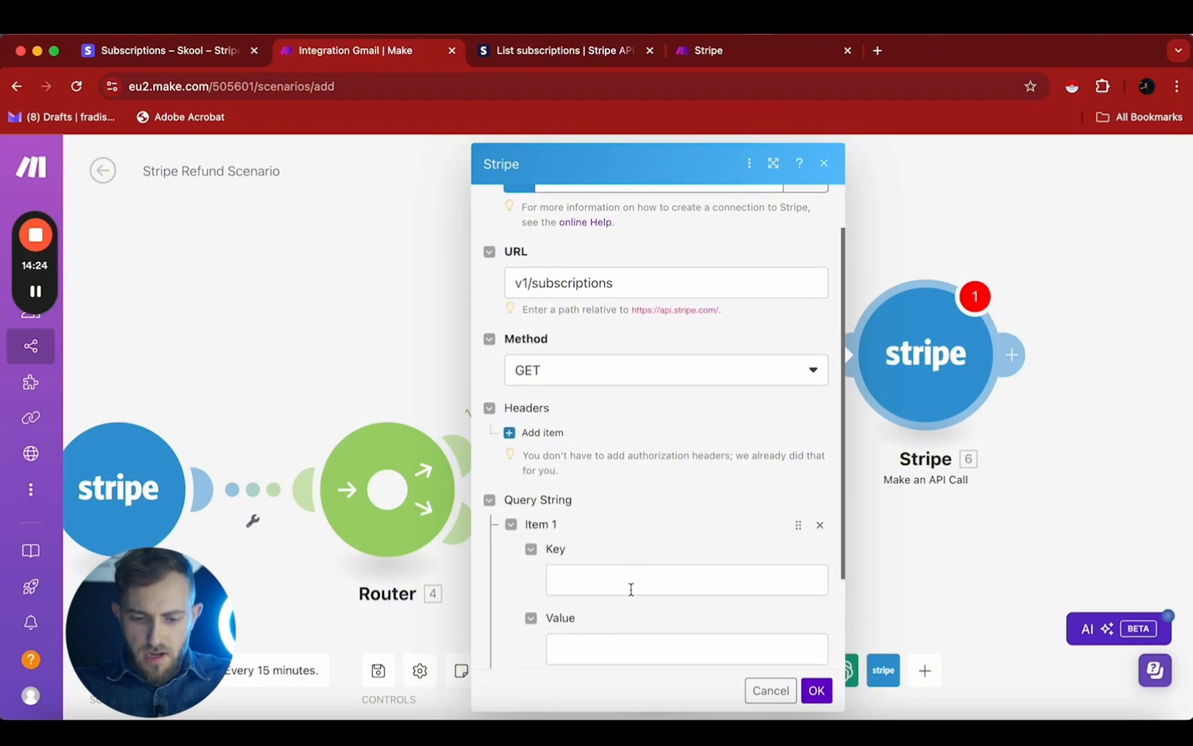
click(632, 590)
text(customer)
key(Tab)
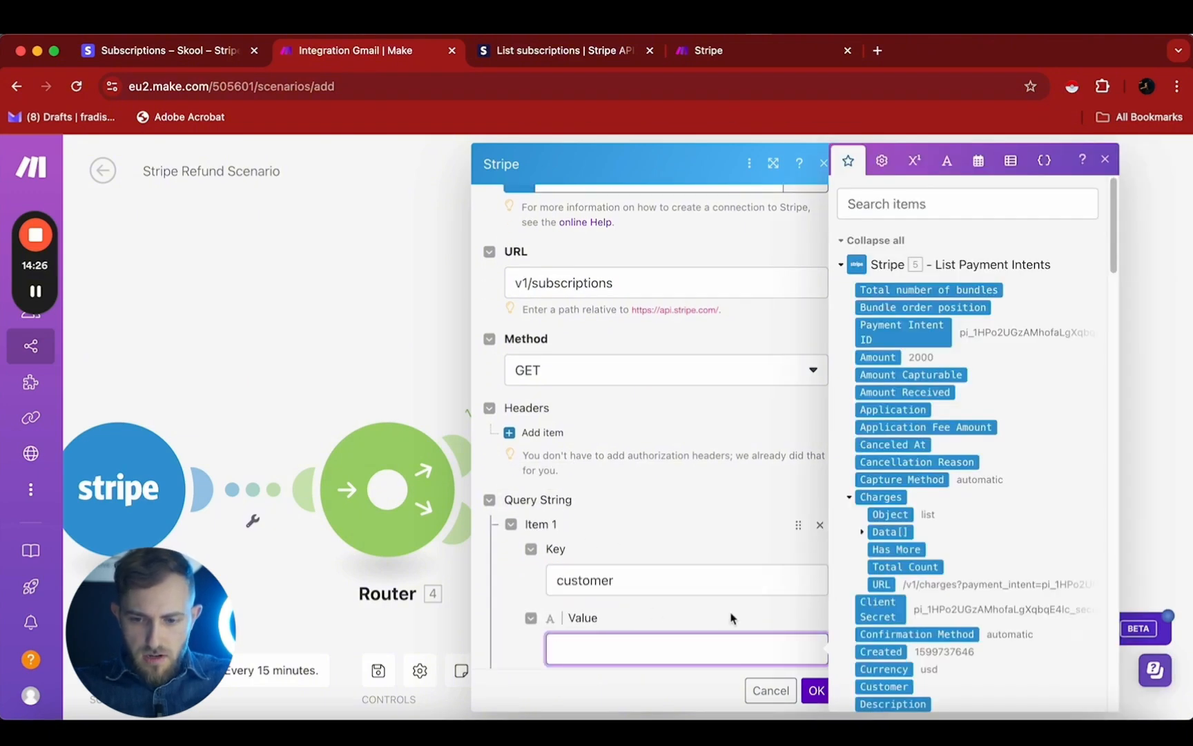
scroll(907, 428, down, 15)
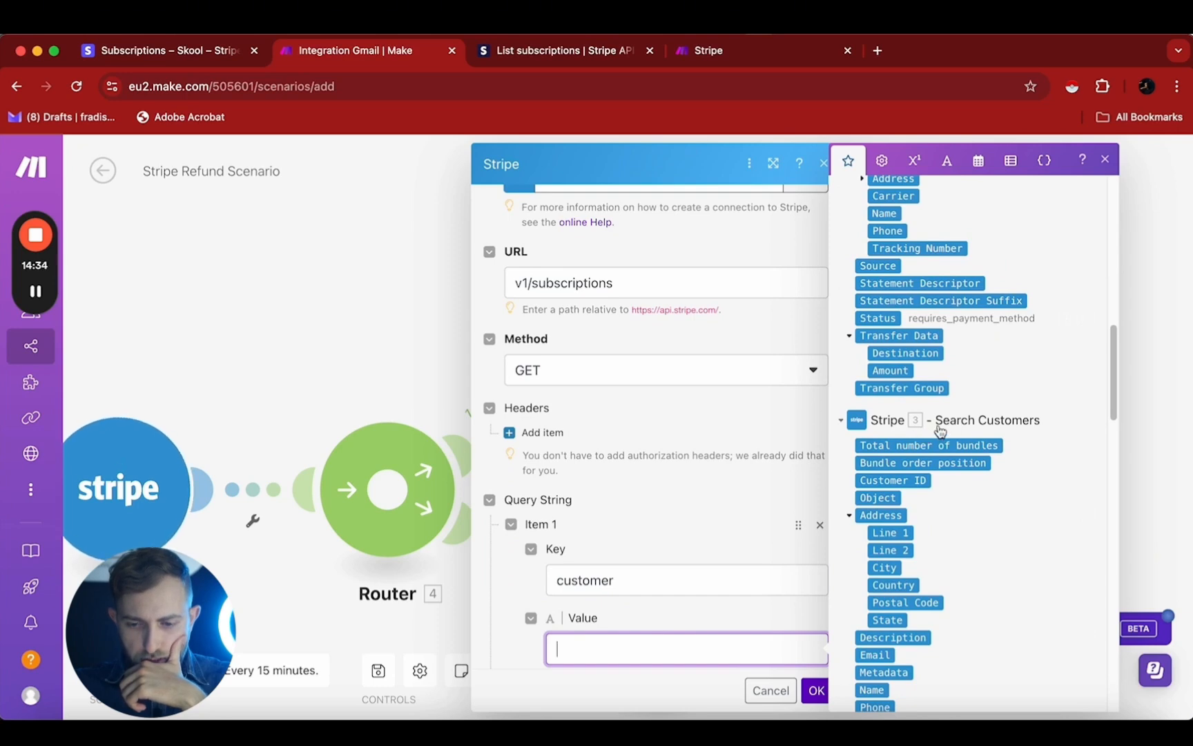
click(898, 481)
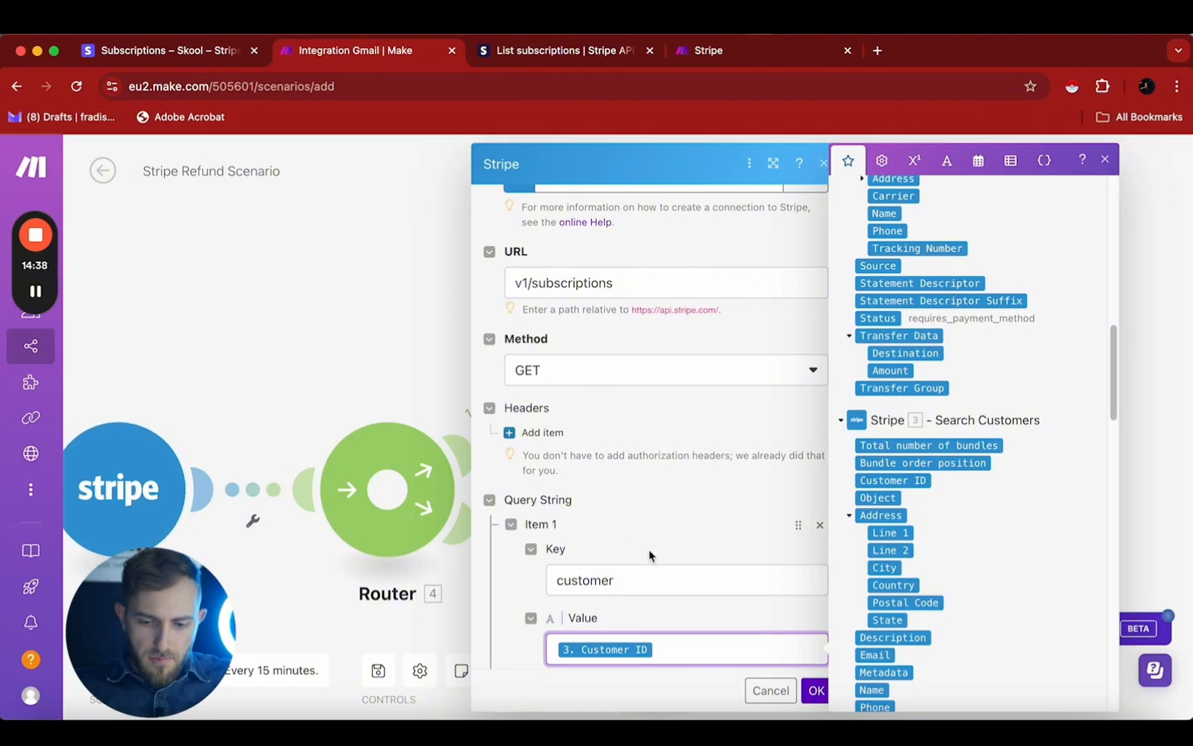
click(815, 690)
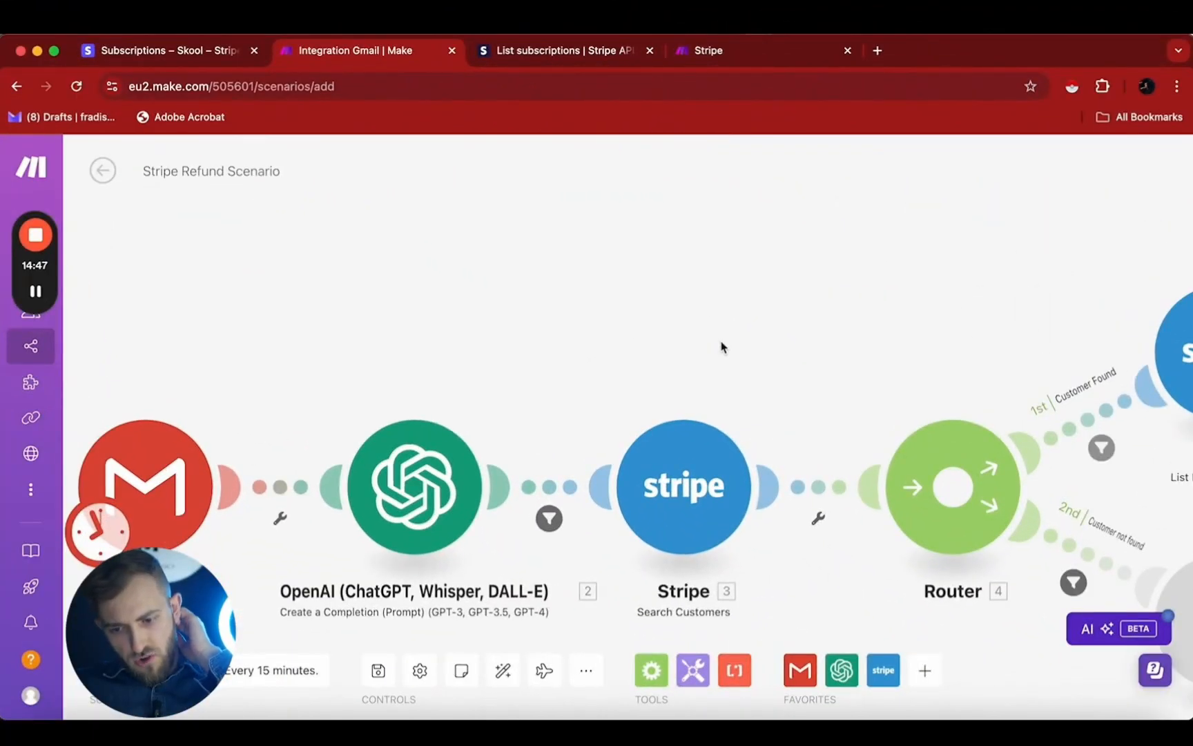
Step: Set where the Gmail trigger starts with Select the first email, choosing the topmost email in the list
drag(719, 346, 879, 341)
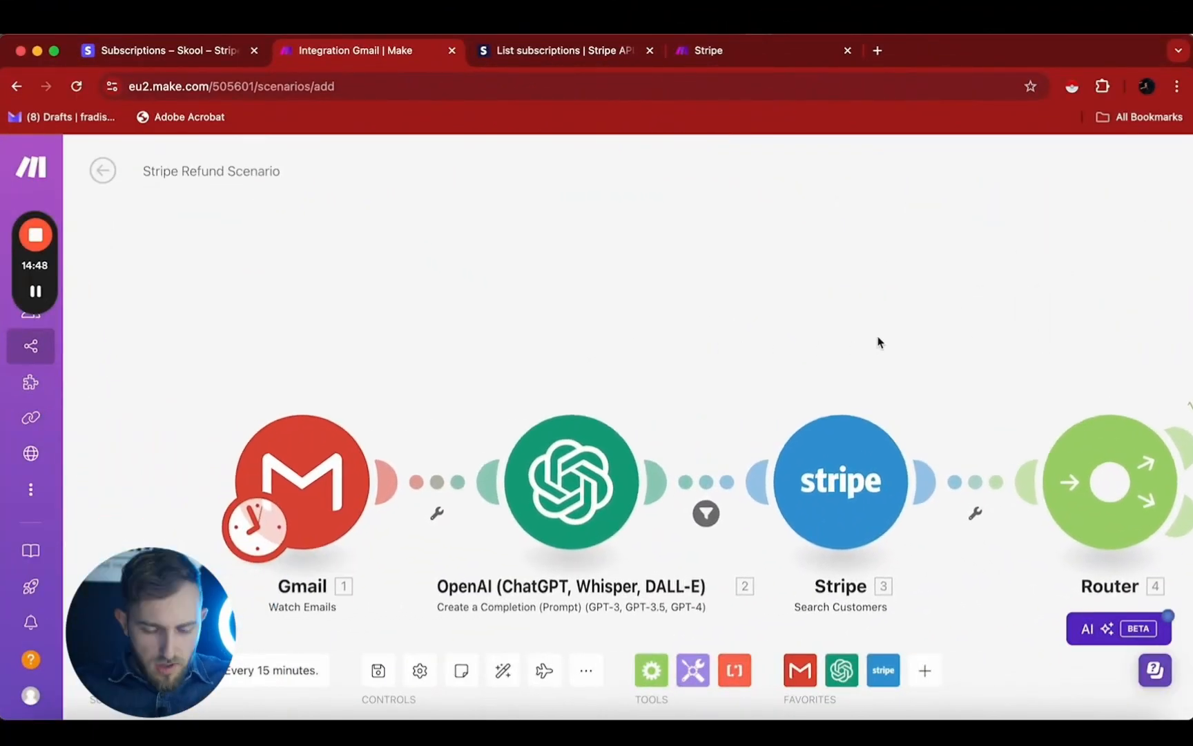
right_click(325, 453)
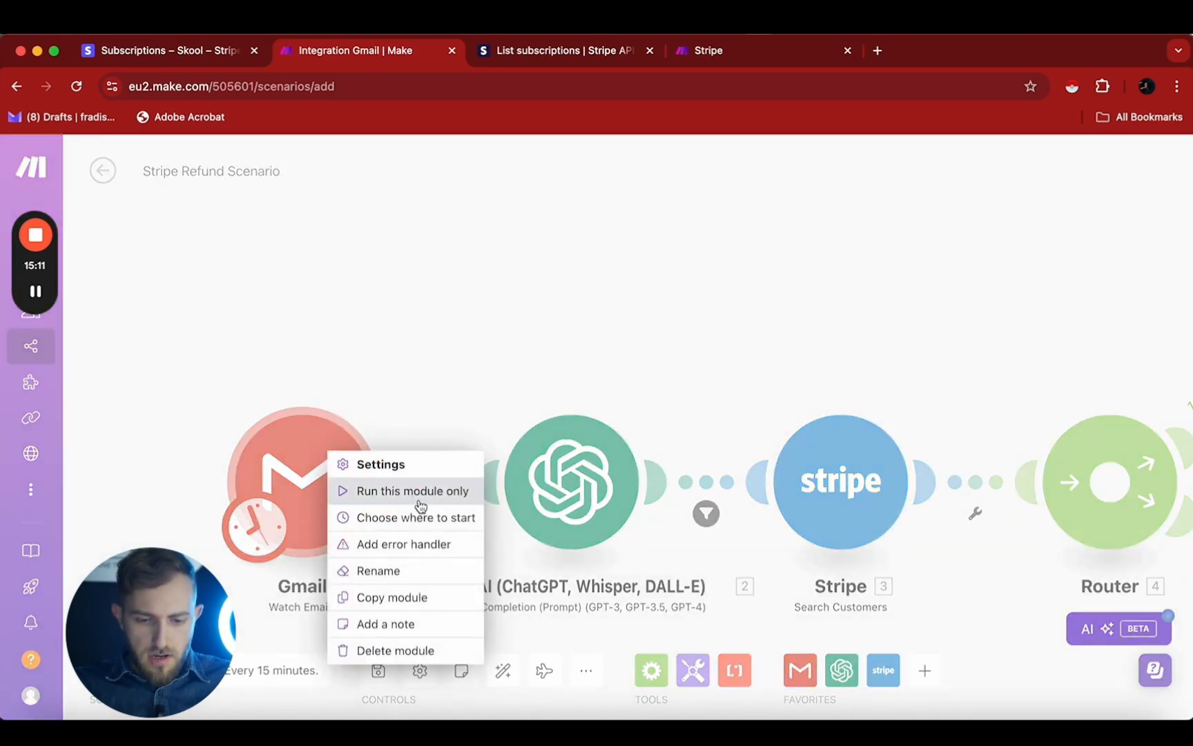
click(417, 521)
click(439, 544)
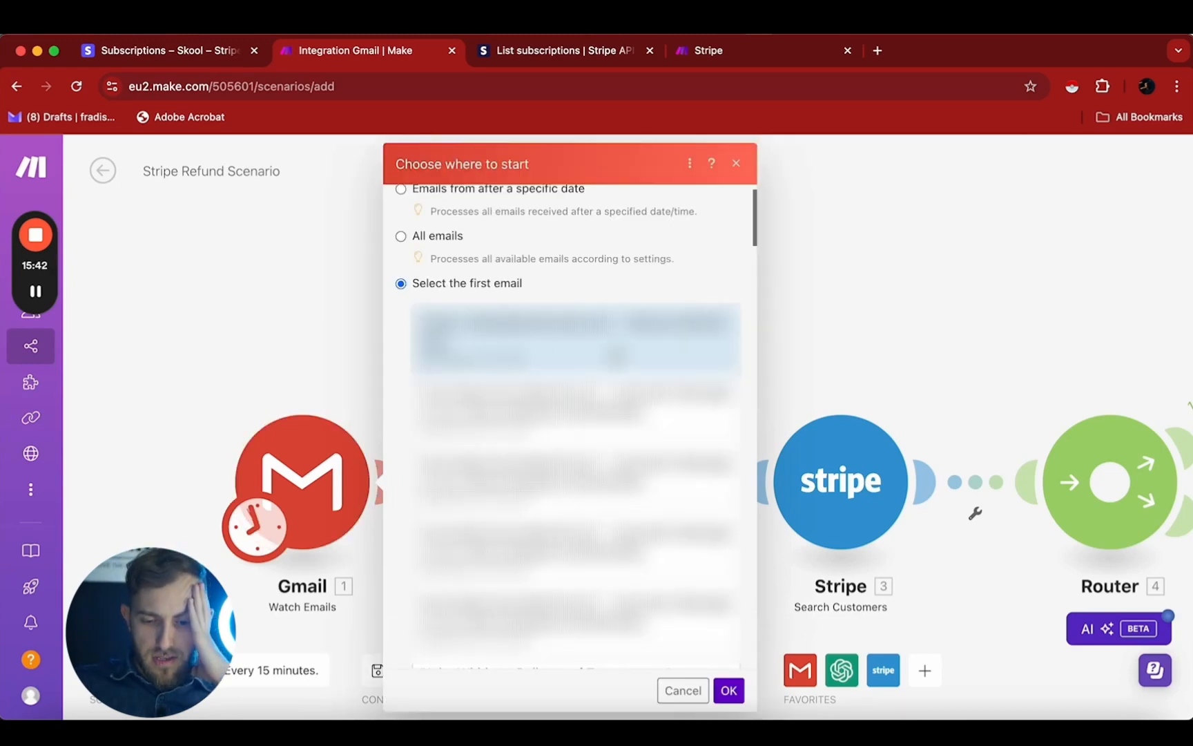
click(729, 690)
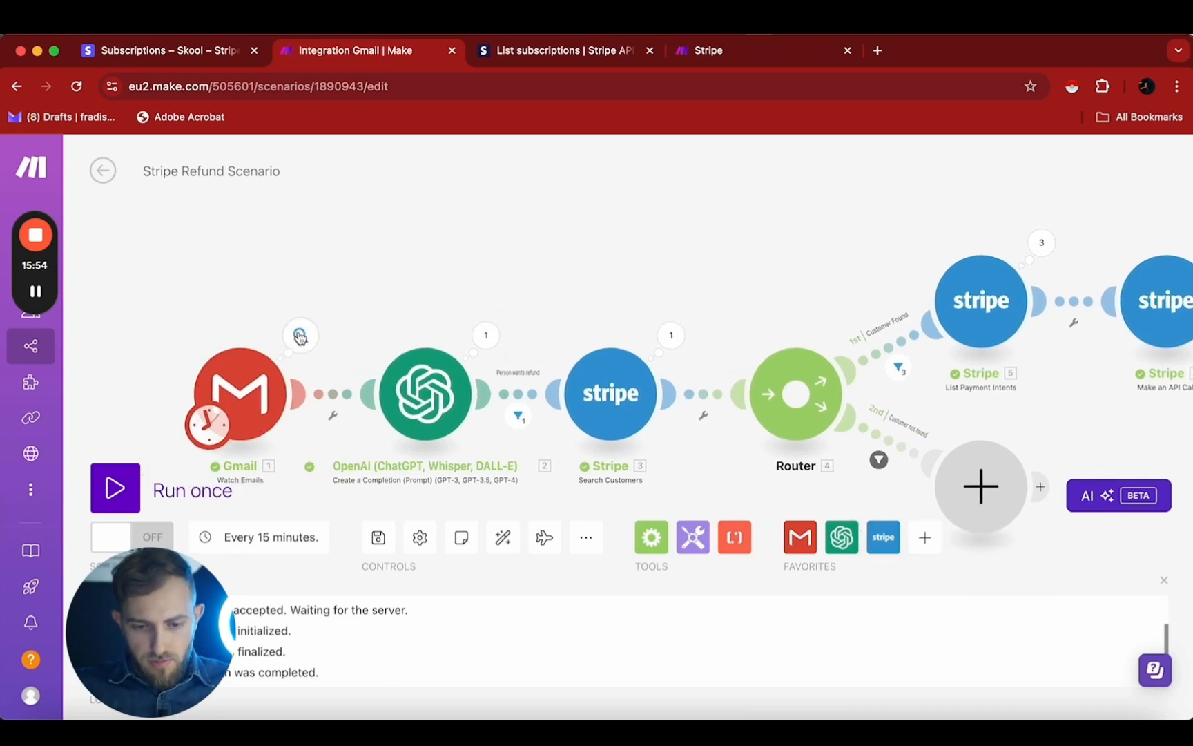
Step: Examine the OpenAI module's run output, including the system and user message contents sent to the model
click(487, 337)
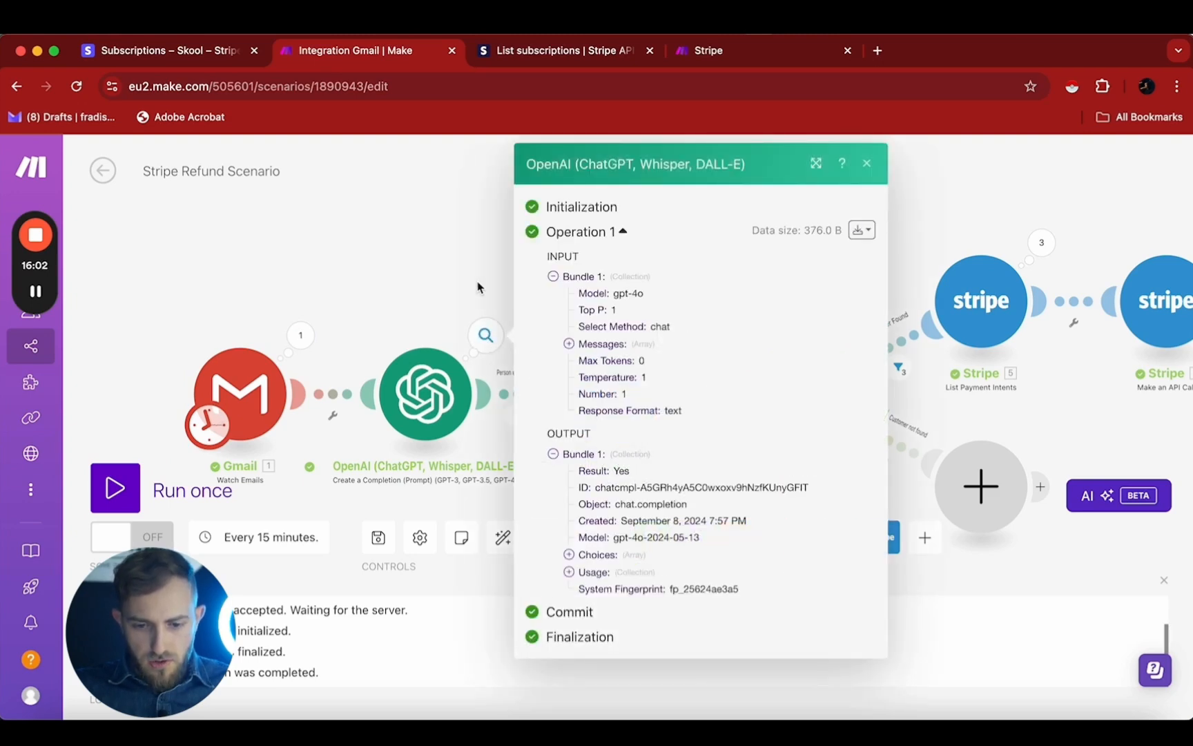
click(568, 344)
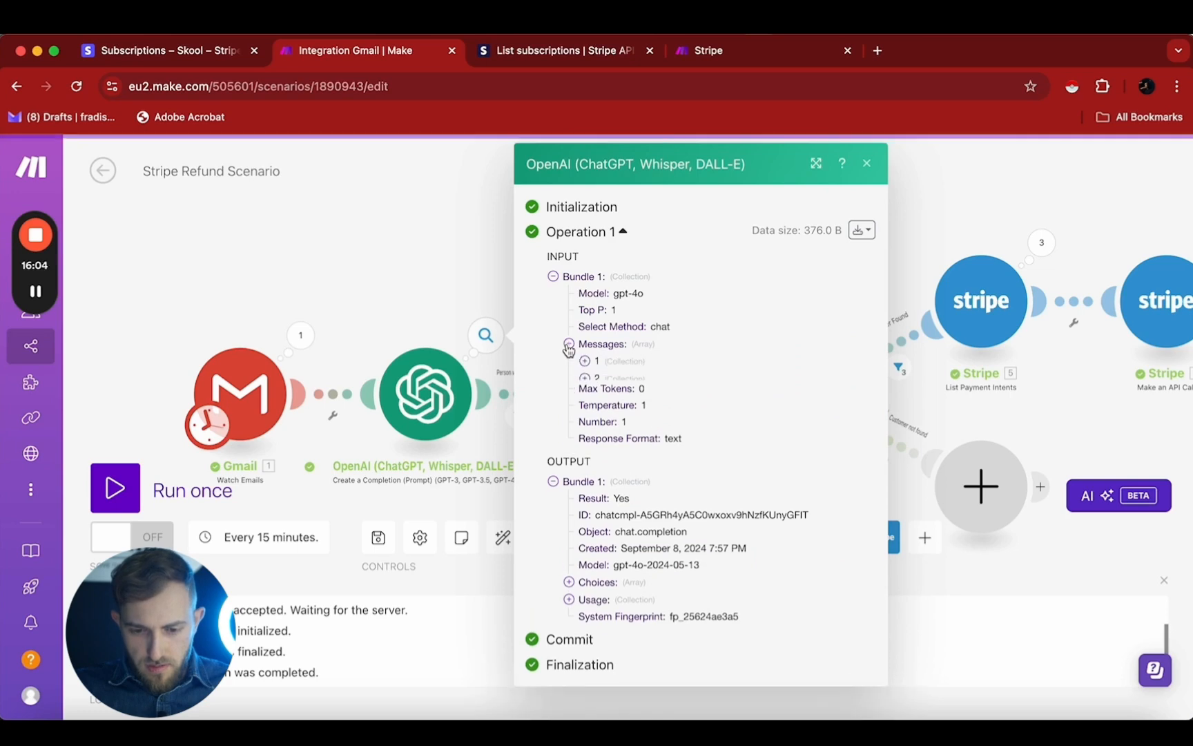
scroll(735, 505, down, 5)
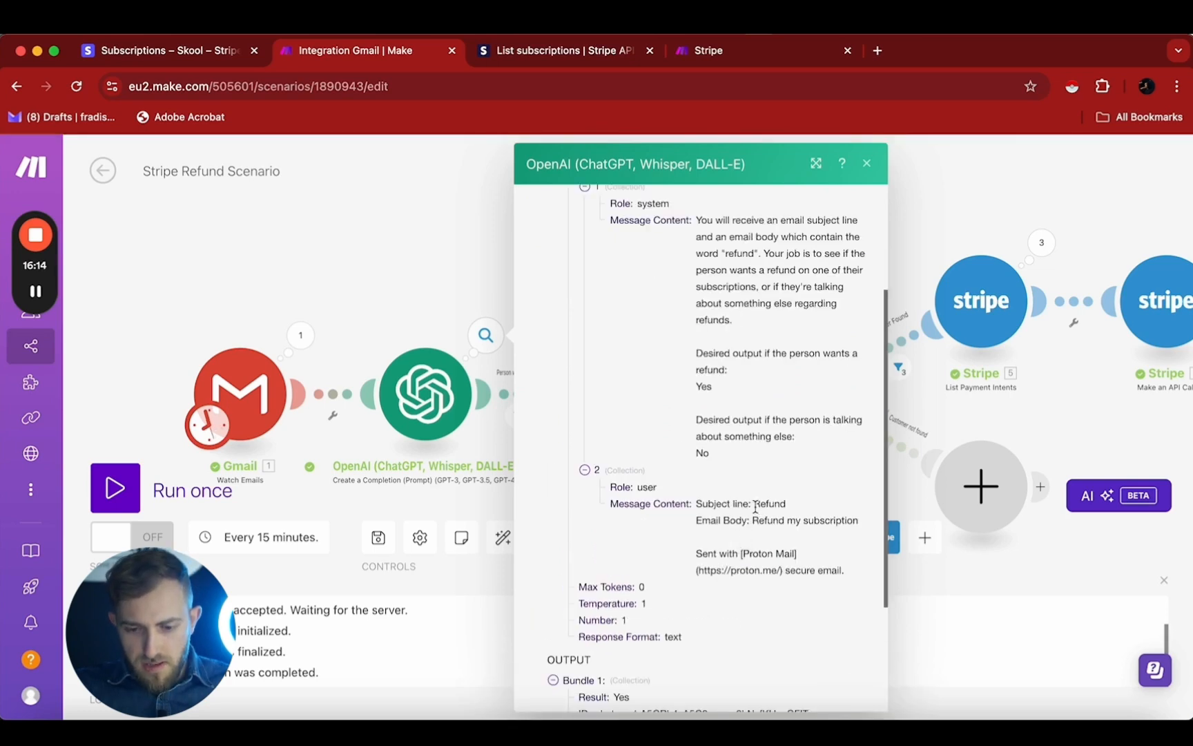
drag(755, 503, 888, 537)
click(184, 310)
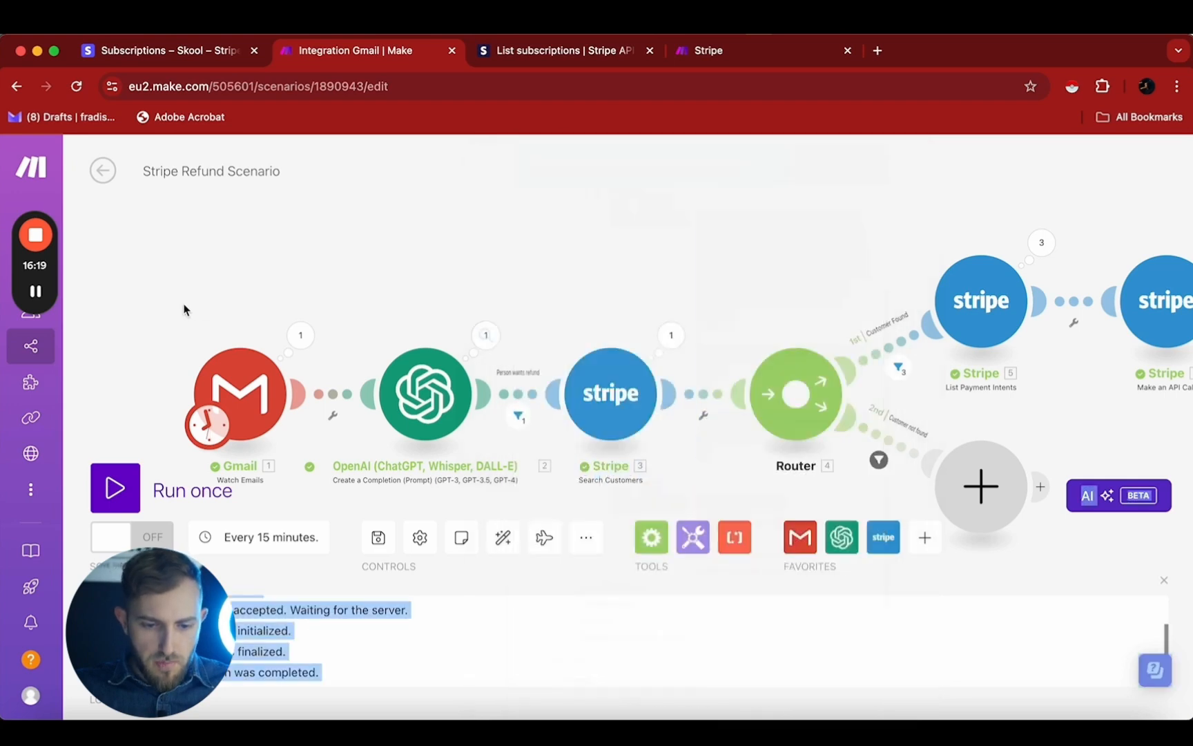
Step: Review the Gmail filter query in the Watch Emails module's settings
click(240, 393)
drag(338, 480, 408, 476)
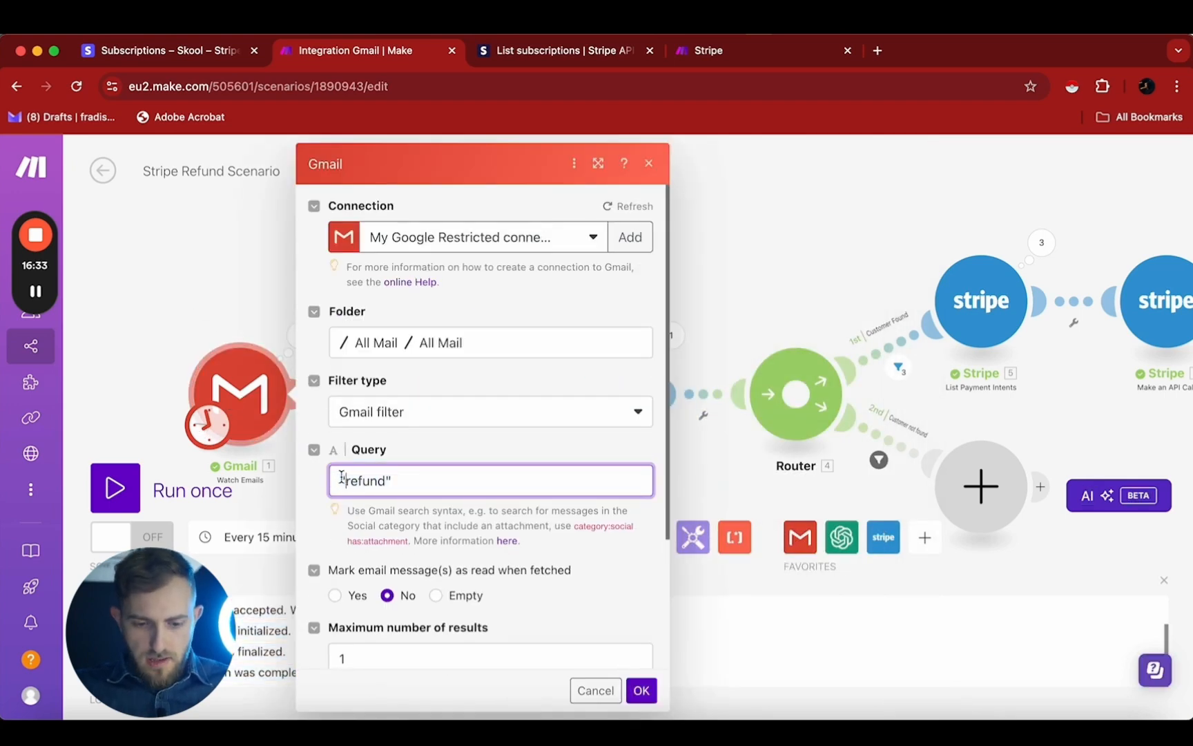
drag(339, 479, 430, 476)
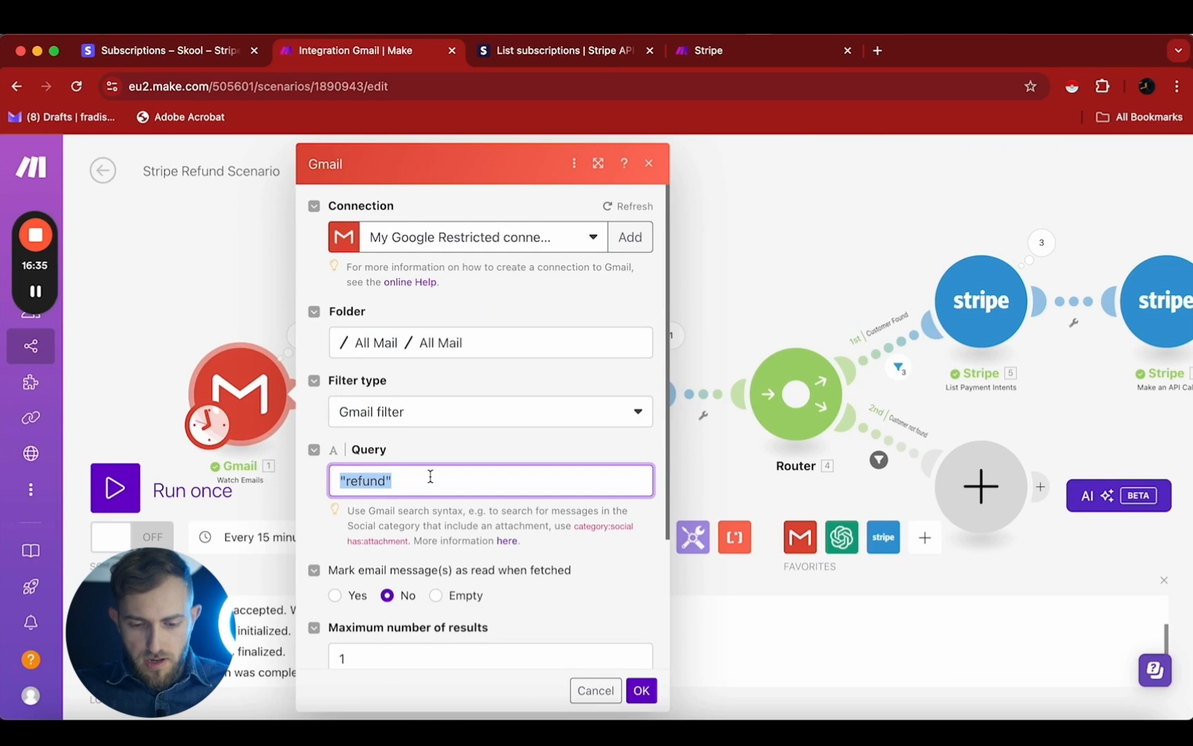
click(641, 690)
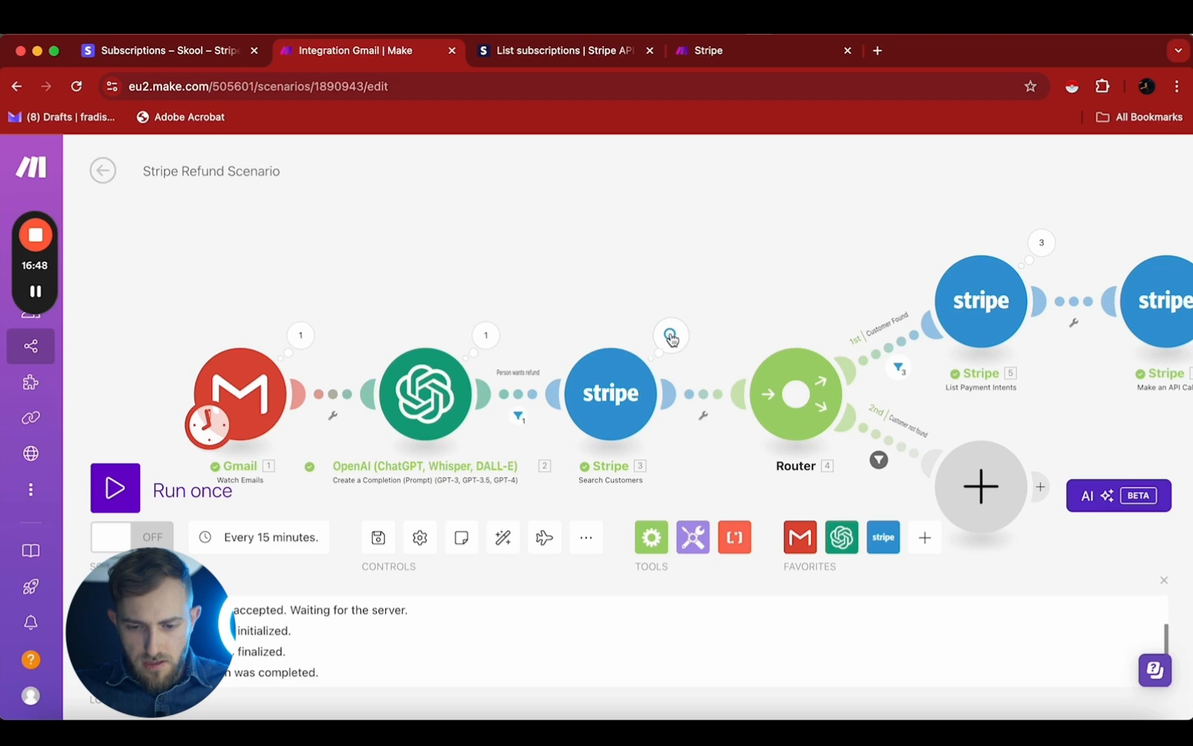
Step: Inspect the payment amount in Operation 1 of the List Payment Intents module's run output
drag(740, 335, 359, 373)
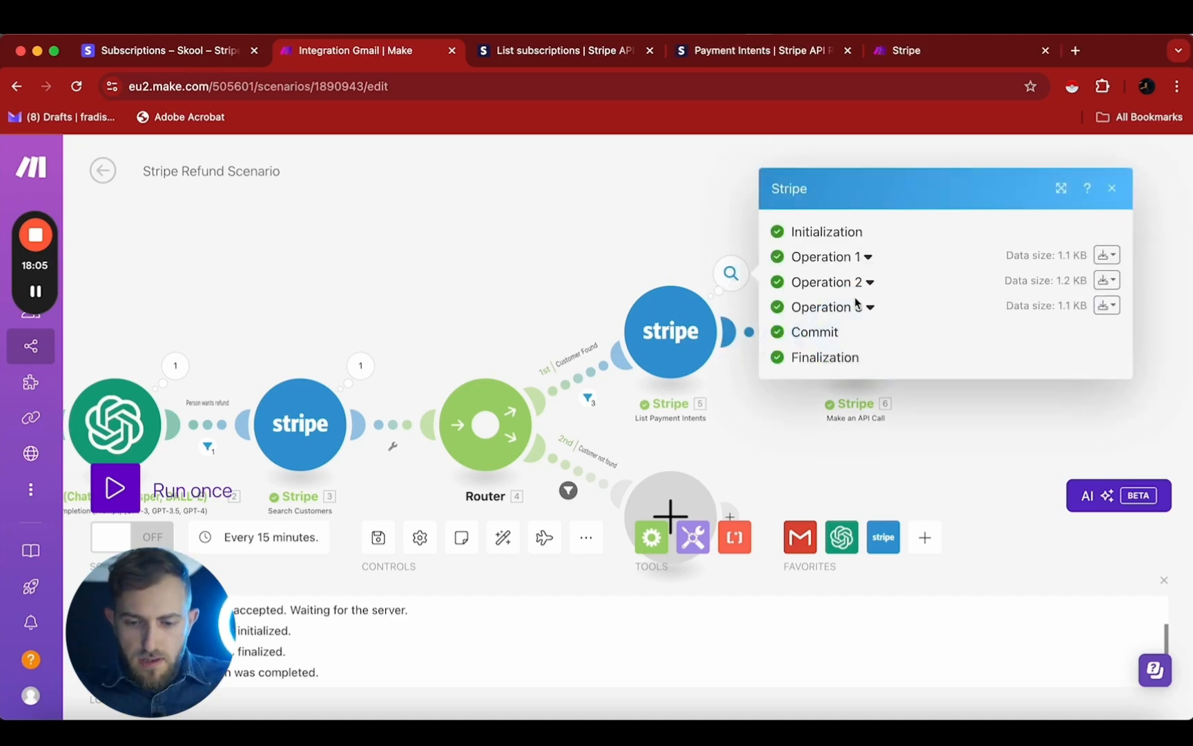
click(867, 257)
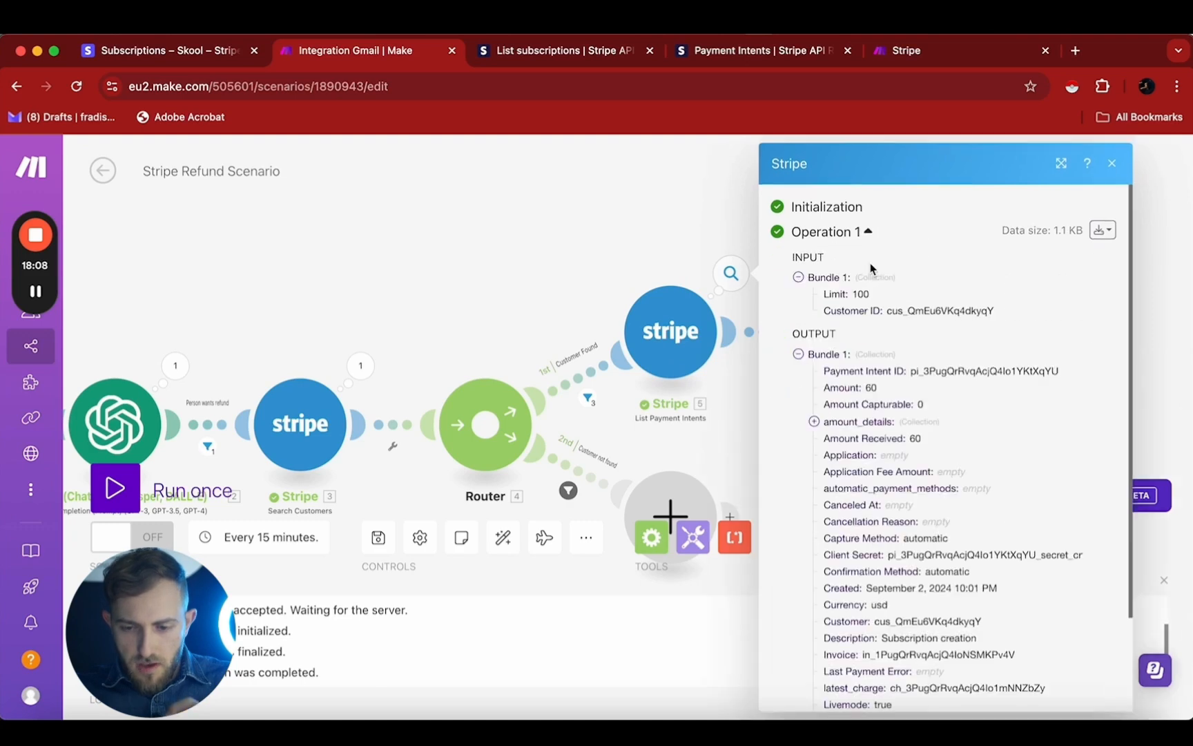
double_click(871, 387)
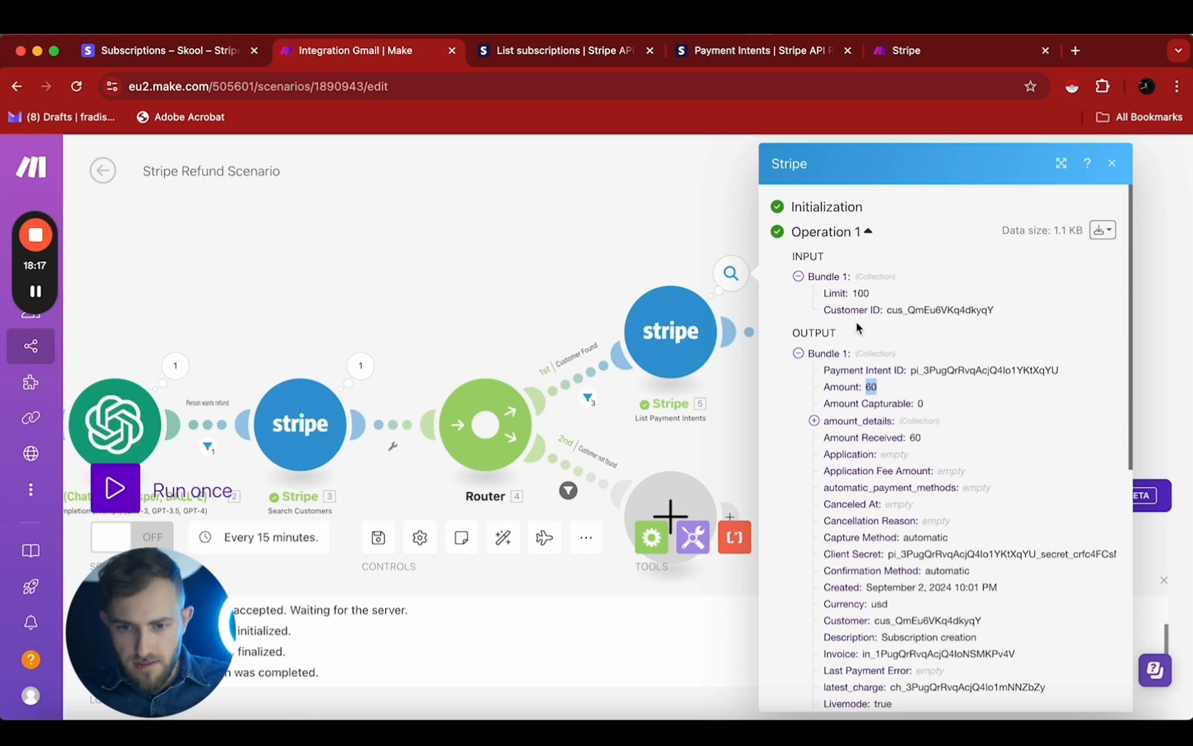
Step: Switch to the Stripe API reference and read how the PaymentIntent object's amount attribute is expressed in currency units
click(715, 61)
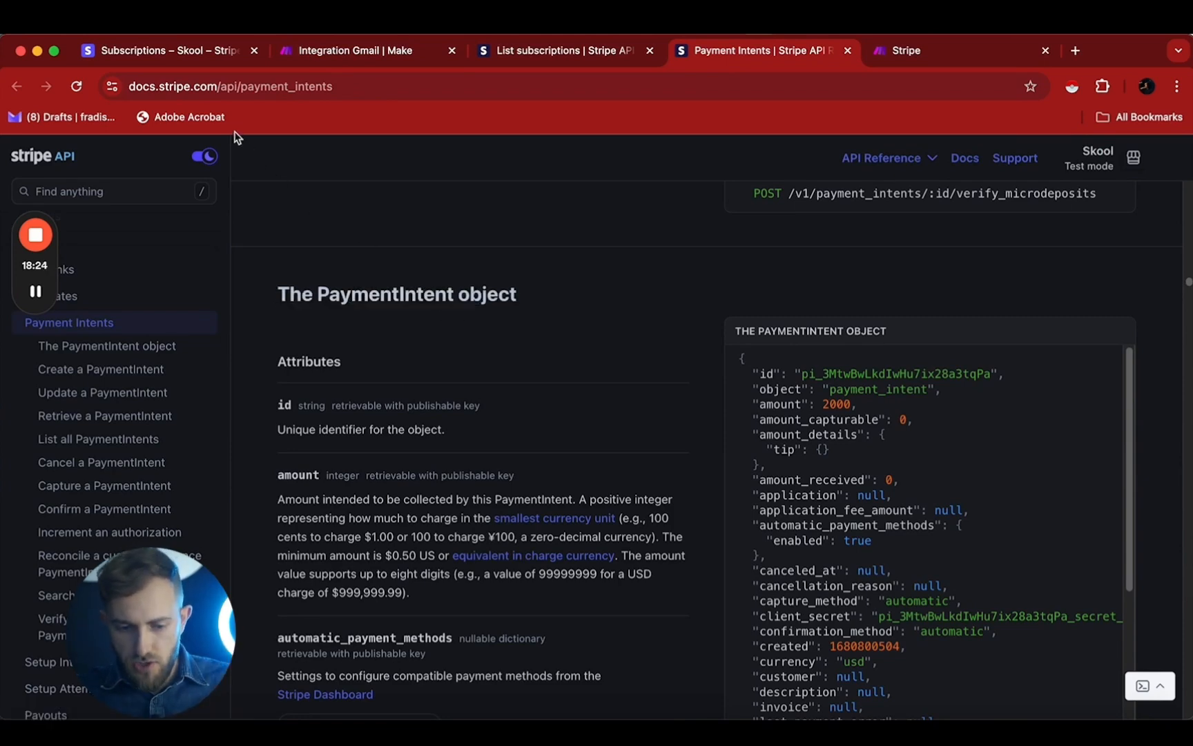
scroll(456, 369, down, 1)
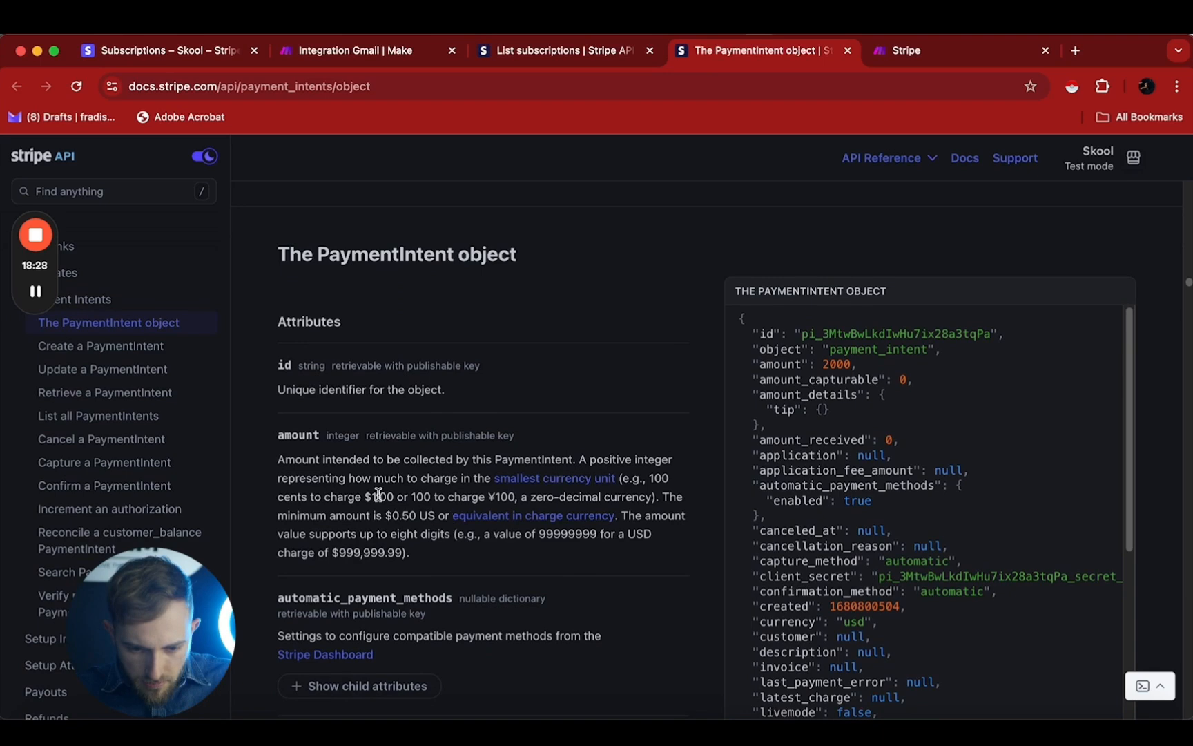
drag(366, 497, 384, 509)
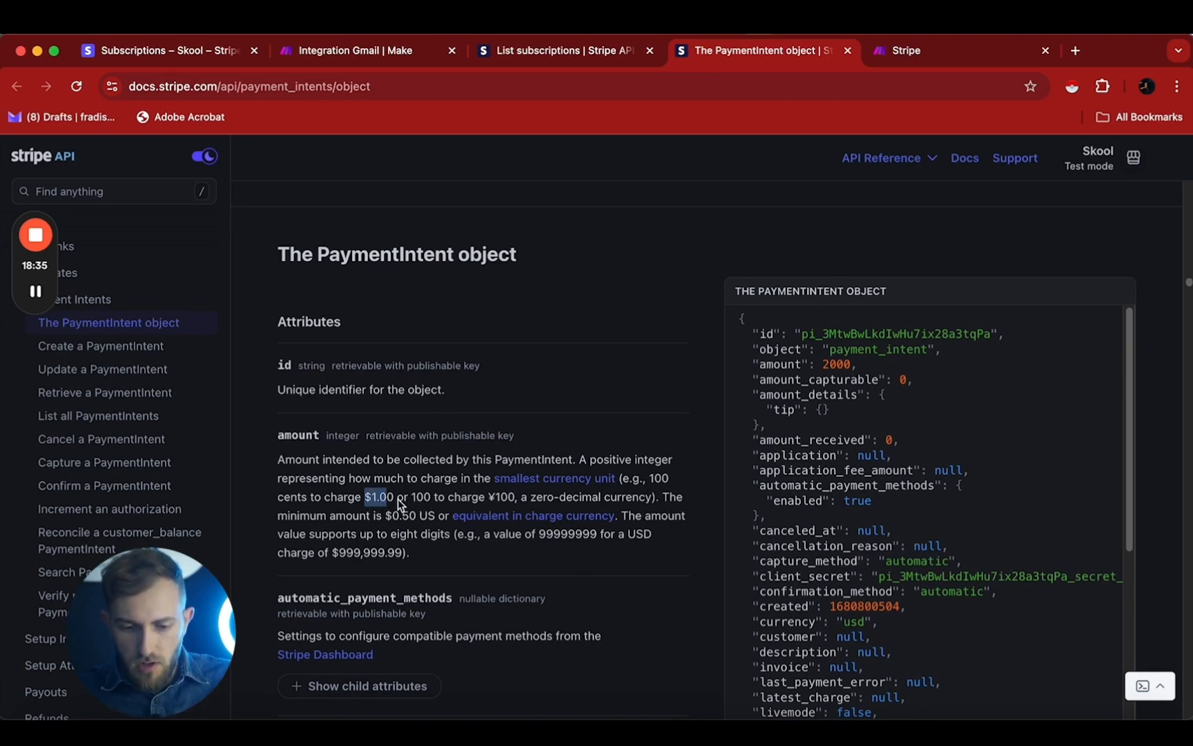
mouse_move(412, 499)
mouse_down()
mouse_move(434, 500)
mouse_move(411, 515)
mouse_up()
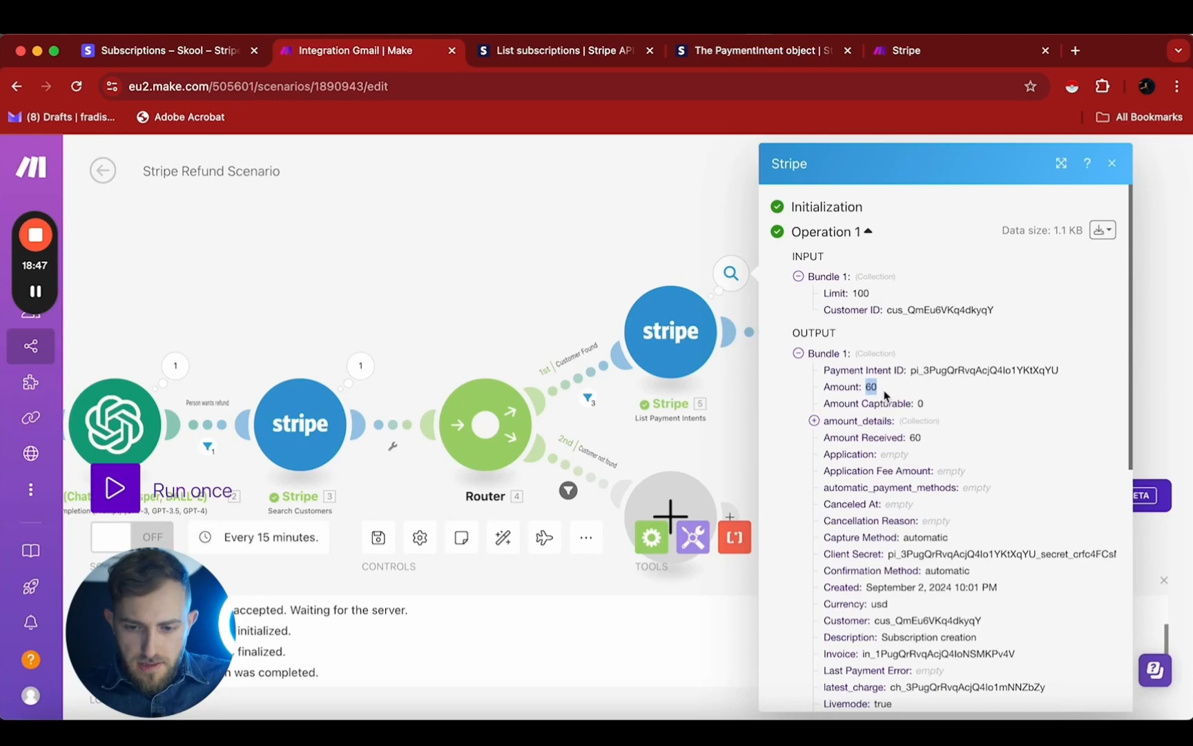
Step: Return to the Make scenario and check the payment amounts in Operations 2 and 3 of List Payment Intents
click(860, 233)
click(882, 280)
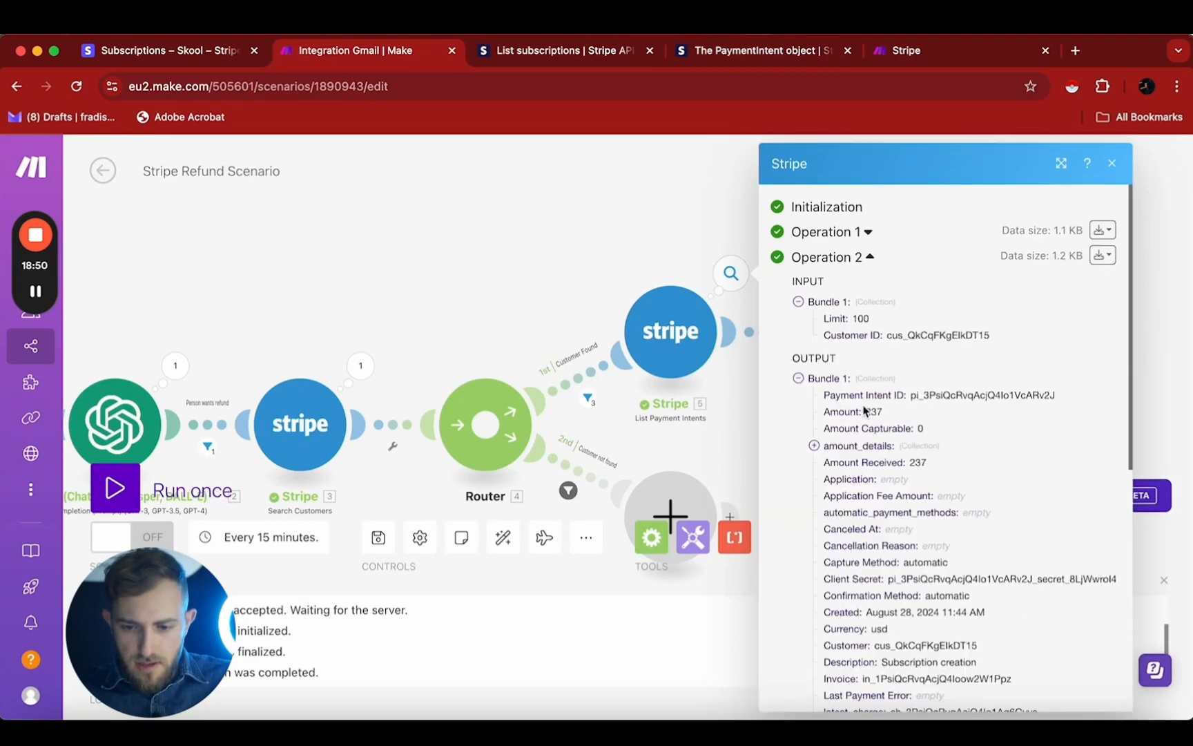
drag(865, 414, 885, 416)
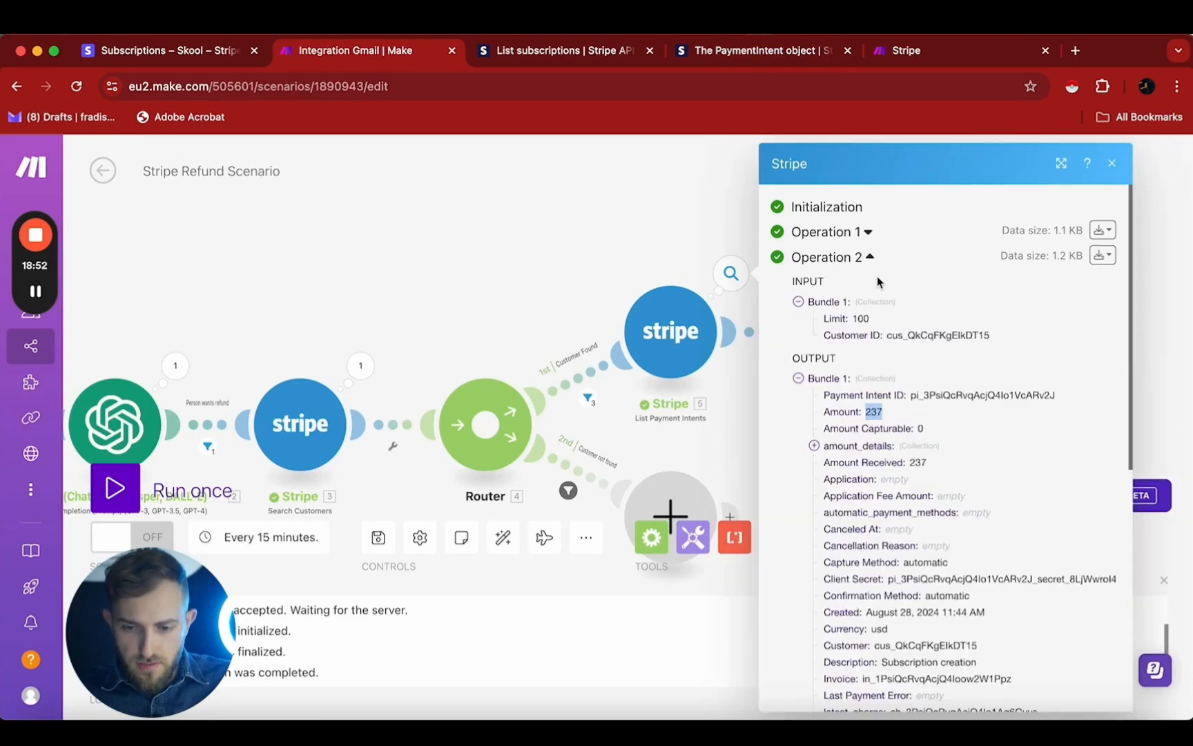
click(870, 258)
click(871, 282)
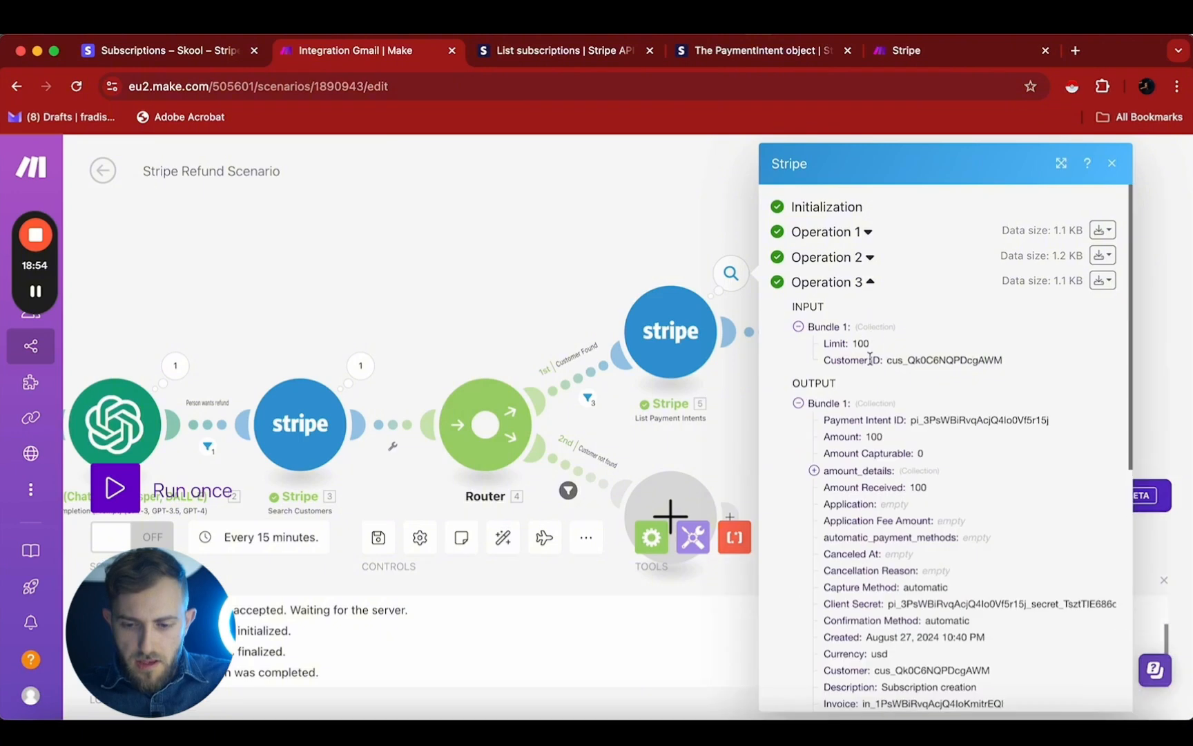
drag(866, 437, 885, 444)
click(732, 367)
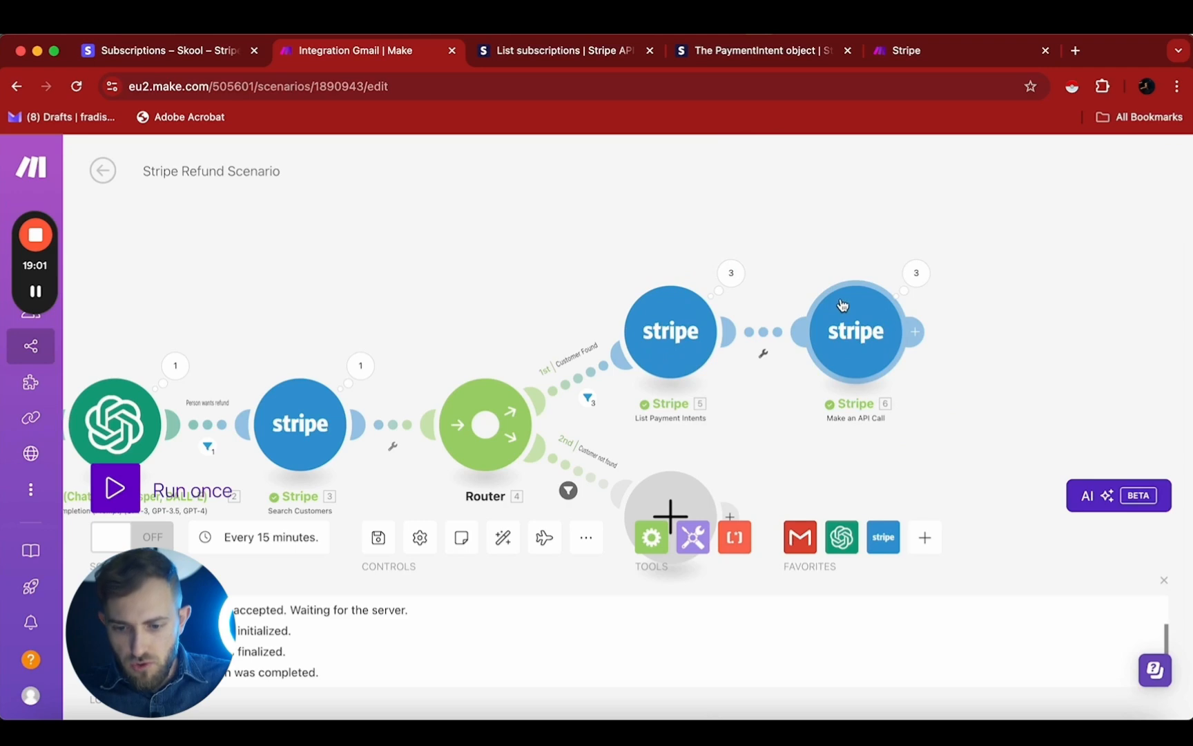
Step: Inspect the subscription data in the response body of Operation 3 in the Make an API Call module's run output
click(872, 358)
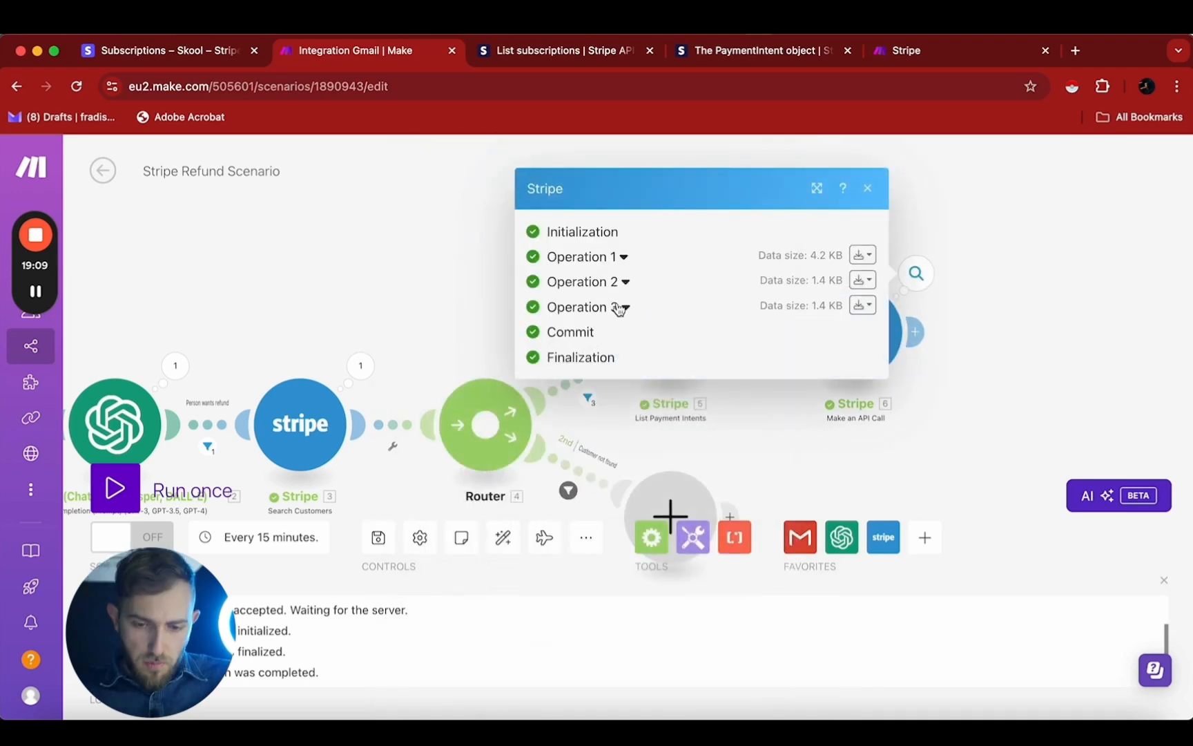
click(615, 305)
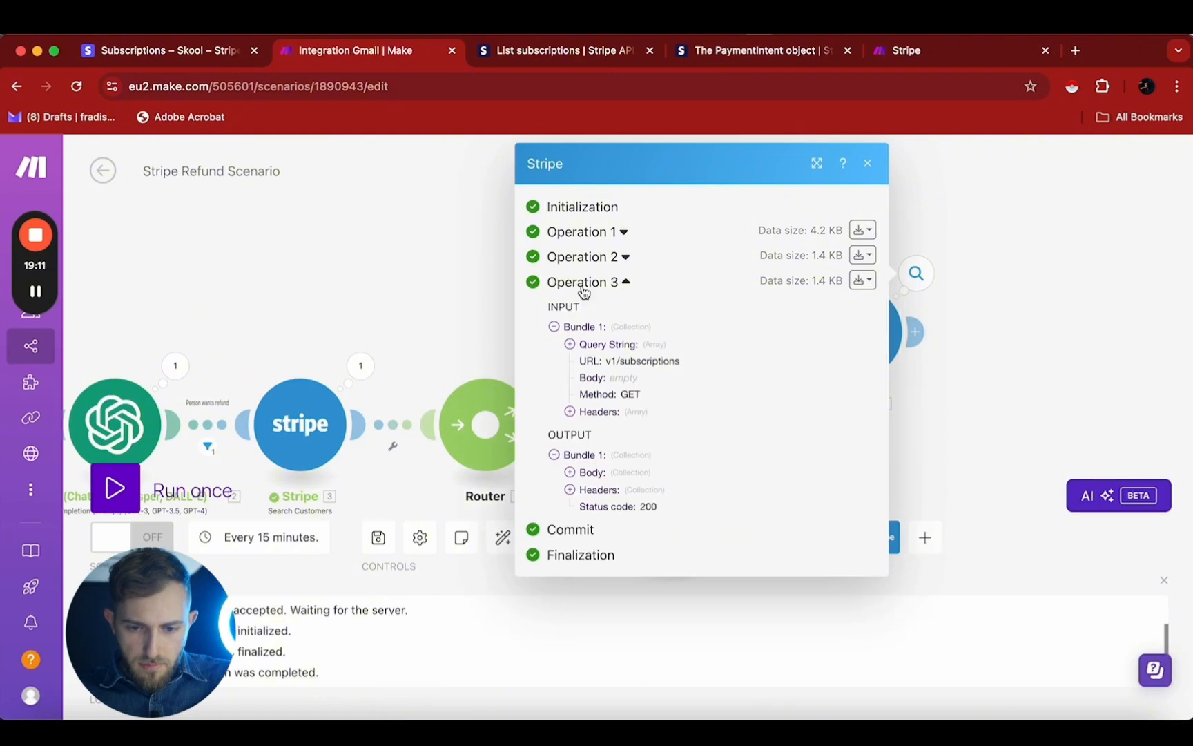
click(570, 472)
click(586, 507)
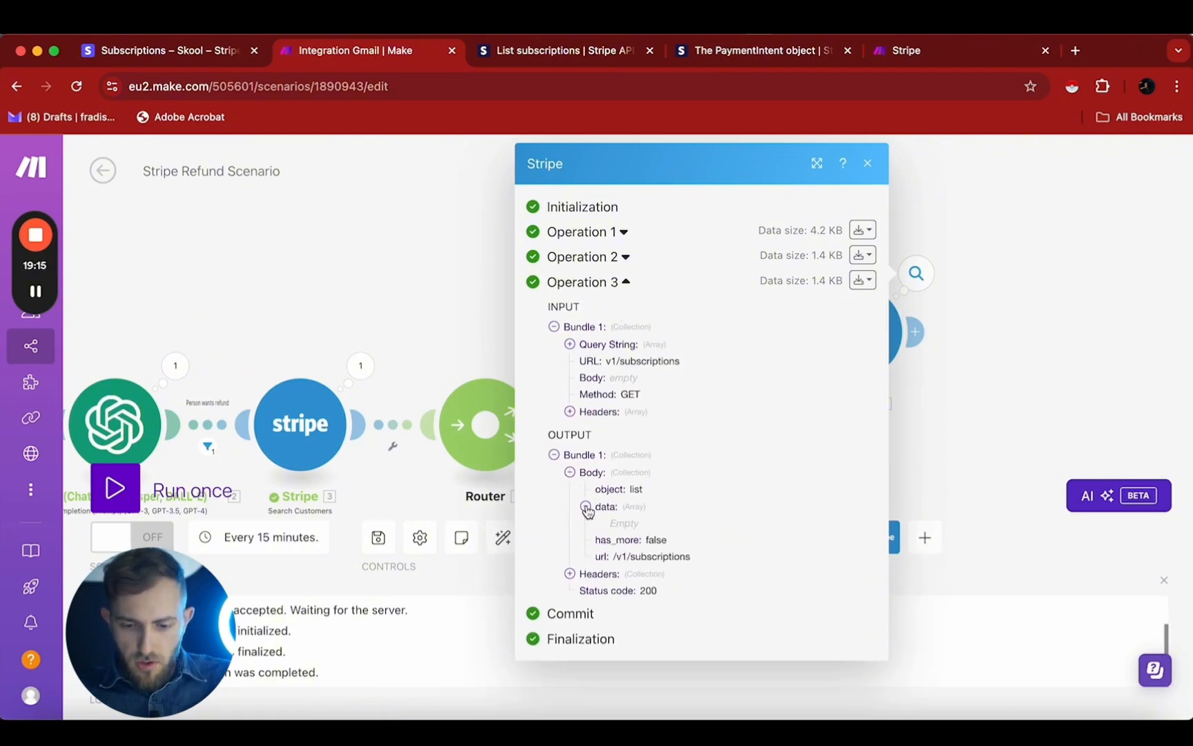
click(587, 509)
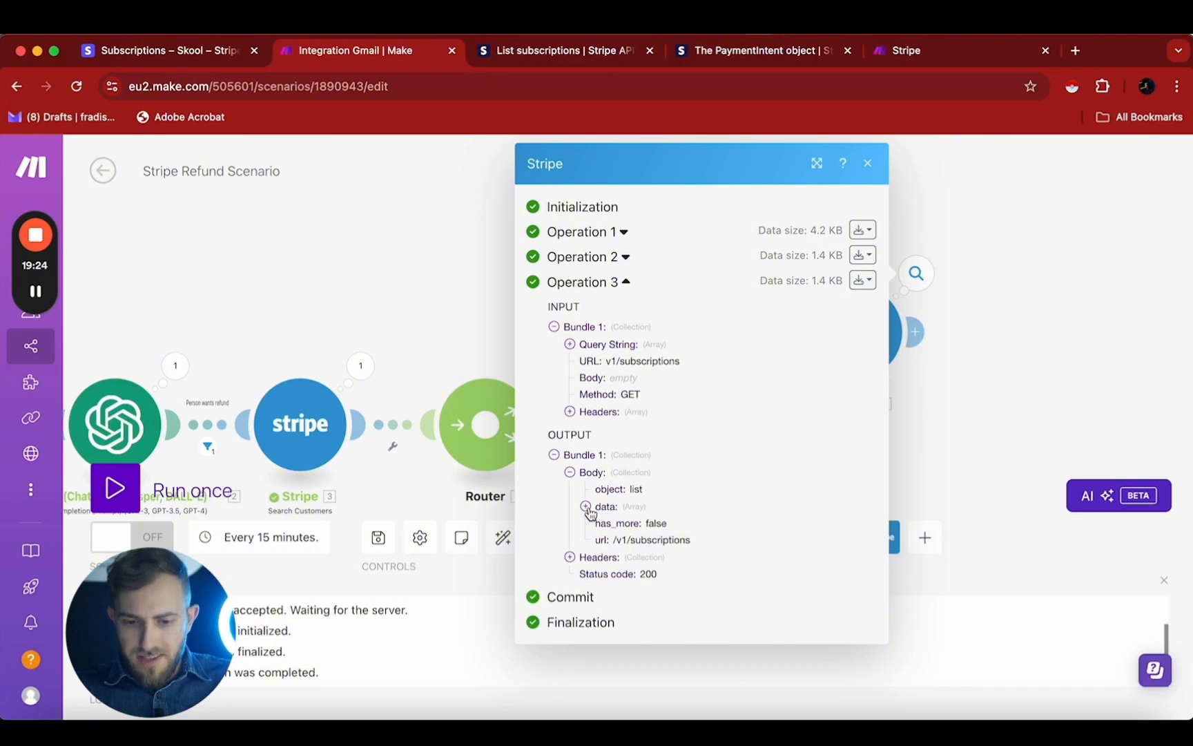
click(612, 280)
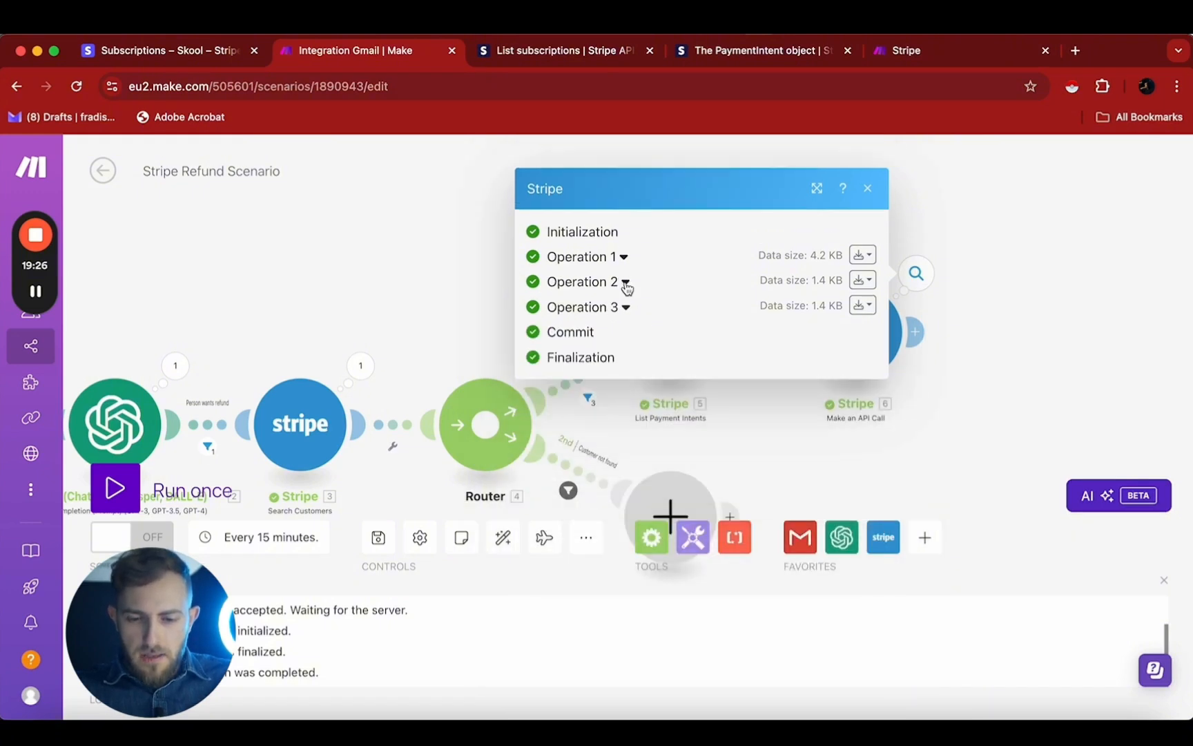
Step: Inspect the subscription data in the response body of the API call's Operation 2
click(626, 281)
click(569, 447)
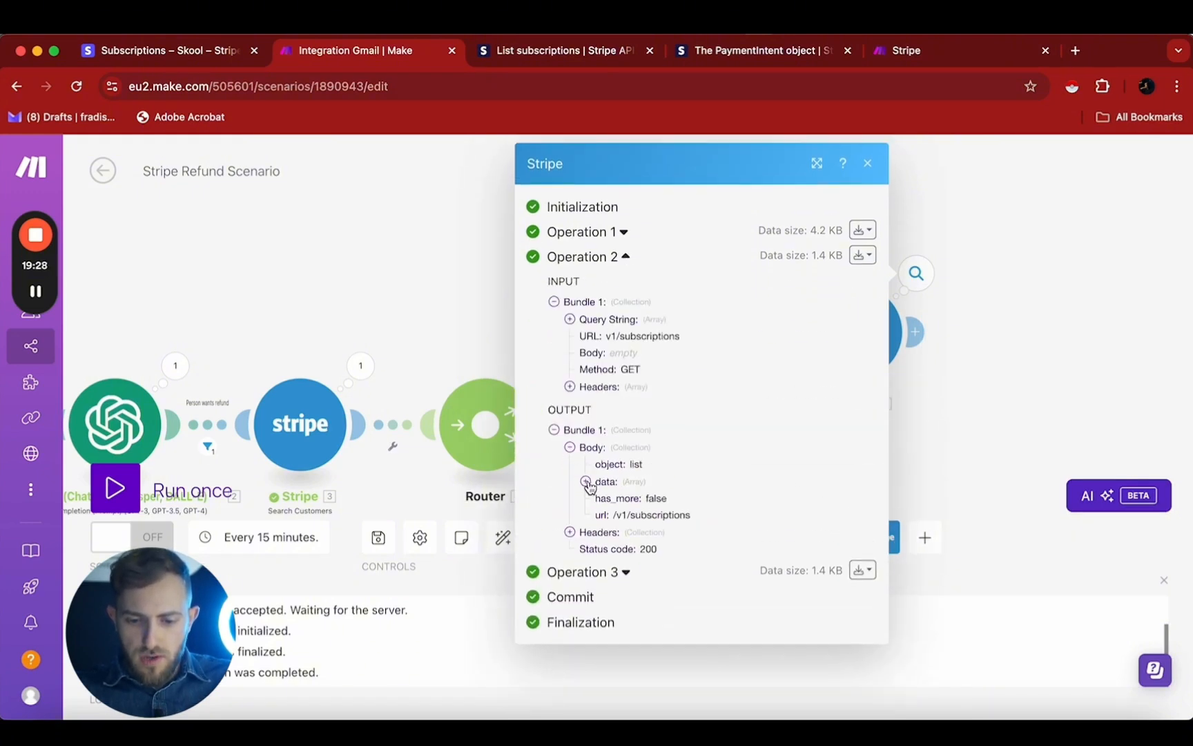
click(586, 481)
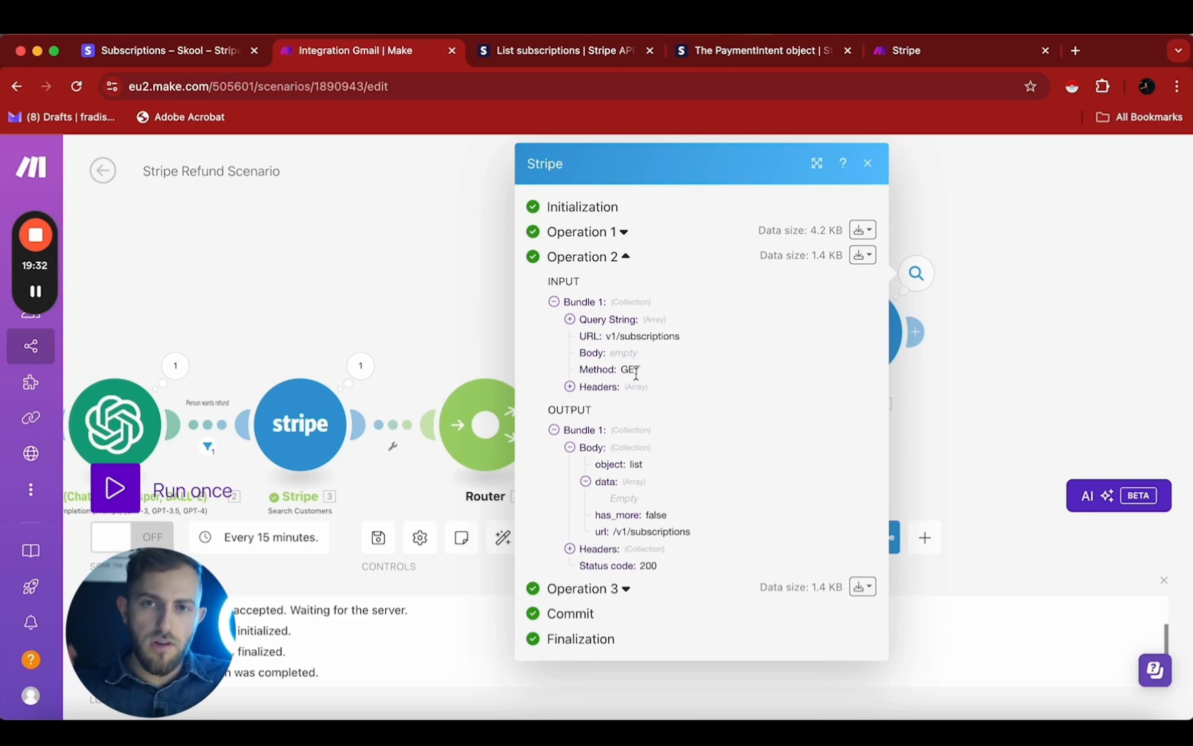
Step: Inspect the subscription data in the response body of the API call's Operation 1, alongside the Operation 3 output
click(631, 599)
scroll(632, 602, down, 3)
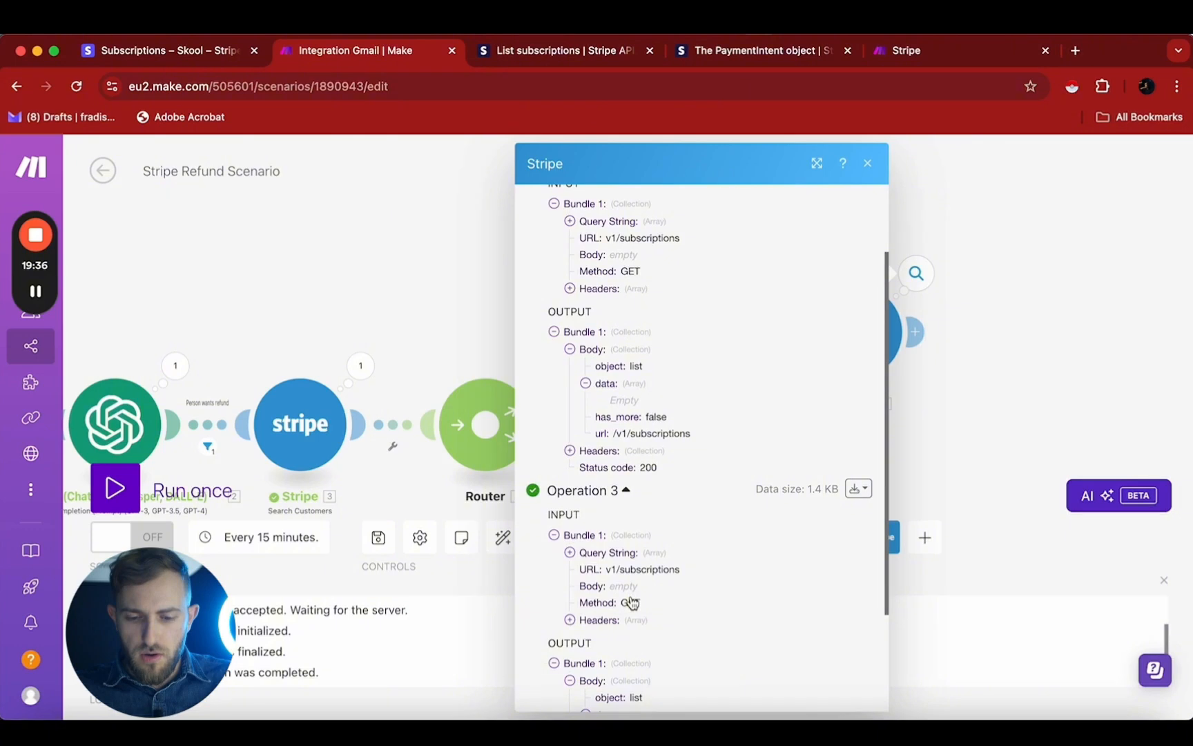
scroll(631, 602, up, 3)
click(624, 236)
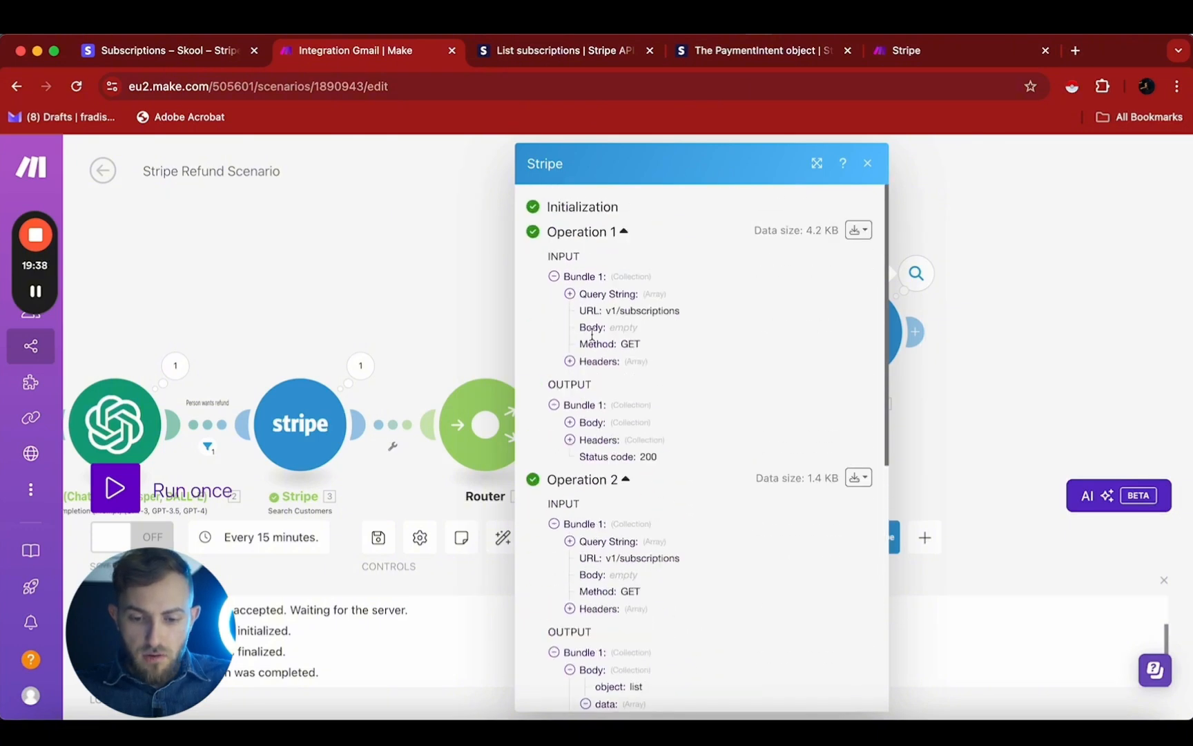
click(570, 423)
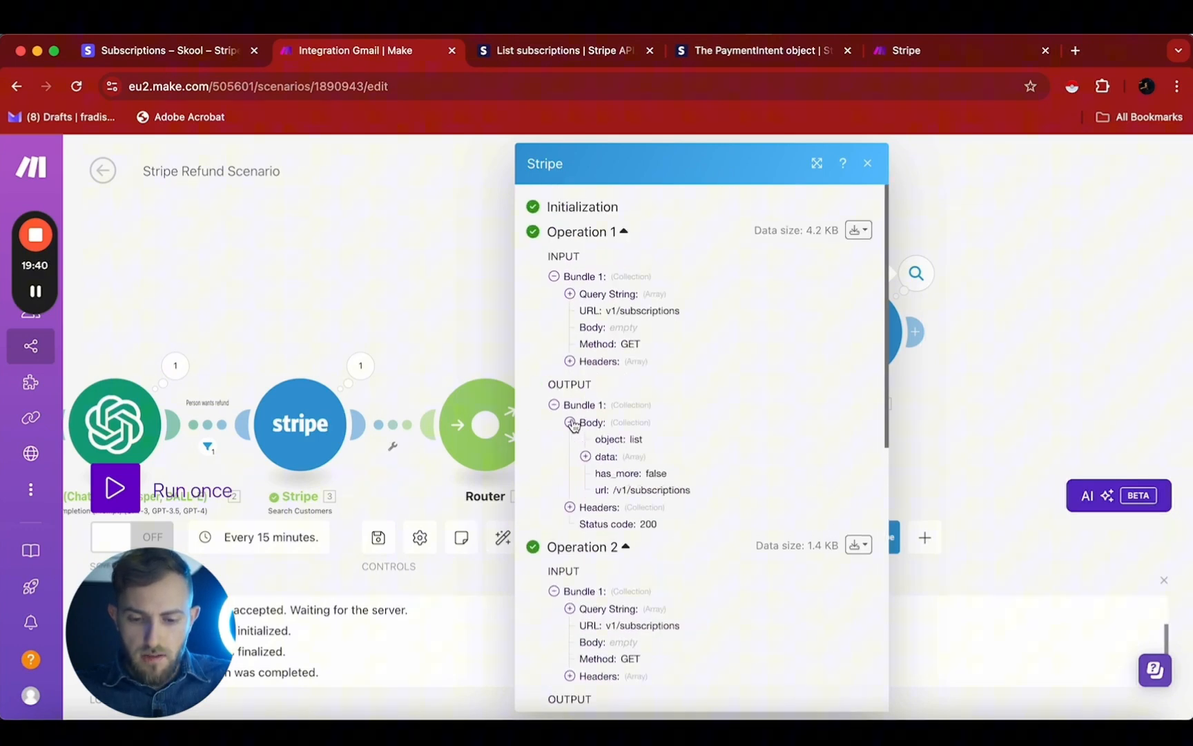
click(586, 457)
scroll(662, 515, down, 5)
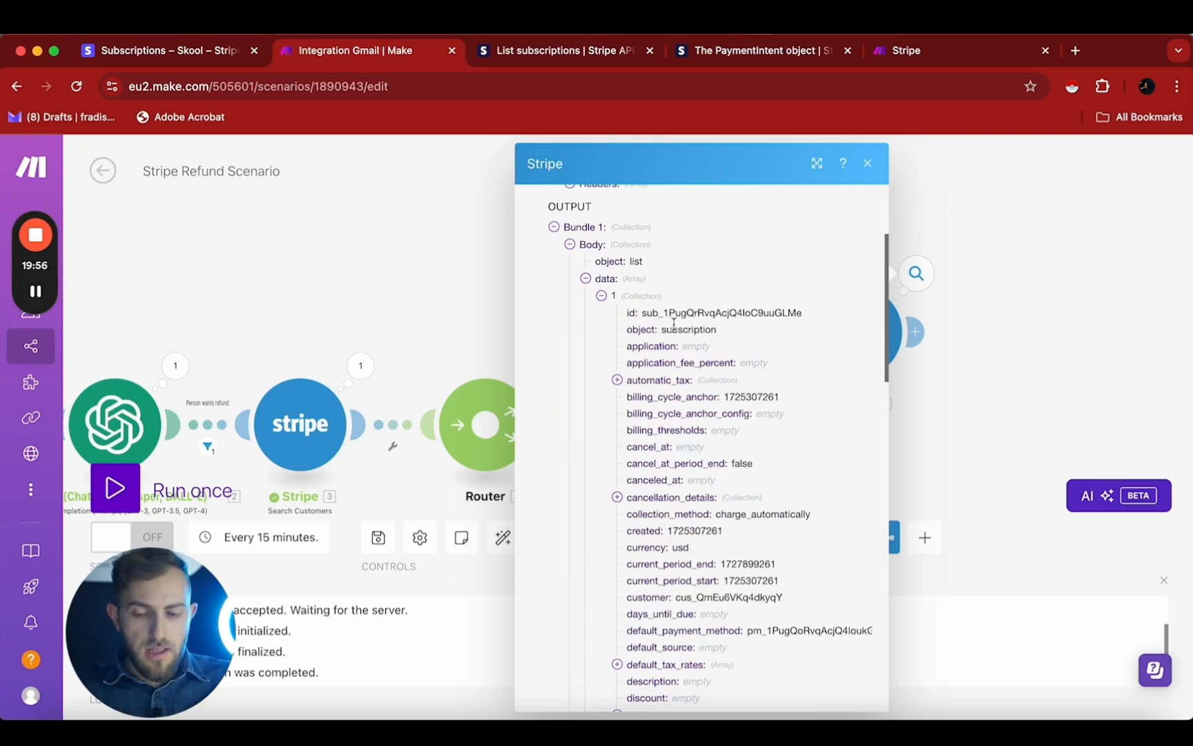
Step: Add a router after the Make an API Call module and label its first route's filter "No subscription found"
click(992, 341)
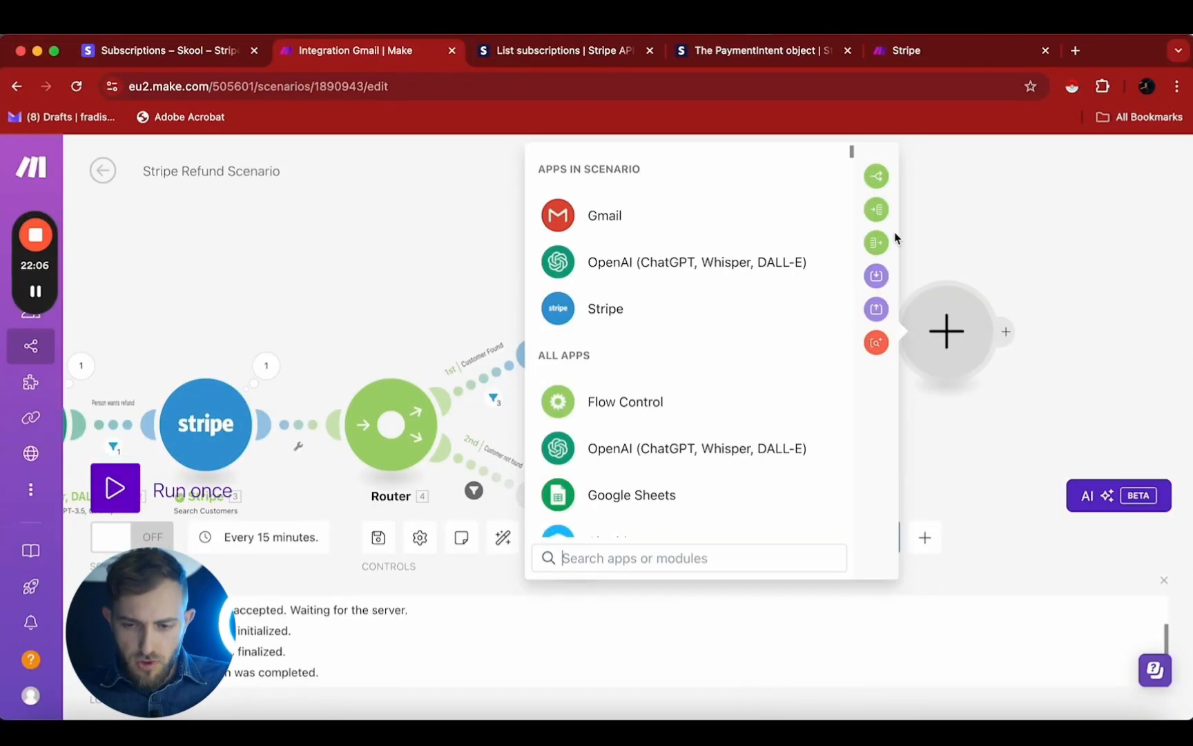
click(882, 181)
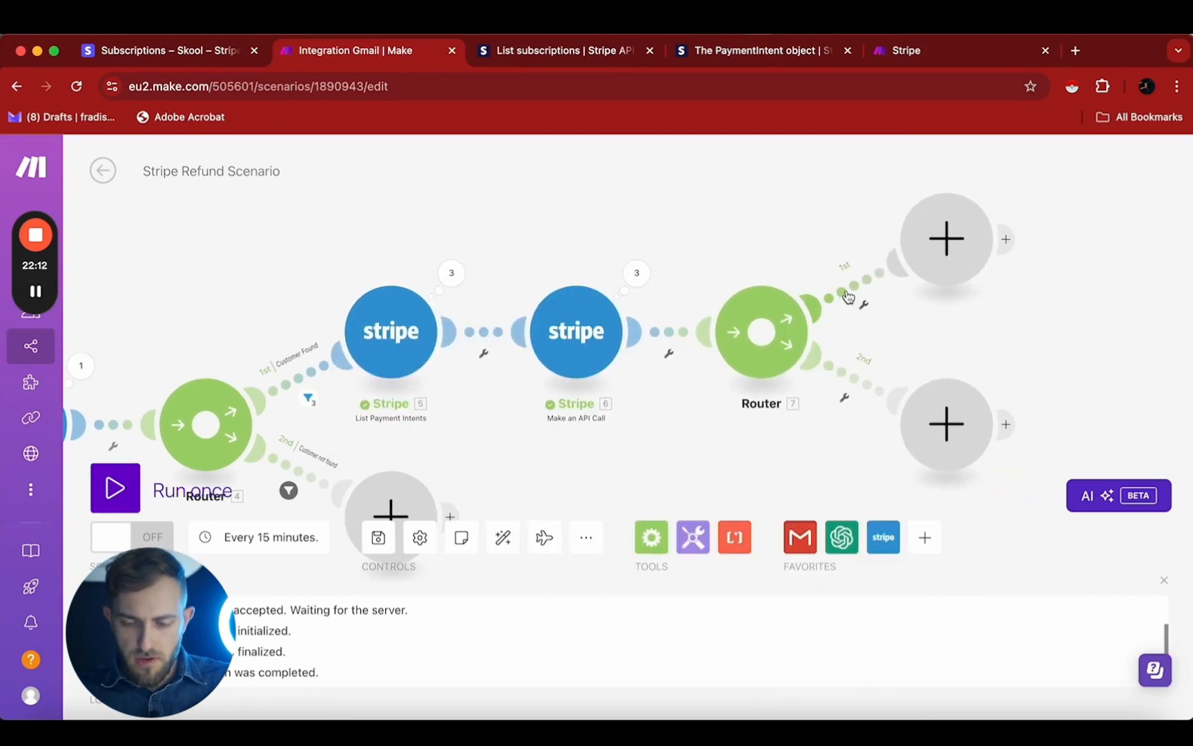
click(843, 298)
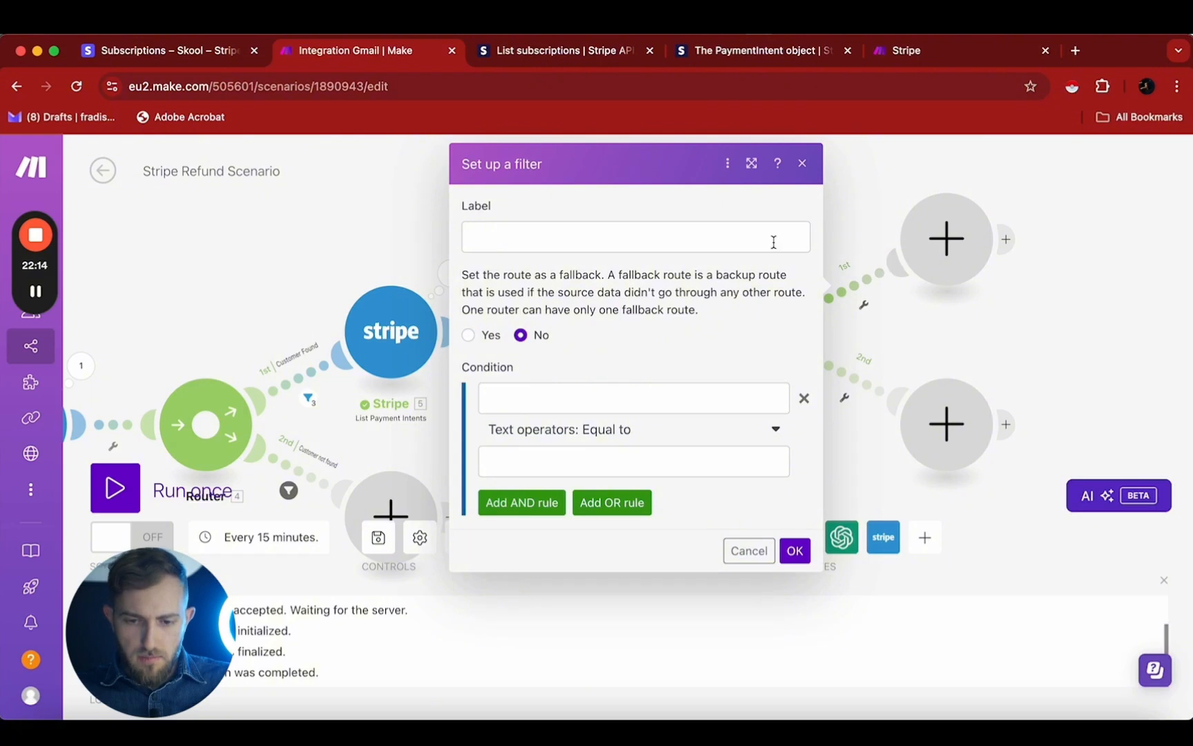
click(702, 238)
text(N)
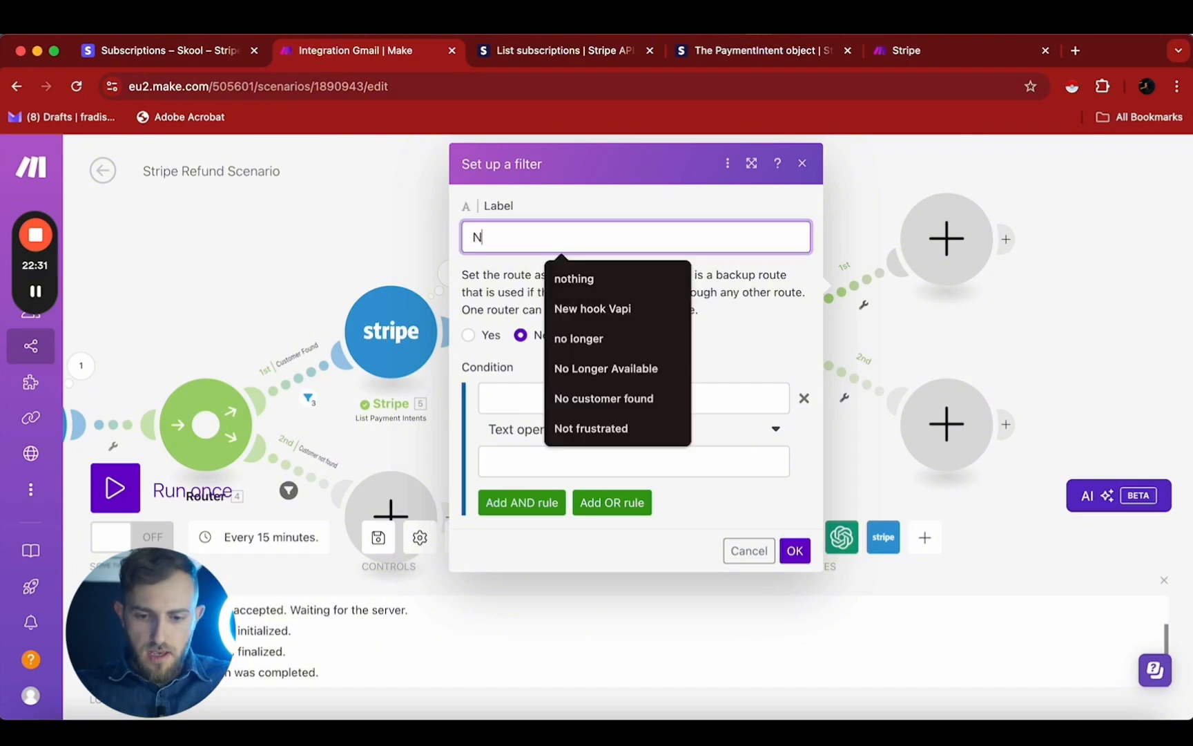
text(o sub)
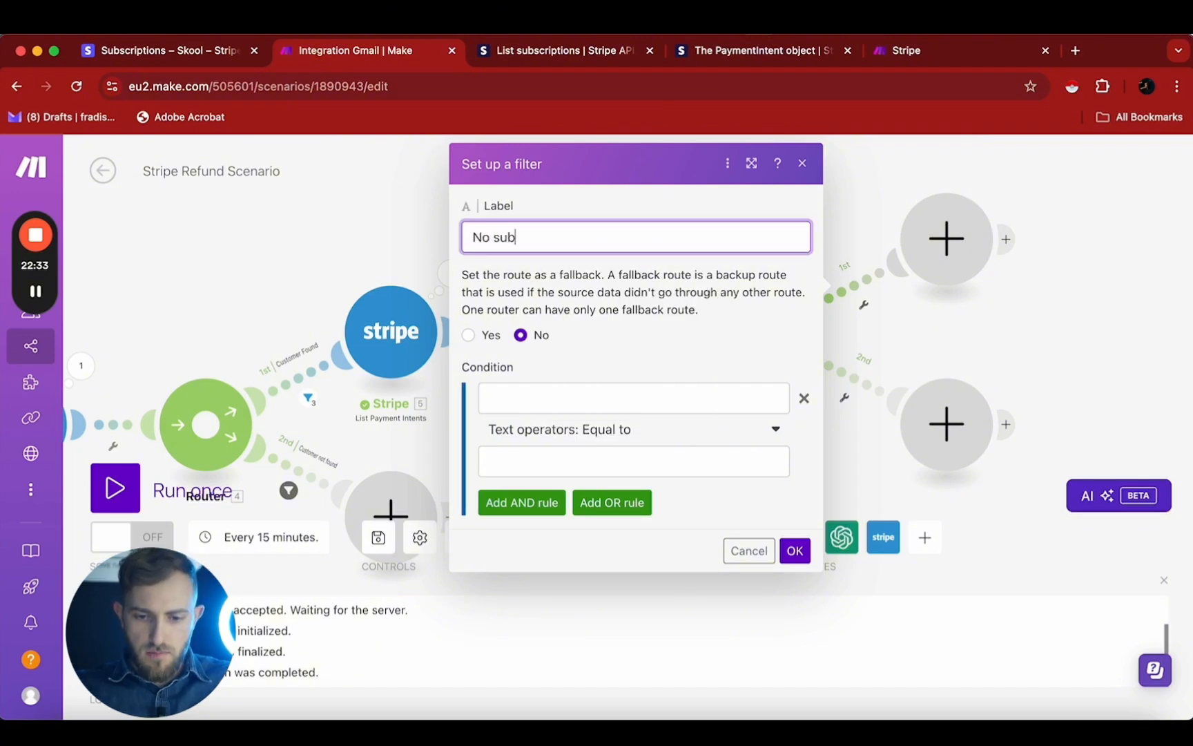
text(scription found)
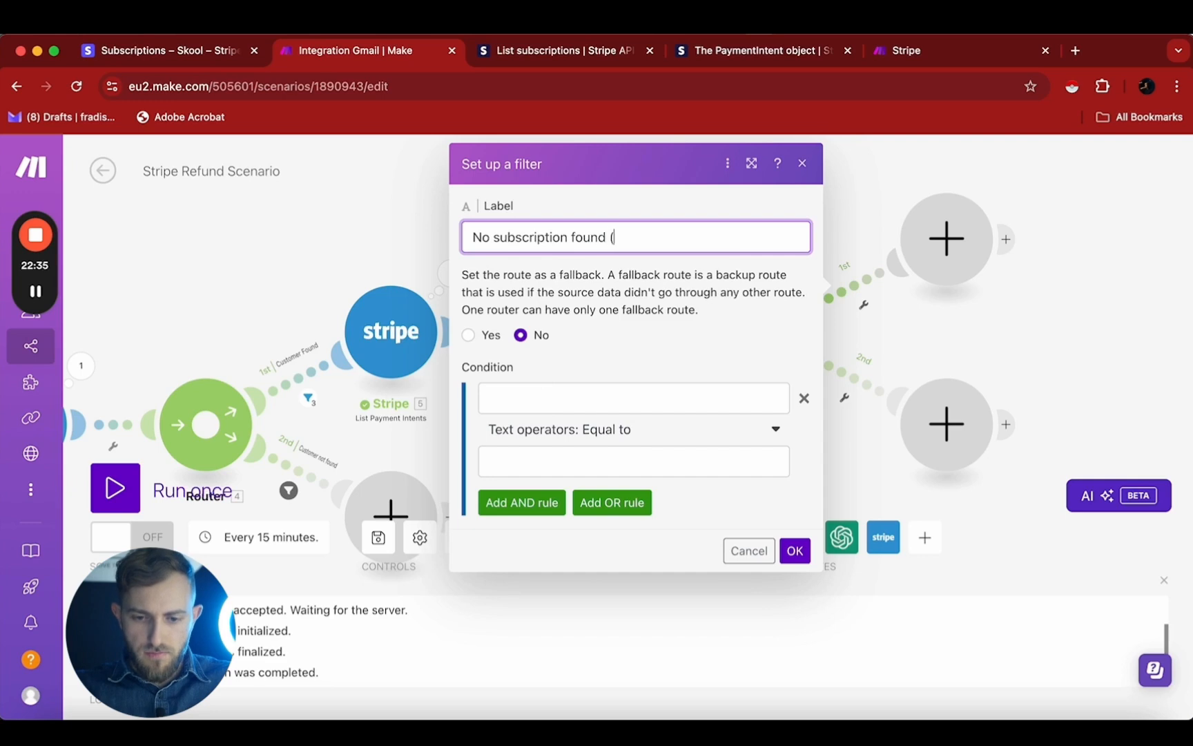
Step: Set the filter condition so the API call's body data[] is text-equal to [], and save the filter
click(562, 399)
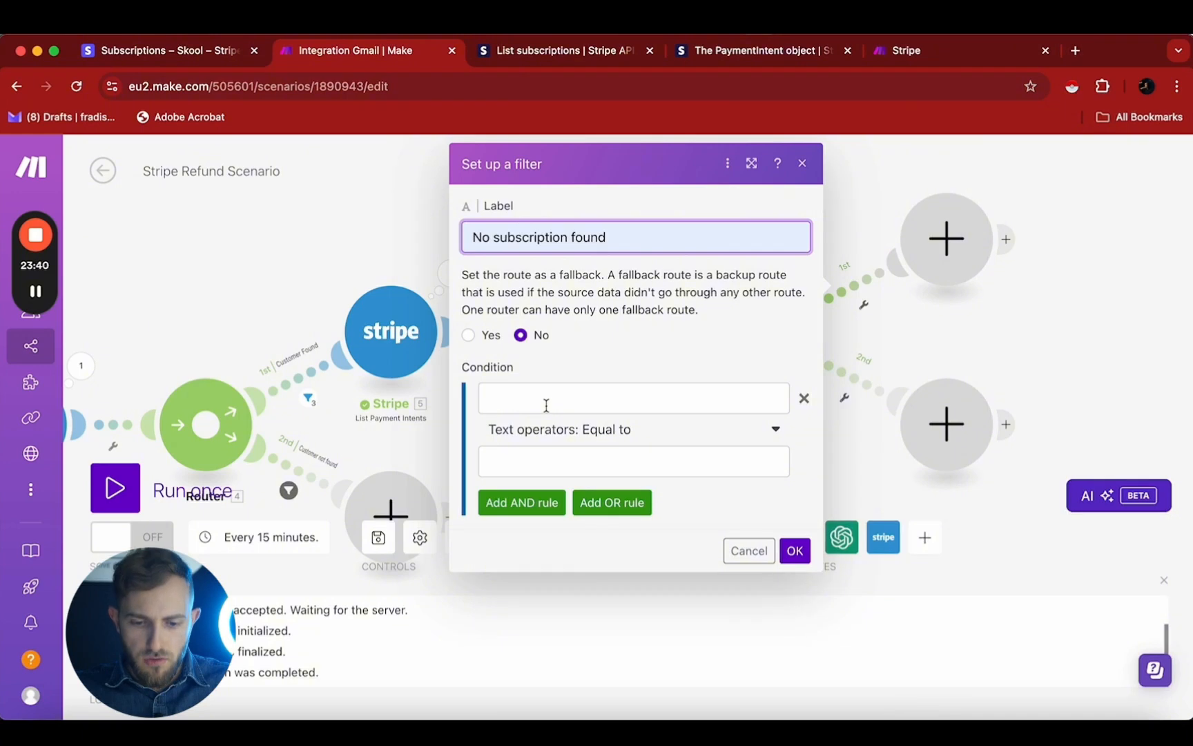
click(546, 405)
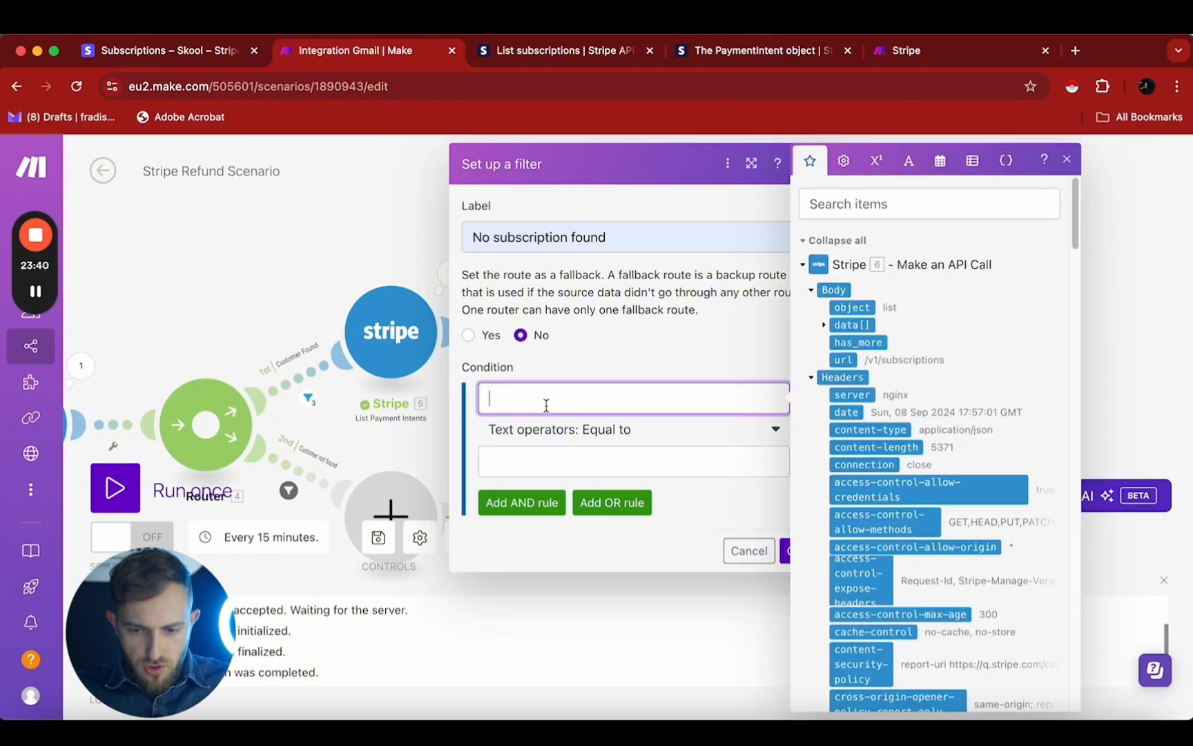
click(825, 325)
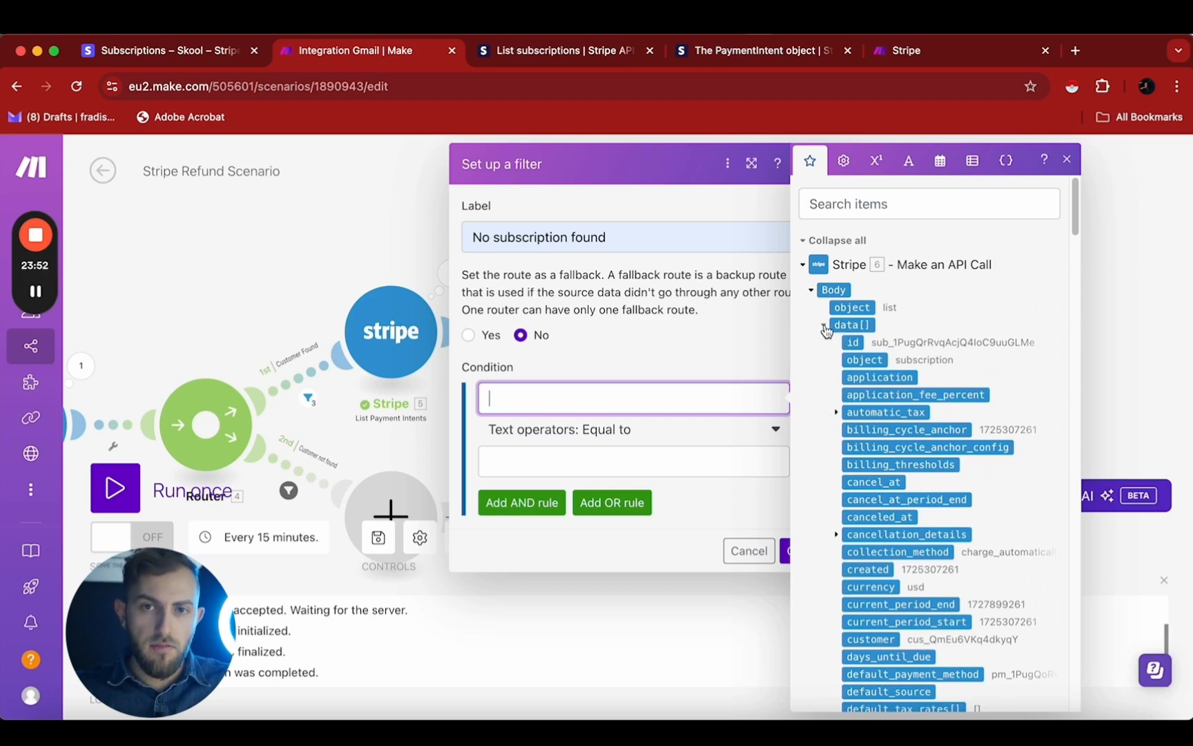
click(829, 325)
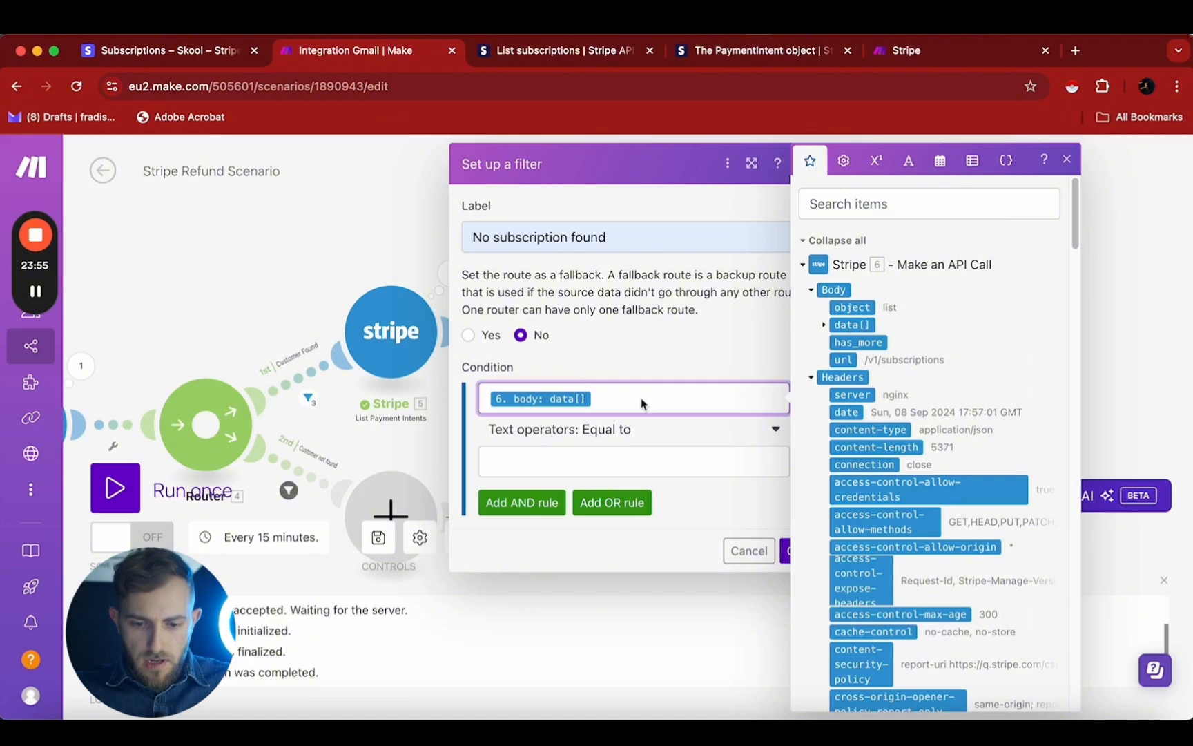
click(588, 459)
text([])
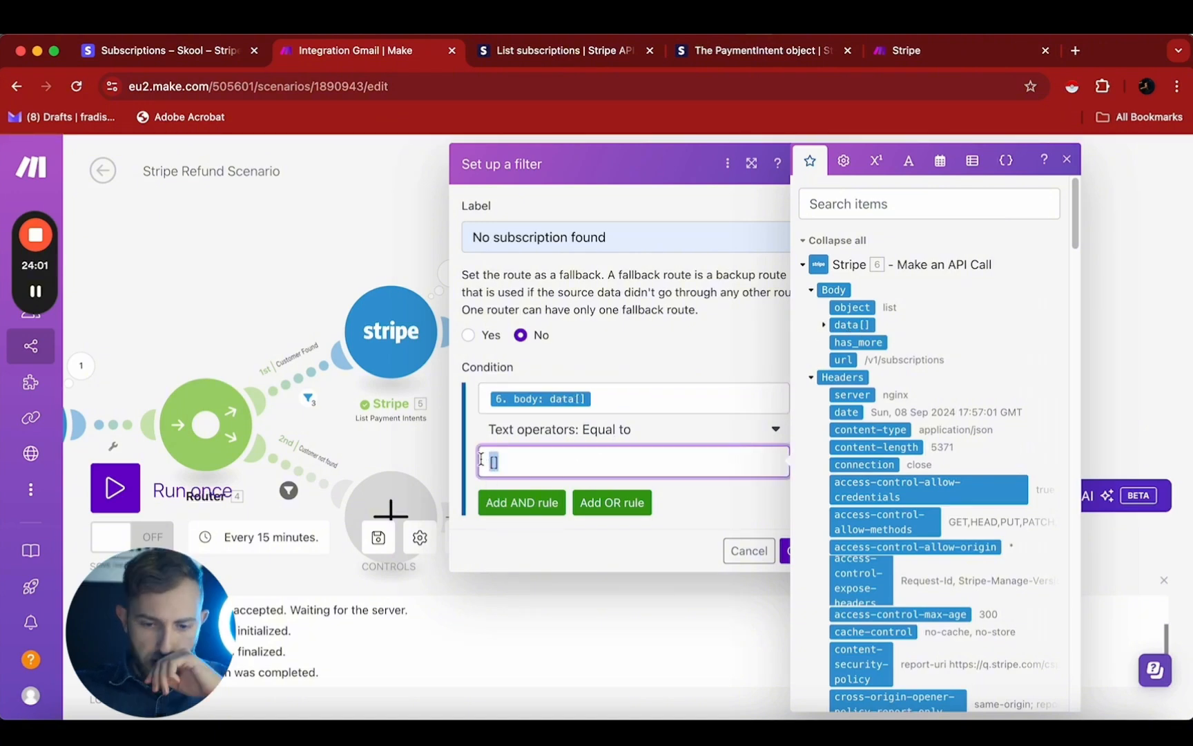
drag(508, 464, 492, 463)
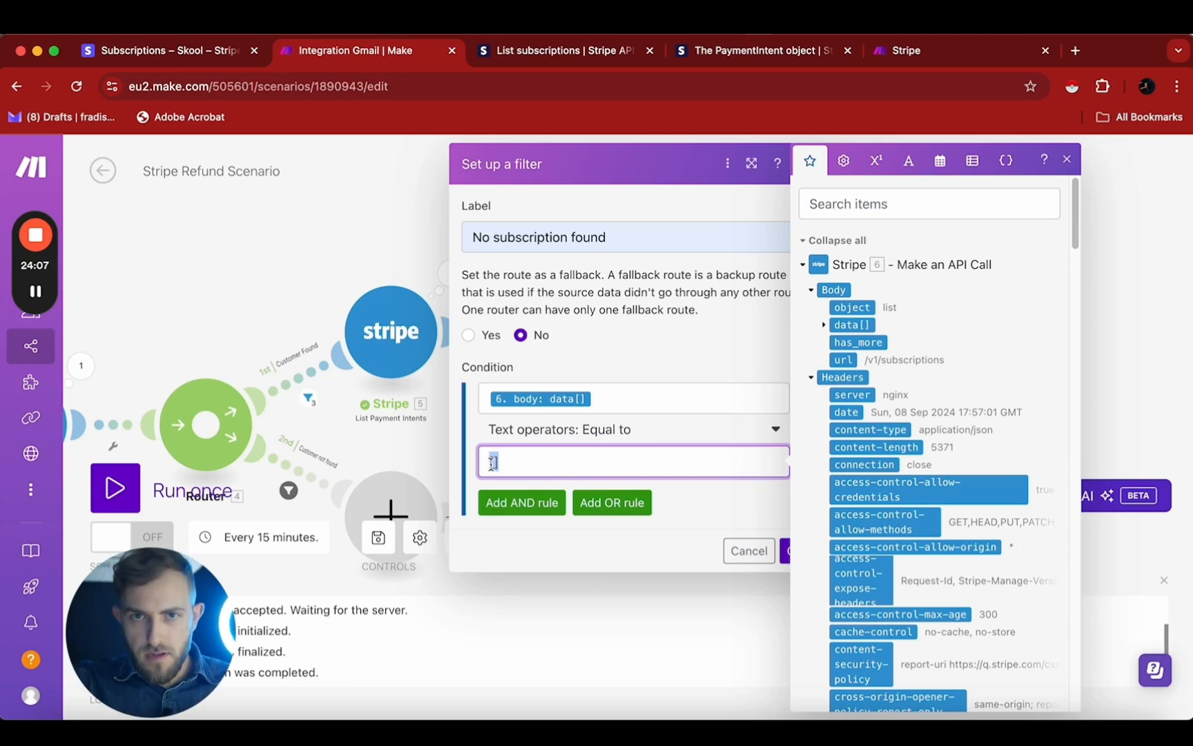
click(785, 551)
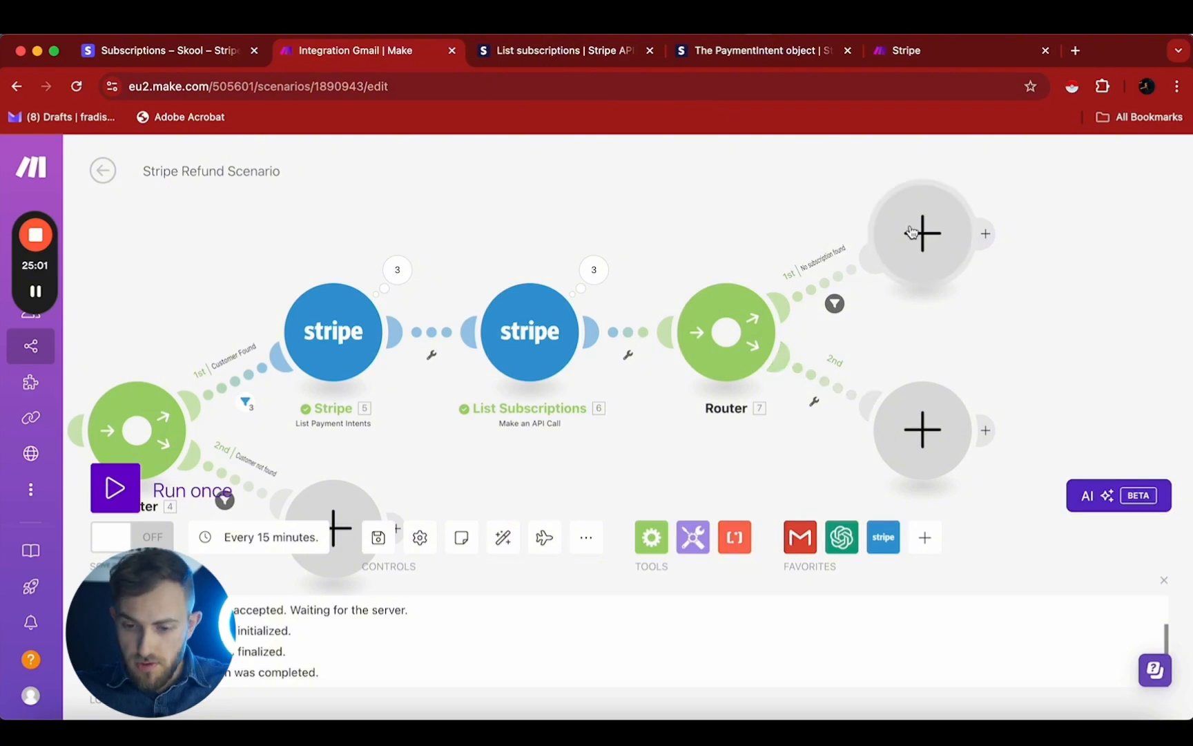
Step: Add a Gmail Send an Email module to the "No subscription found" route
click(911, 232)
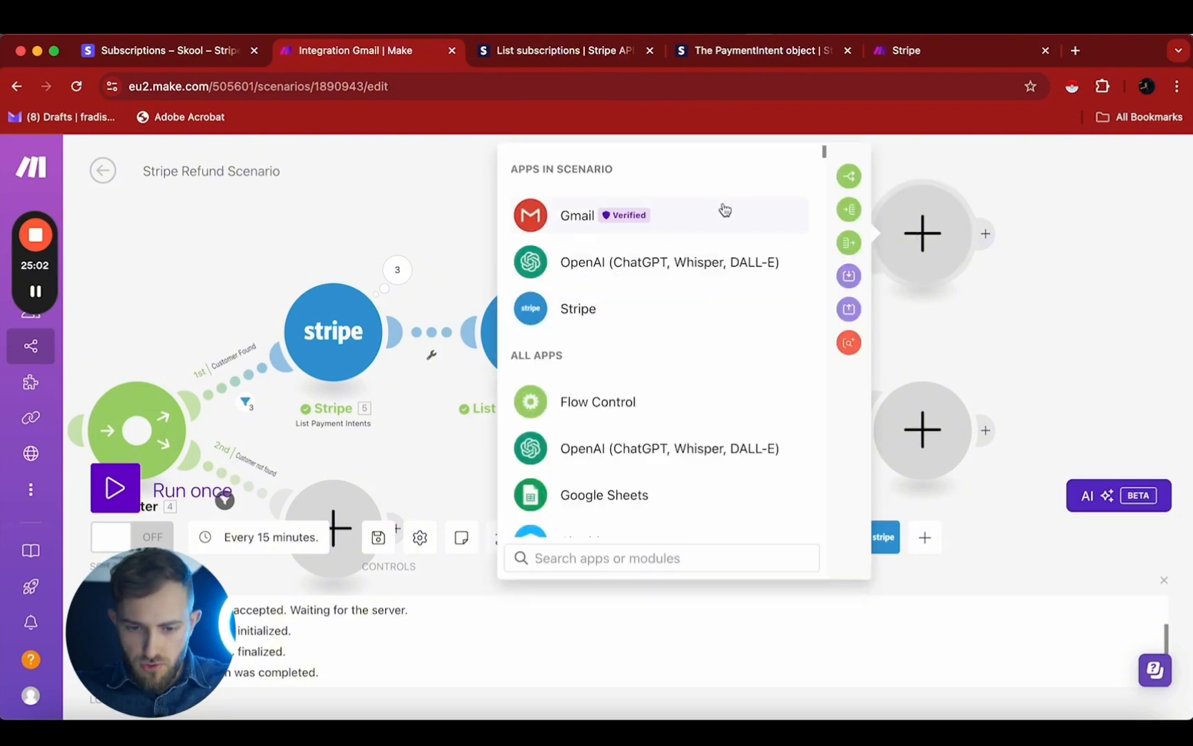
click(726, 214)
text(send)
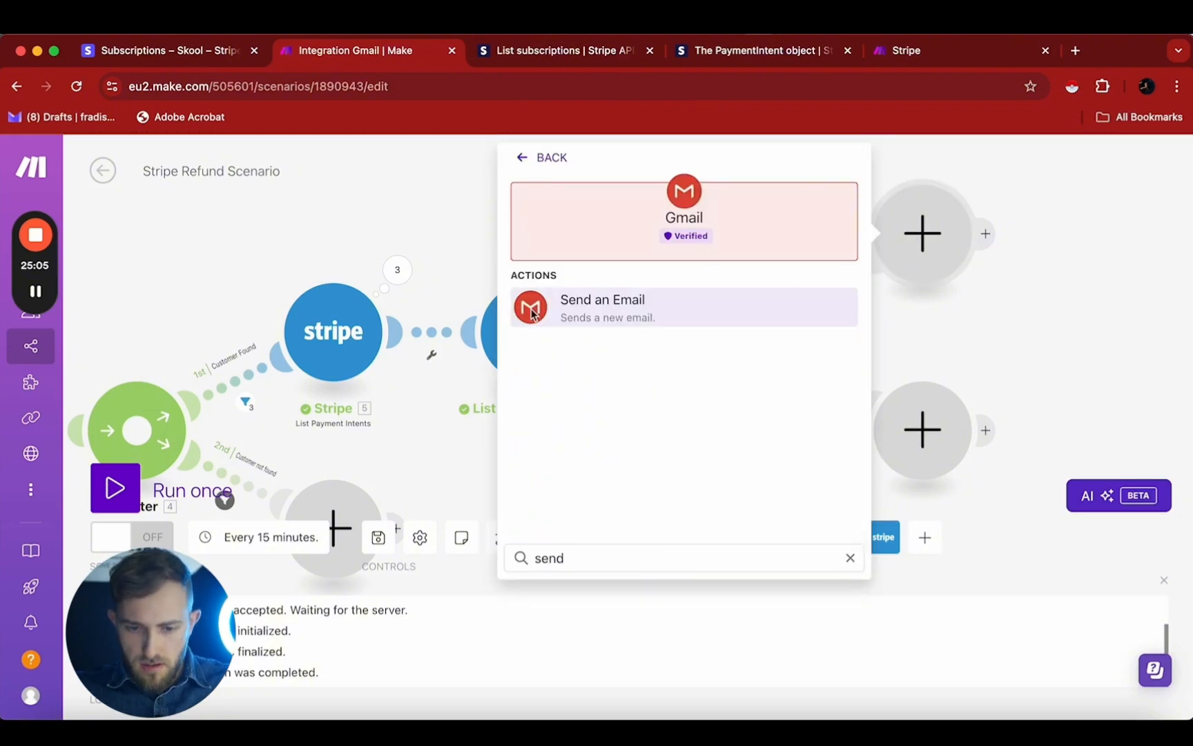
click(584, 313)
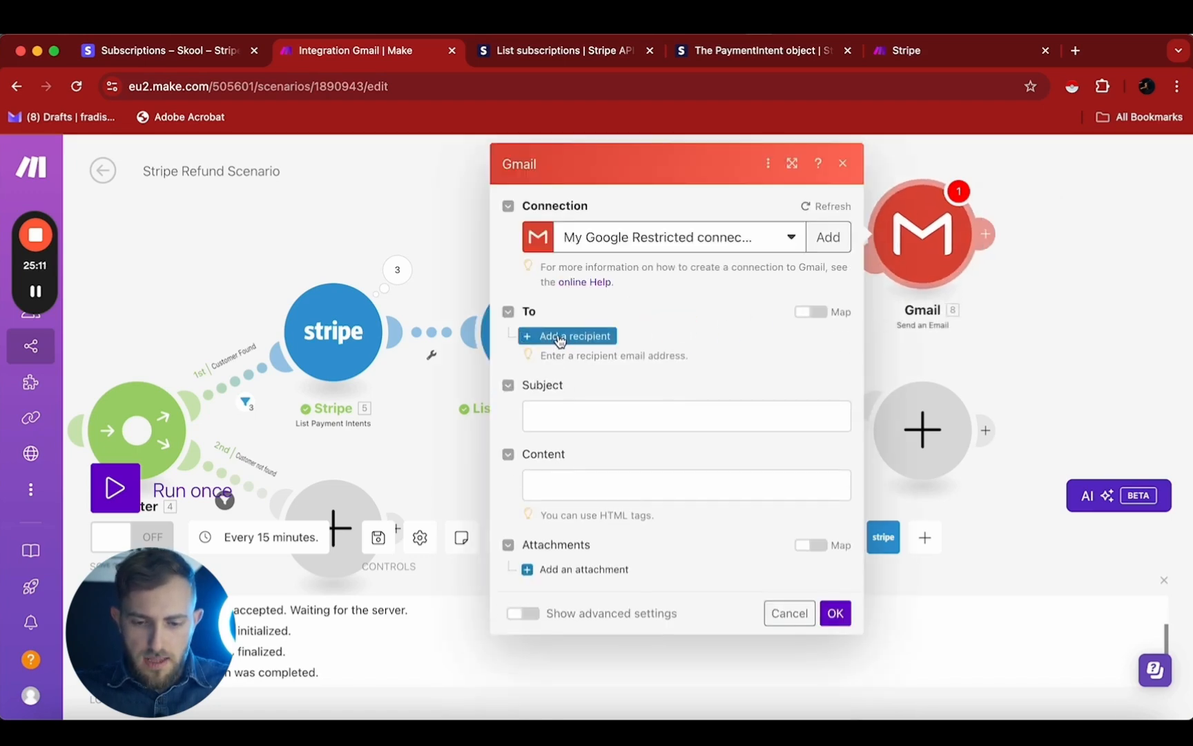
Step: Add one recipient to the email and map it to the incoming message's Sender: Email address
click(557, 337)
click(598, 365)
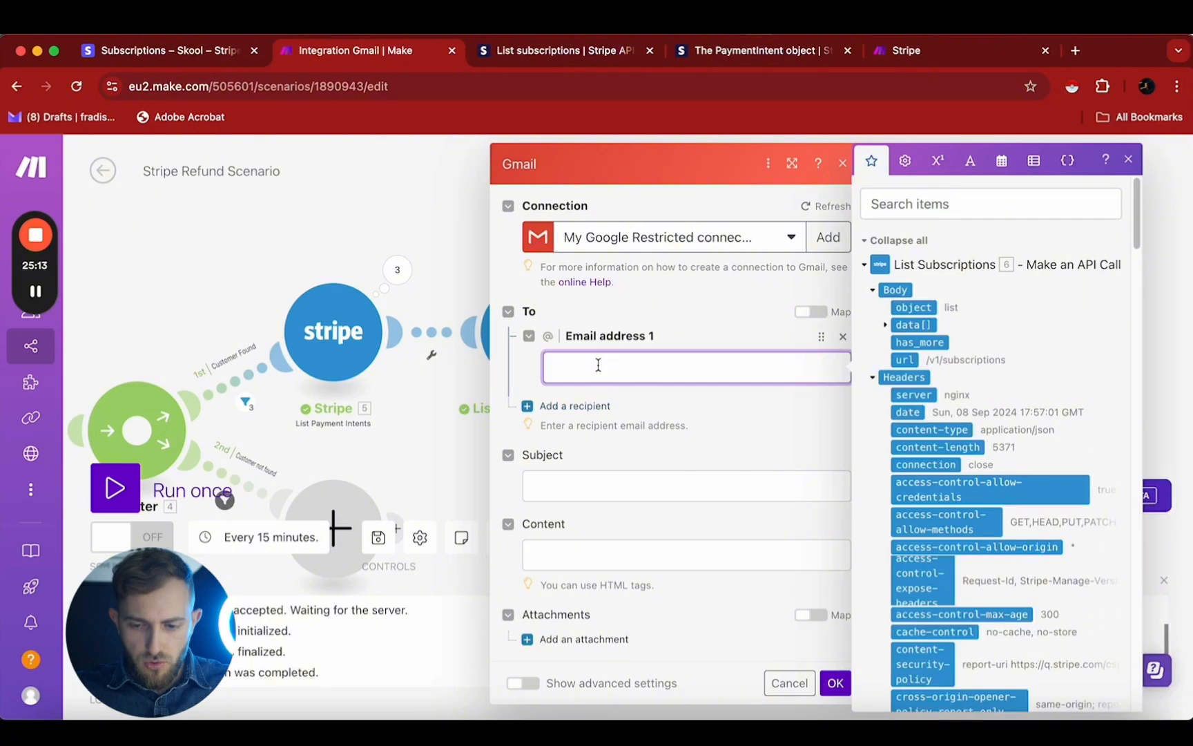
scroll(965, 479, down, 15)
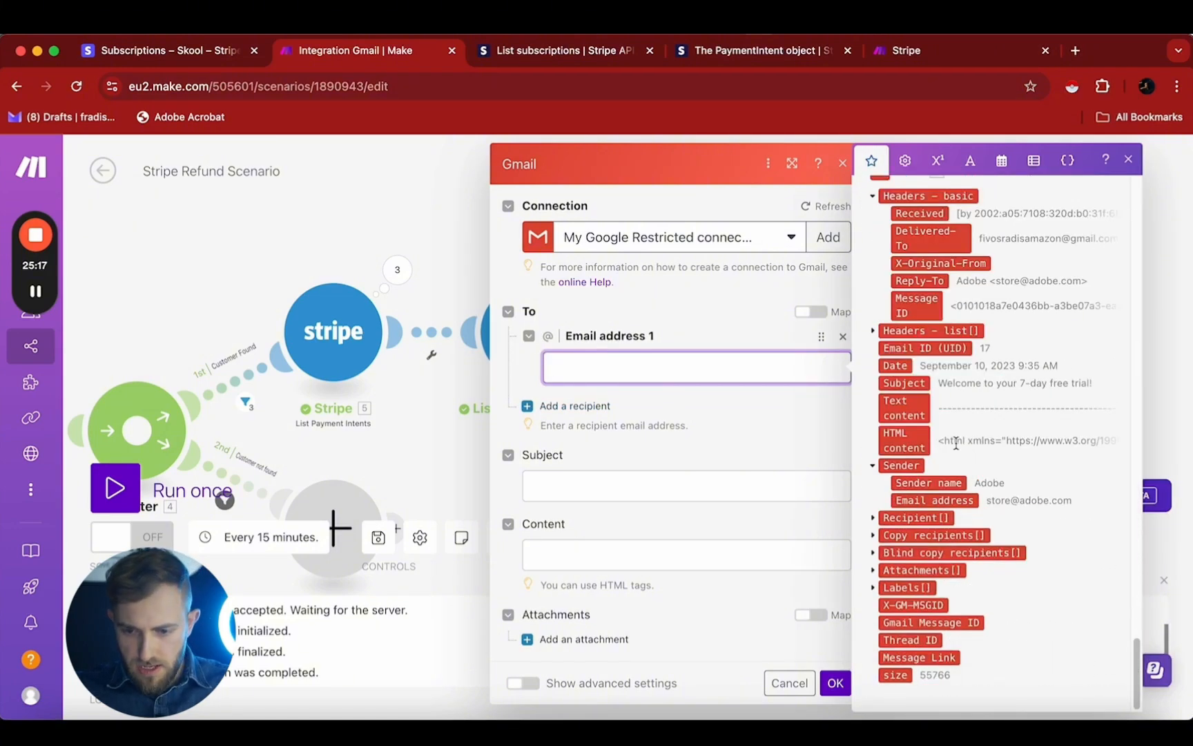
drag(949, 504, 579, 371)
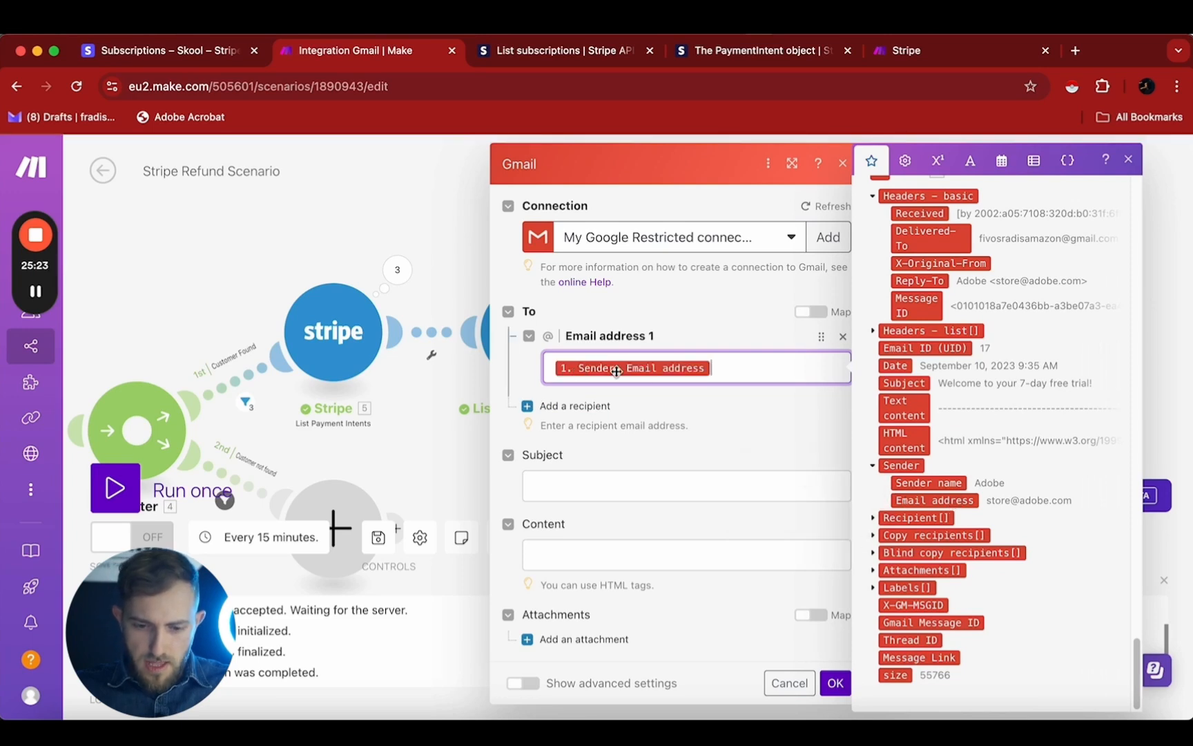
Step: Set the email subject to "Thank you for sending us an email regarding your refund."
click(608, 493)
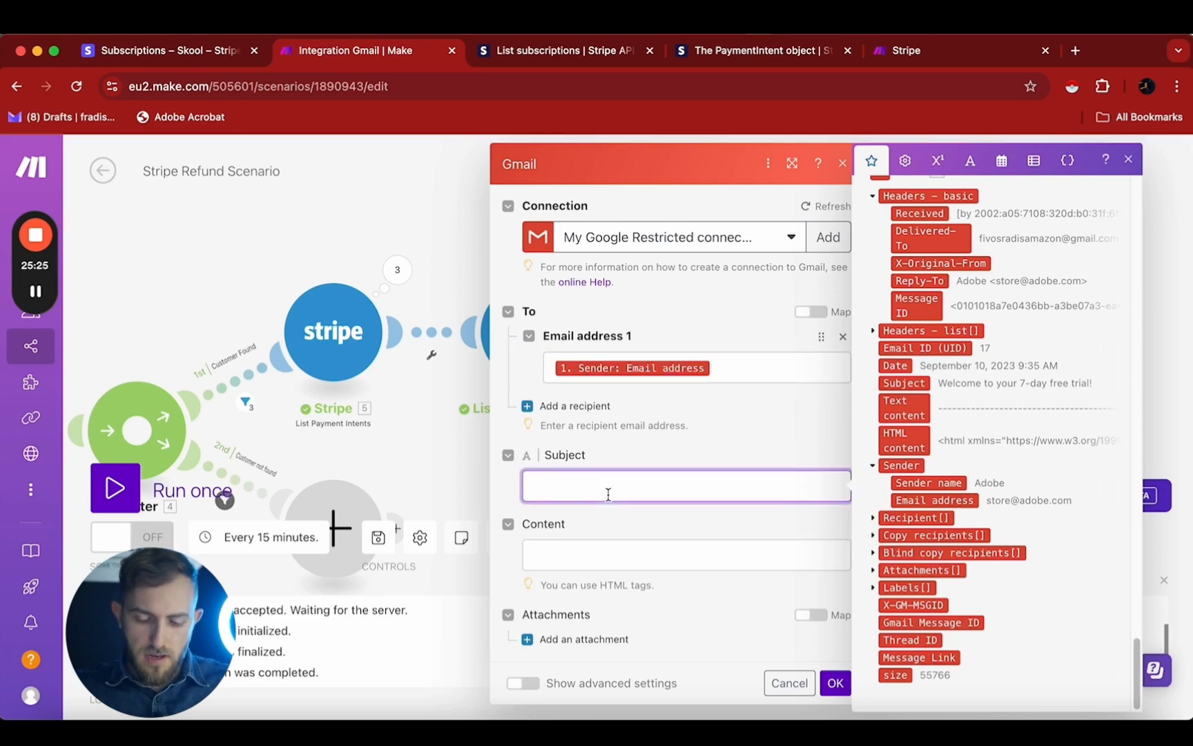
text(Th)
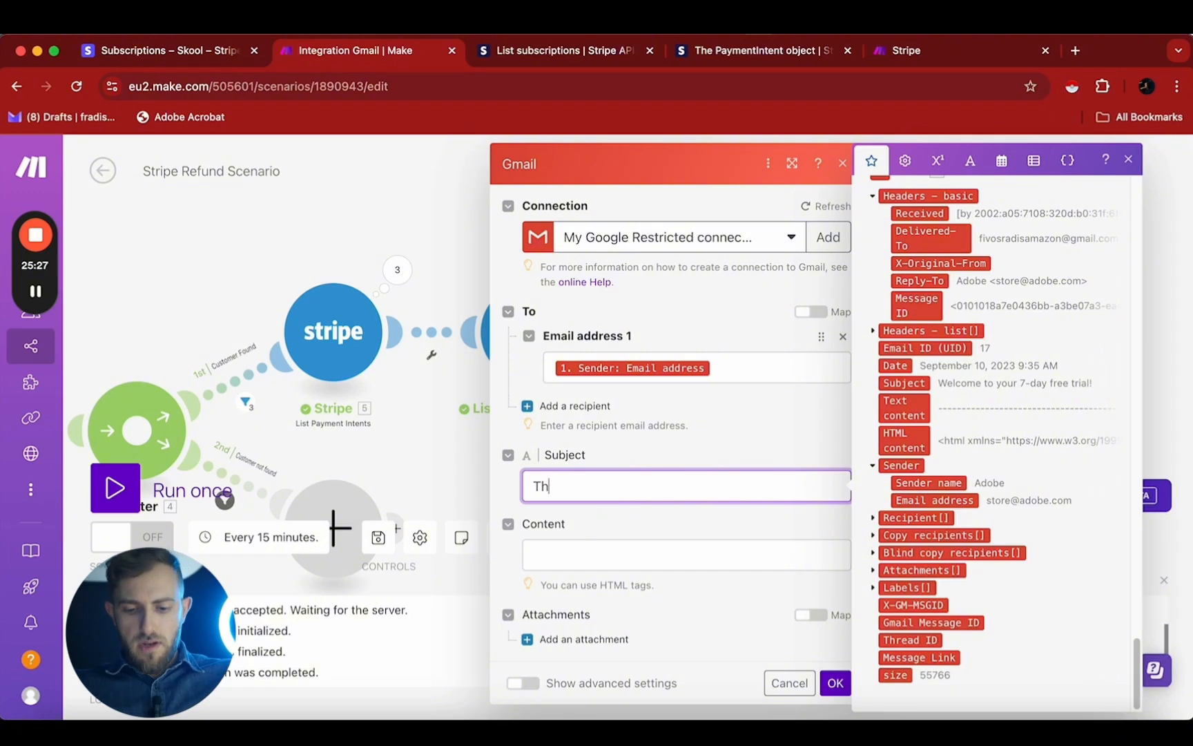
text(ank you for )
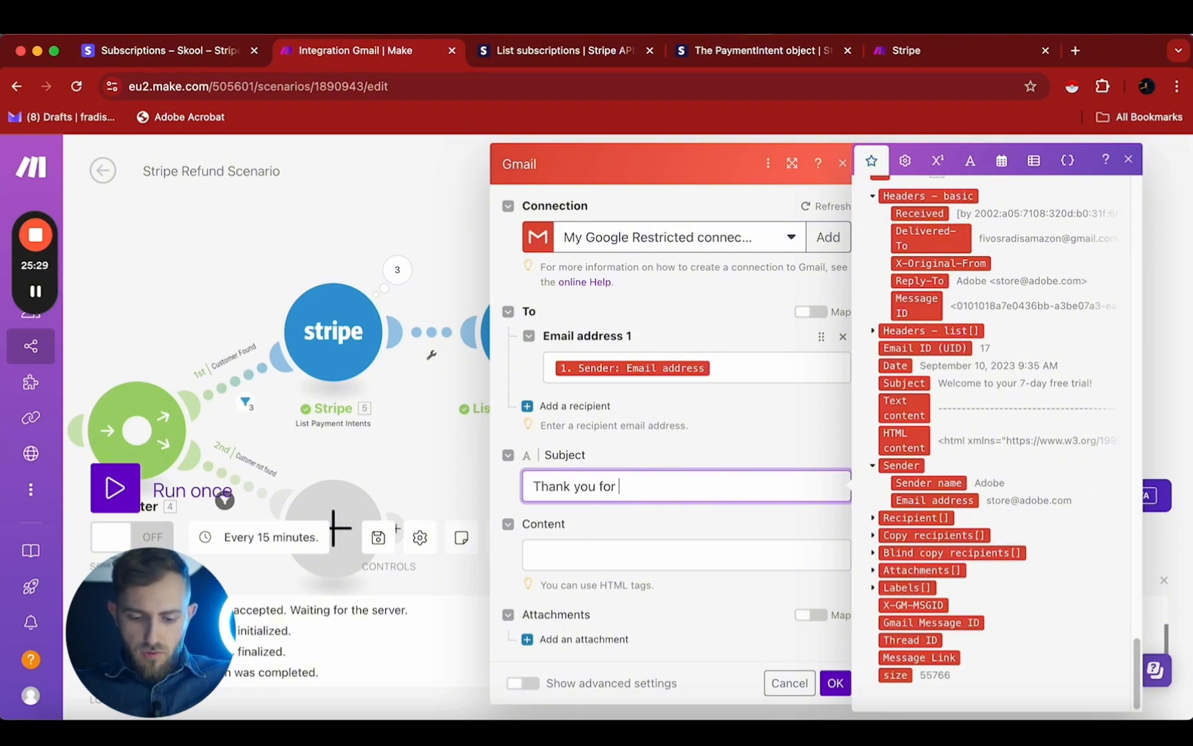
text(se)
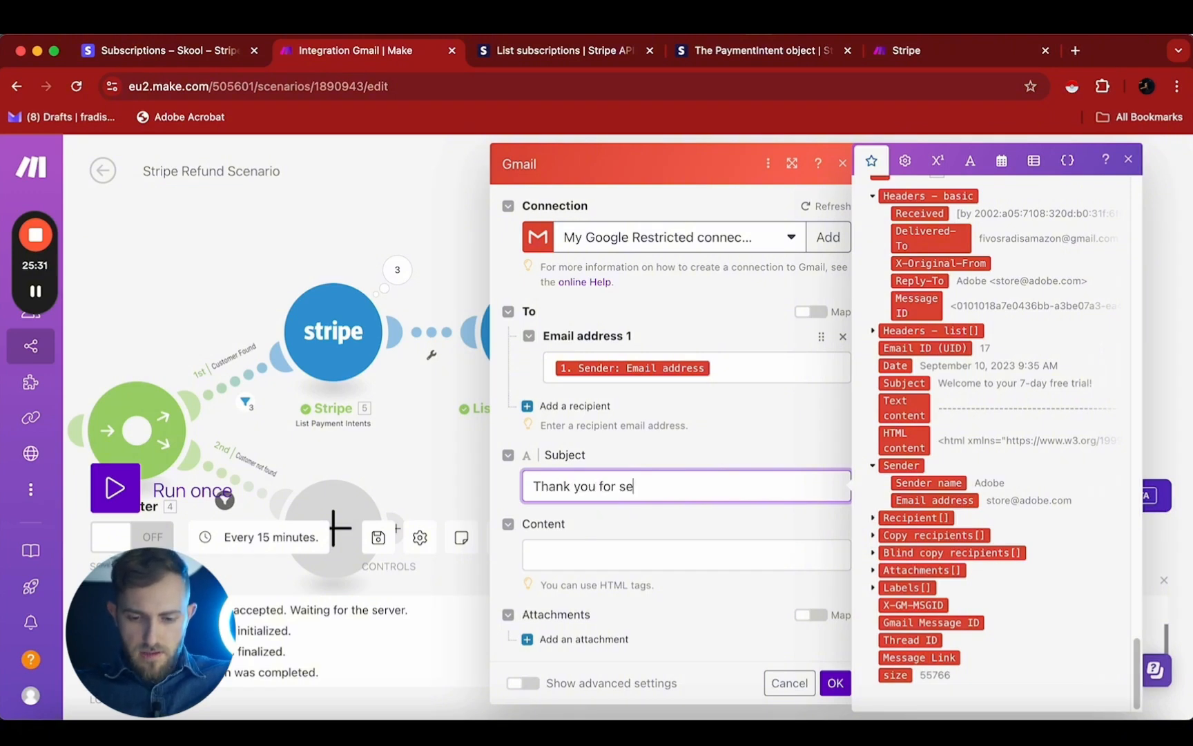
text(nding us an email r)
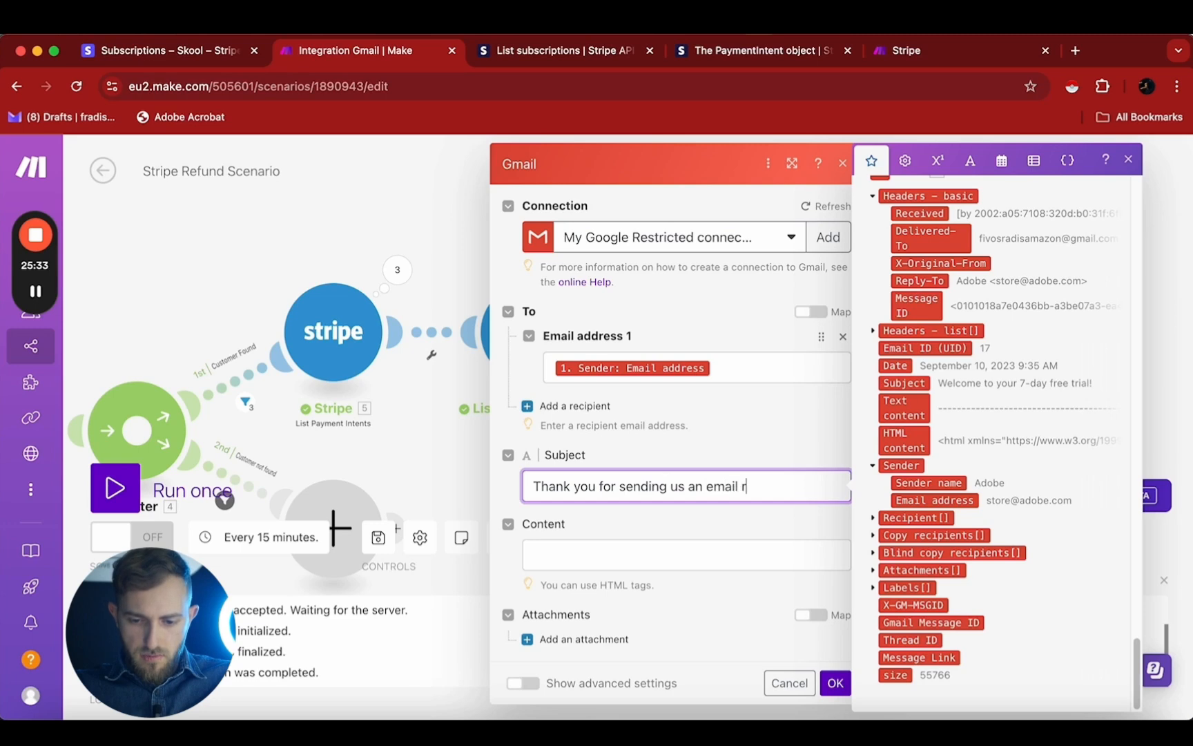
text(egarding your refund.)
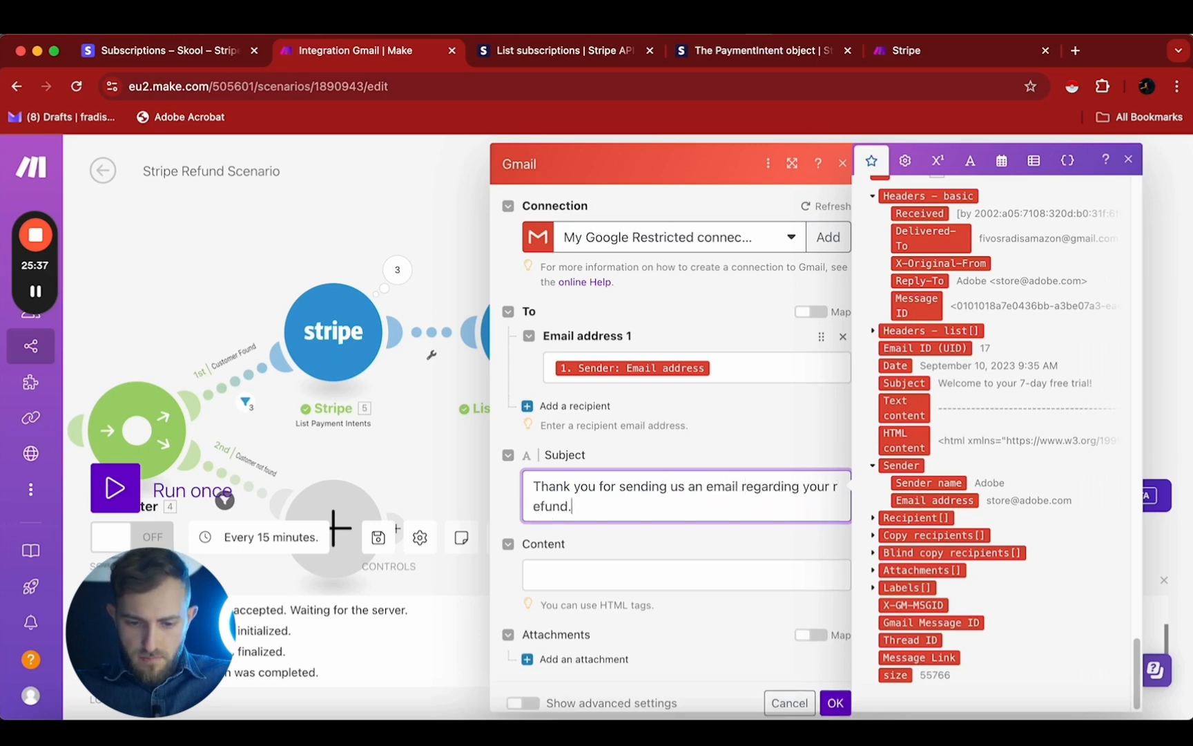
Step: Write the no-active-subscriptions reply, greeting the mapped Sender name and signed "Best, YourCompanyName Team", and save the Gmail module
key(Tab)
text(Hey 2.from.name looks like you don't have any active subscriptions with that email address. Please check again and make sure that you sent us an email from the correct email address.  Best, YourCompanyName Team)
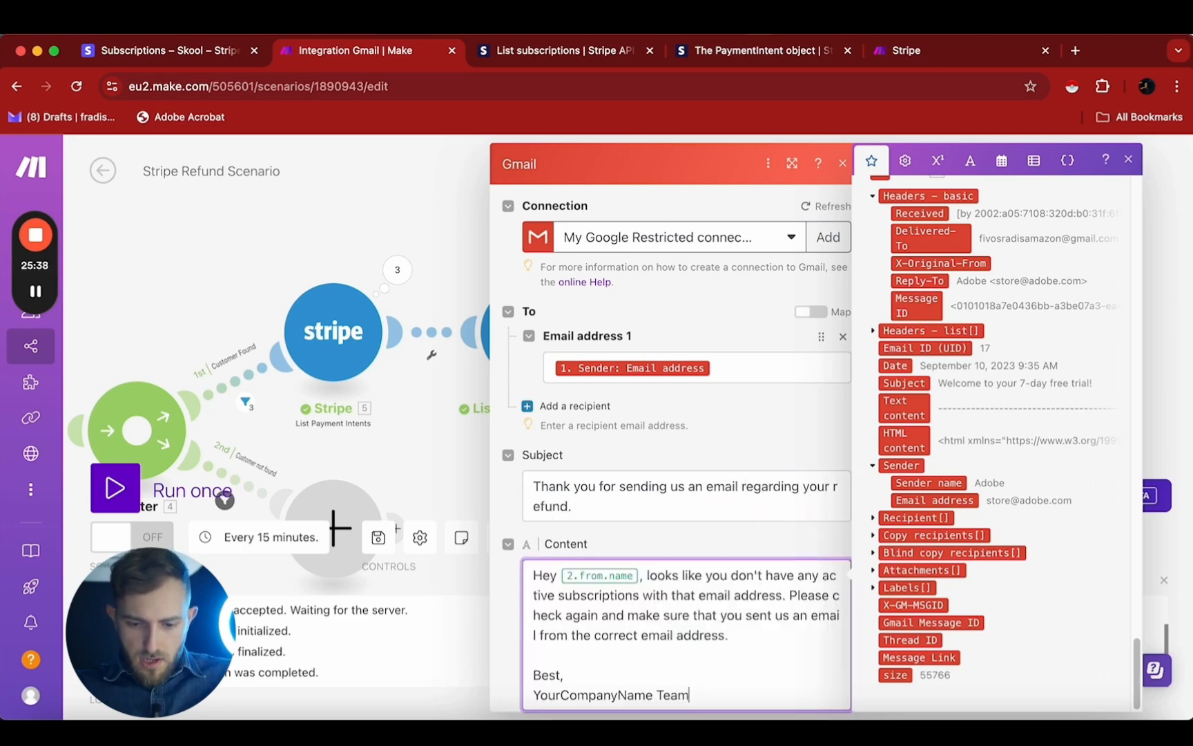
click(640, 574)
key(BackSpace)
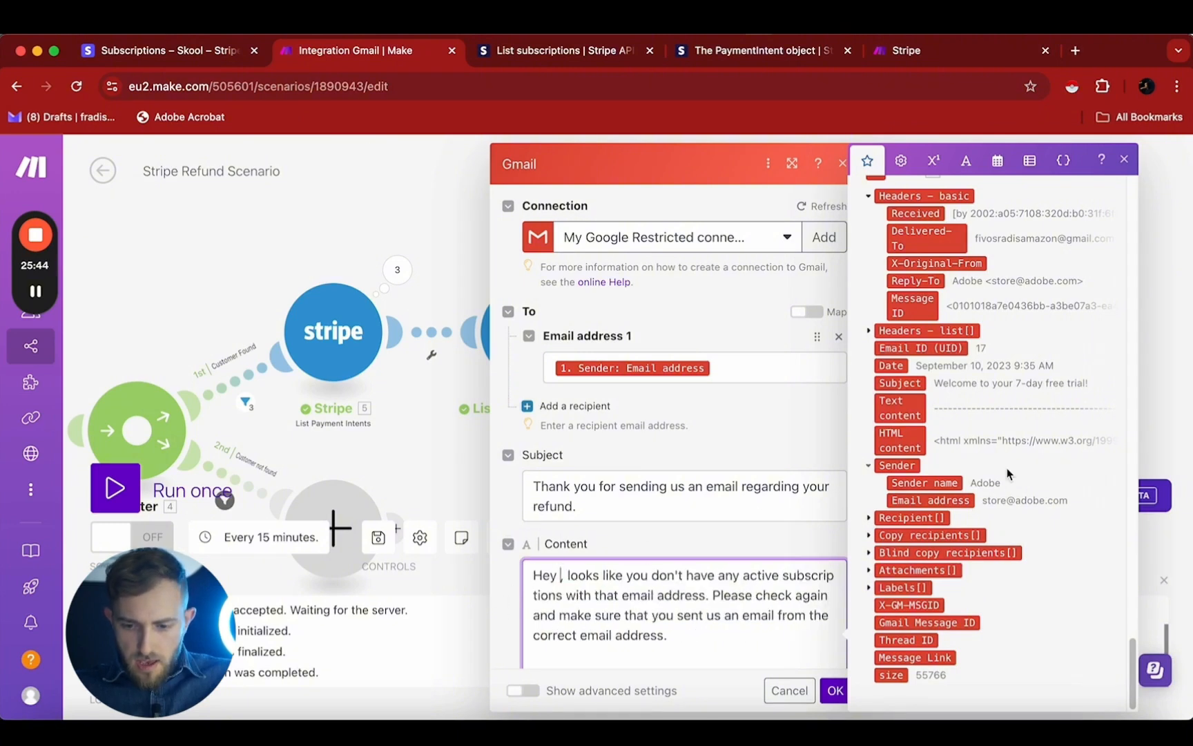
click(920, 483)
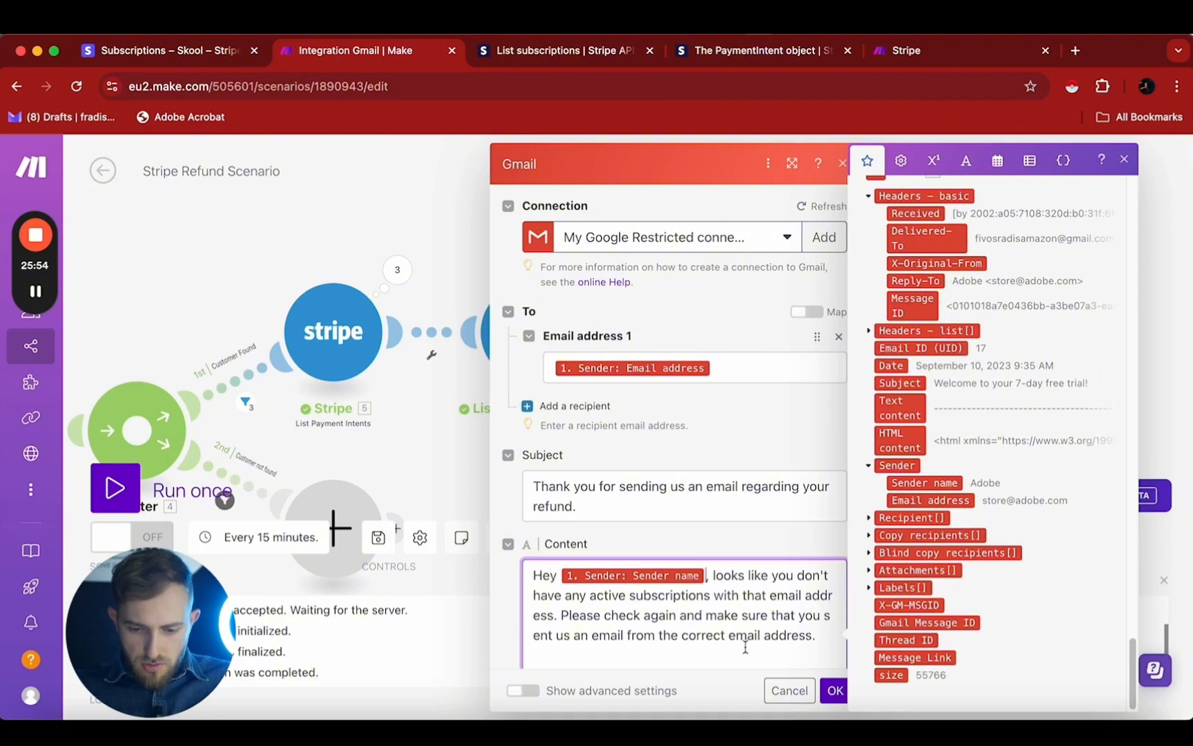
click(674, 644)
text(Best, YourCompanyName Team)
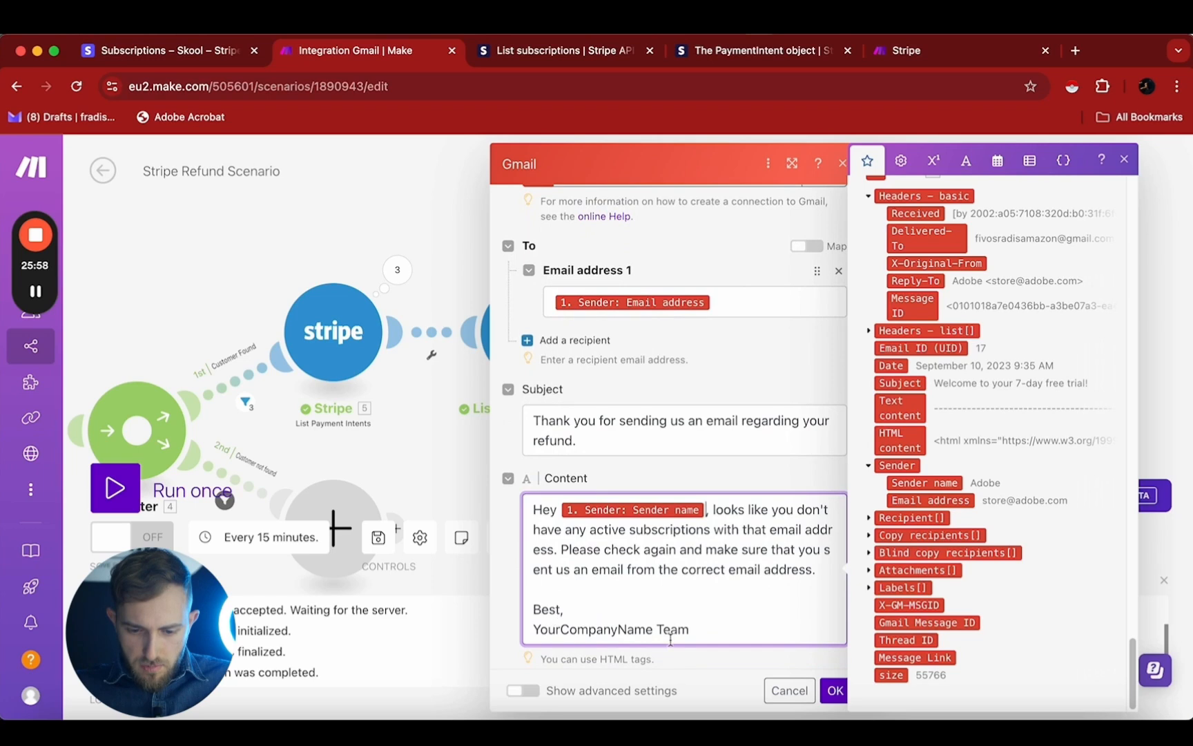
drag(562, 549, 812, 568)
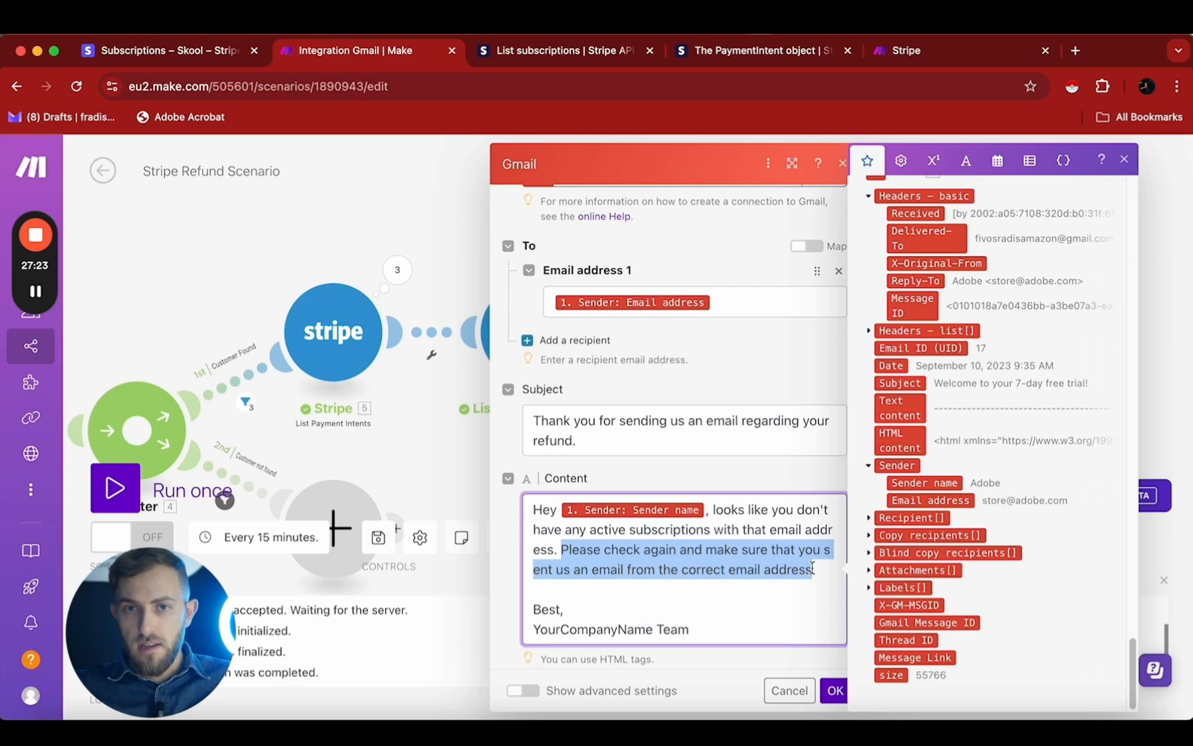
click(830, 691)
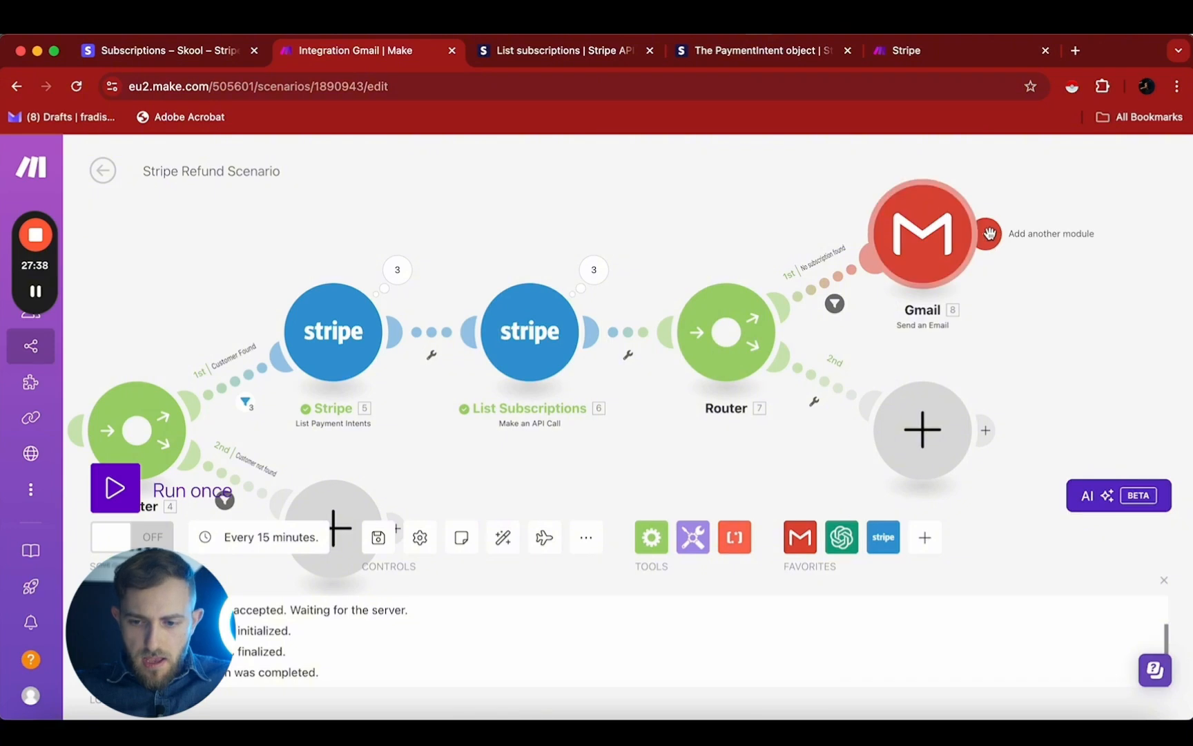
Step: Add an Airtable Create a Record module after the Gmail module, leaving its settings unconfigured
click(989, 233)
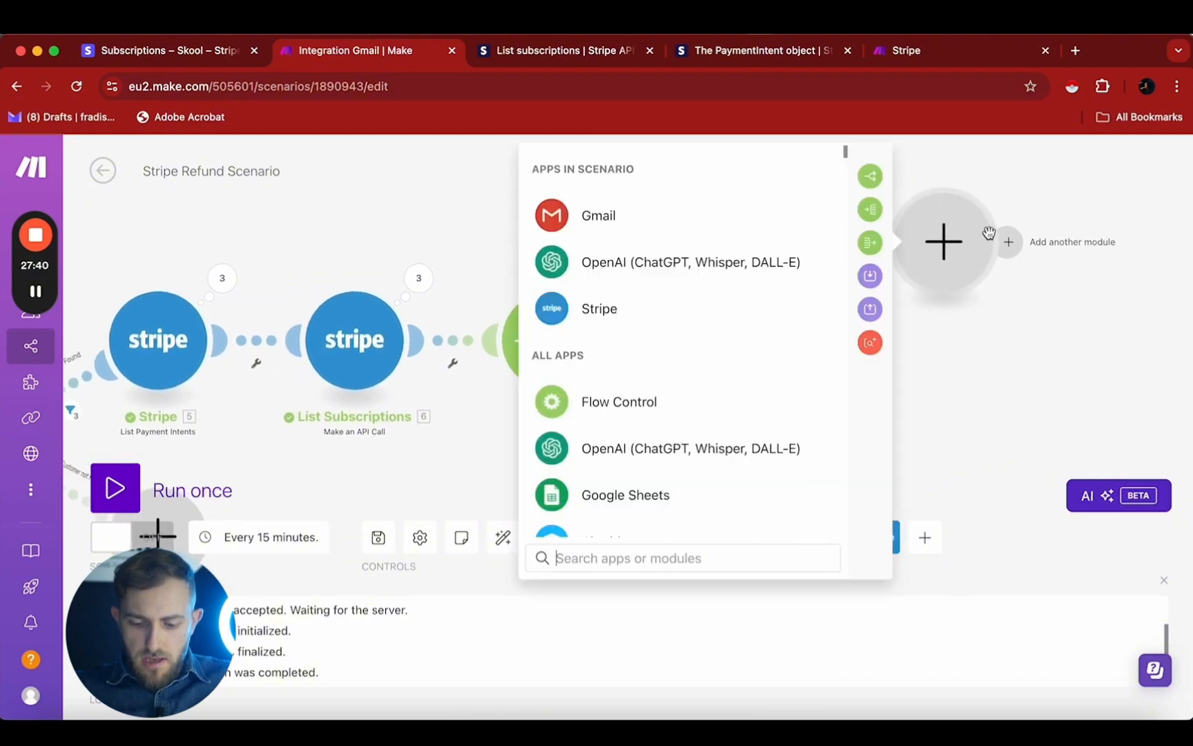
scroll(607, 487, down, 2)
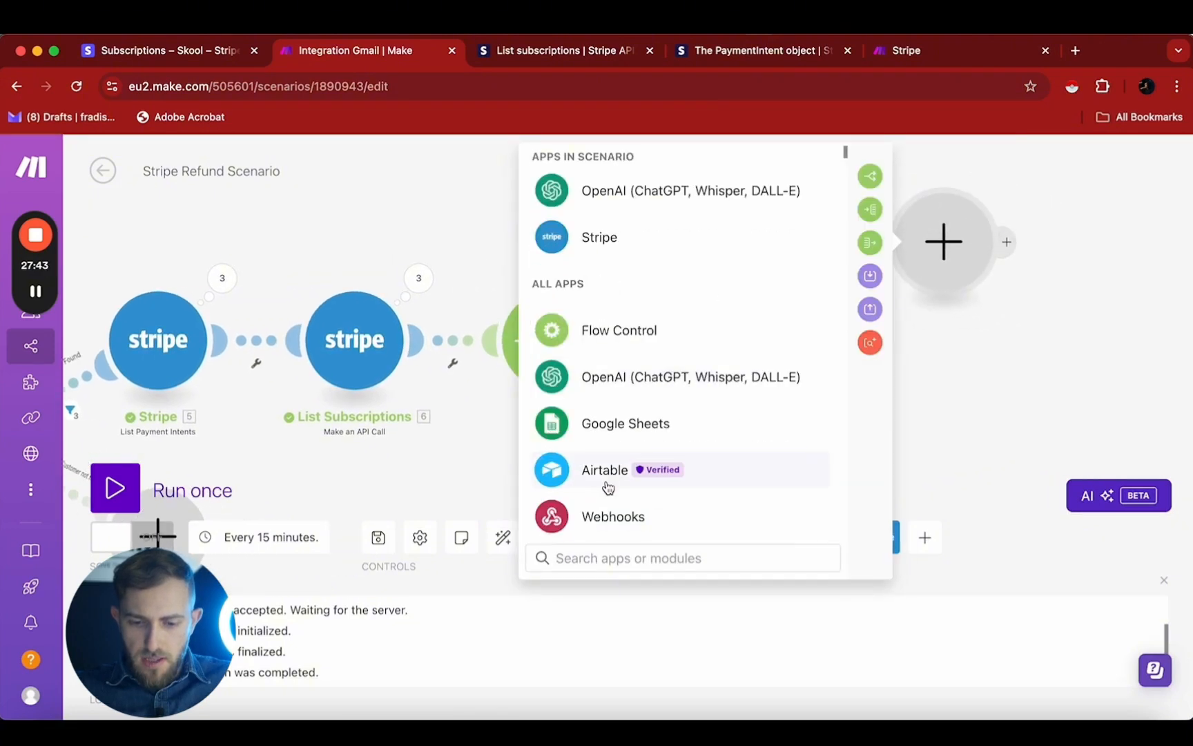
click(608, 487)
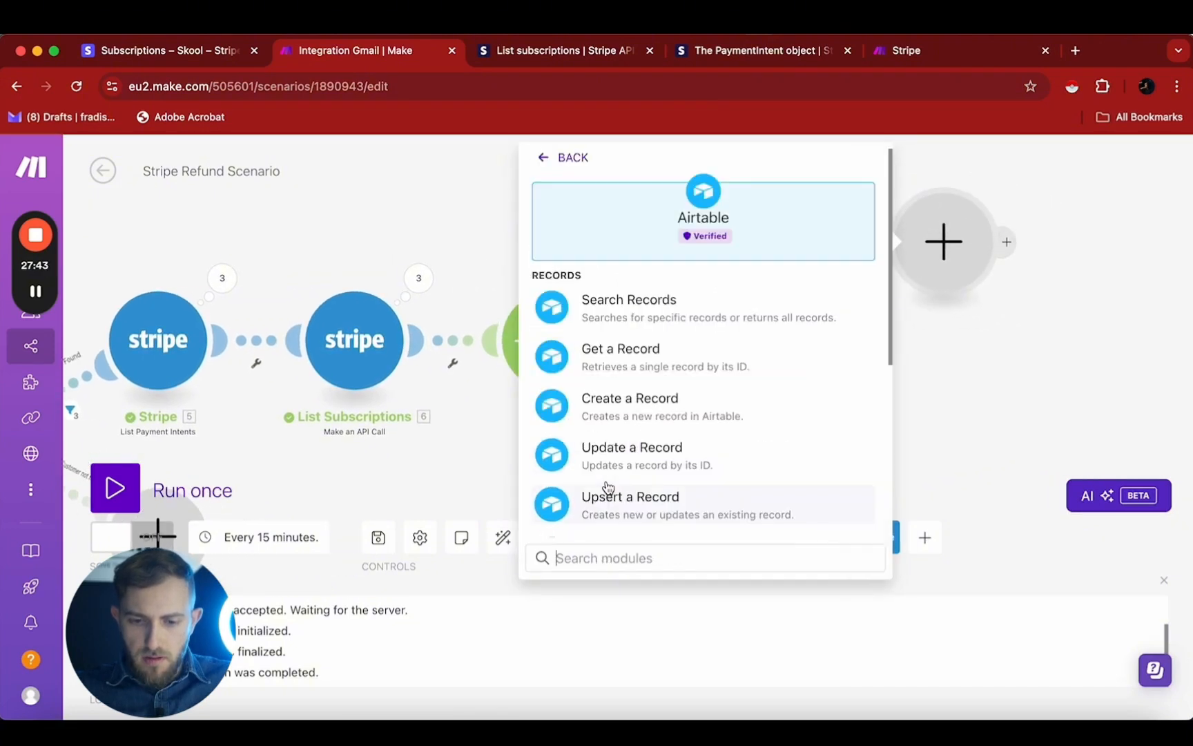
click(693, 408)
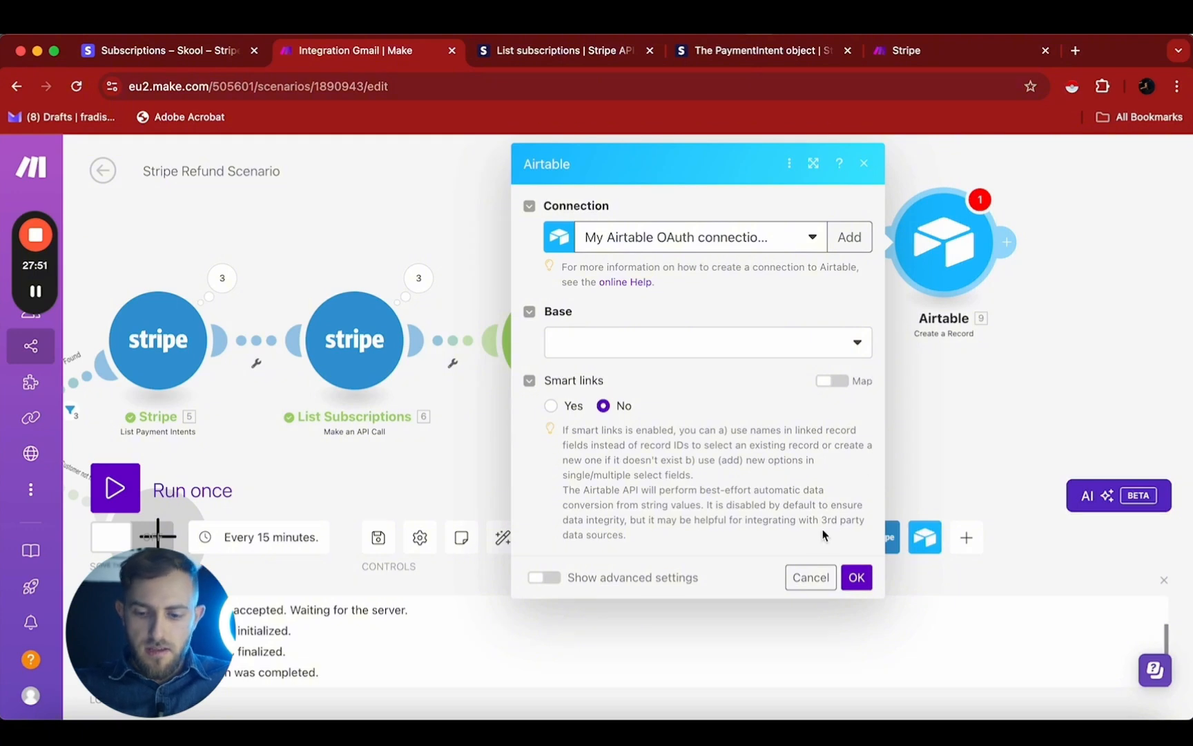
click(813, 587)
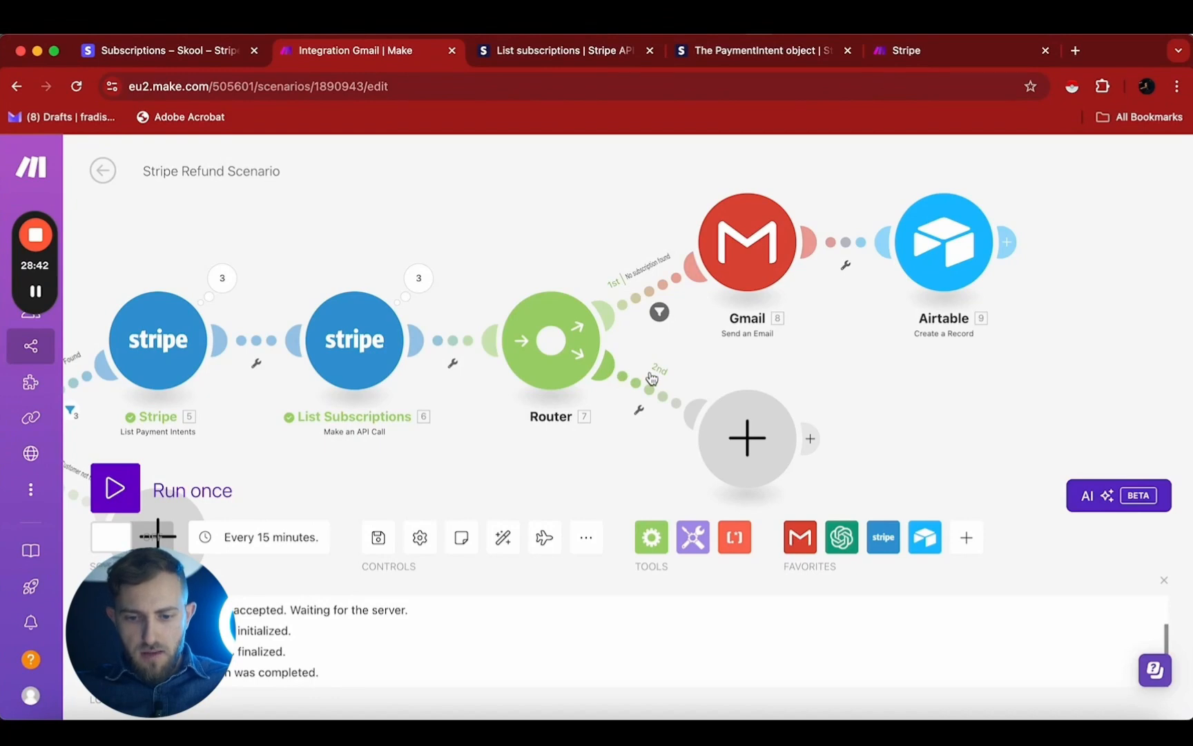
Step: Add a Stripe Make an API Call module to the second route of the subscription router
click(750, 448)
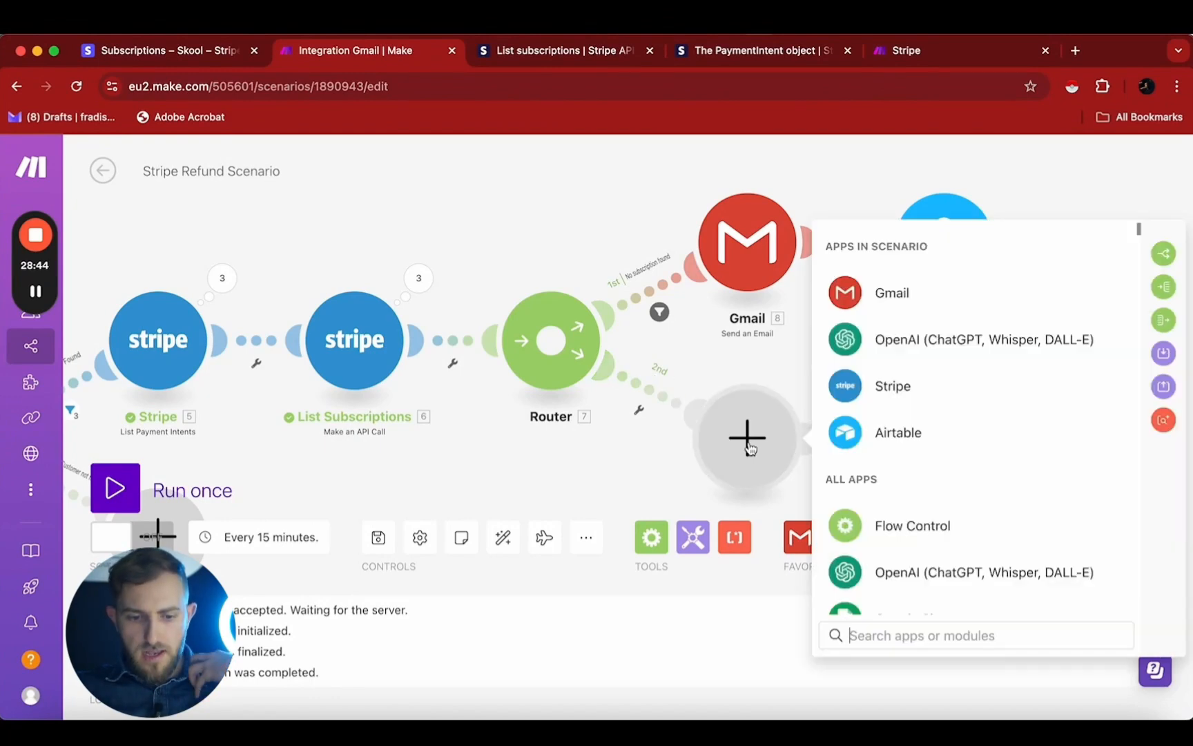
drag(514, 248, 686, 255)
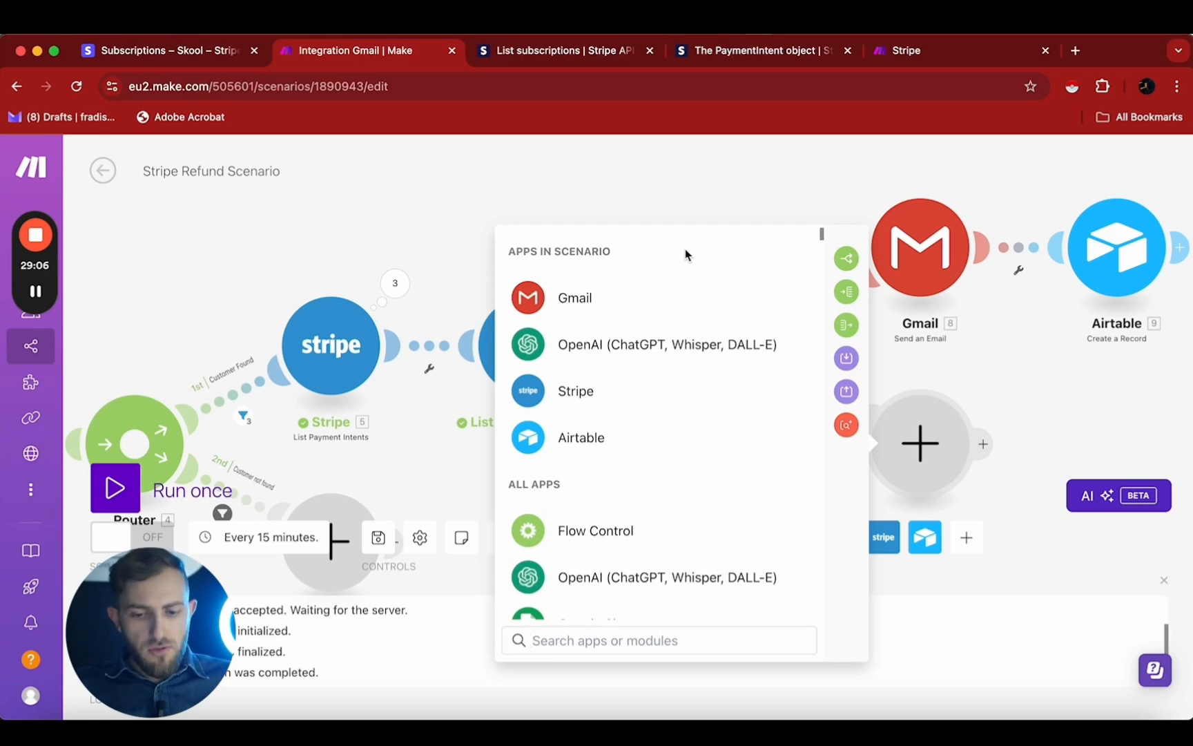
click(580, 399)
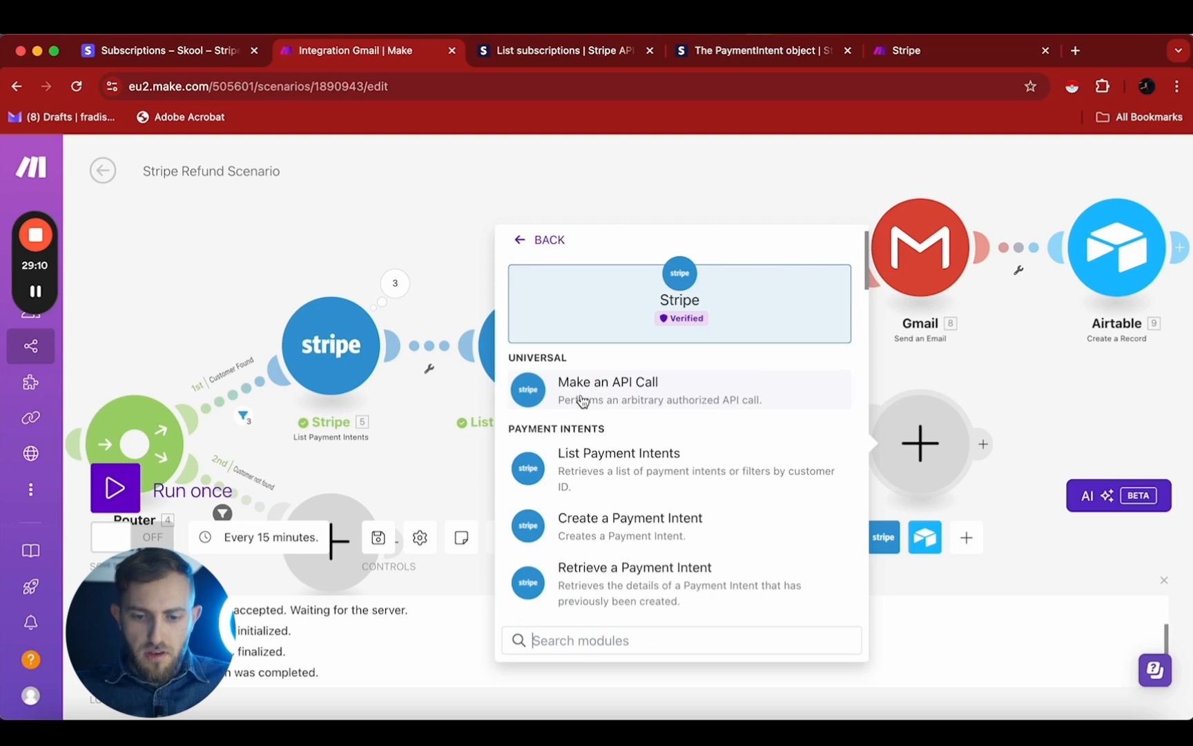
click(598, 399)
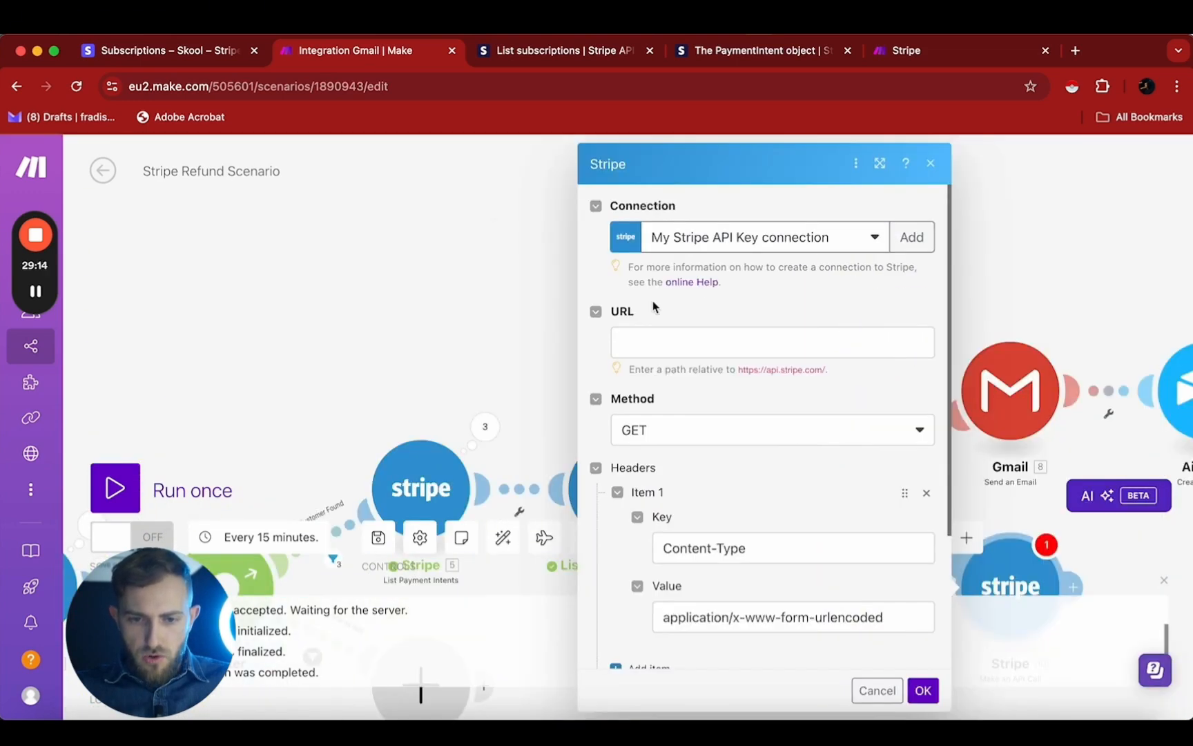
Step: Open the "Cancel a subscription" page in the Stripe API reference
click(547, 51)
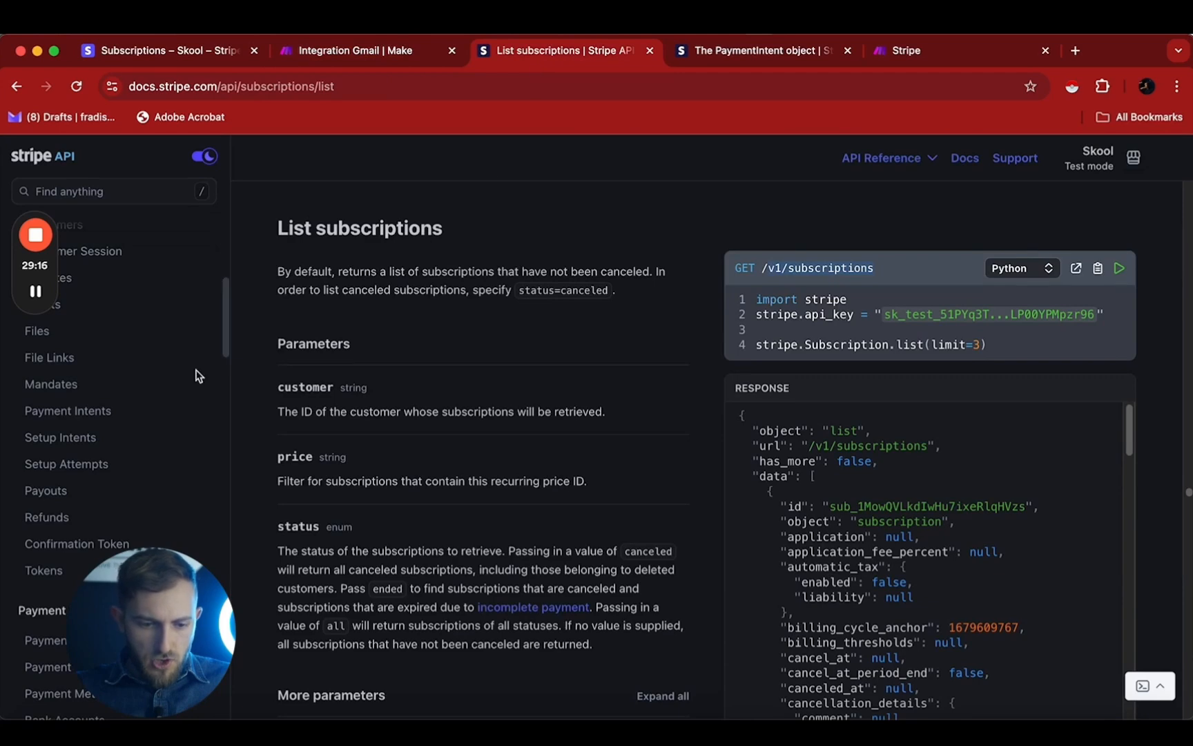
scroll(173, 444, down, 2)
scroll(162, 458, up, 5)
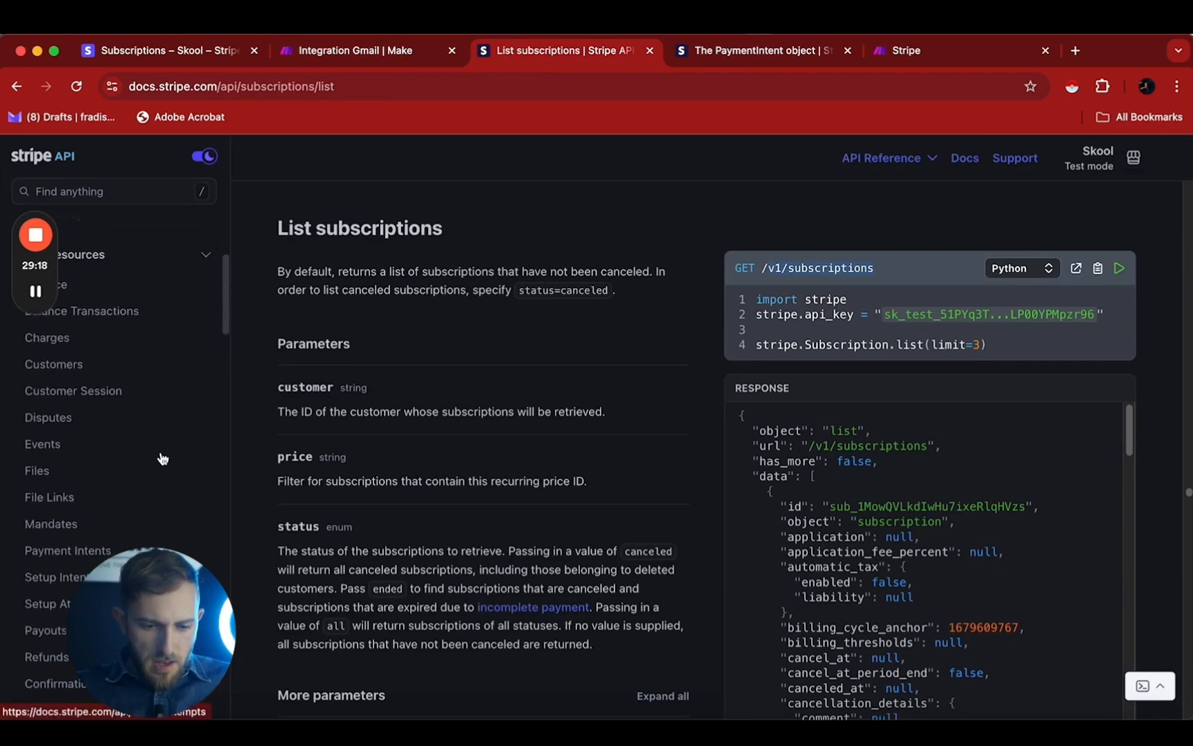
scroll(162, 458, down, 6)
scroll(162, 459, down, 10)
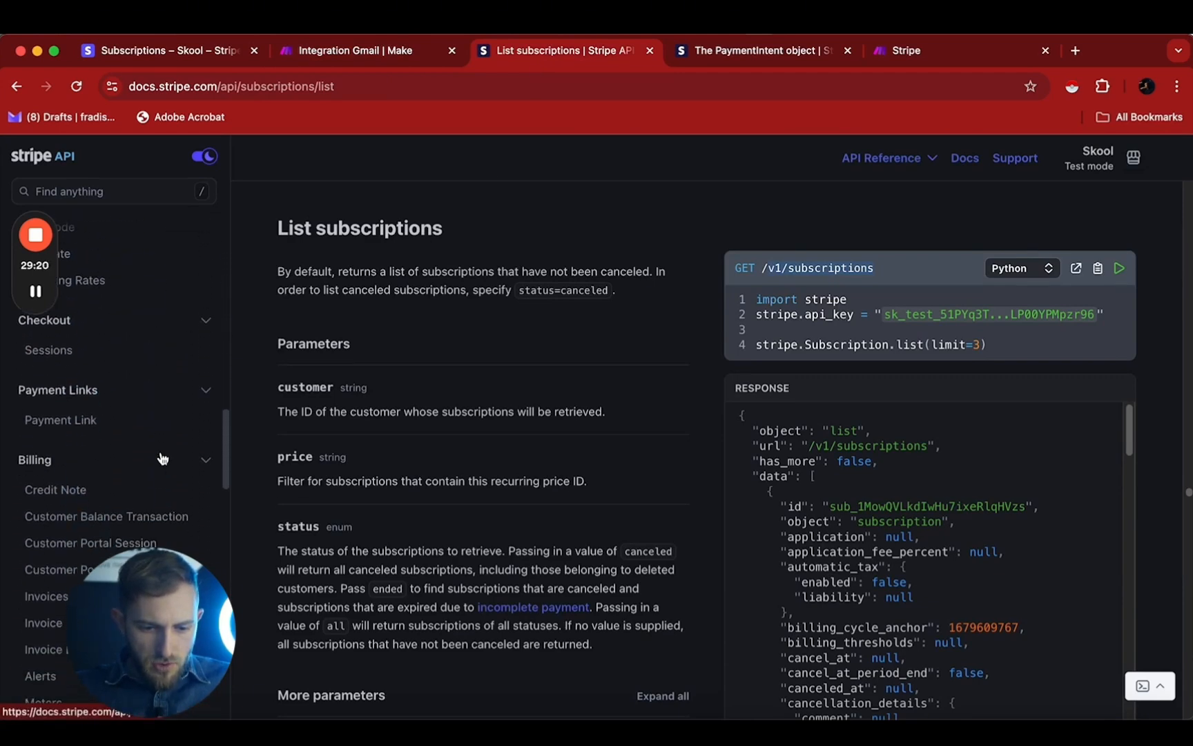
scroll(162, 456, down, 8)
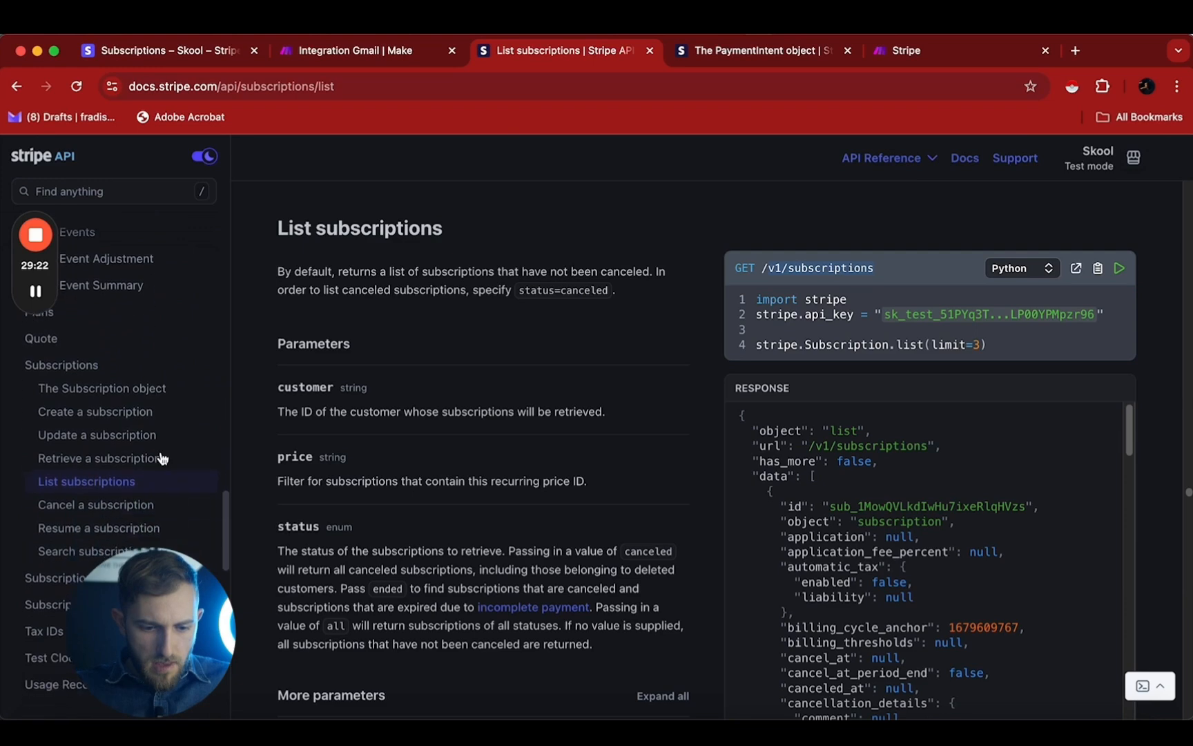
click(64, 507)
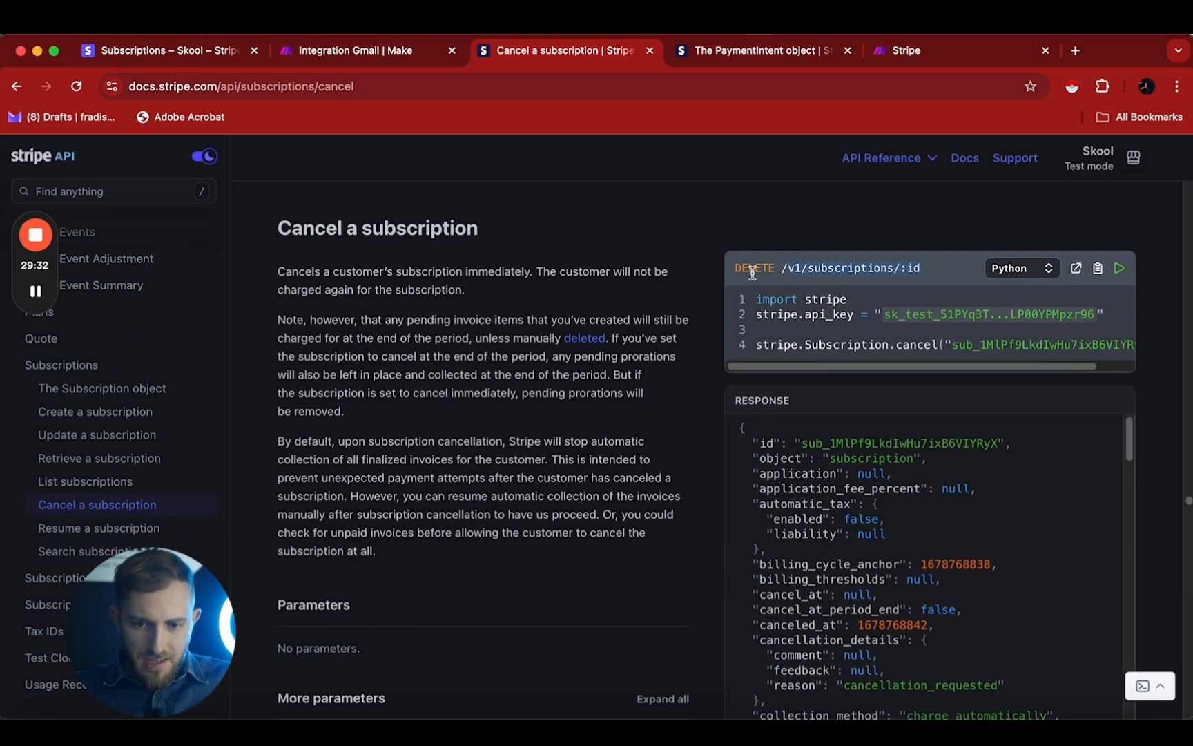
Step: Back in the Make scenario, set the API call's URL to v1/subscriptions/ followed by the mapped data[]: id from List Subscriptions
click(372, 62)
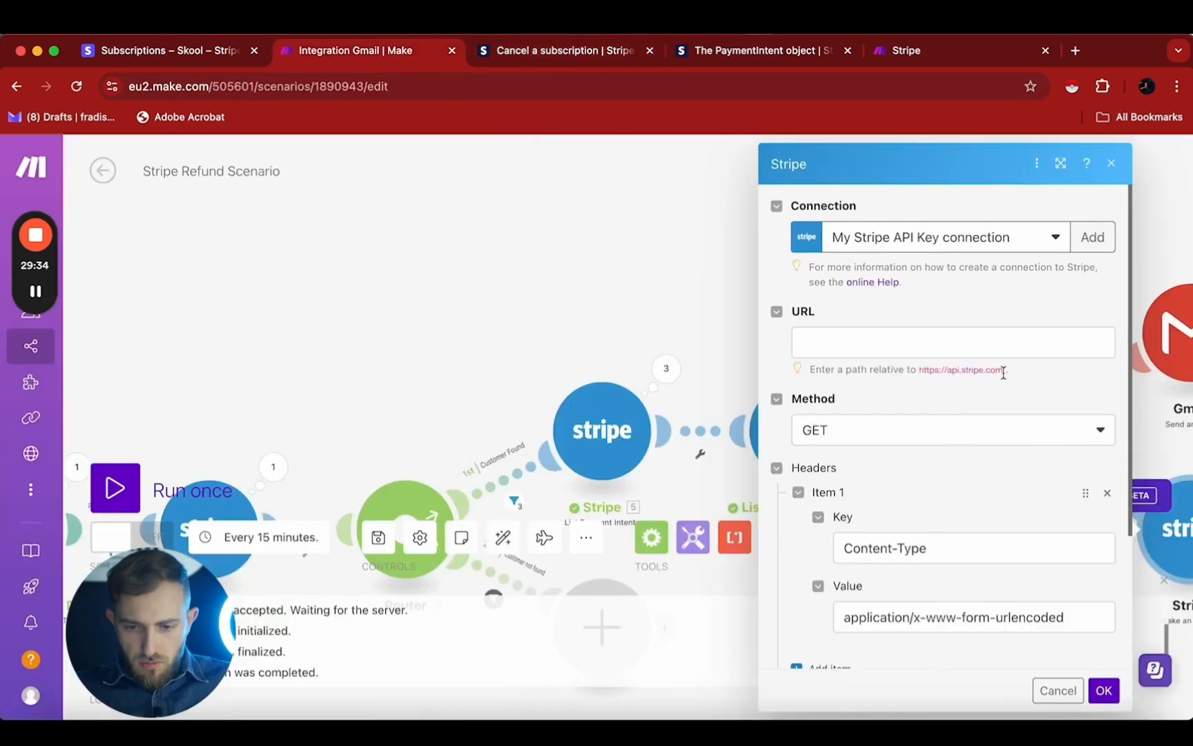
click(855, 338)
text(v1/subscriptions/:id)
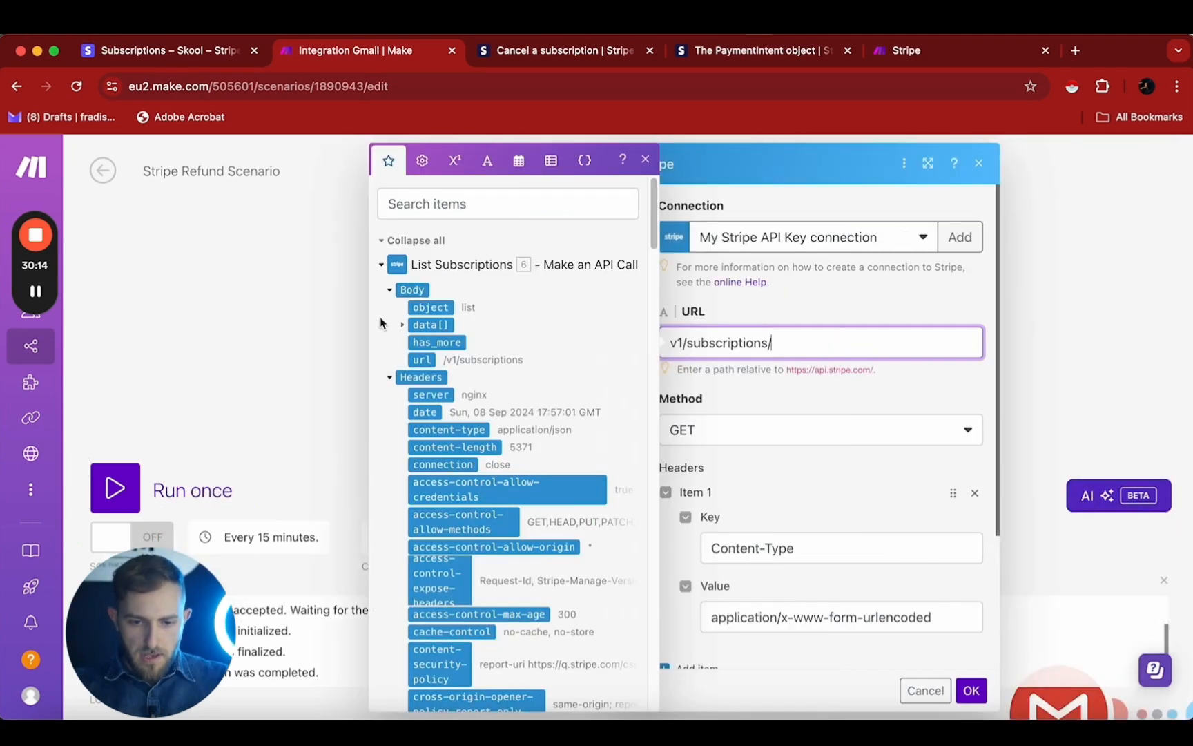
click(403, 329)
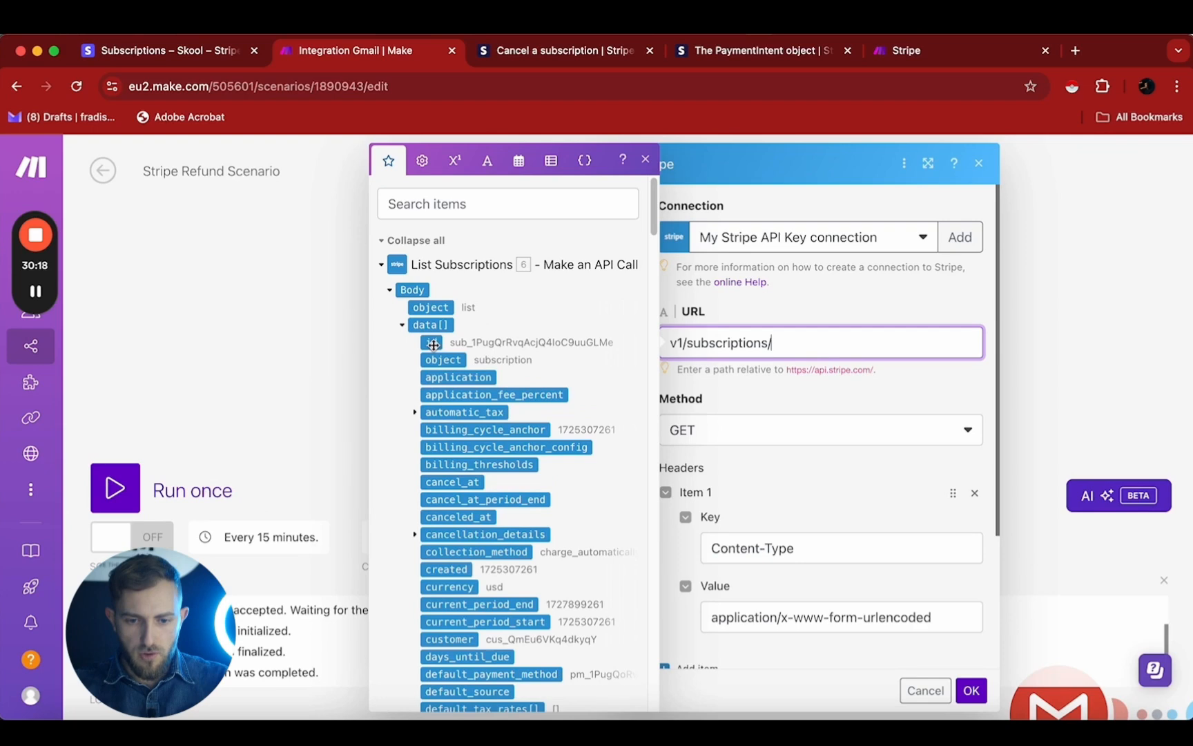
click(431, 343)
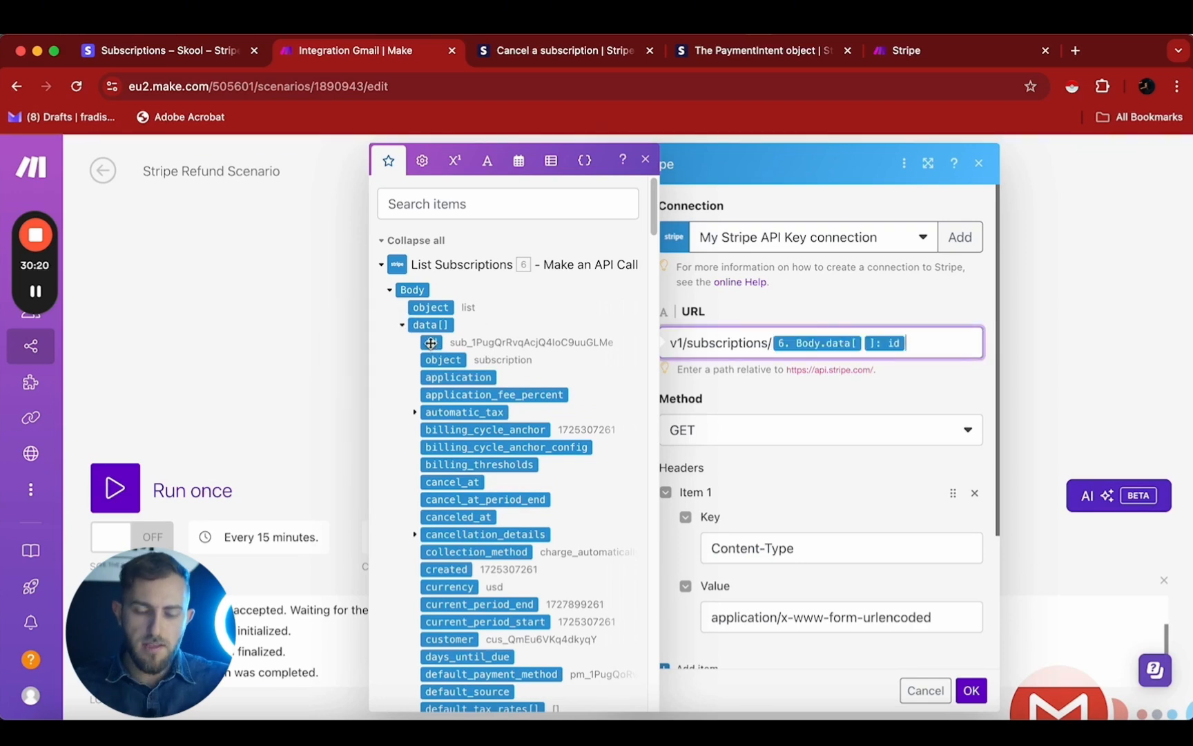
Step: Set the API call's method to DELETE, remove its Content-Type header and save the Stripe module
click(704, 431)
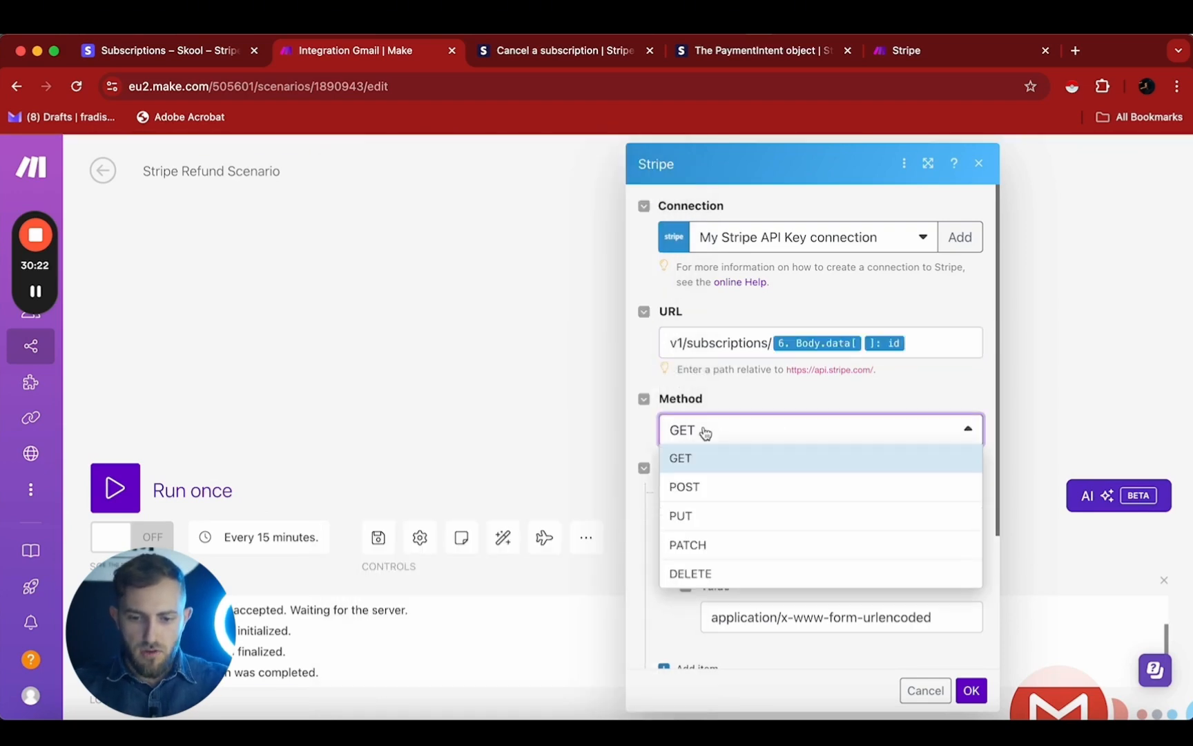
click(690, 574)
scroll(812, 525, down, 3)
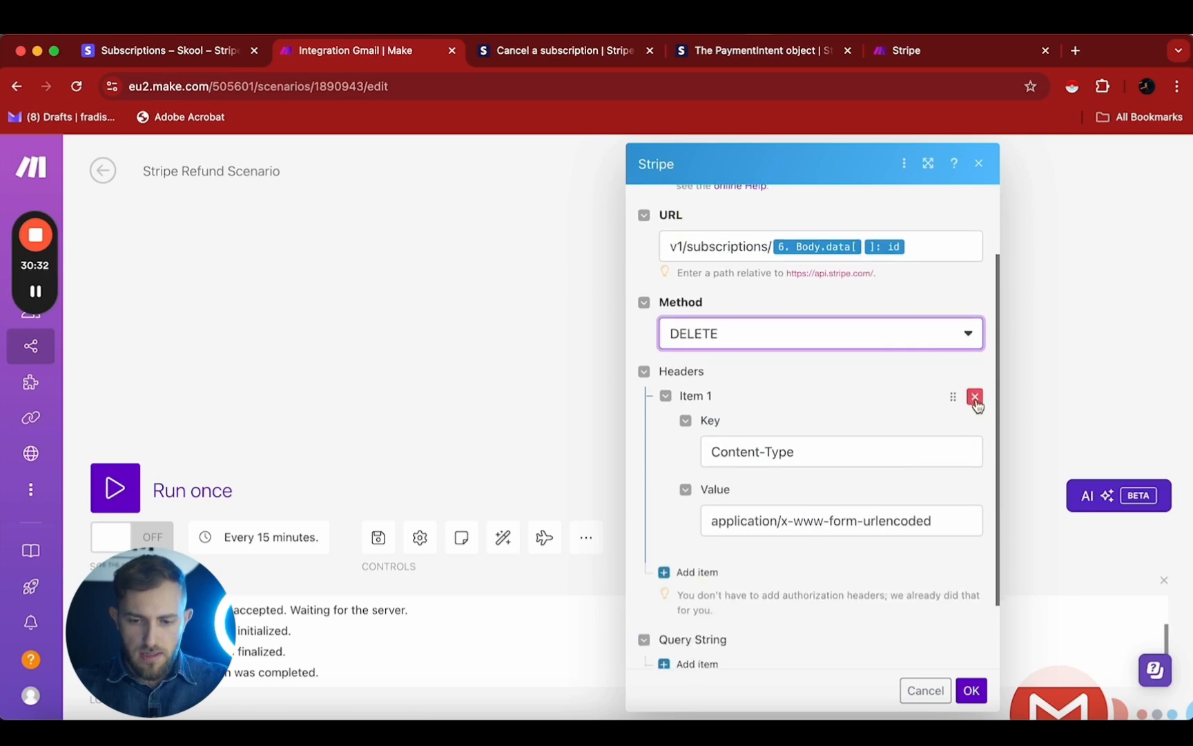
click(975, 398)
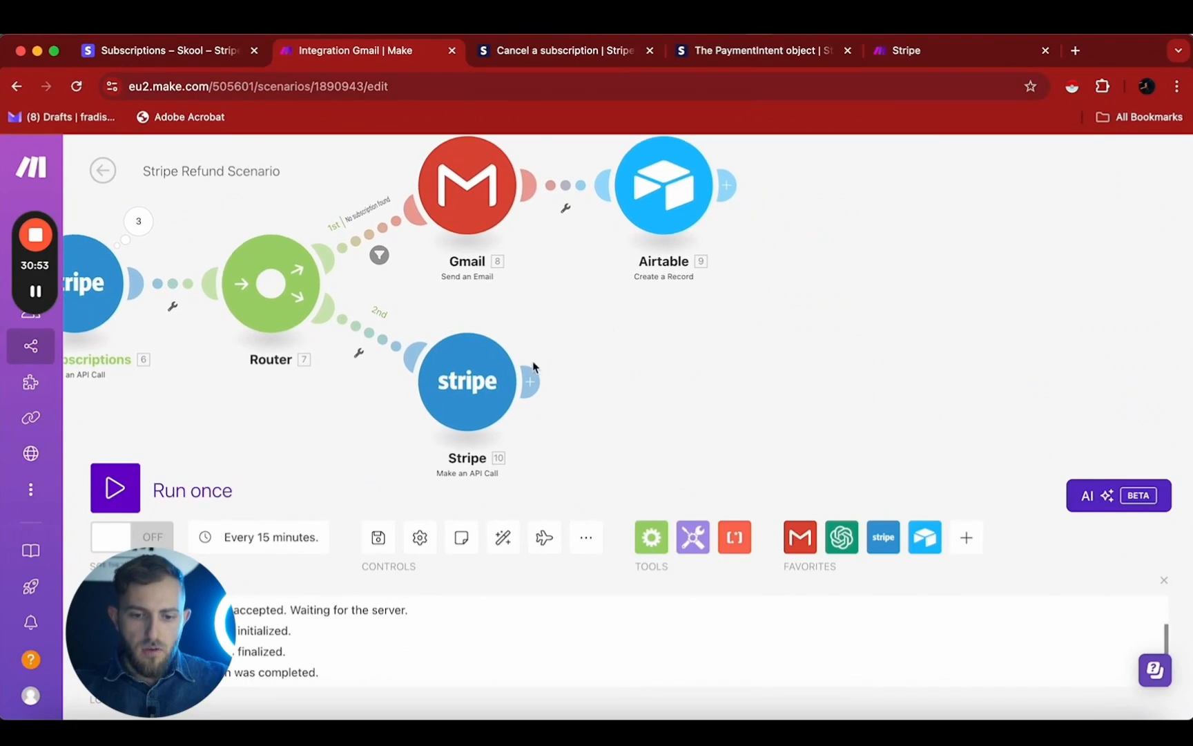
Step: Add a Tools Set multiple variables module after the Stripe API call on the second route
click(533, 380)
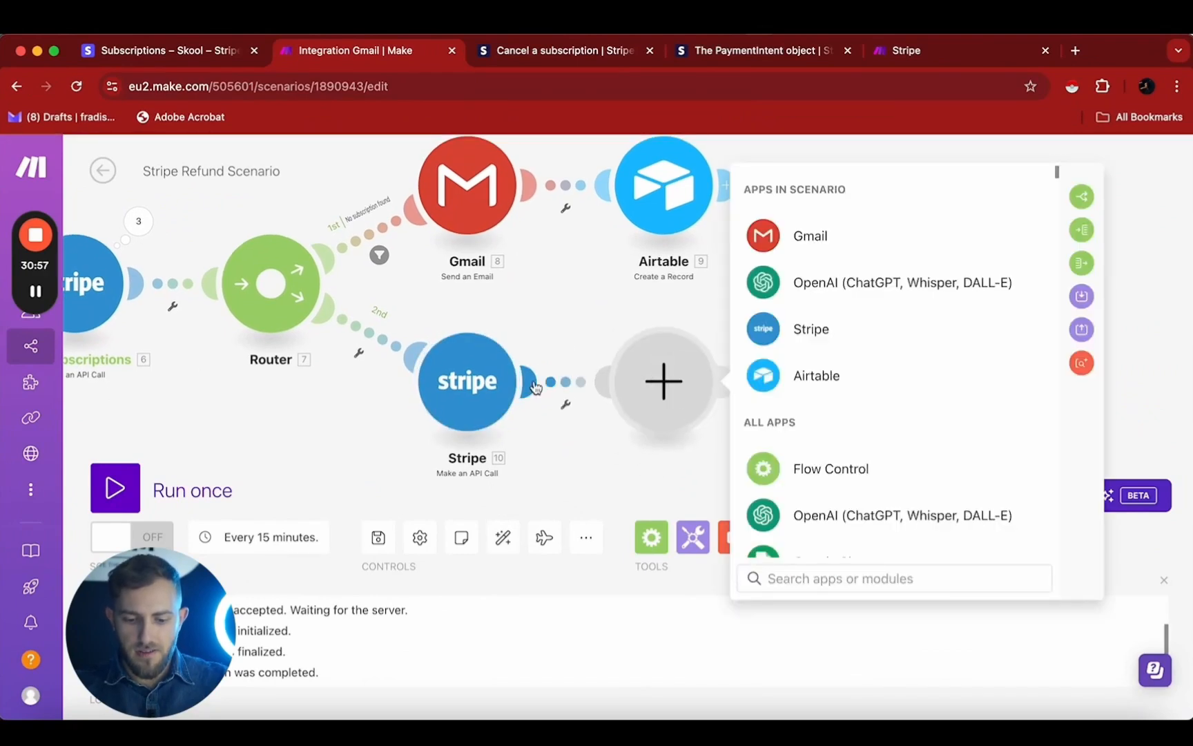
text(set)
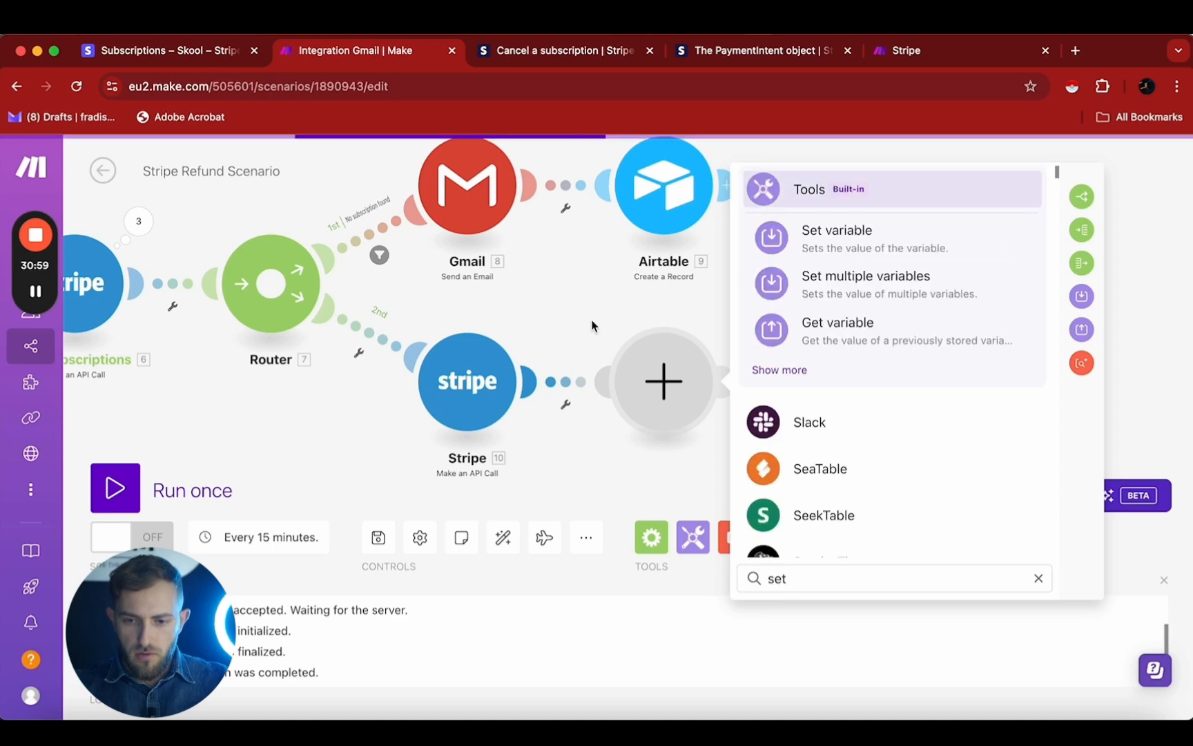
click(818, 200)
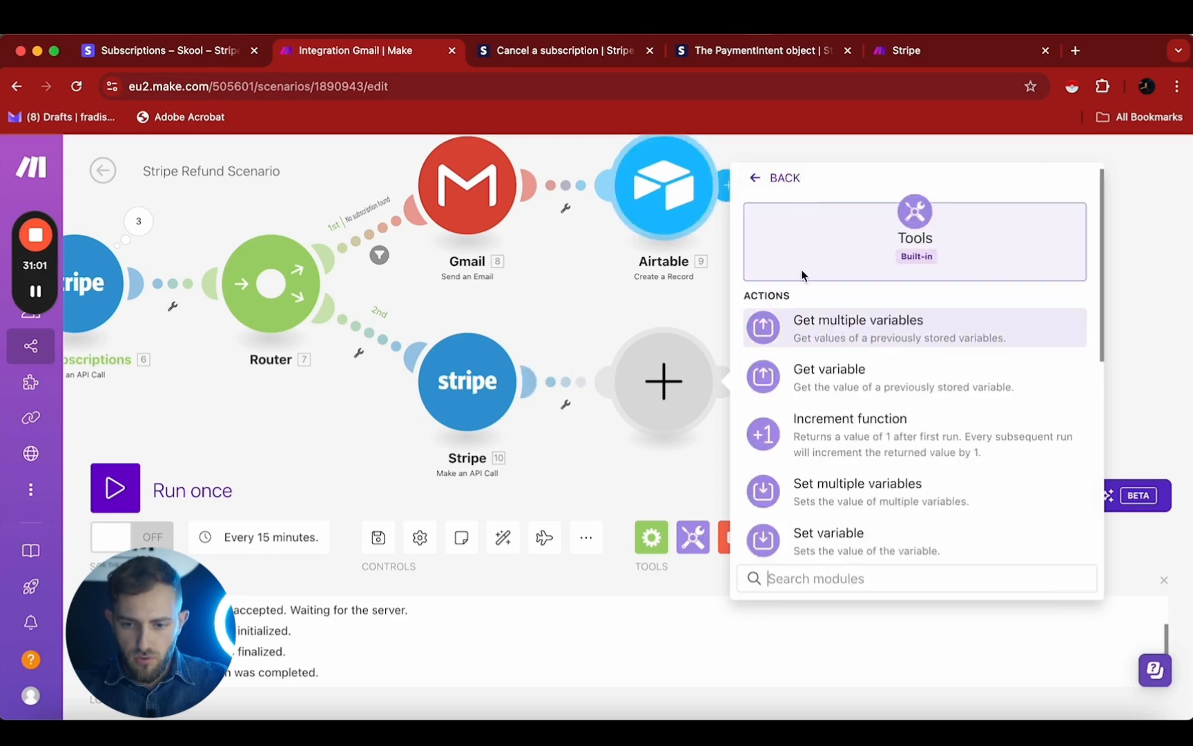
scroll(811, 415, down, 2)
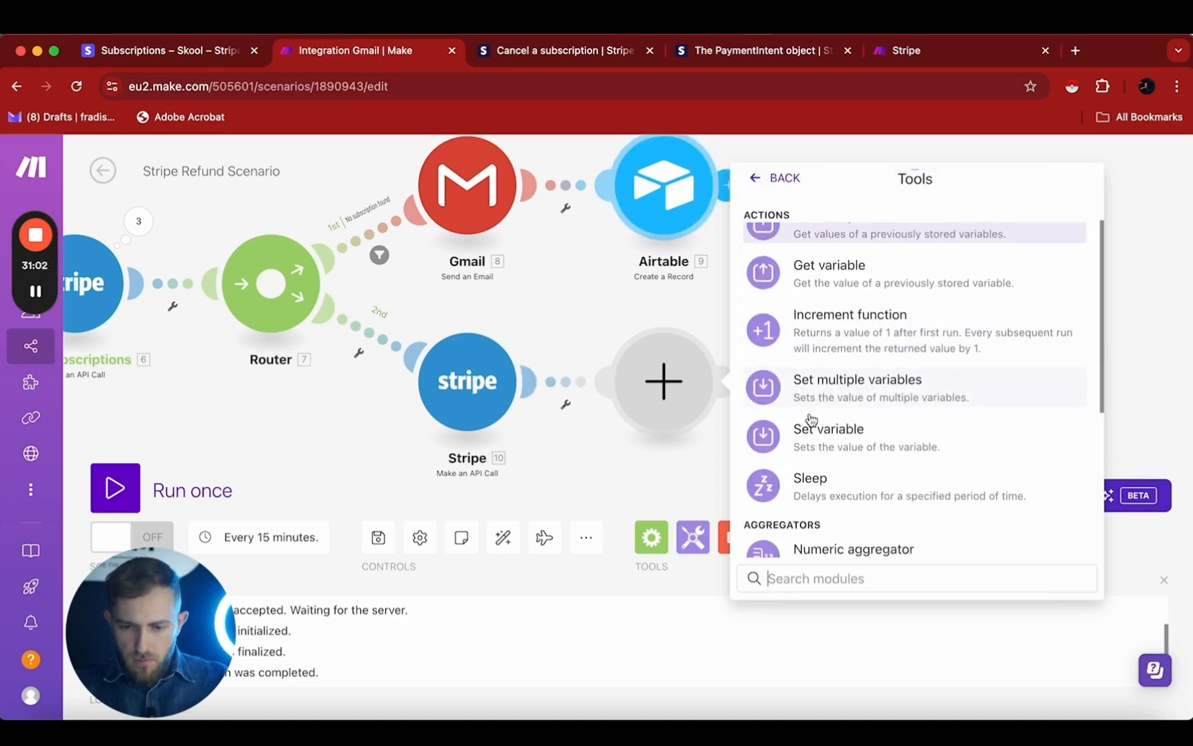
click(854, 396)
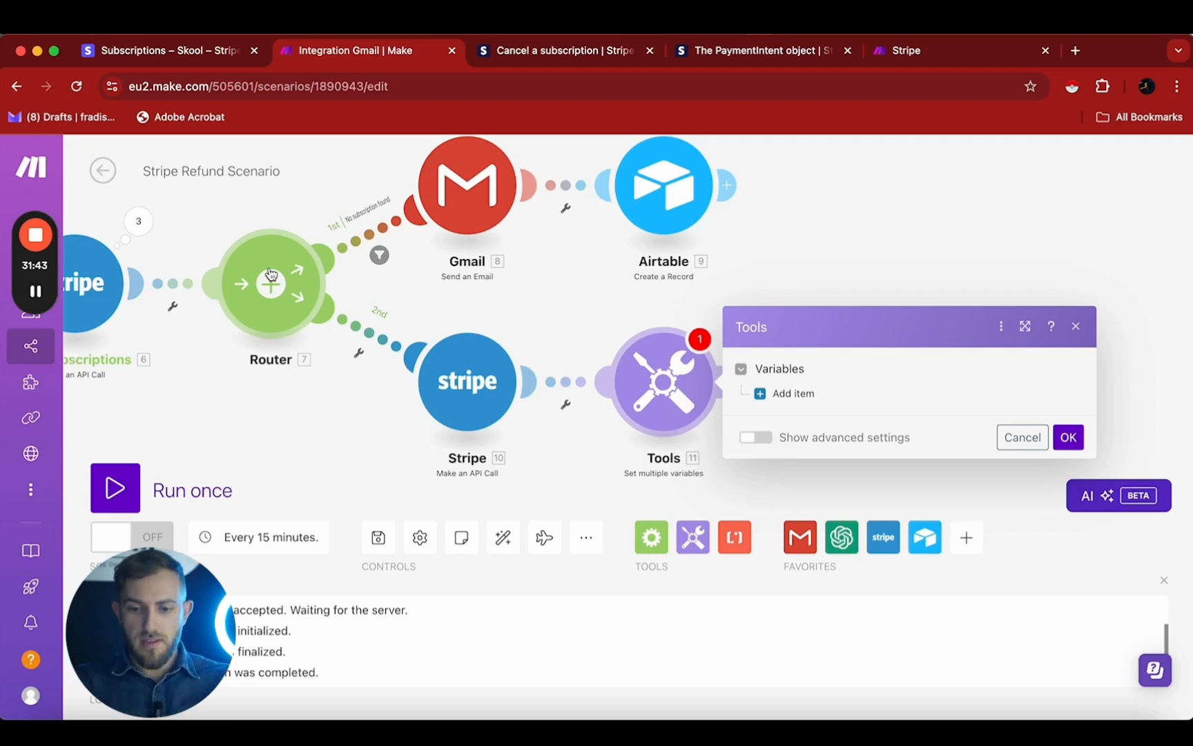
Step: Add two variable items and name the first one "Start Time of Subscription"
click(777, 395)
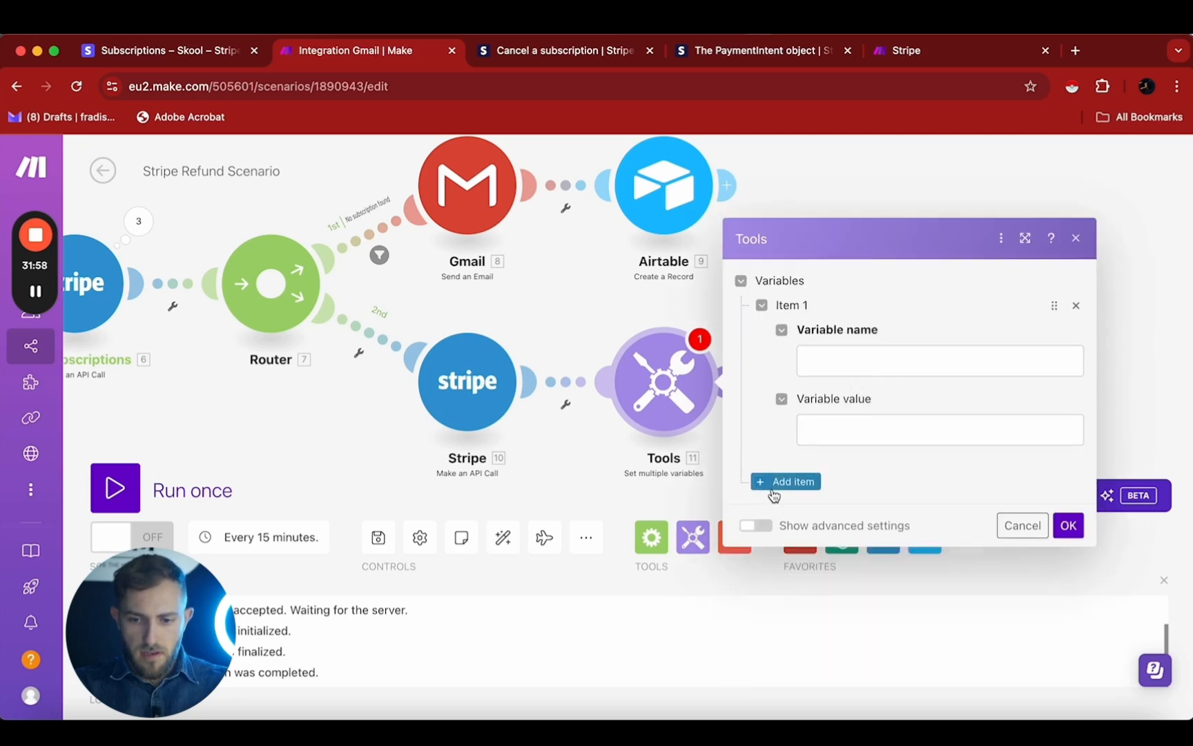
click(776, 479)
click(853, 289)
text(Start Time of Subscription)
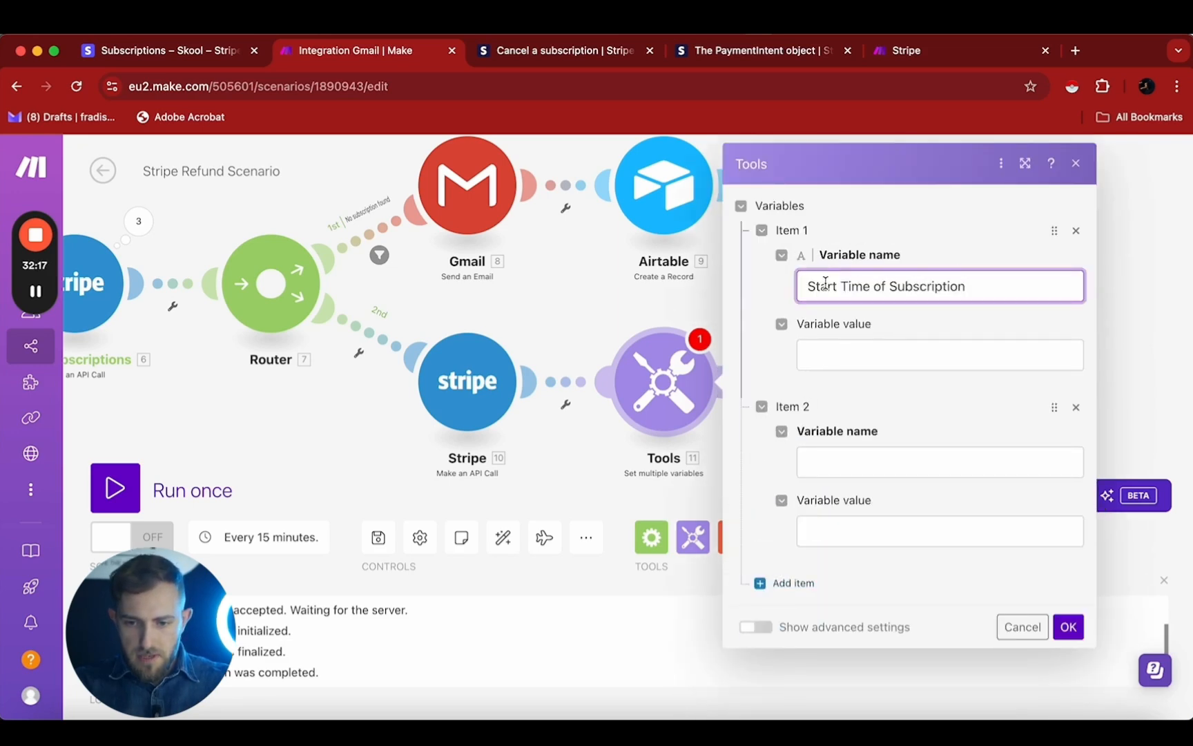
Step: Map the value of the "Start Time of Subscription" variable to data[]: created from List Subscriptions
click(824, 366)
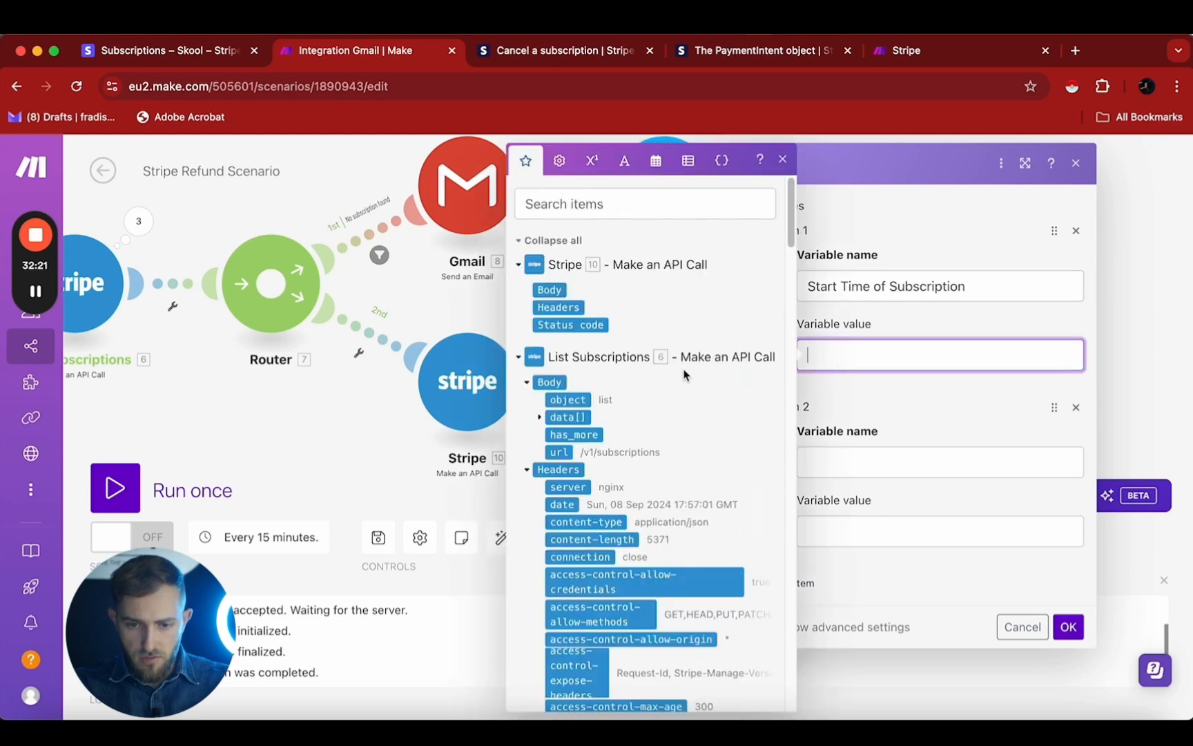
scroll(638, 417, down, 2)
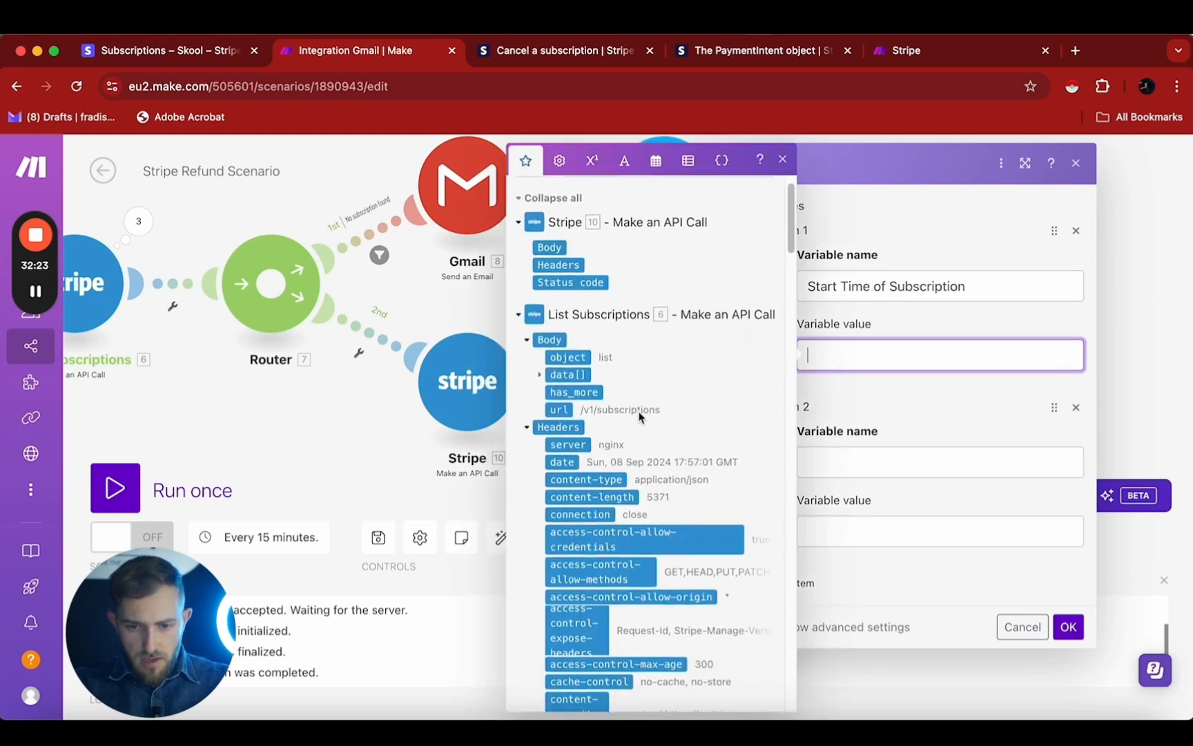
click(541, 356)
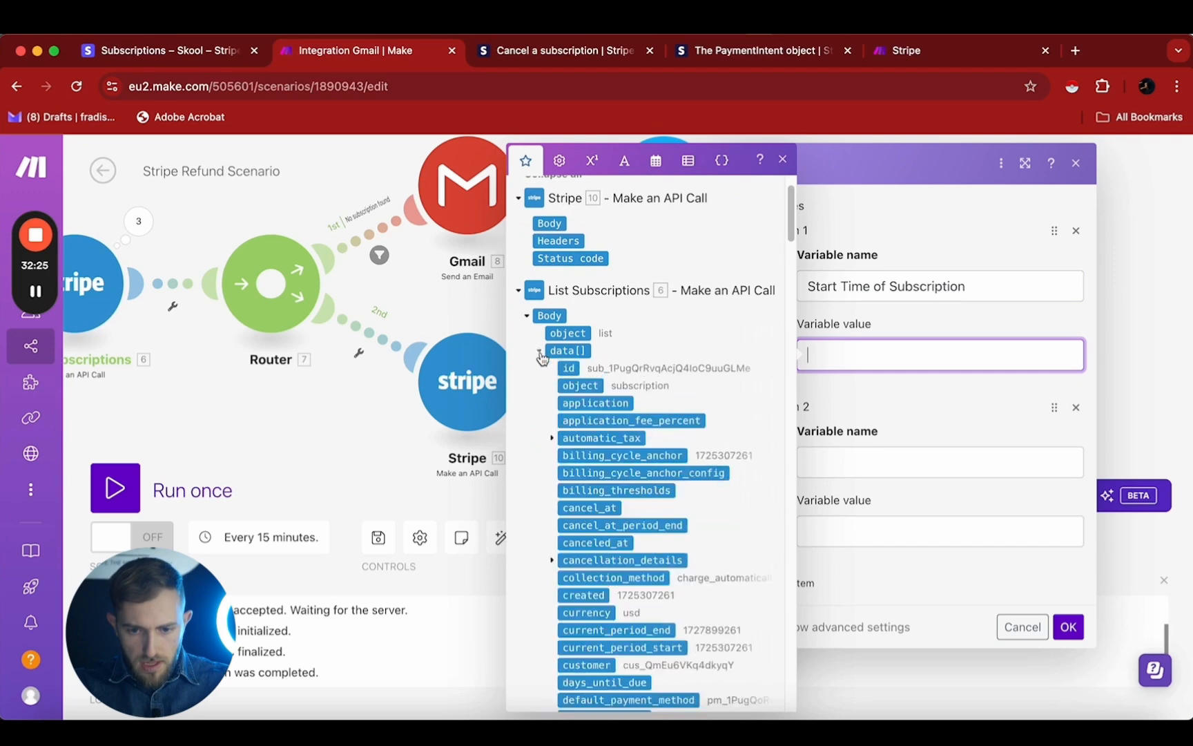
scroll(624, 442, down, 5)
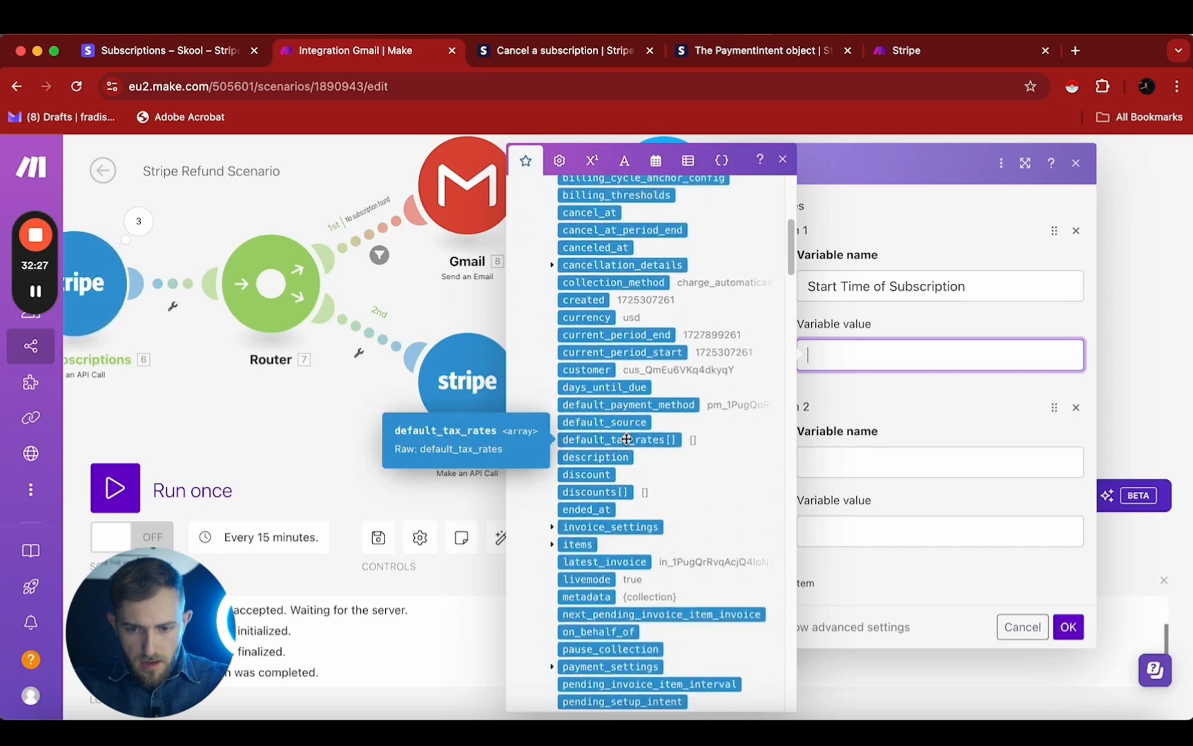
scroll(626, 440, up, 2)
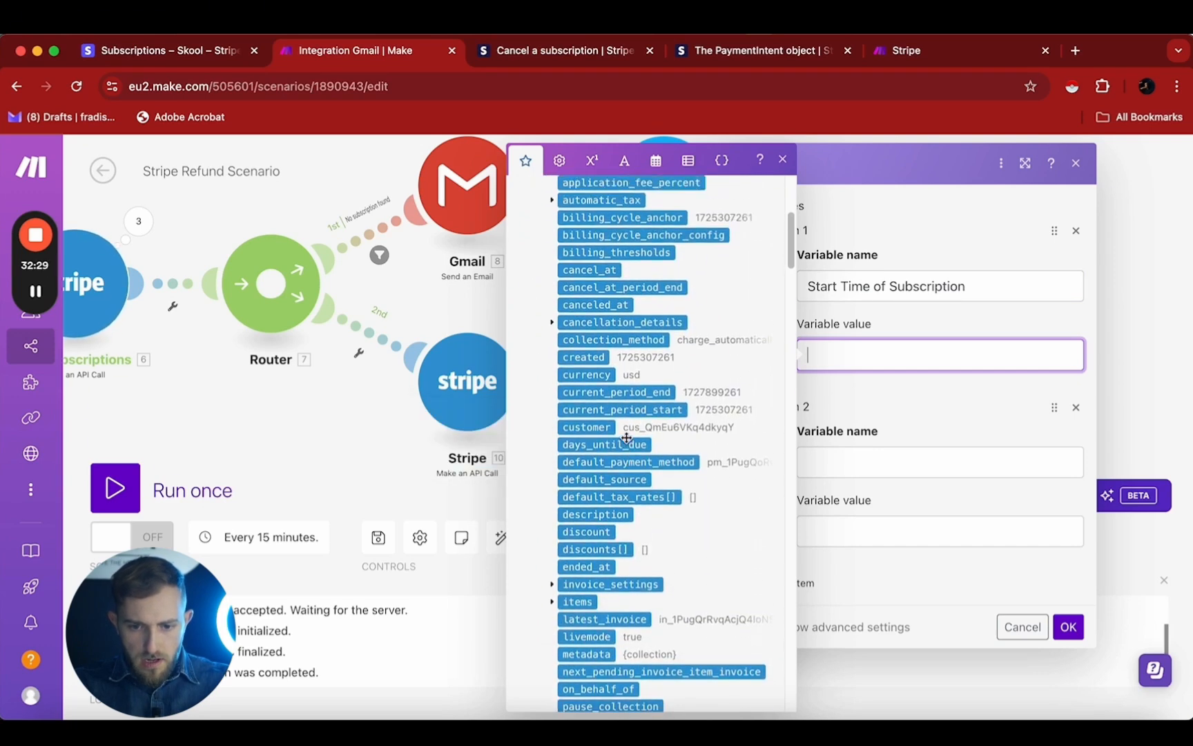
click(585, 358)
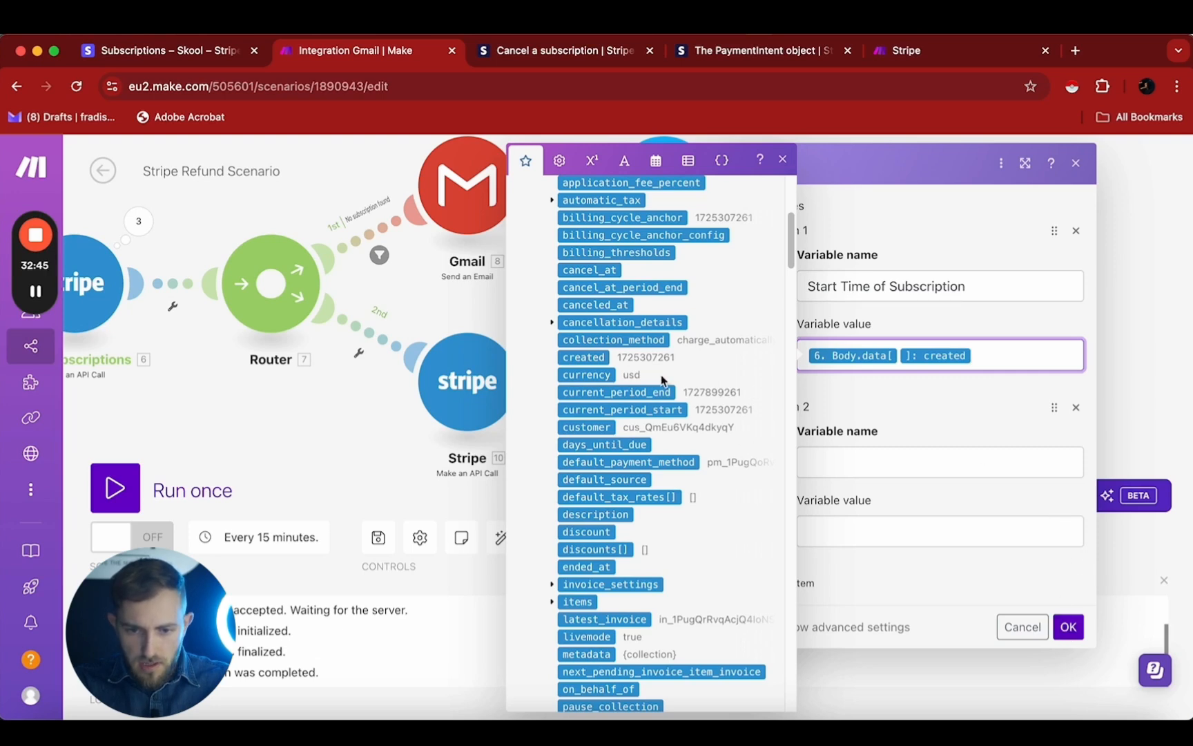
scroll(661, 373, up, 5)
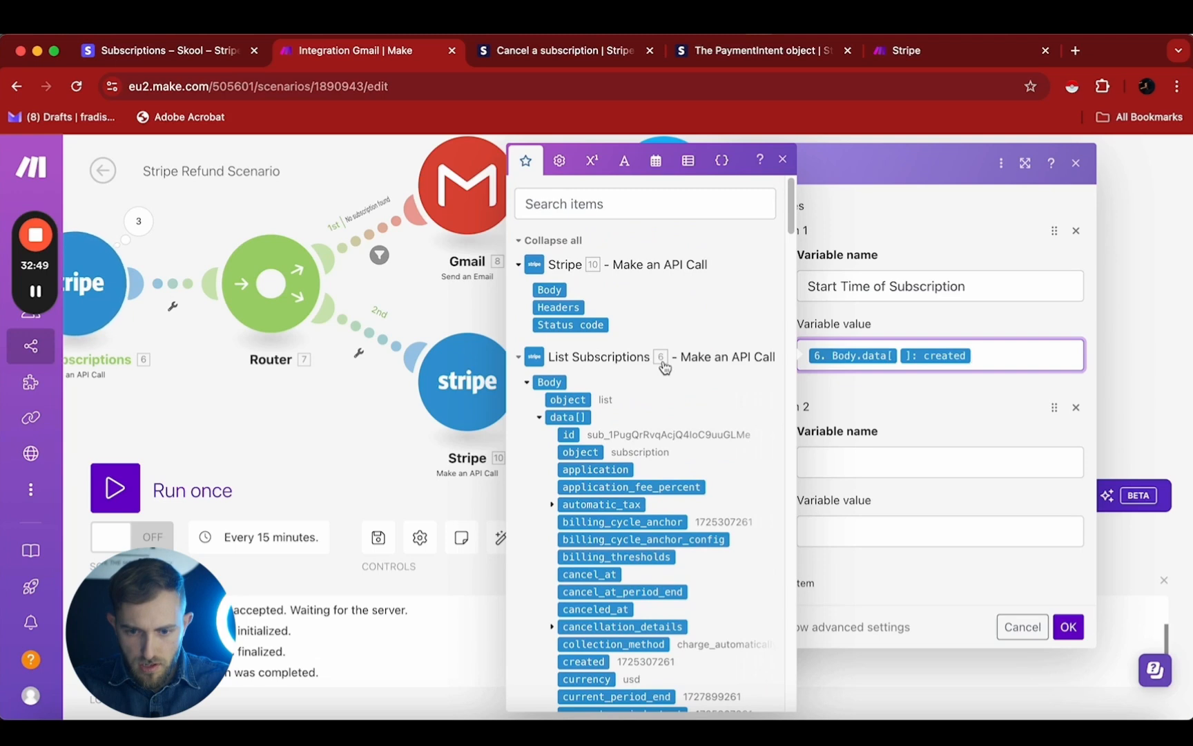
Step: Save the Set multiple variables module with only the Start Time of Subscription variable, without the empty second item
click(1068, 626)
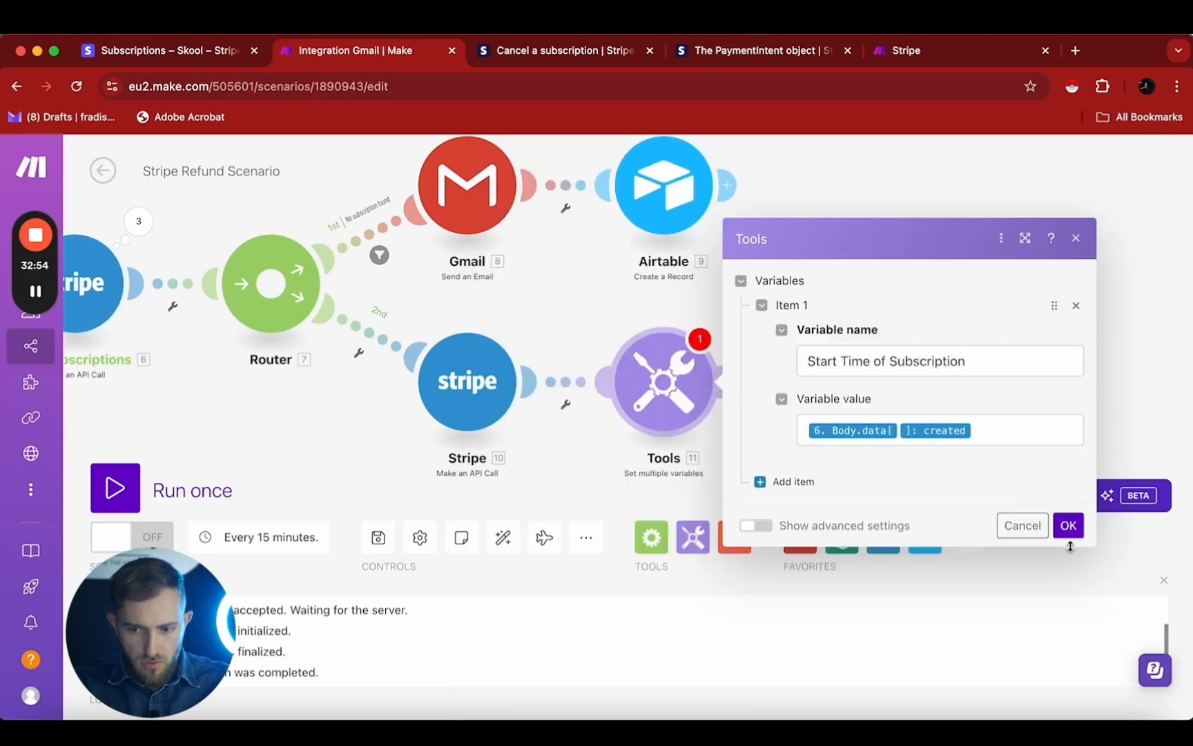
click(1068, 526)
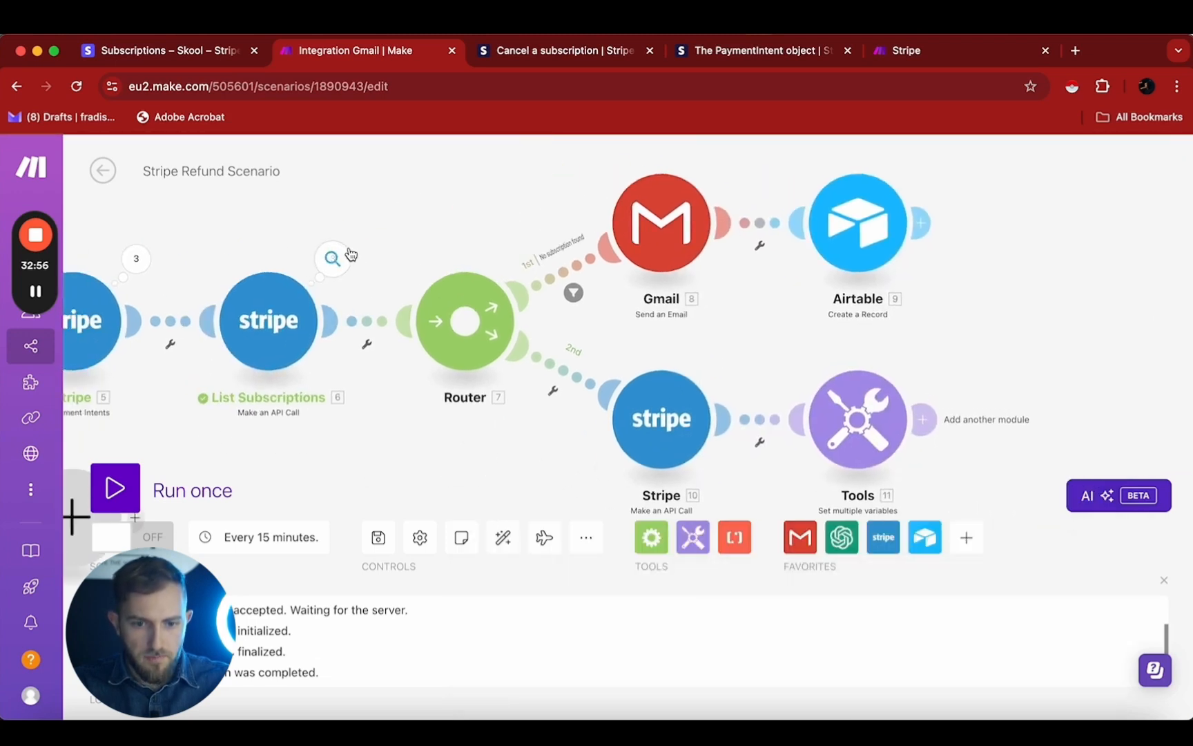
Step: Inspect the List Subscriptions module's Operation 1 output, expanding Body, data and the first collection to see the subscription fields
click(334, 259)
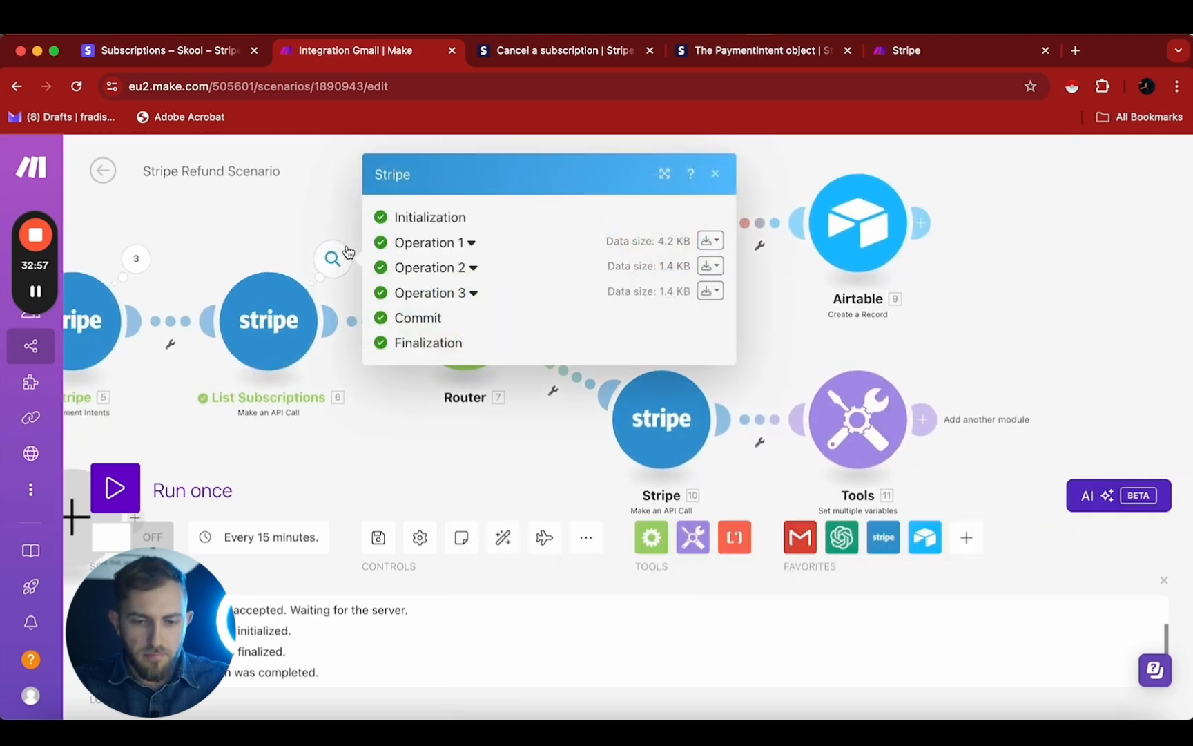
click(470, 246)
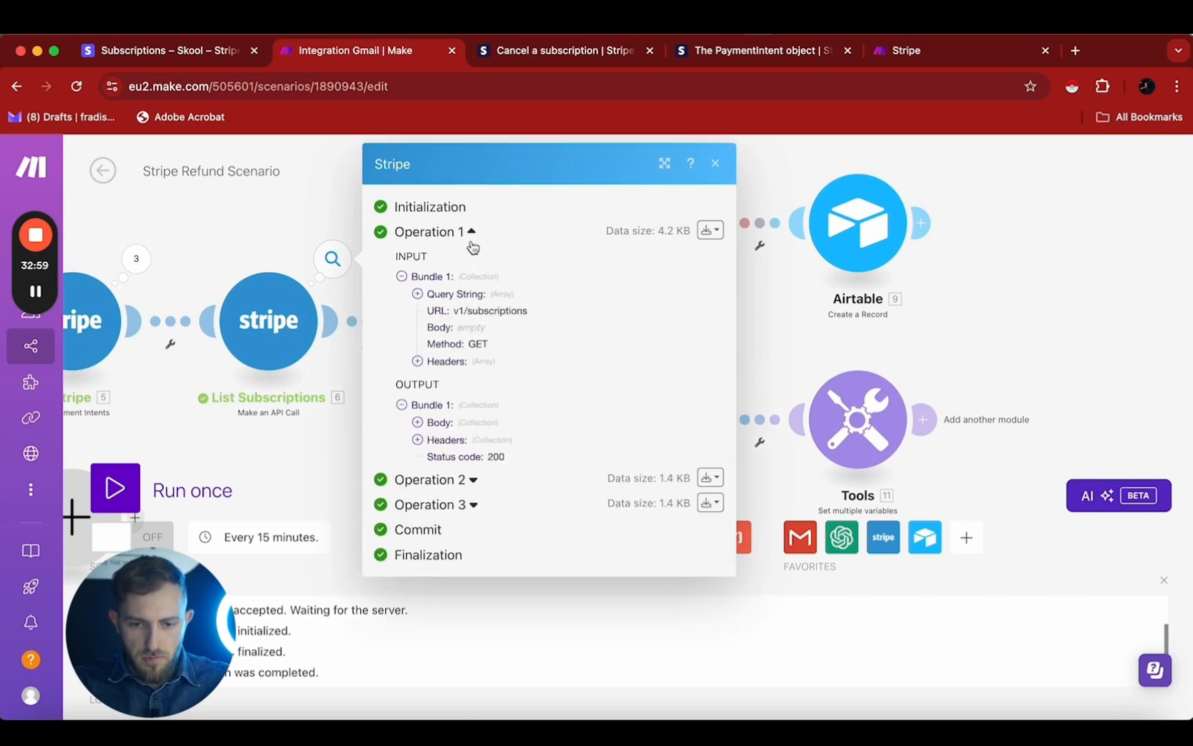
click(416, 423)
click(433, 457)
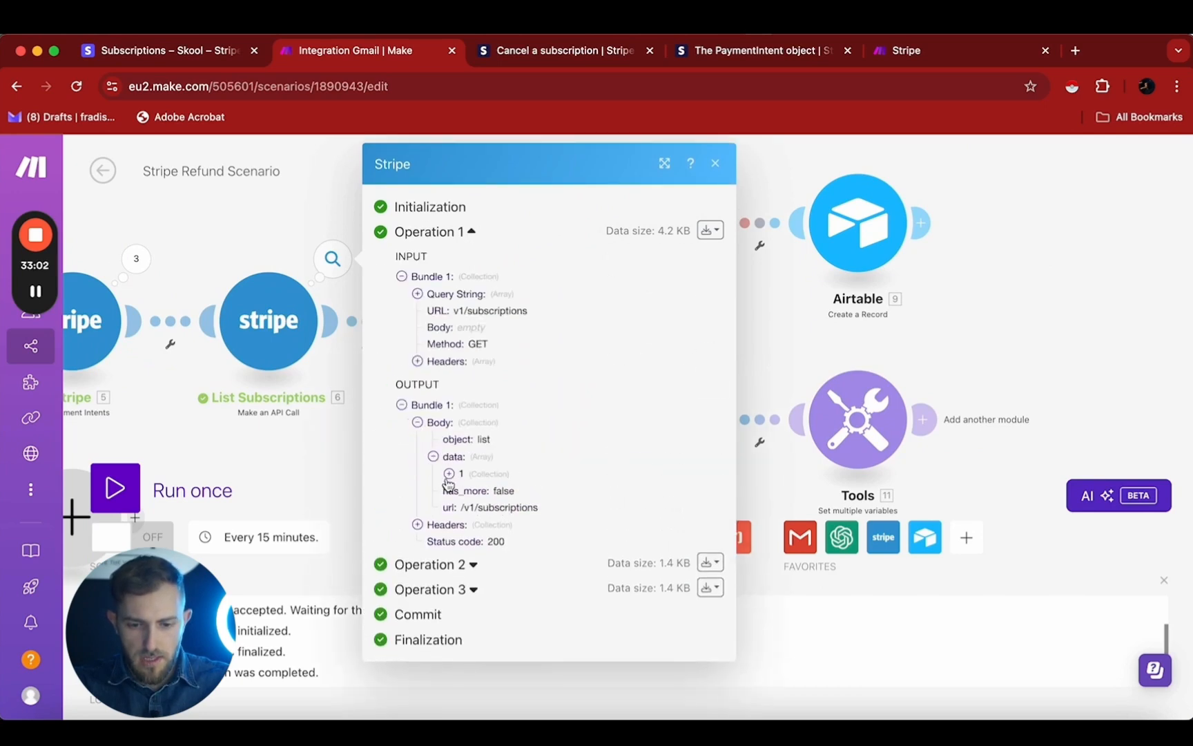
click(449, 473)
scroll(470, 483, down, 5)
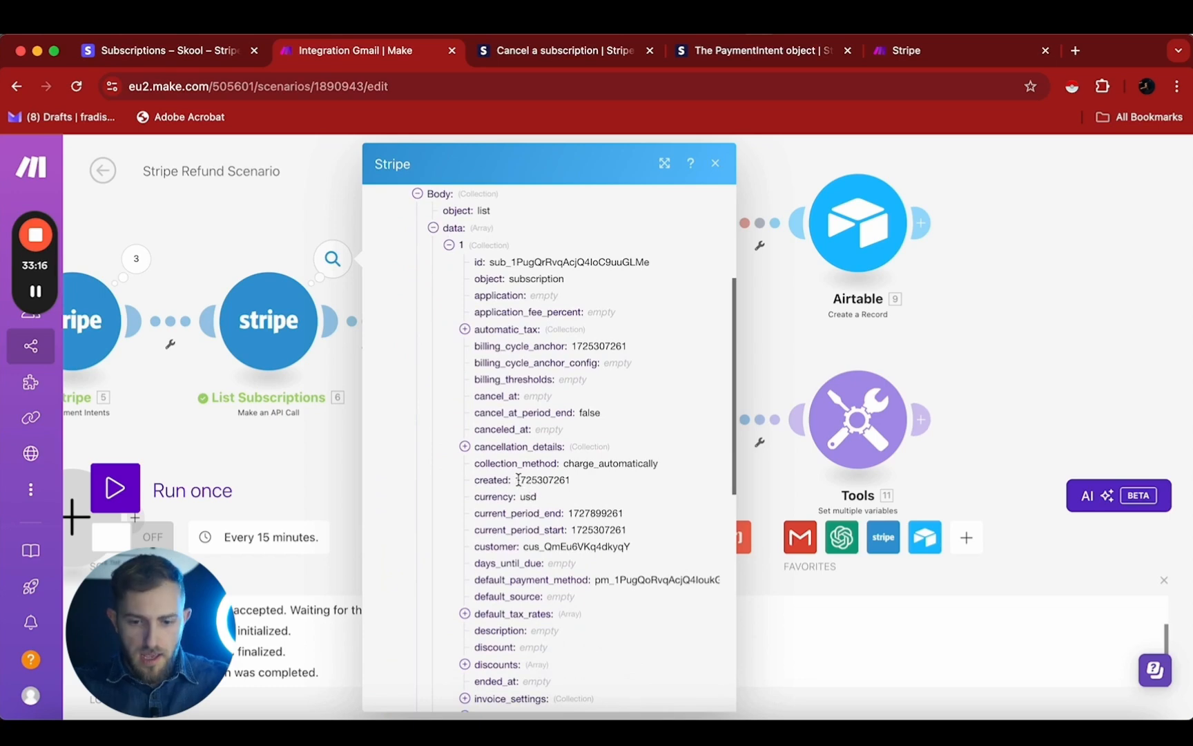
Step: Copy the subscription's created timestamp from the List Subscriptions output
drag(516, 479, 570, 479)
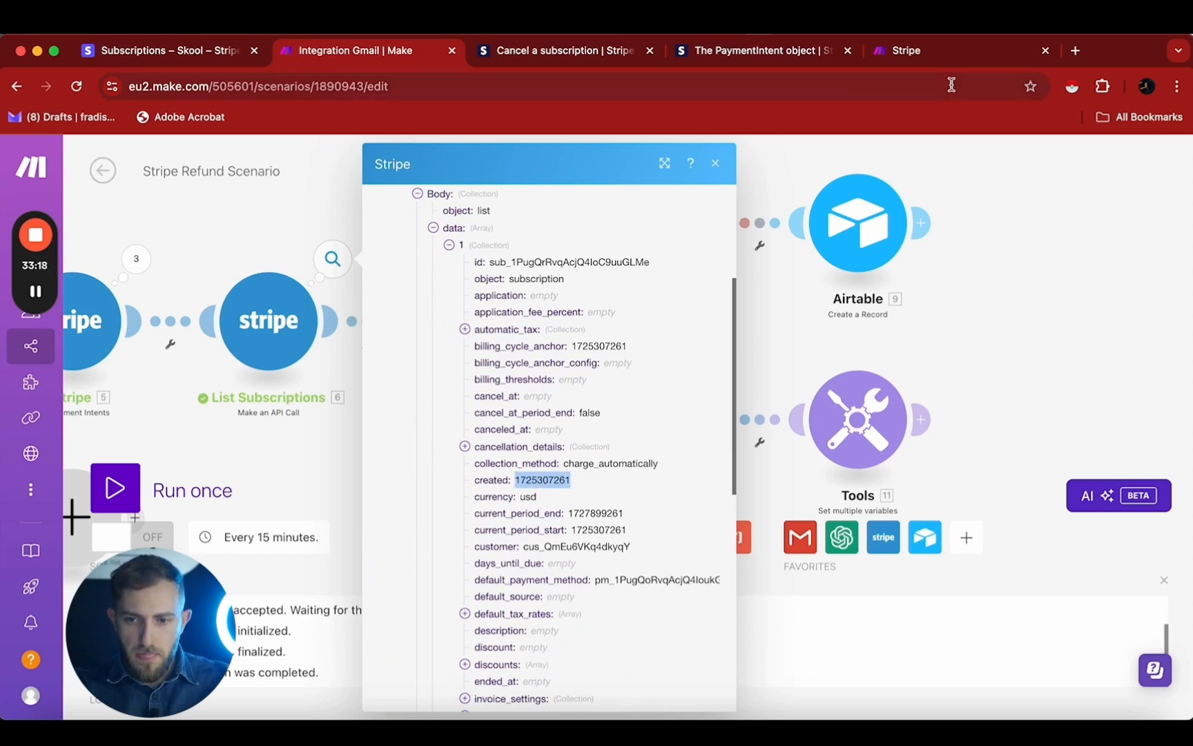
click(519, 481)
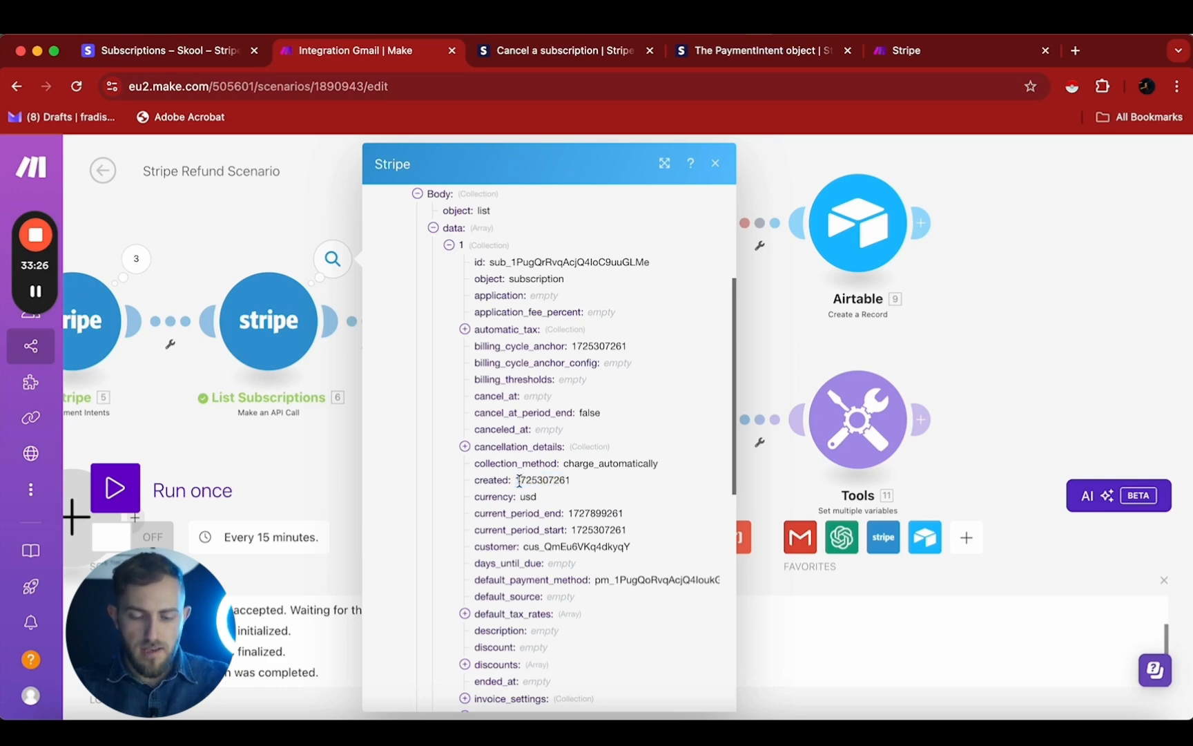
double_click(519, 481)
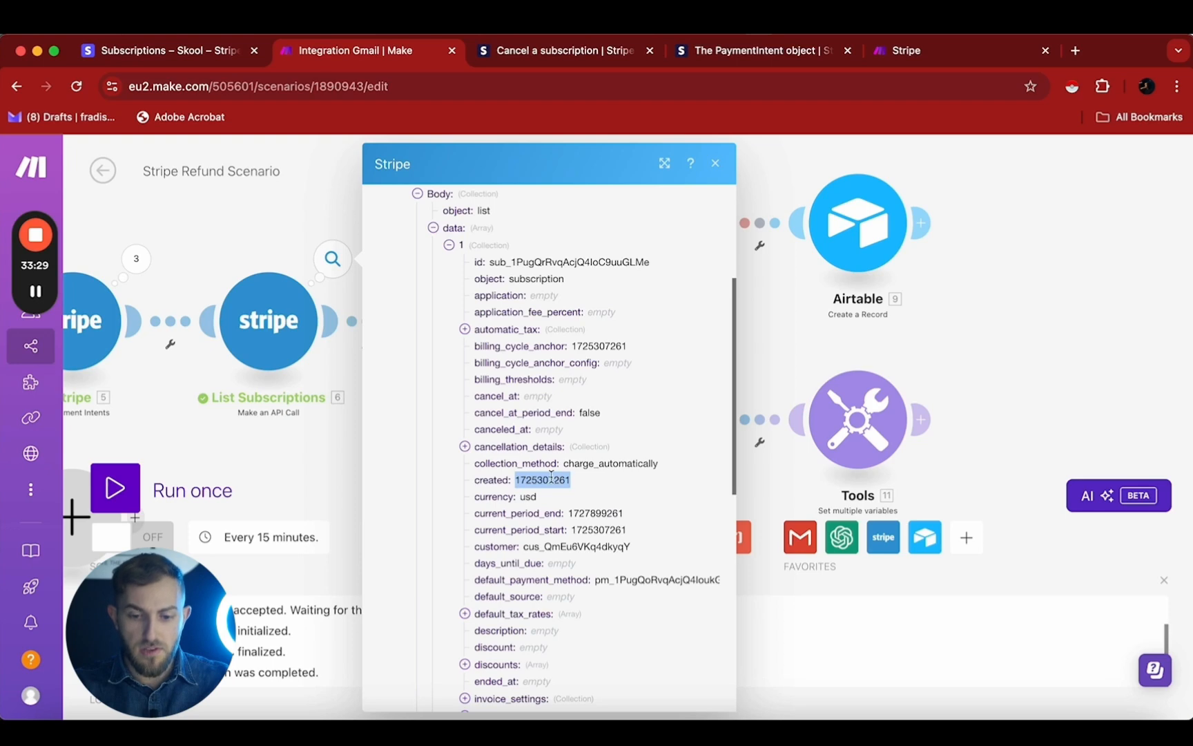
click(549, 477)
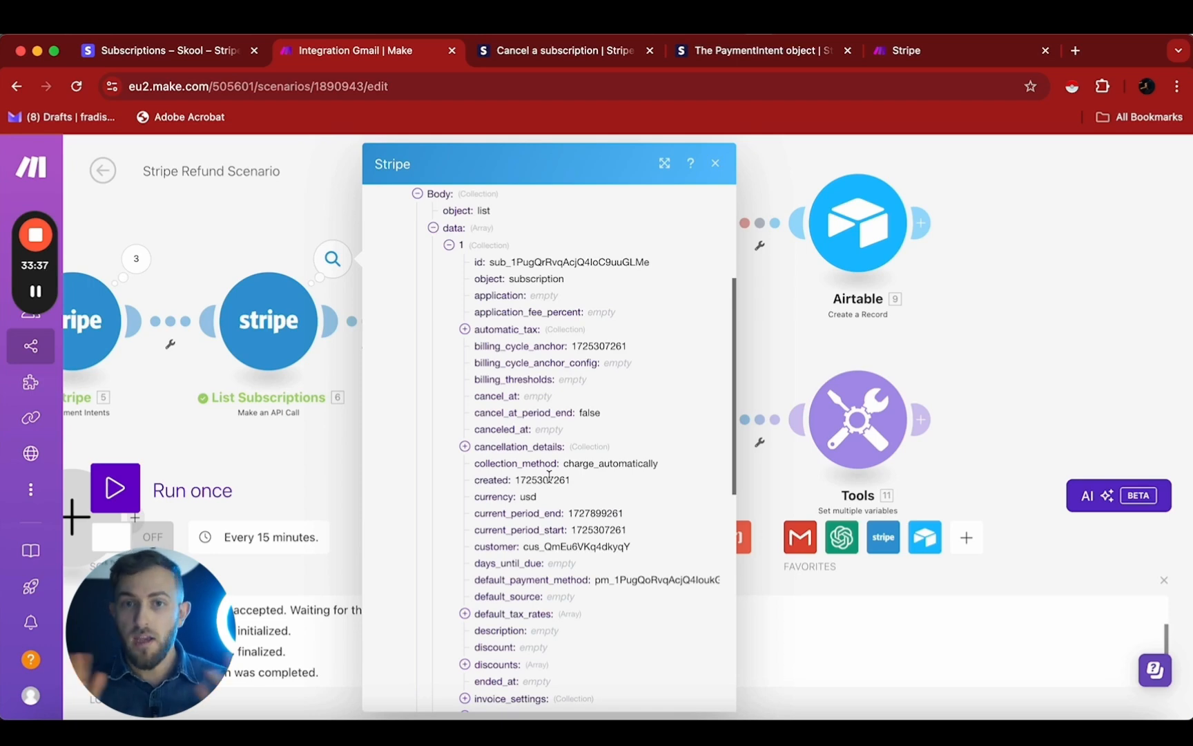
double_click(549, 479)
key(ctrl+c)
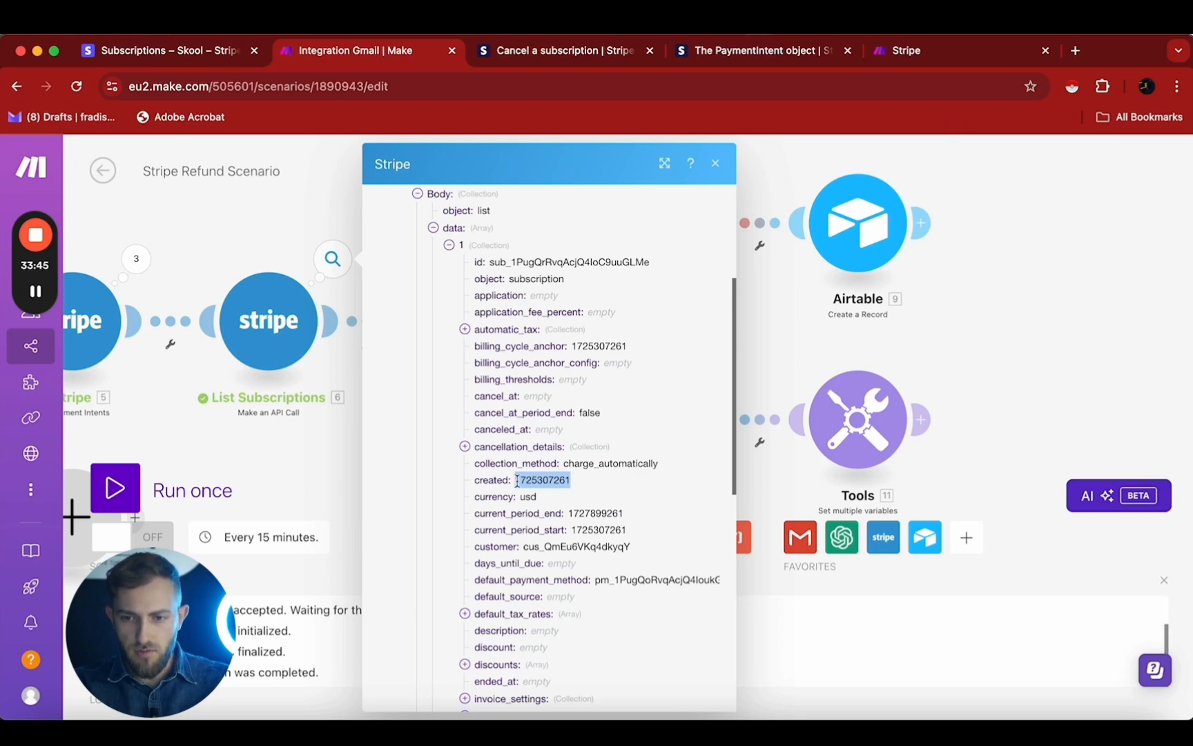
Step: Open epochconverter.com in a new browser tab
click(1074, 50)
text(epo)
key(Return)
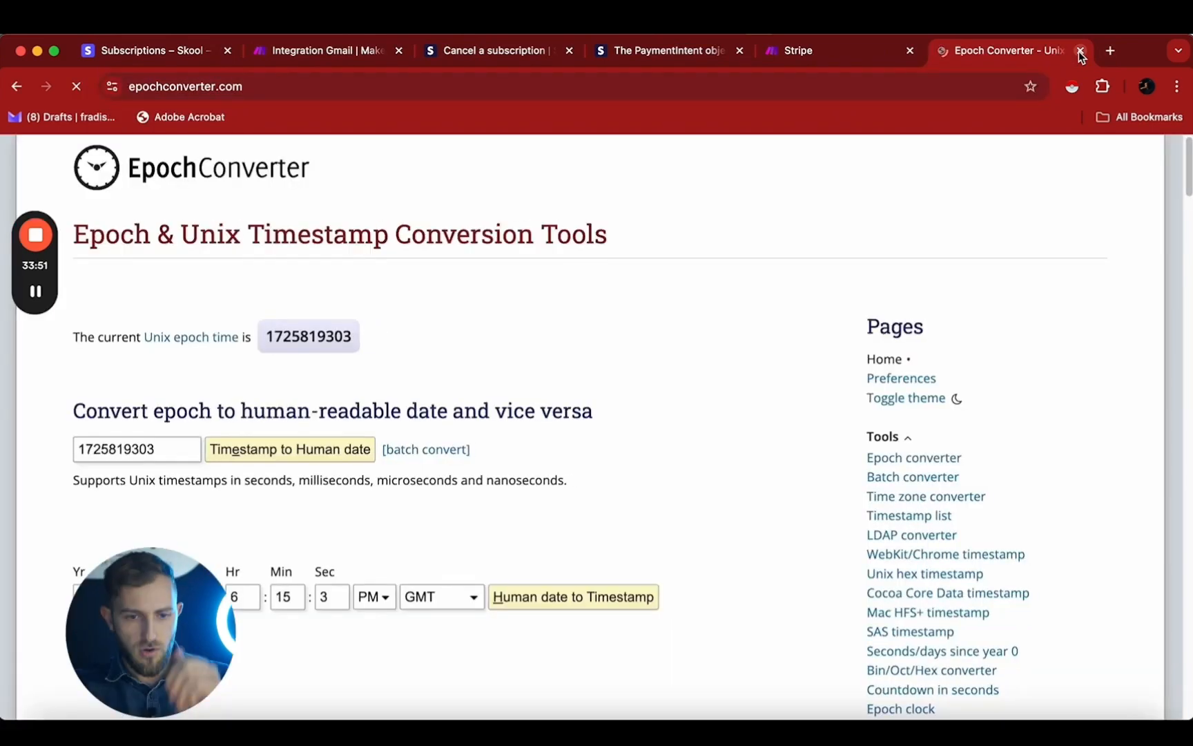
double_click(172, 443)
key(BackSpace)
key(ctrl+v)
click(248, 461)
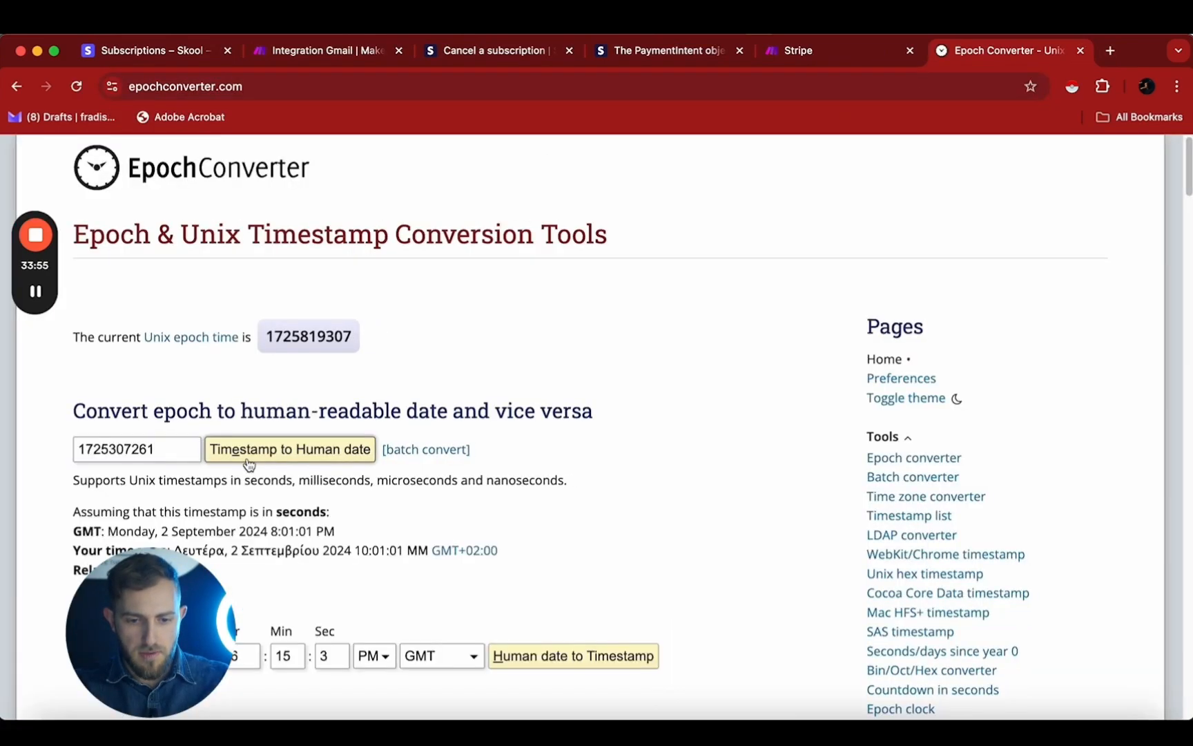
drag(339, 551, 173, 552)
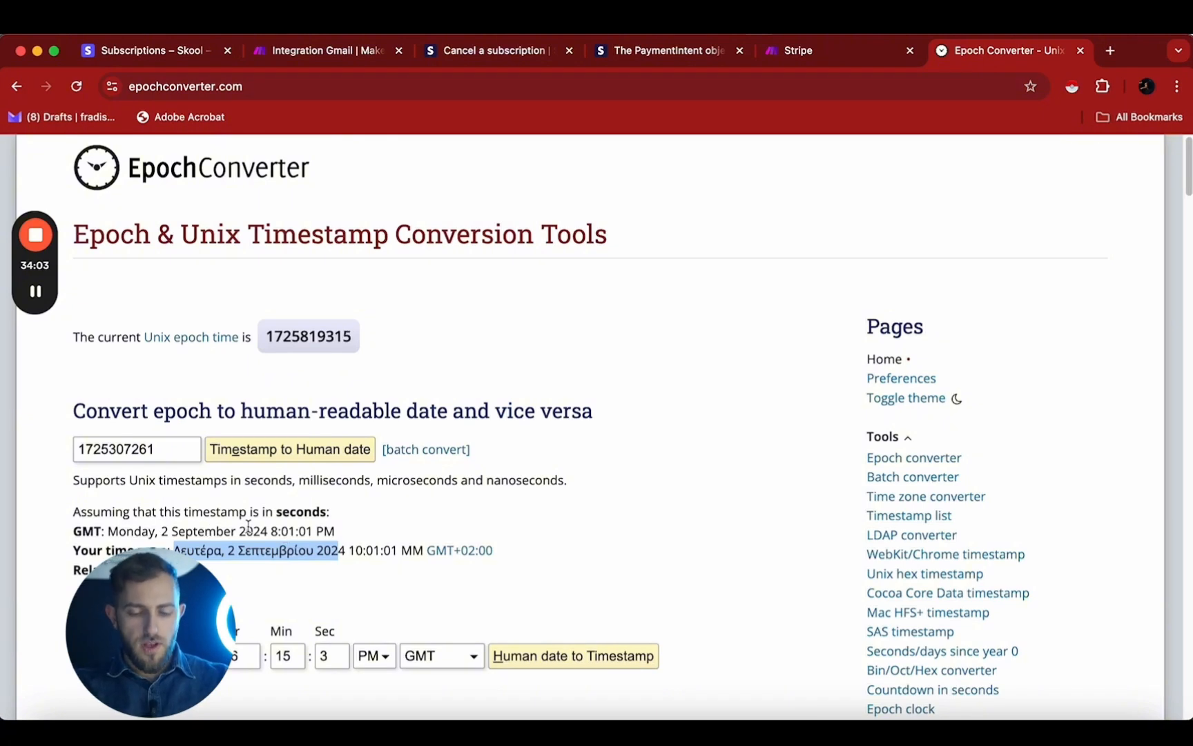
click(339, 537)
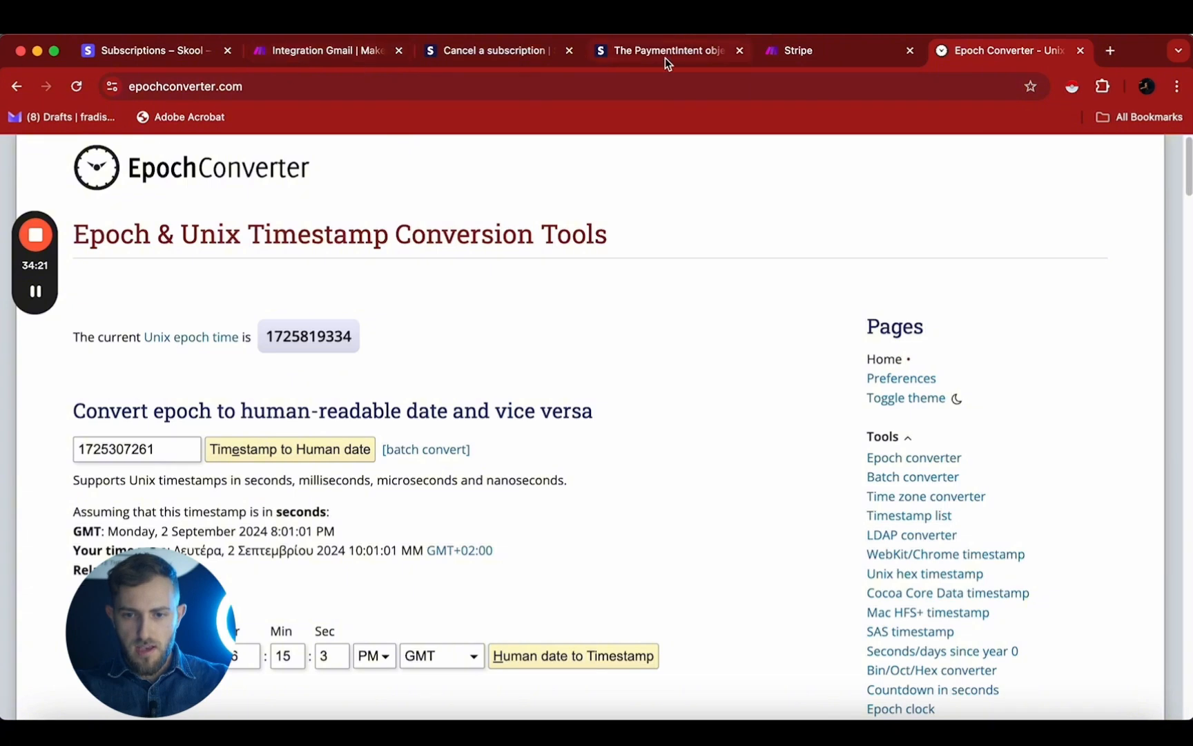
Step: Return to the Make scenario and add a second variable named nowTime to the Set multiple variables module
click(305, 58)
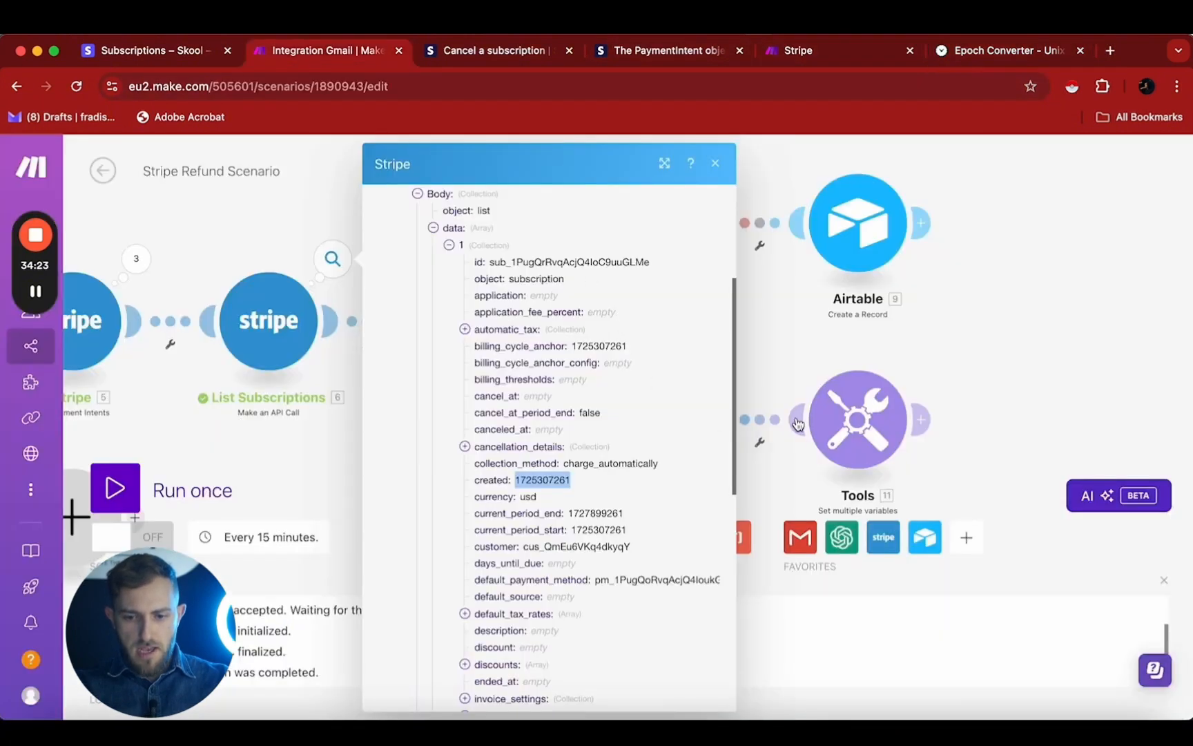
click(866, 416)
click(867, 416)
click(510, 521)
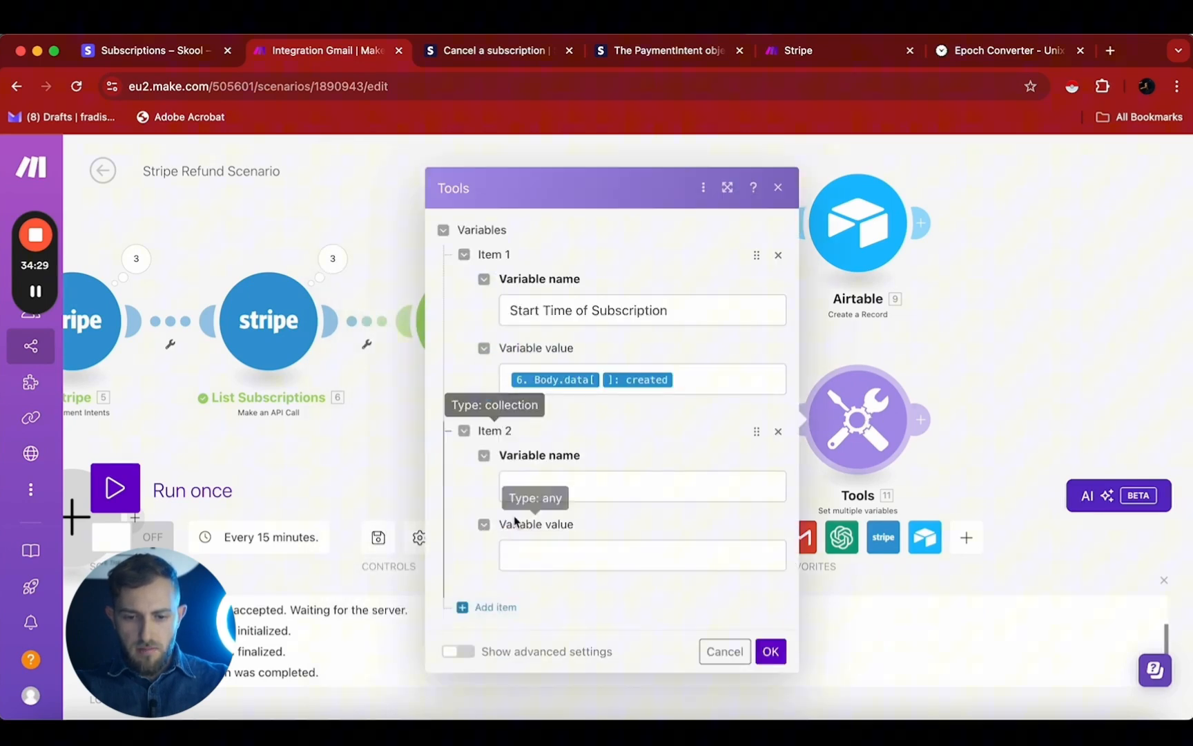
click(569, 489)
text(nowTime)
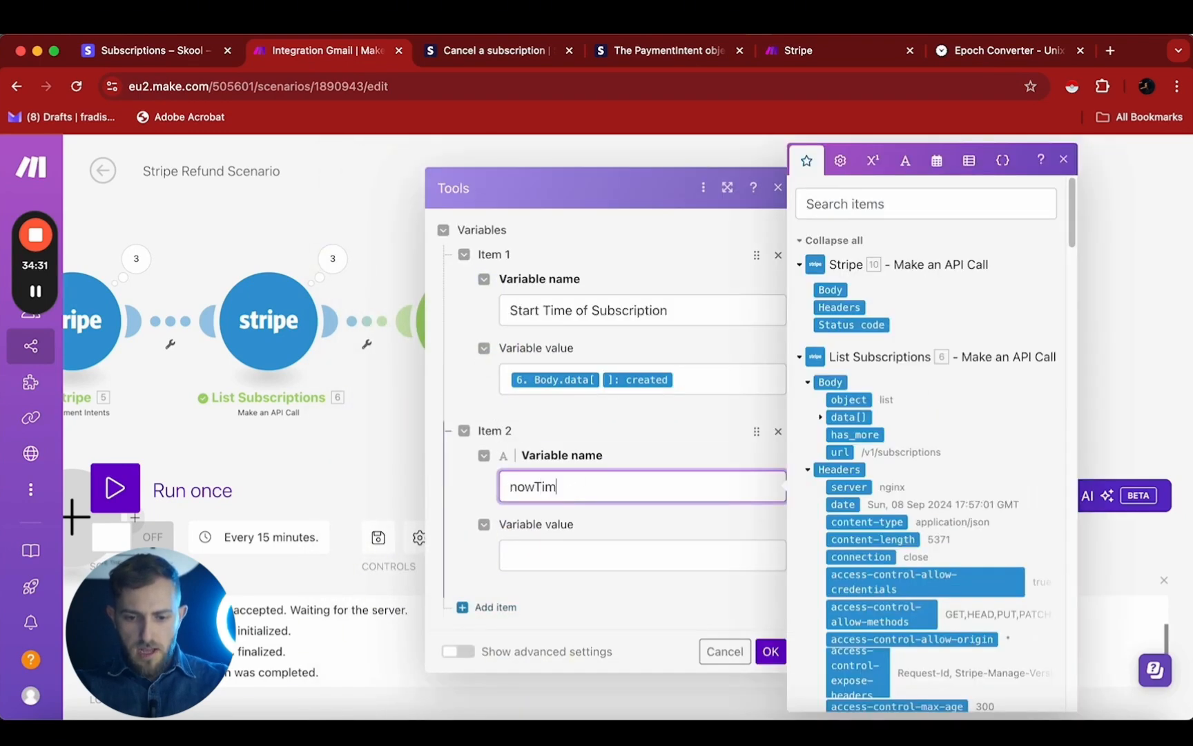
Step: Set the nowTime variable's value to the built-in timestamp variable and save the module
click(574, 551)
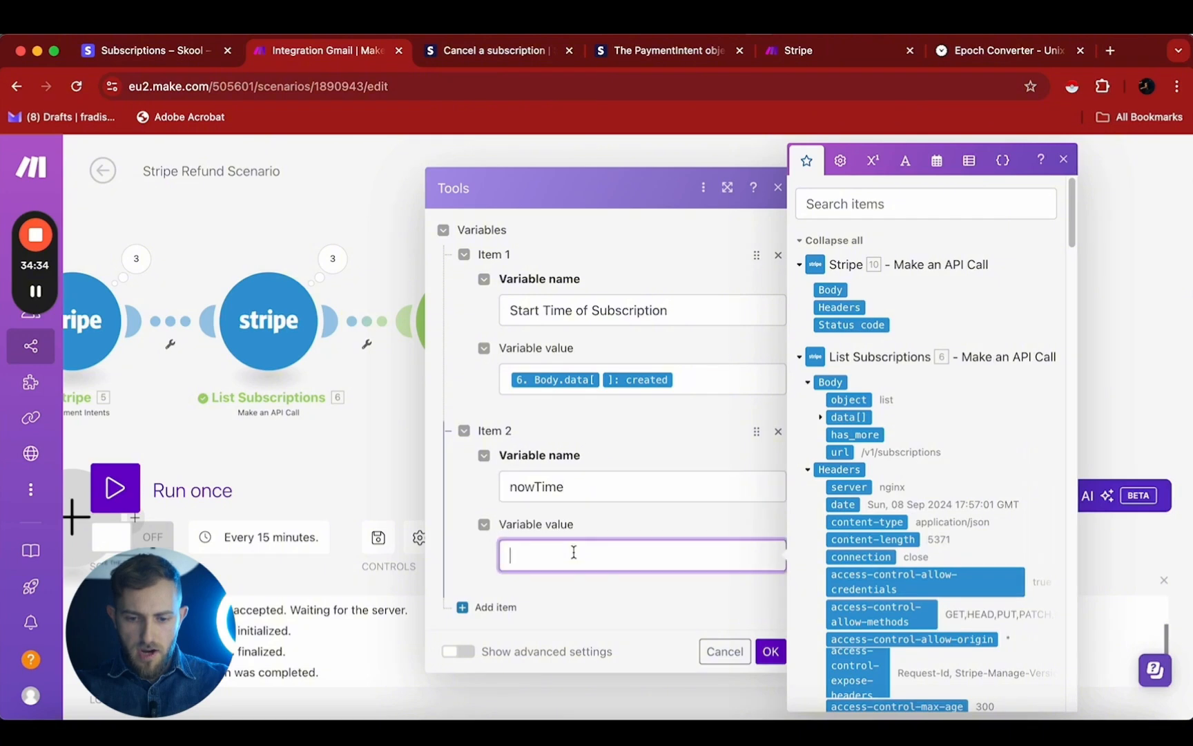
click(937, 166)
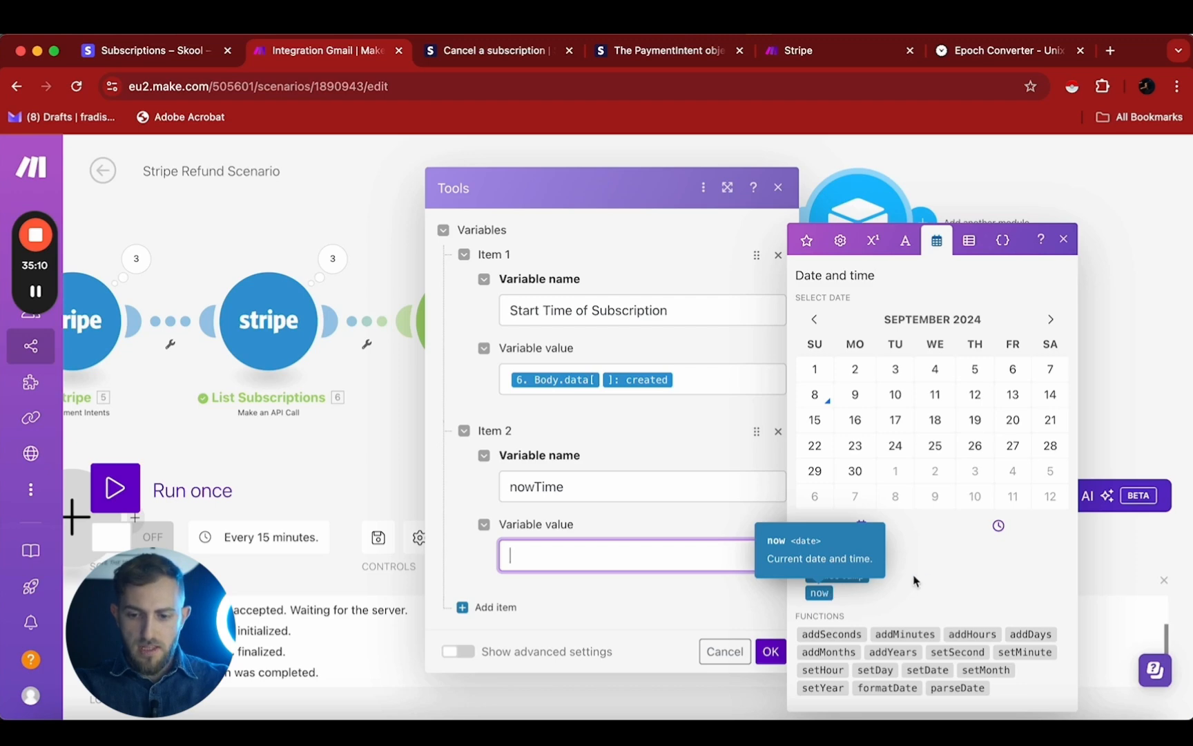
click(833, 574)
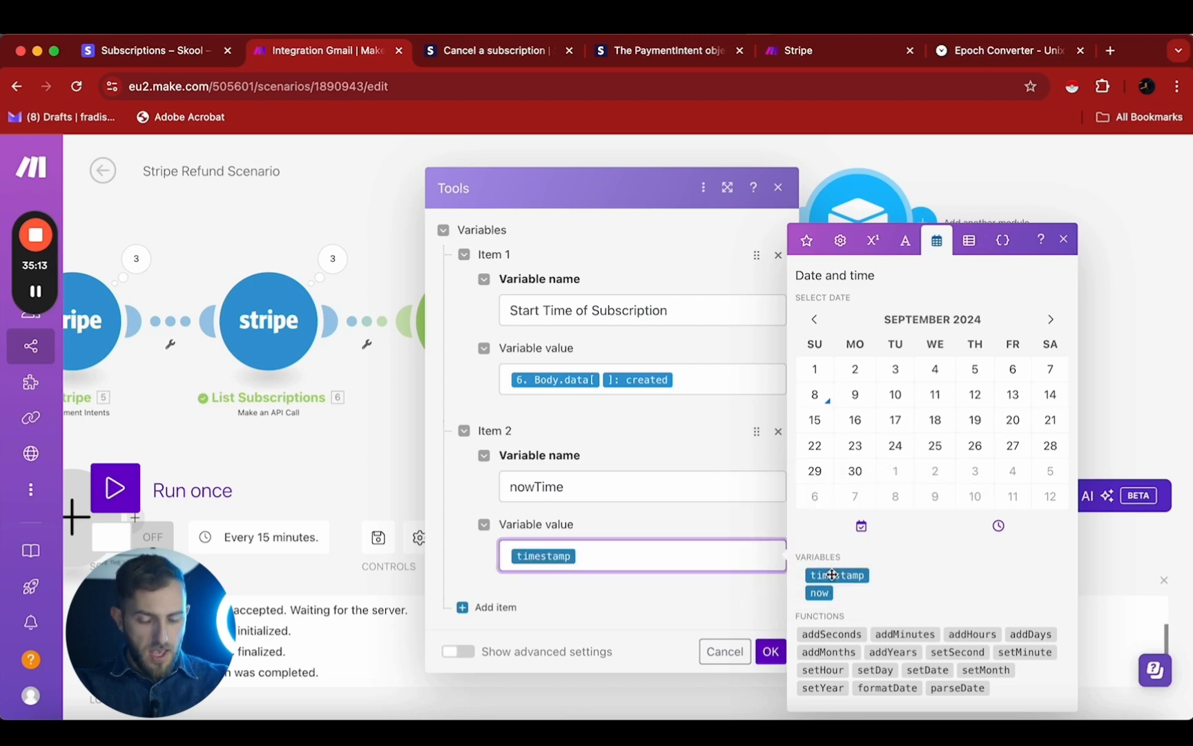
click(724, 617)
click(770, 651)
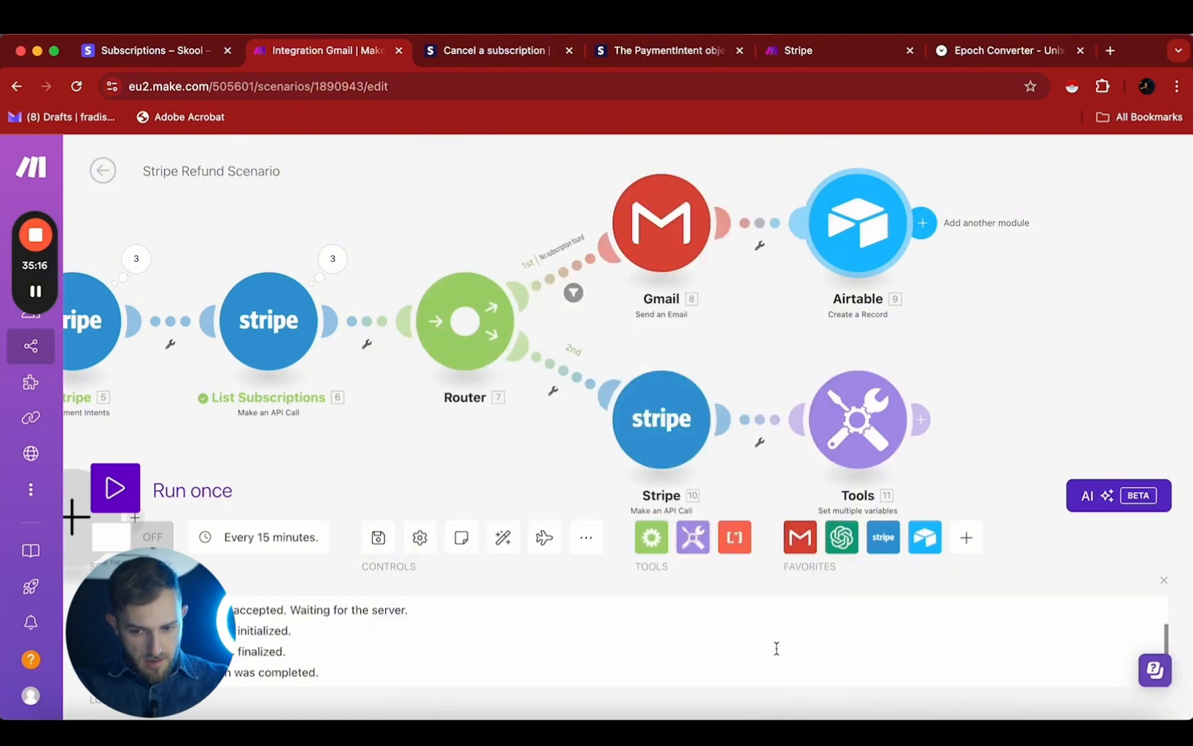
Step: Add a Router after the Set multiple variables module on the second route
scroll(951, 404, down, 3)
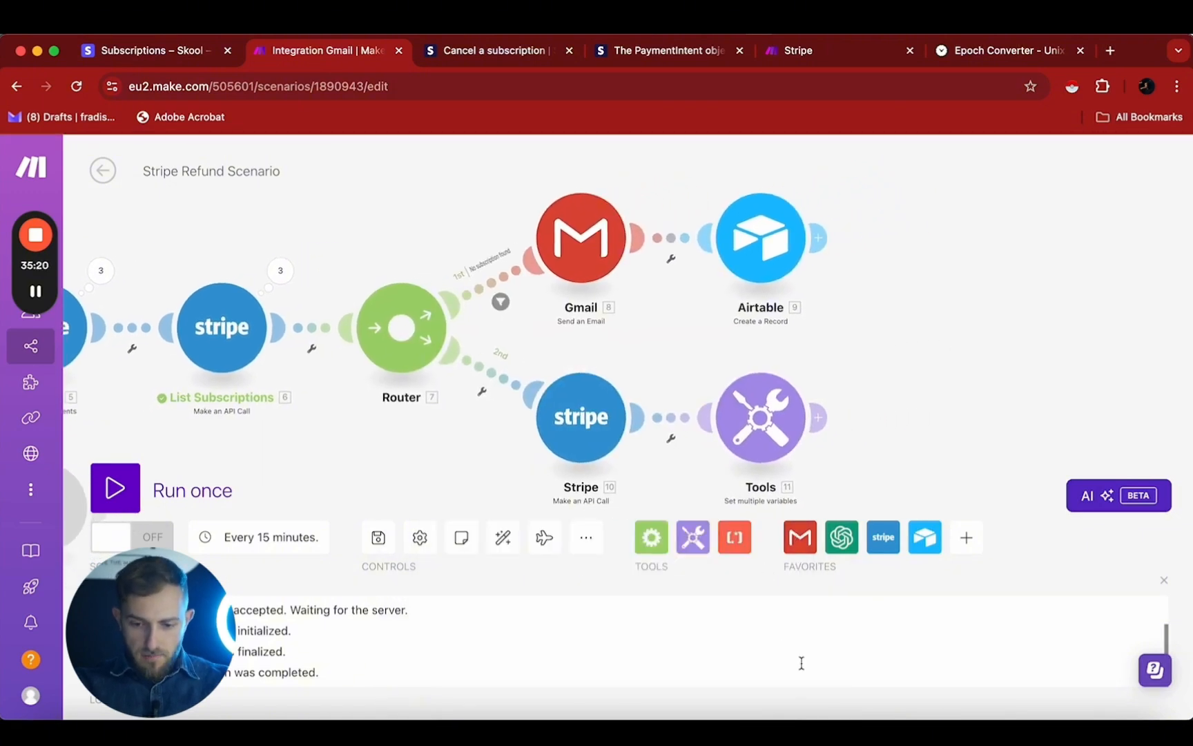
click(818, 417)
click(871, 232)
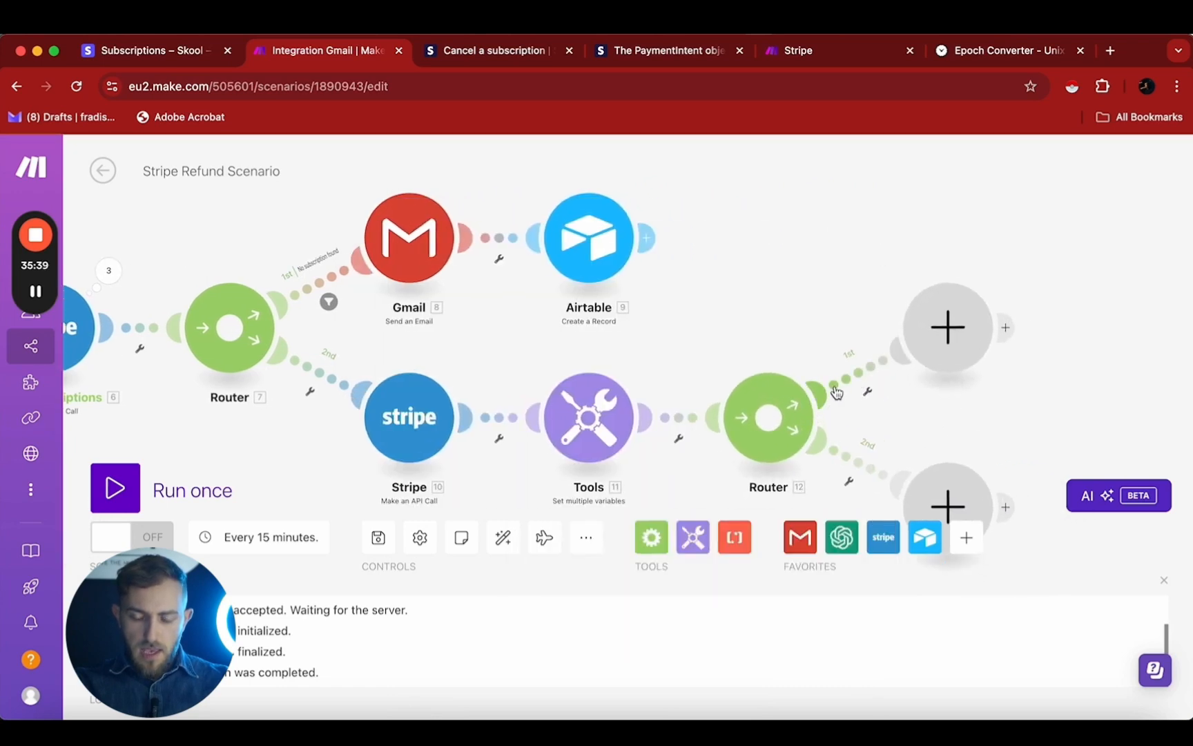
Step: Set up a filter on the new router's first route, labelled "Less than 7 days (Refund Subscription)"
click(861, 371)
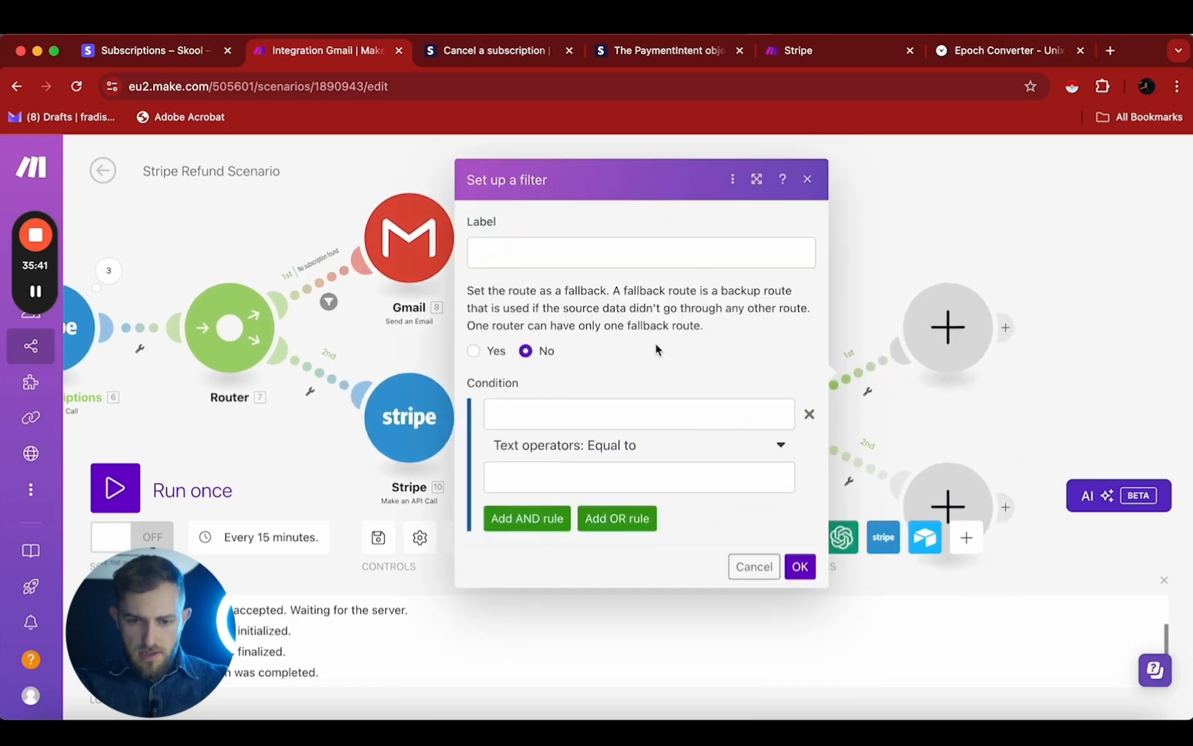
click(543, 261)
text(Less than 7 days (Refund Subscription))
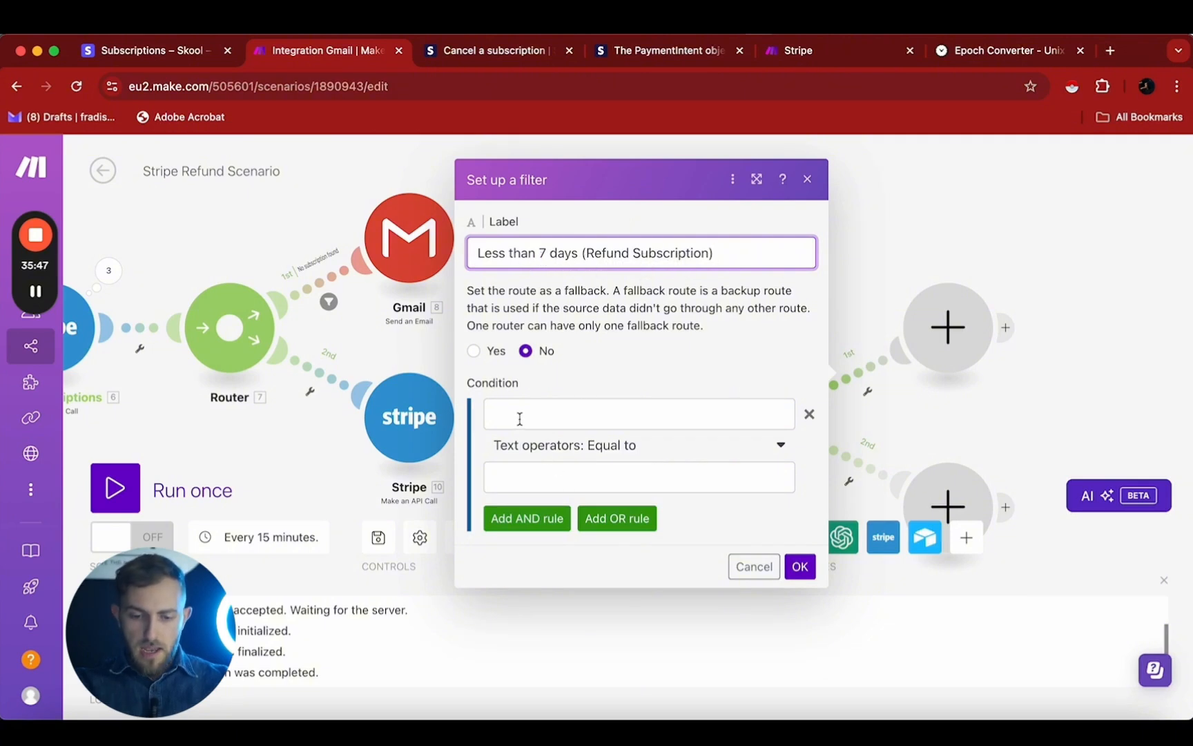
Step: Build the filter condition's first operand as nowTime minus Start Time of Subscription
click(519, 417)
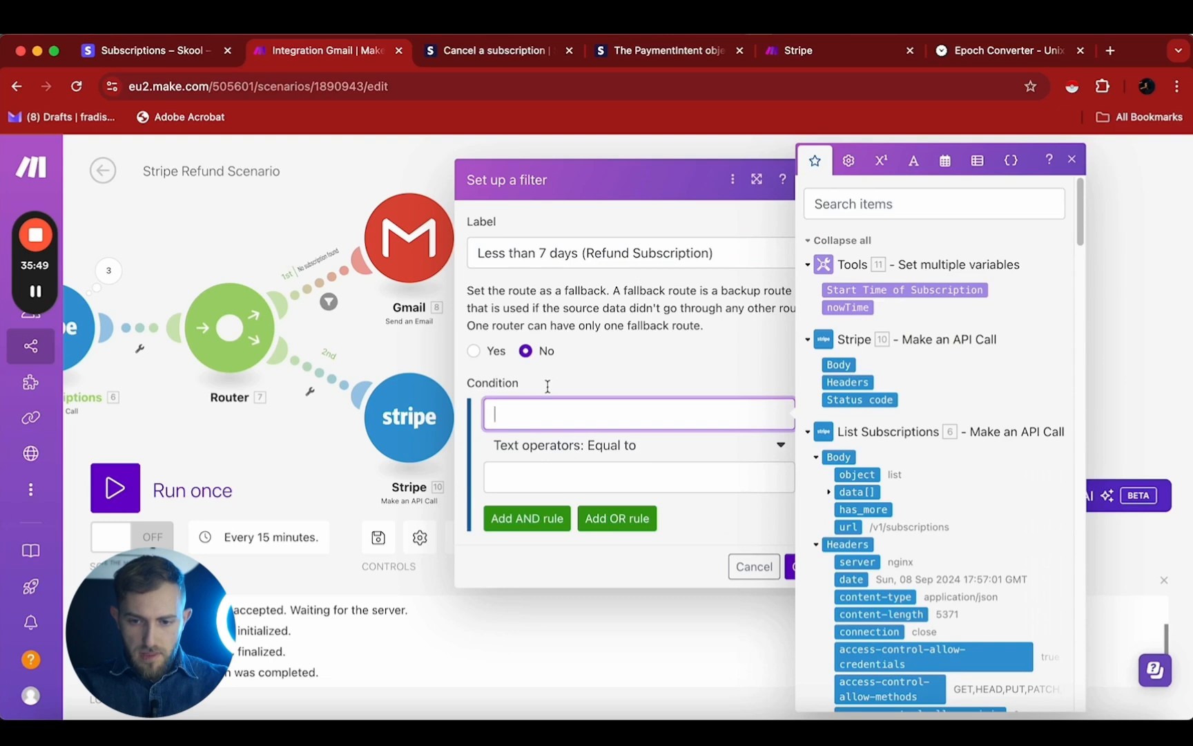
click(847, 307)
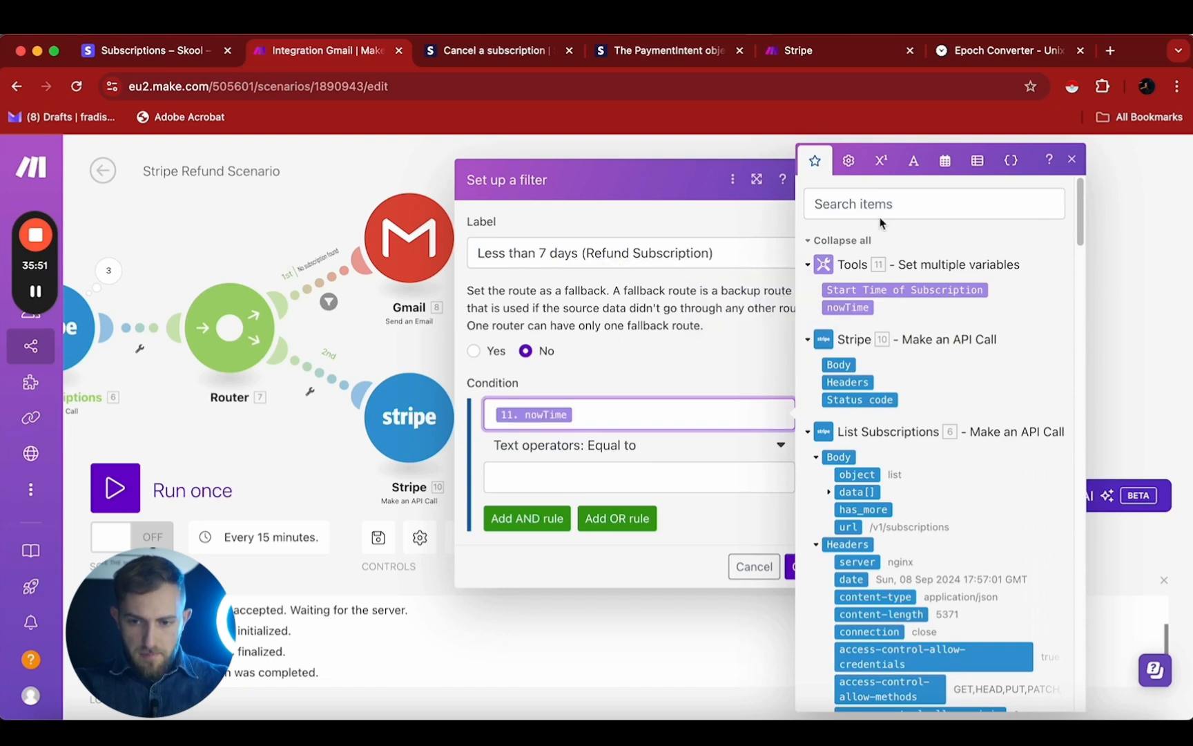
click(881, 163)
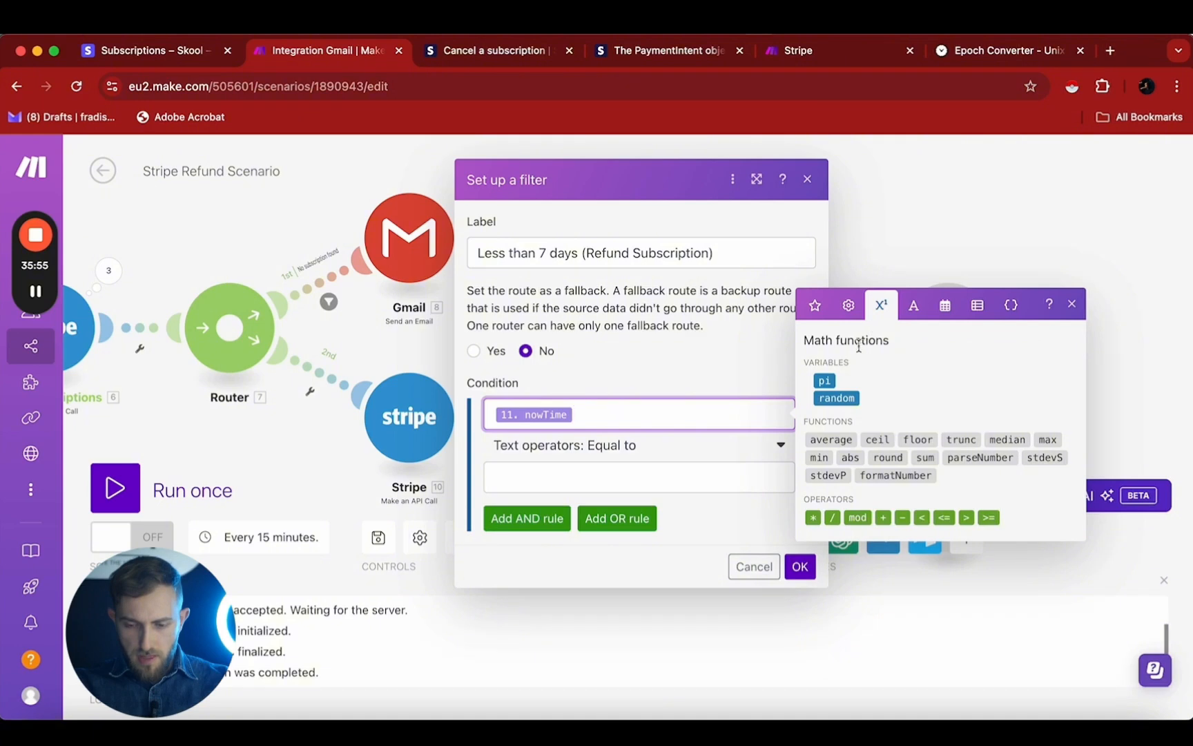
click(902, 517)
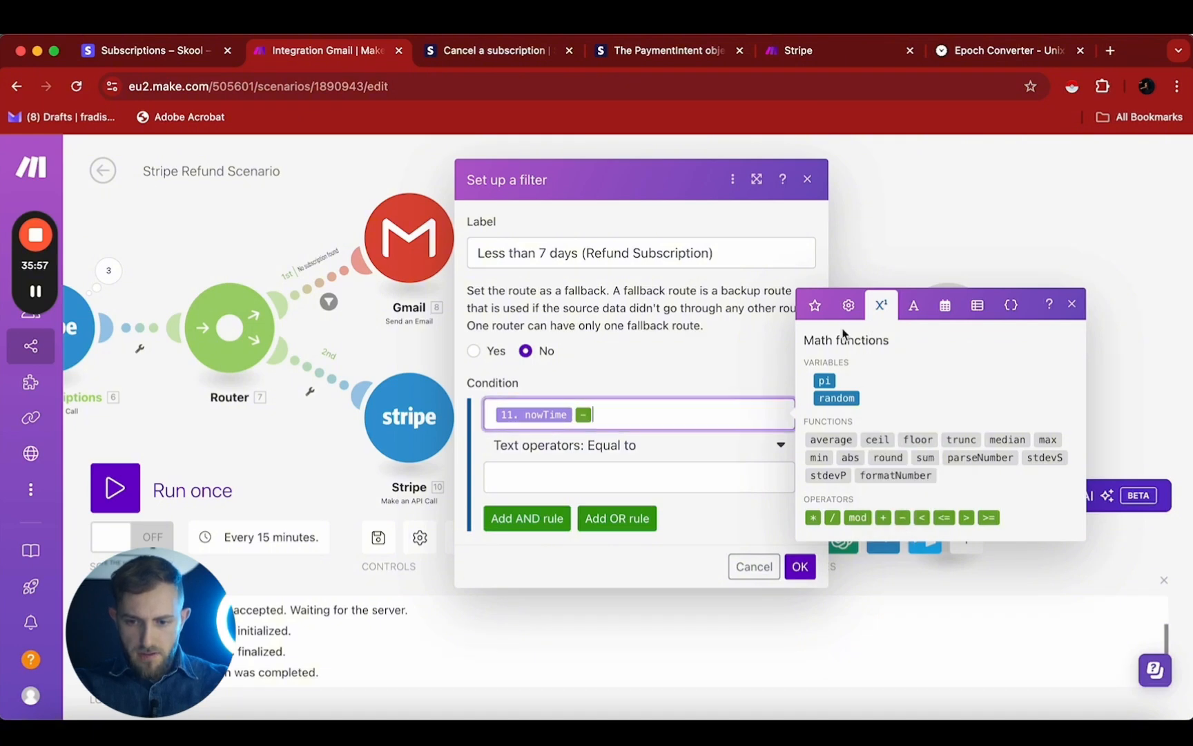
click(815, 305)
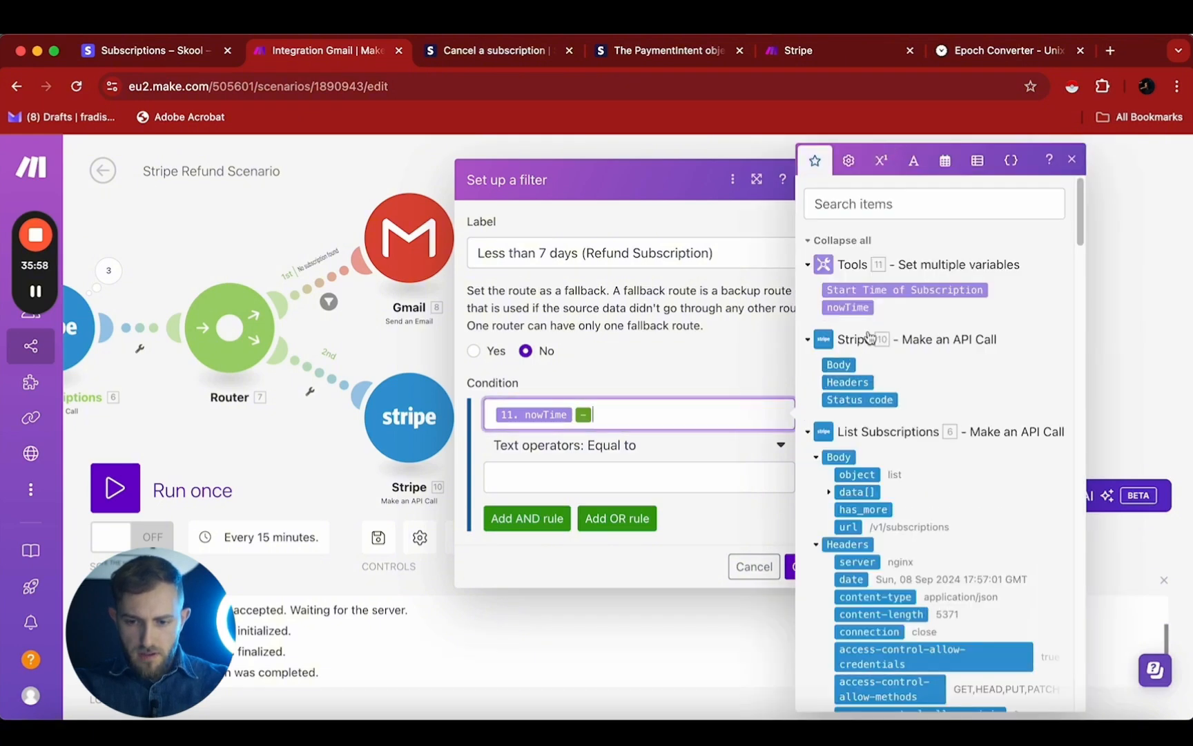
click(887, 290)
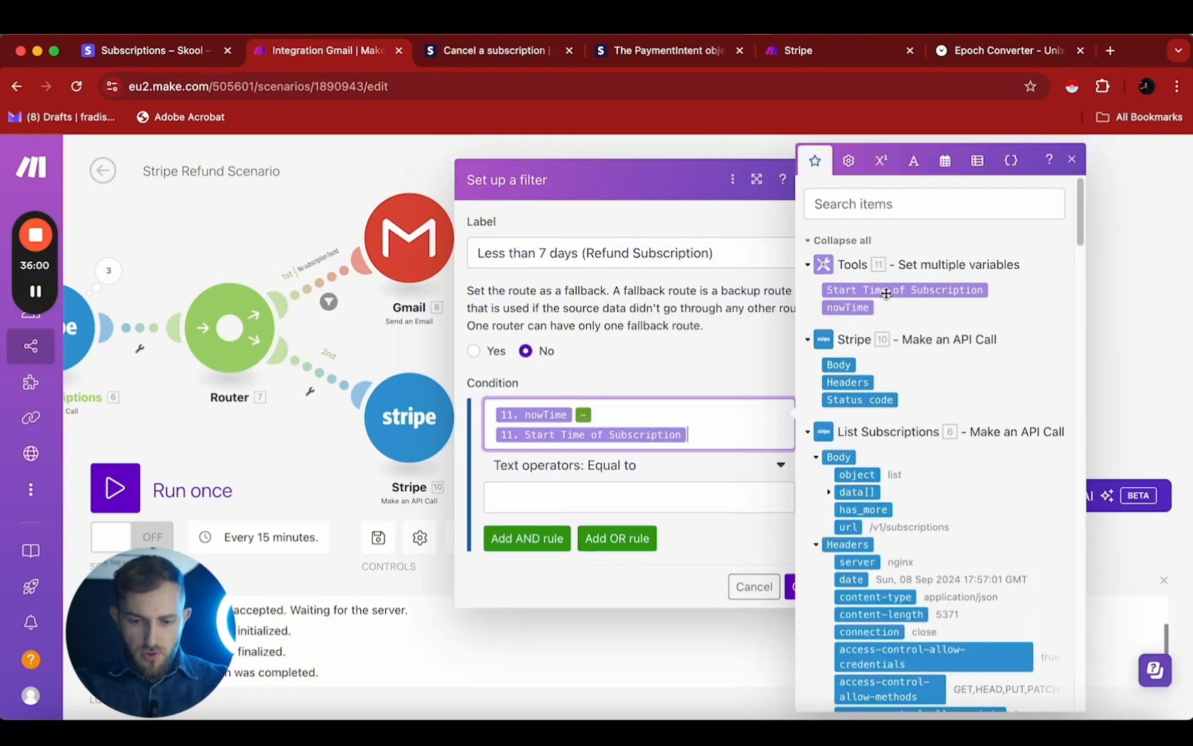
Step: Complete the first route's filter with the numeric operator Less than or equal to and the value 604800, and save it
click(614, 469)
scroll(595, 586, down, 1)
scroll(596, 586, up, 1)
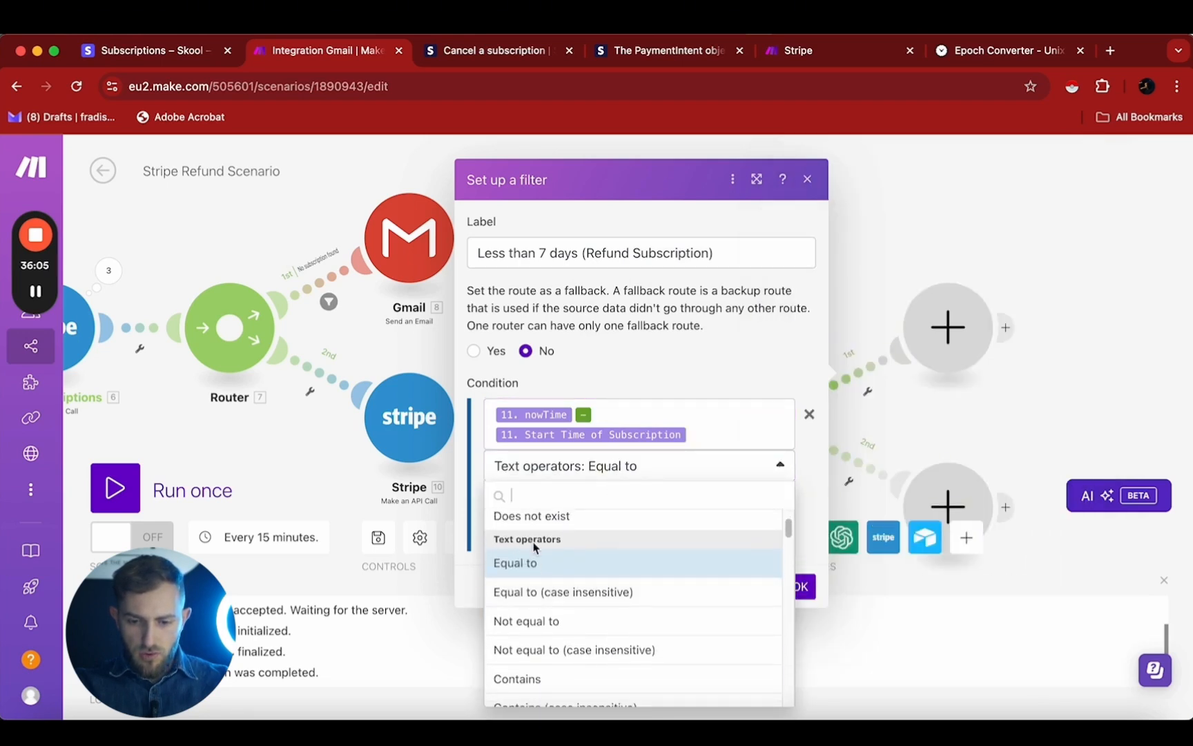
scroll(538, 552, down, 5)
scroll(544, 558, down, 5)
scroll(544, 557, down, 3)
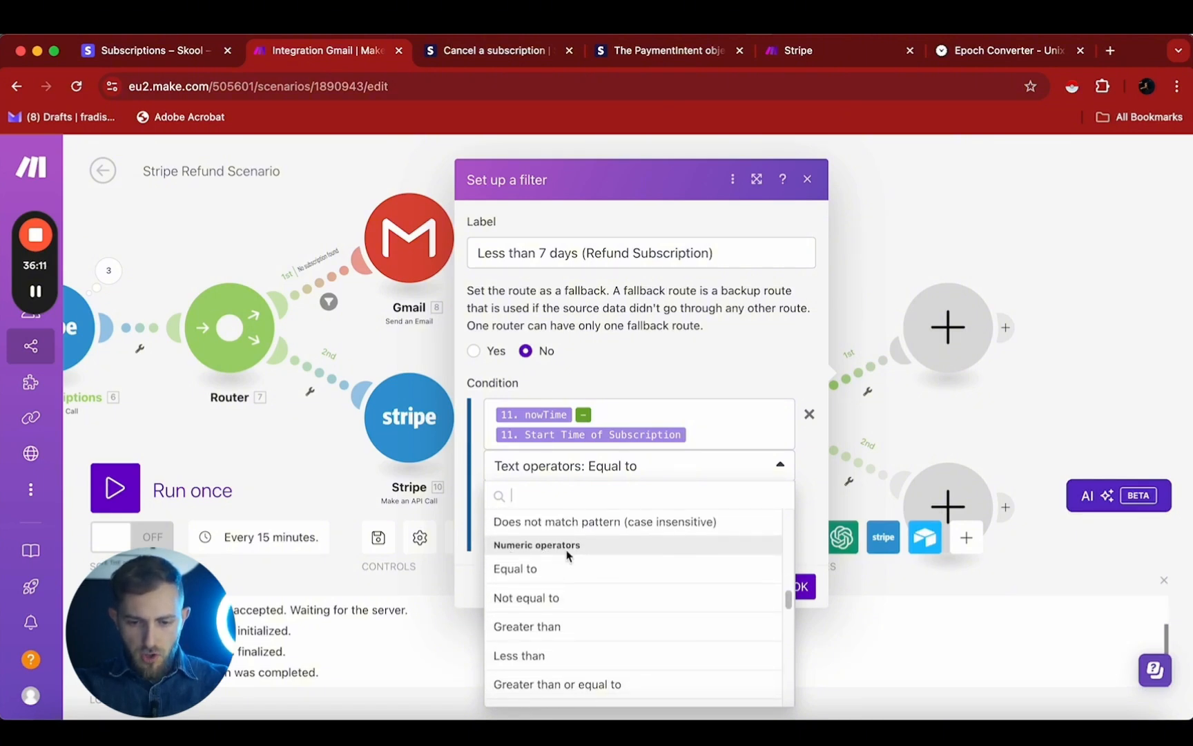
scroll(574, 645, down, 1)
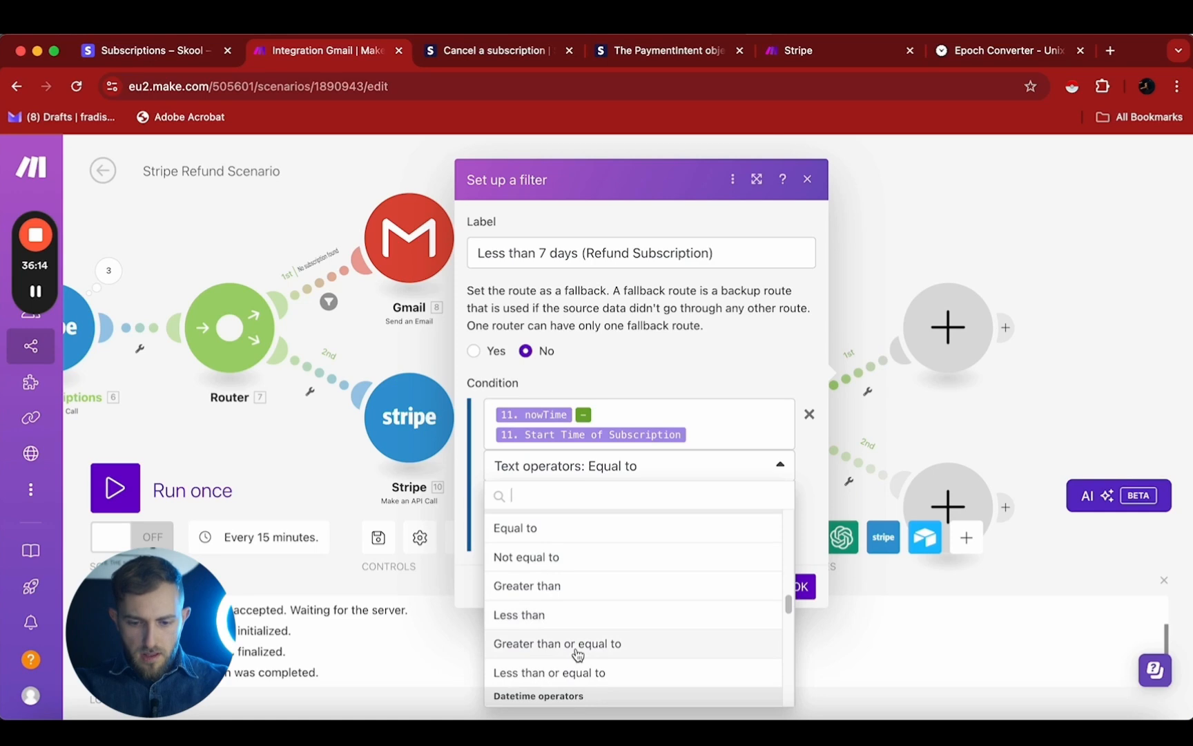
click(523, 673)
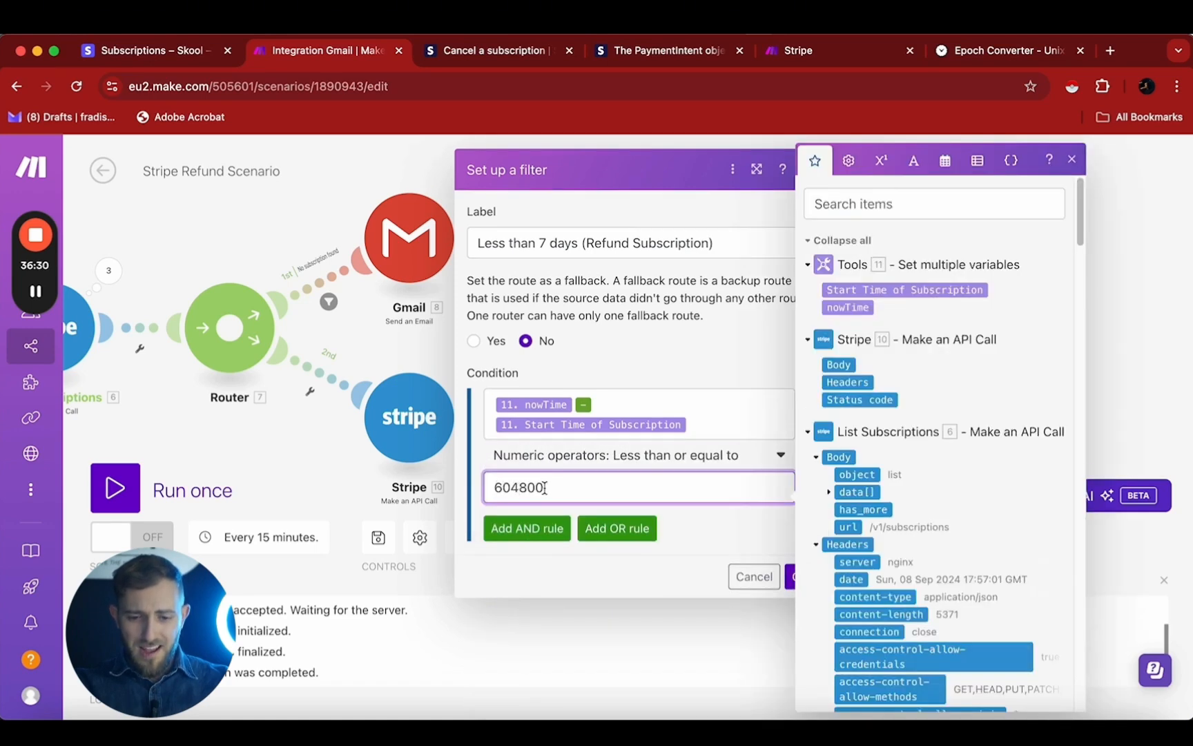
drag(544, 487, 460, 488)
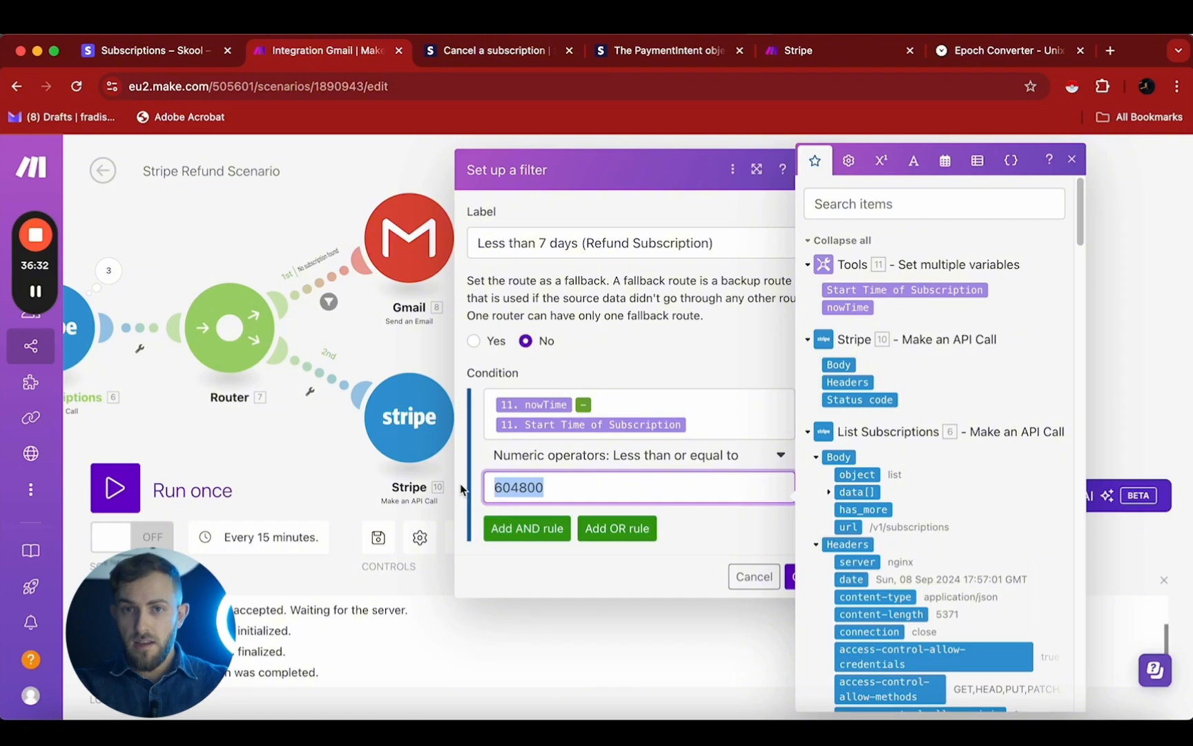
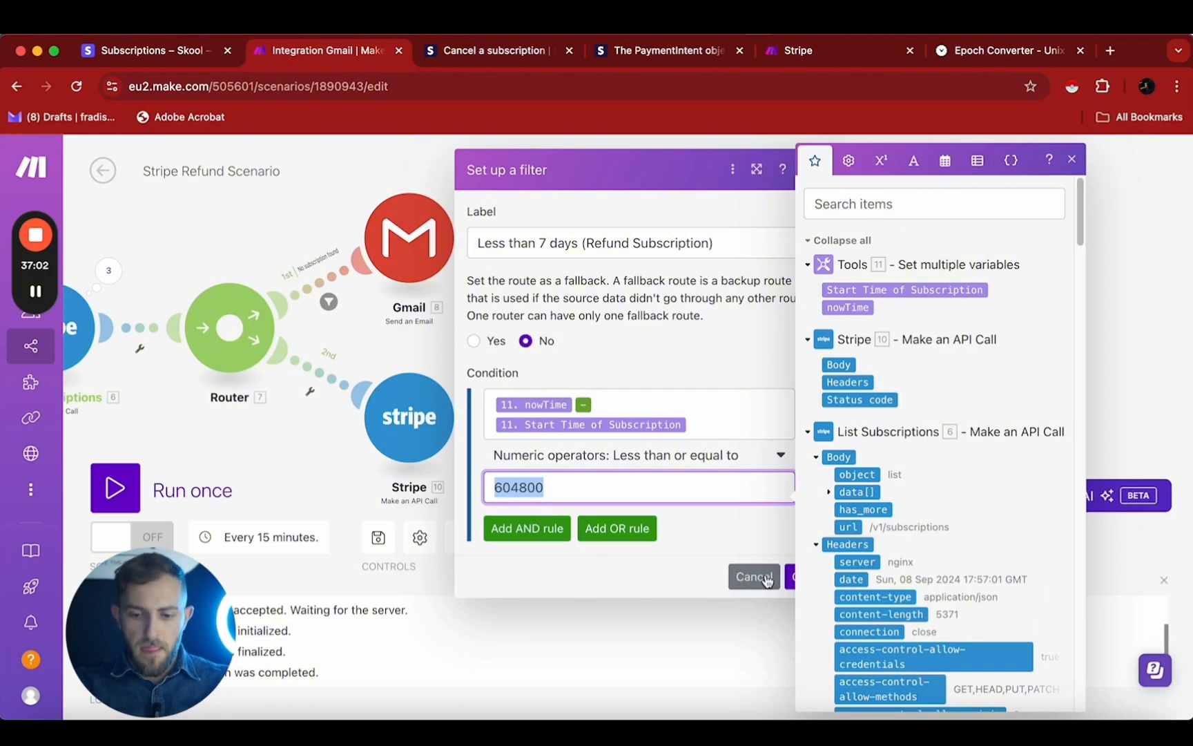
click(791, 580)
Step: Set up a filter on the new router's second route, labelled "More than 7 days (don't refund subscription)"
drag(890, 443, 837, 390)
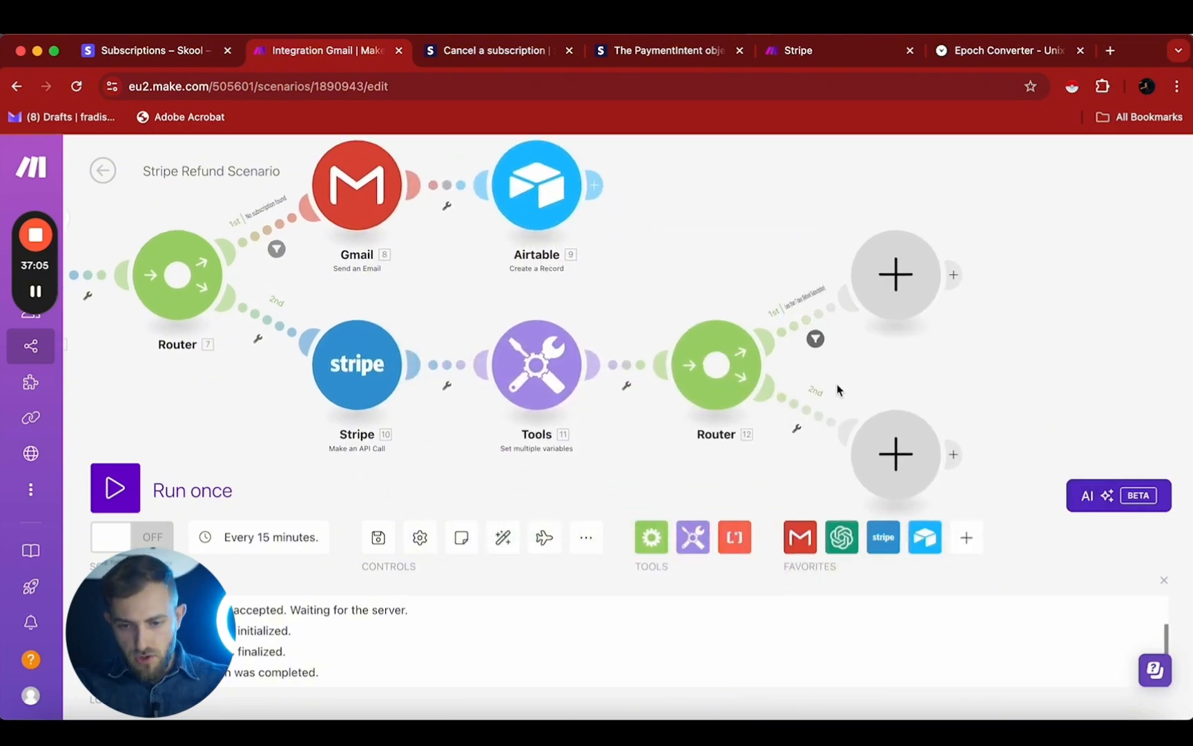
click(801, 415)
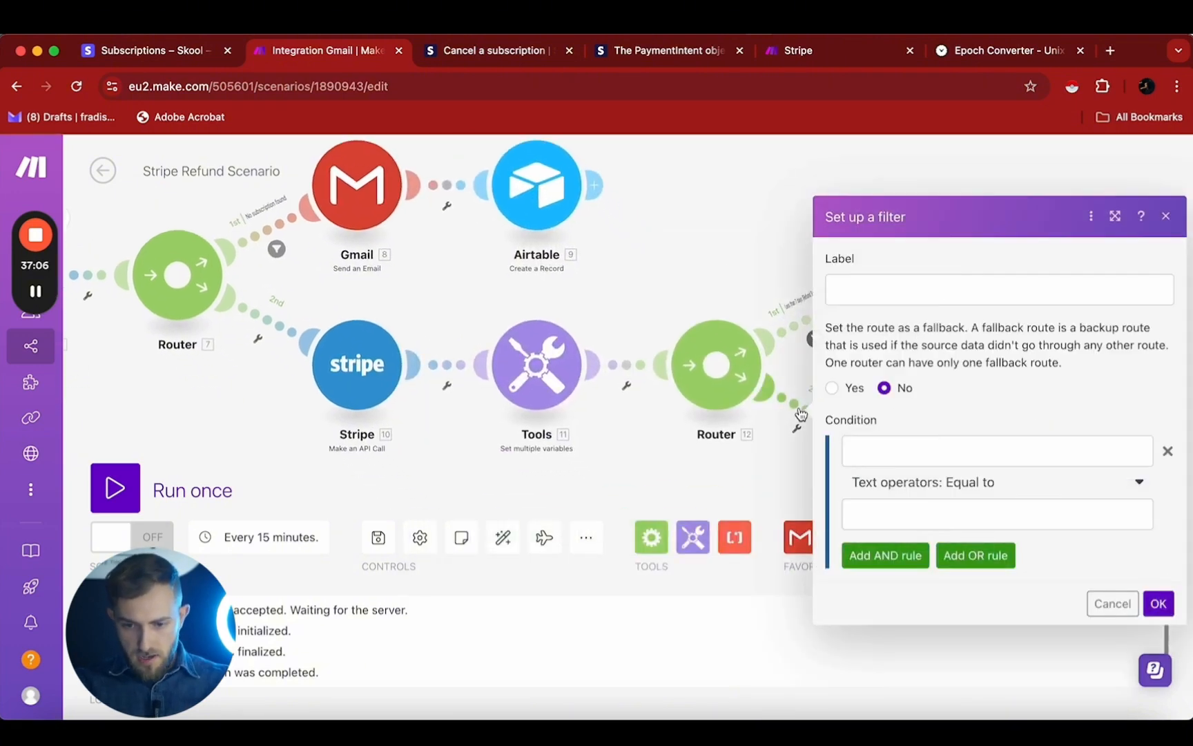
click(882, 282)
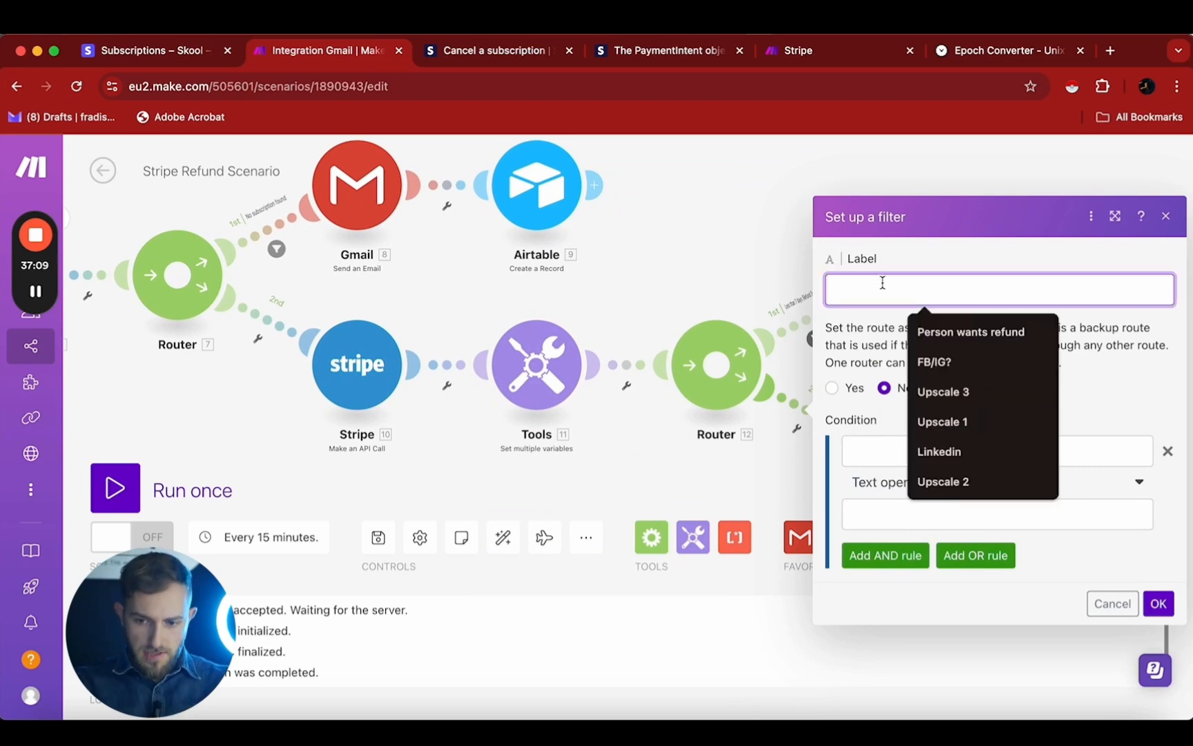
text(More than 7 days (don't refund subscription)
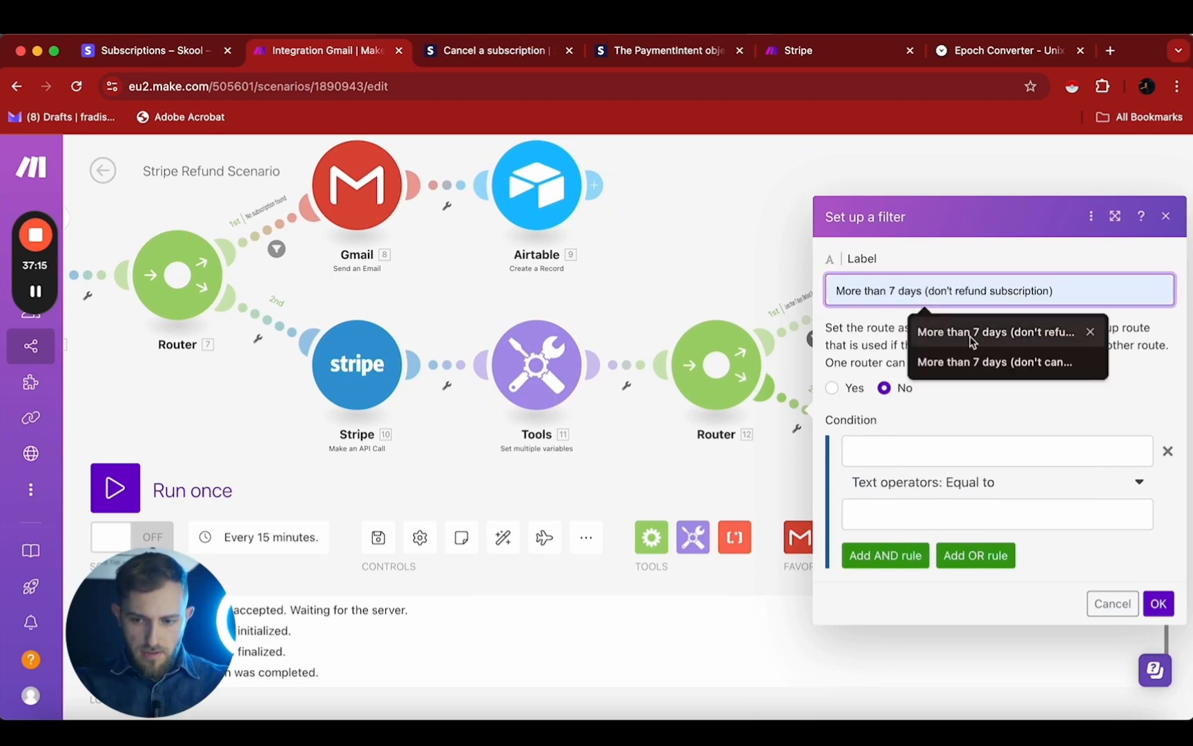
click(972, 337)
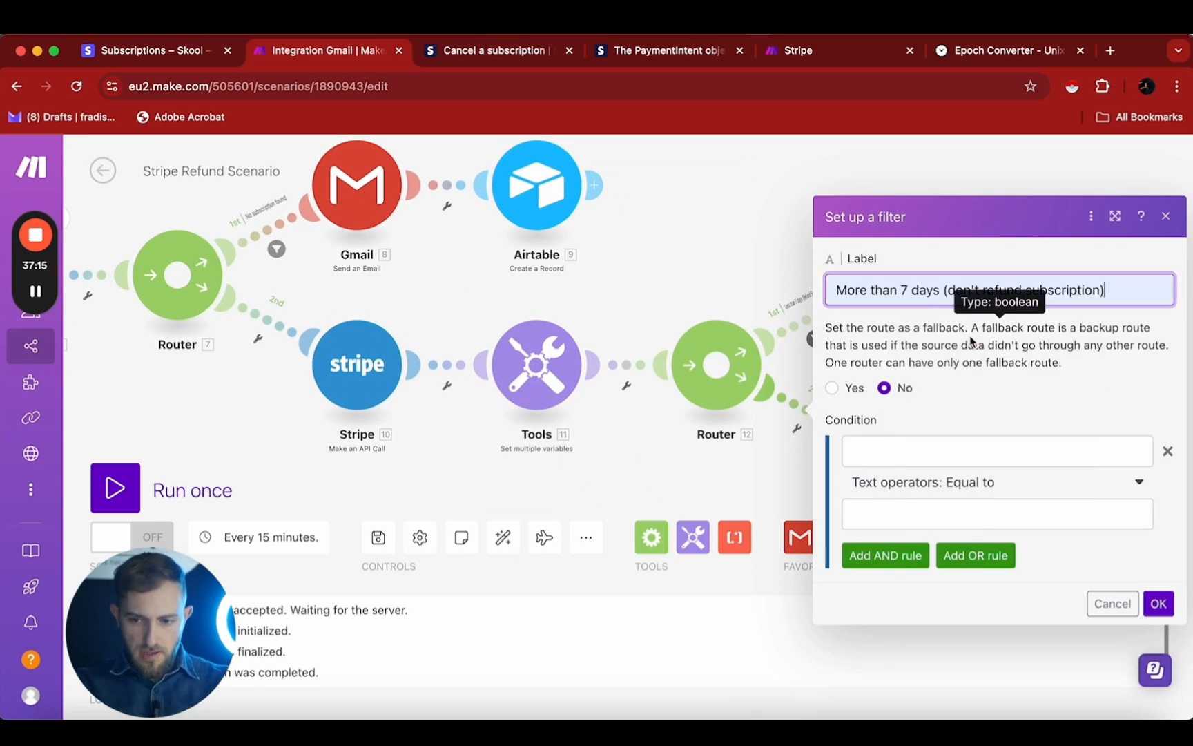
Step: Build the second route filter's first operand as nowTime minus Start Time of Subscription
click(893, 455)
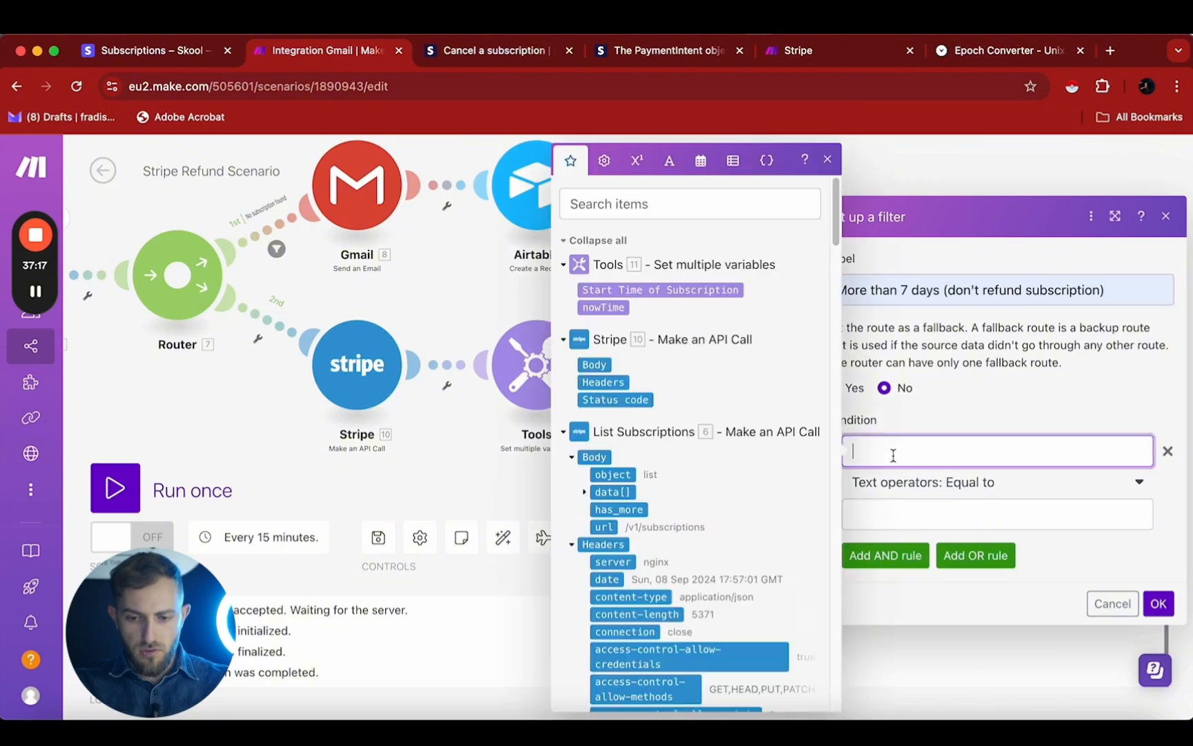
click(619, 305)
click(642, 164)
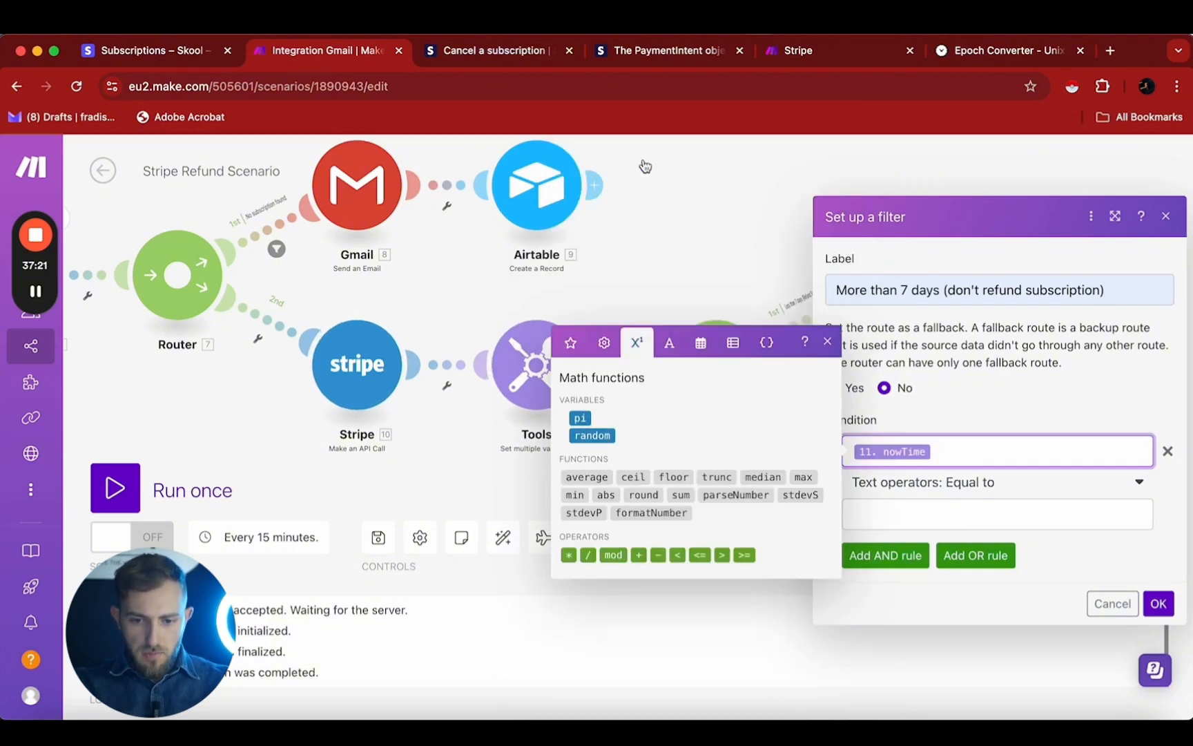
click(658, 555)
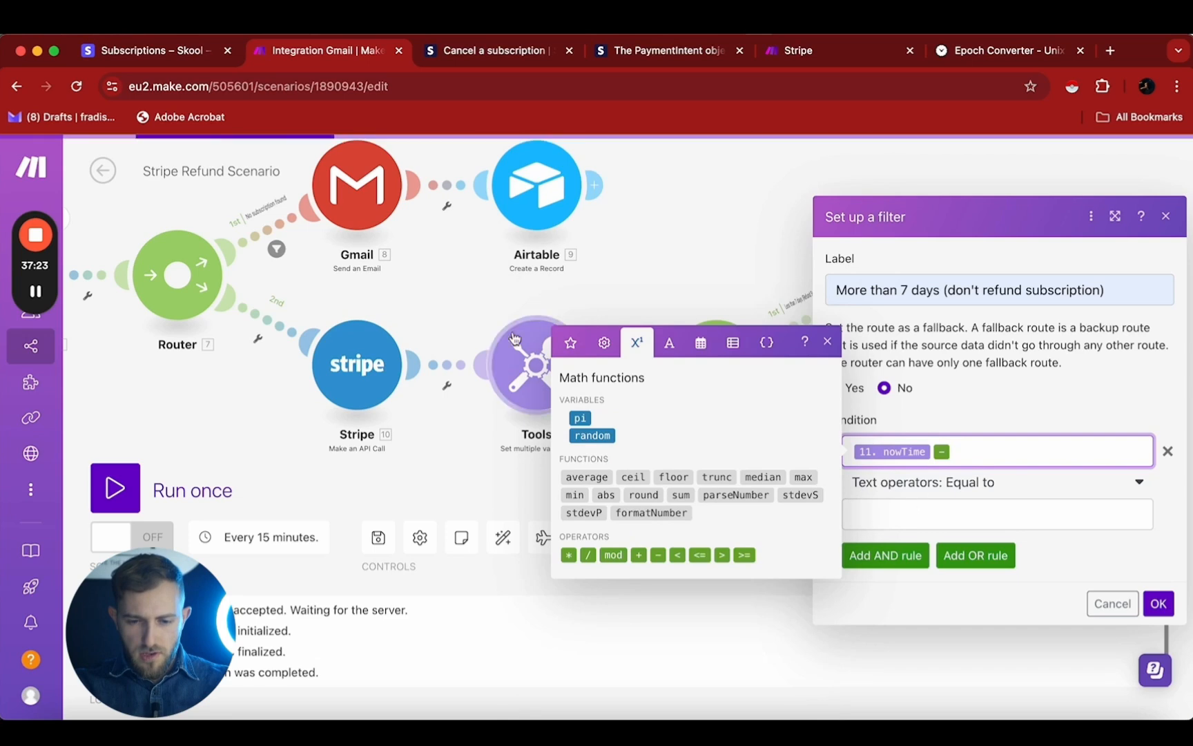
click(570, 343)
click(660, 289)
Step: Set the second route filter's comparison to the numeric operator Greater than
click(949, 506)
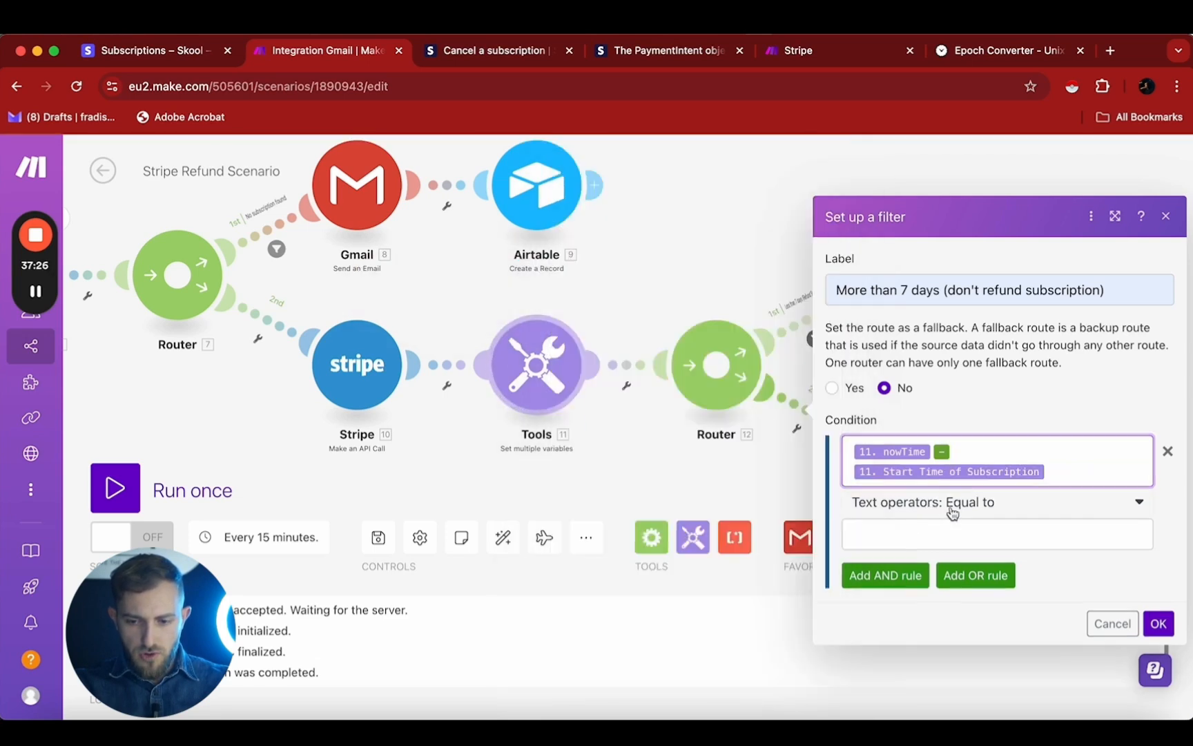
scroll(945, 469, down, 5)
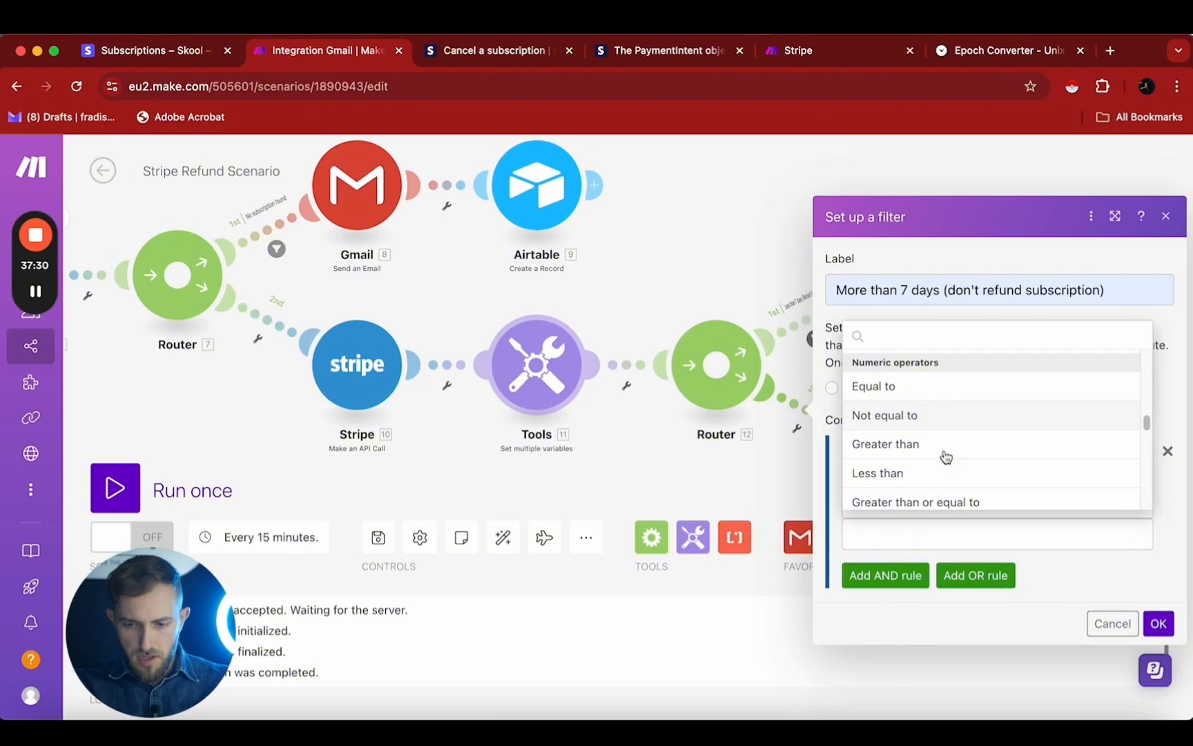
scroll(946, 457, down, 1)
scroll(946, 456, down, 1)
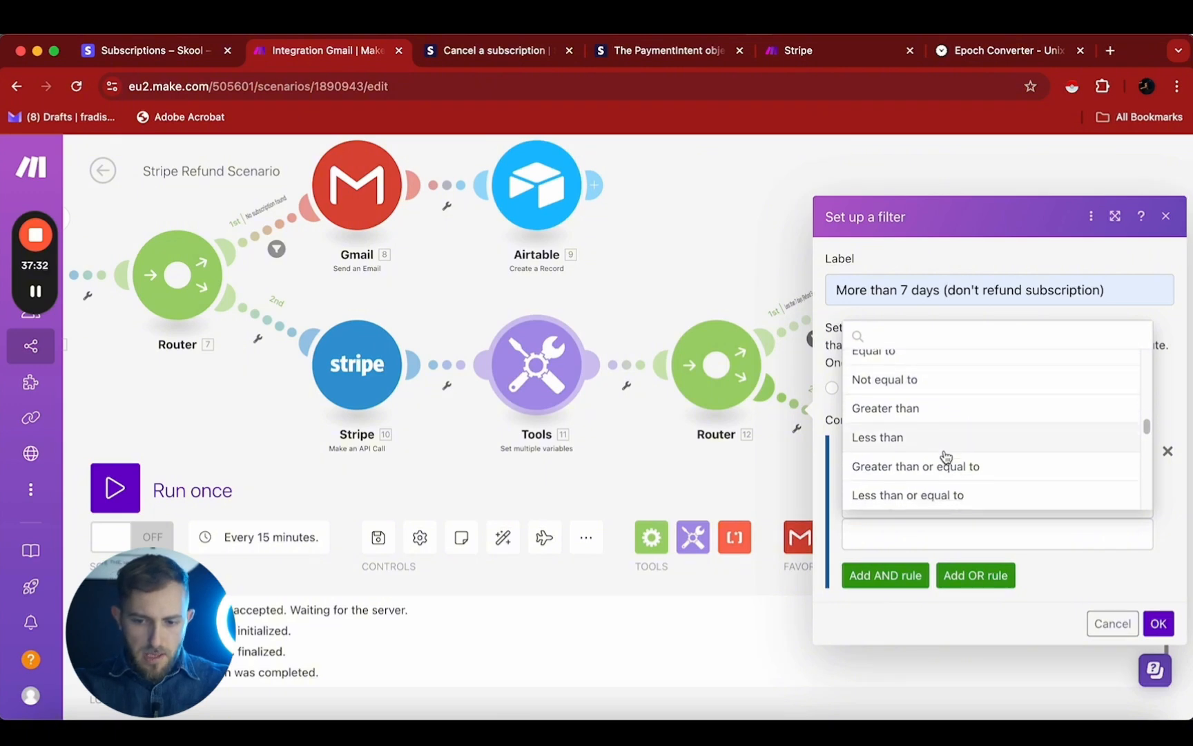
scroll(992, 478, down, 1)
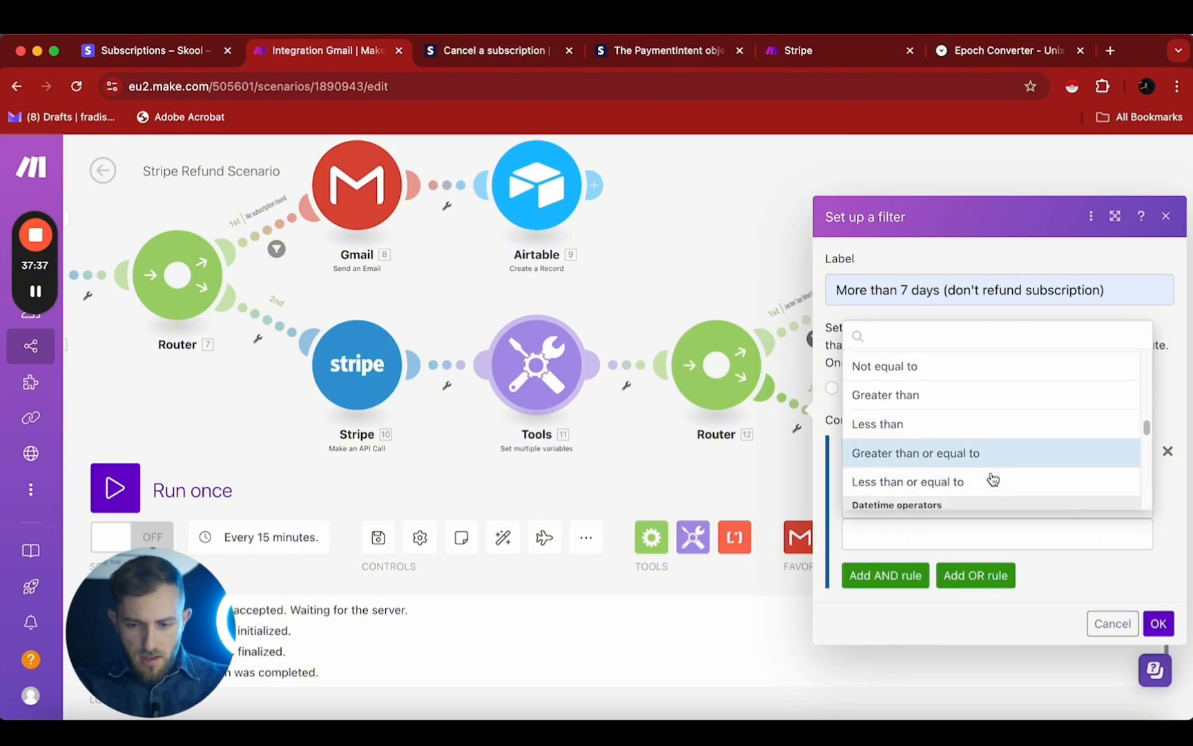
scroll(992, 478, up, 2)
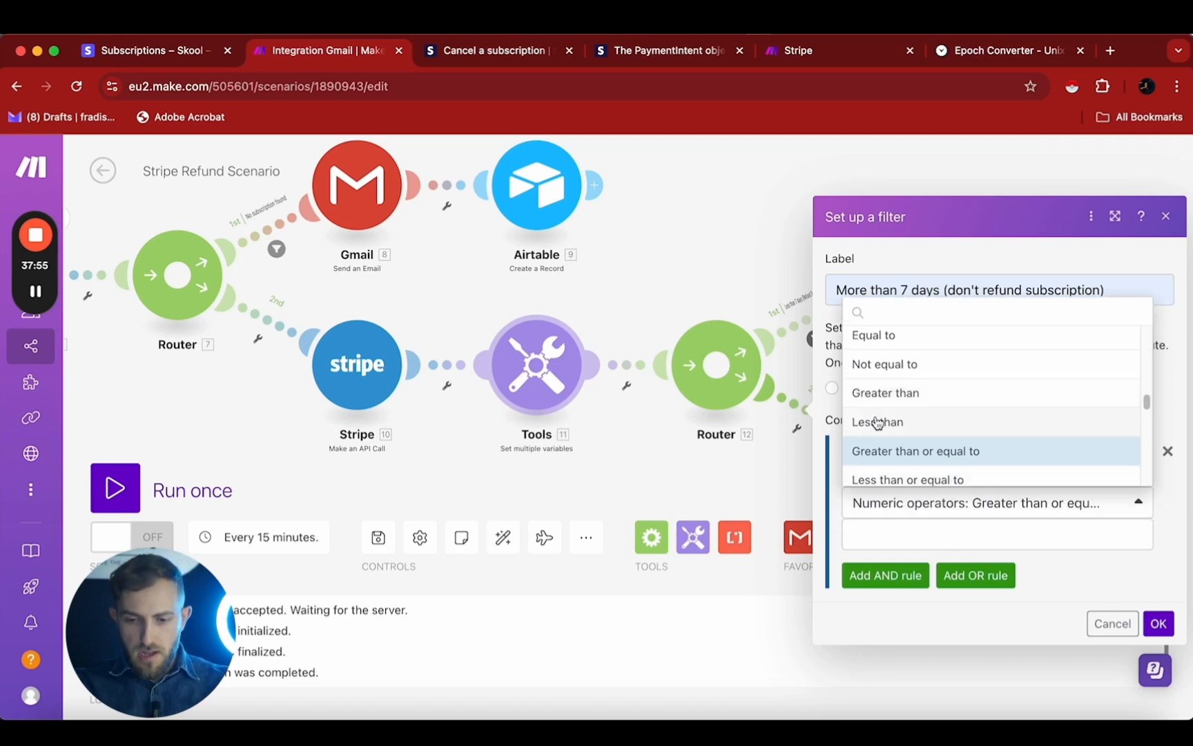
click(878, 393)
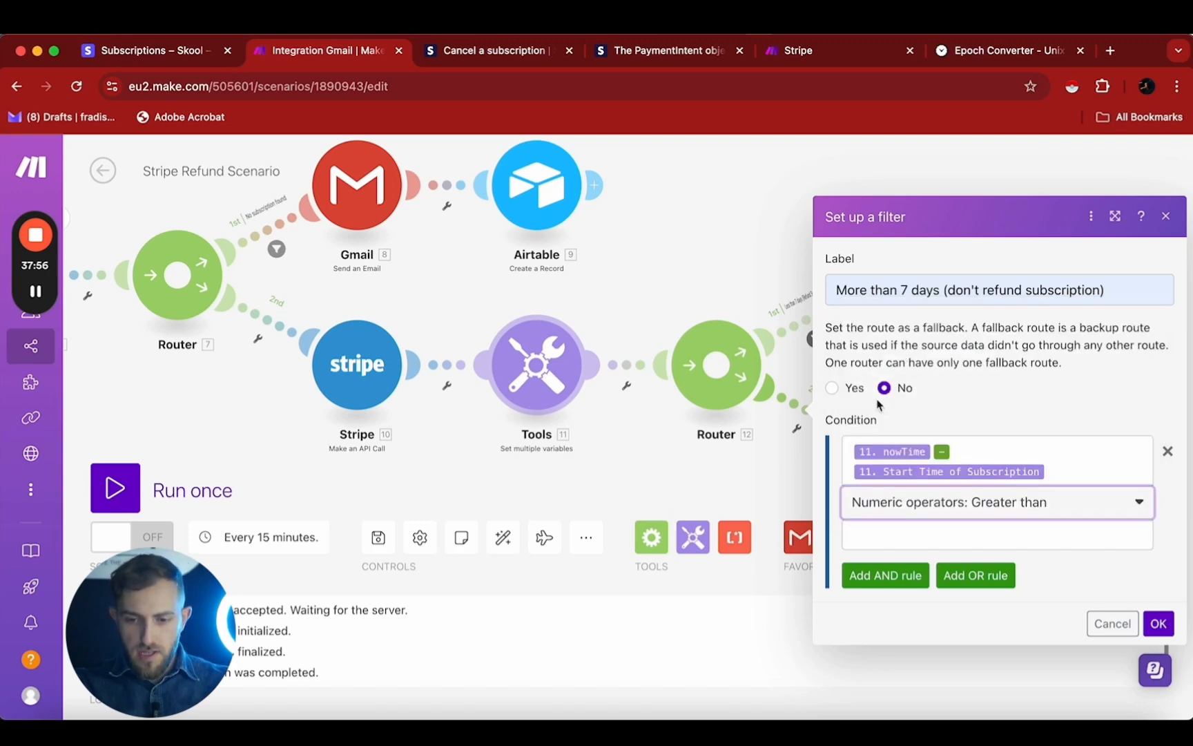
Step: Enter 604800 as the second route filter's comparison value and save the filter
click(940, 532)
text(604800)
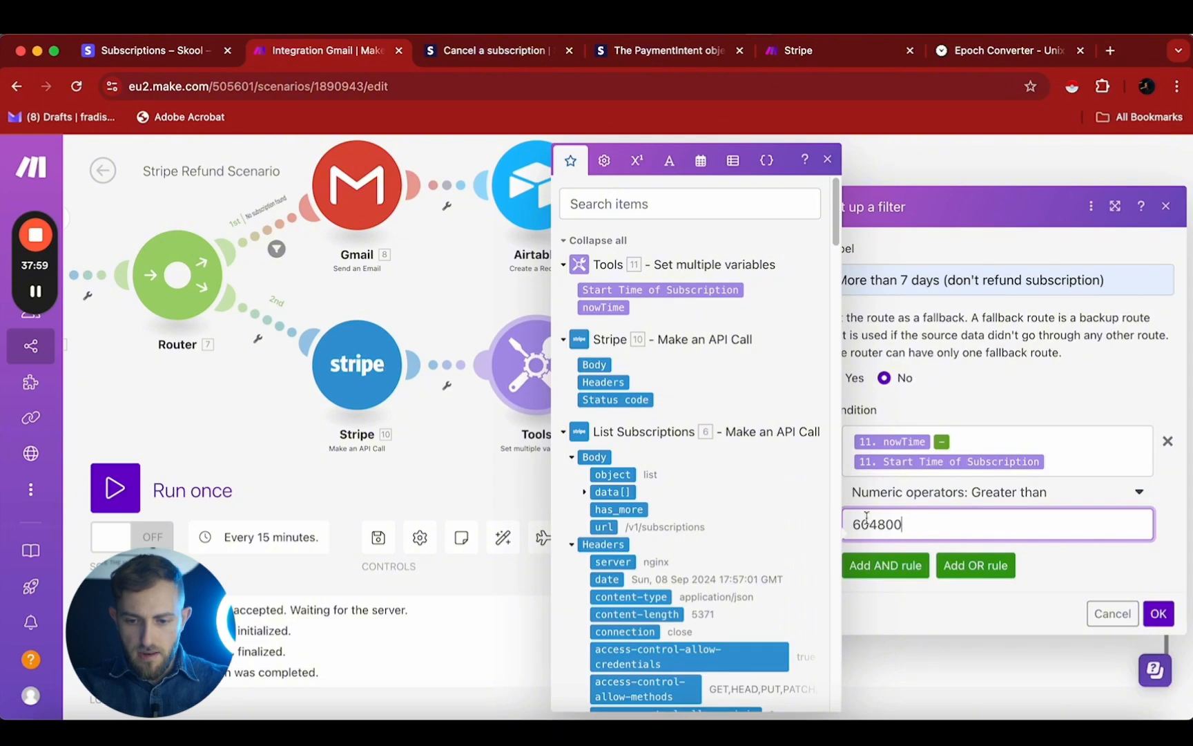
drag(861, 522, 950, 522)
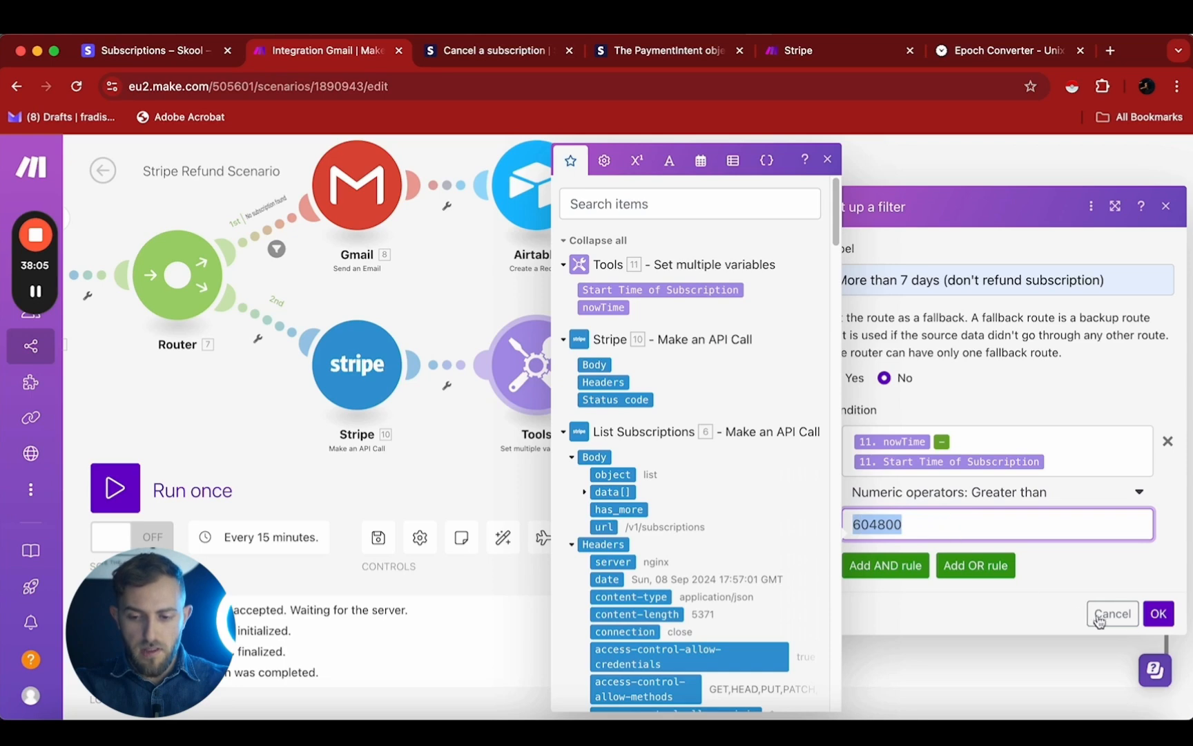
click(1157, 616)
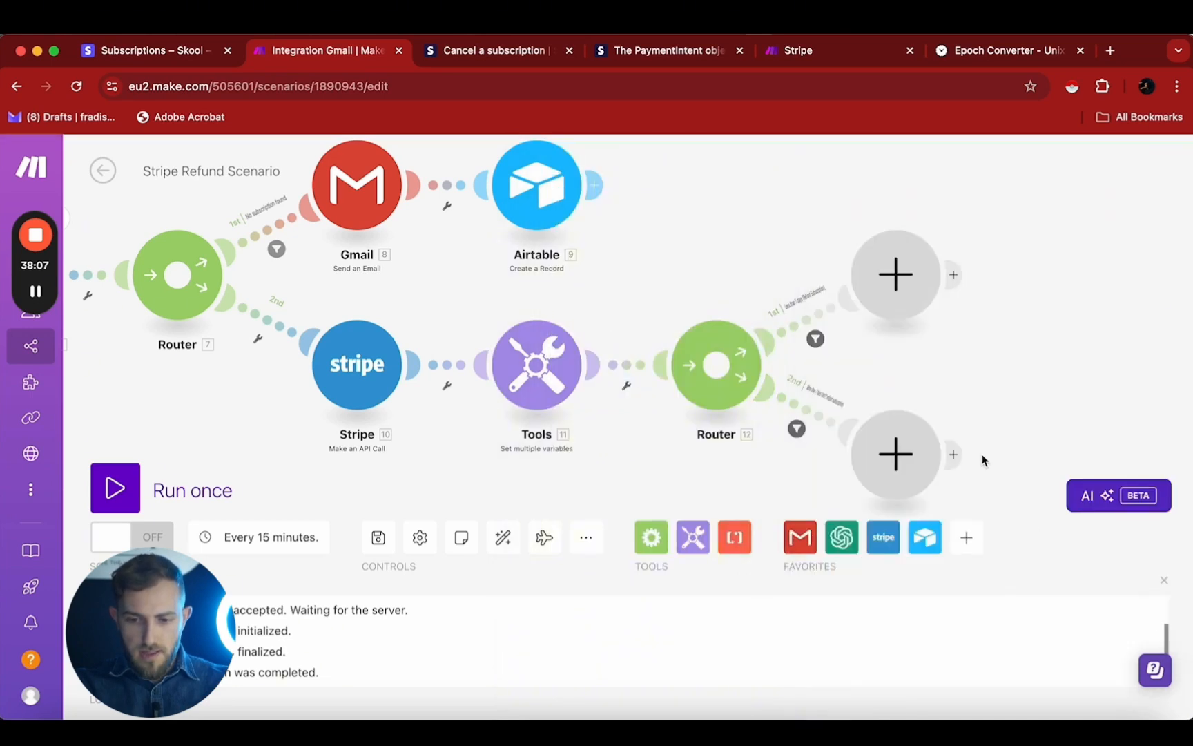
Step: Add a Stripe Make an API Call module at the end of the "Less than 7 days (Refund Subscription)" route
scroll(778, 320, up, 3)
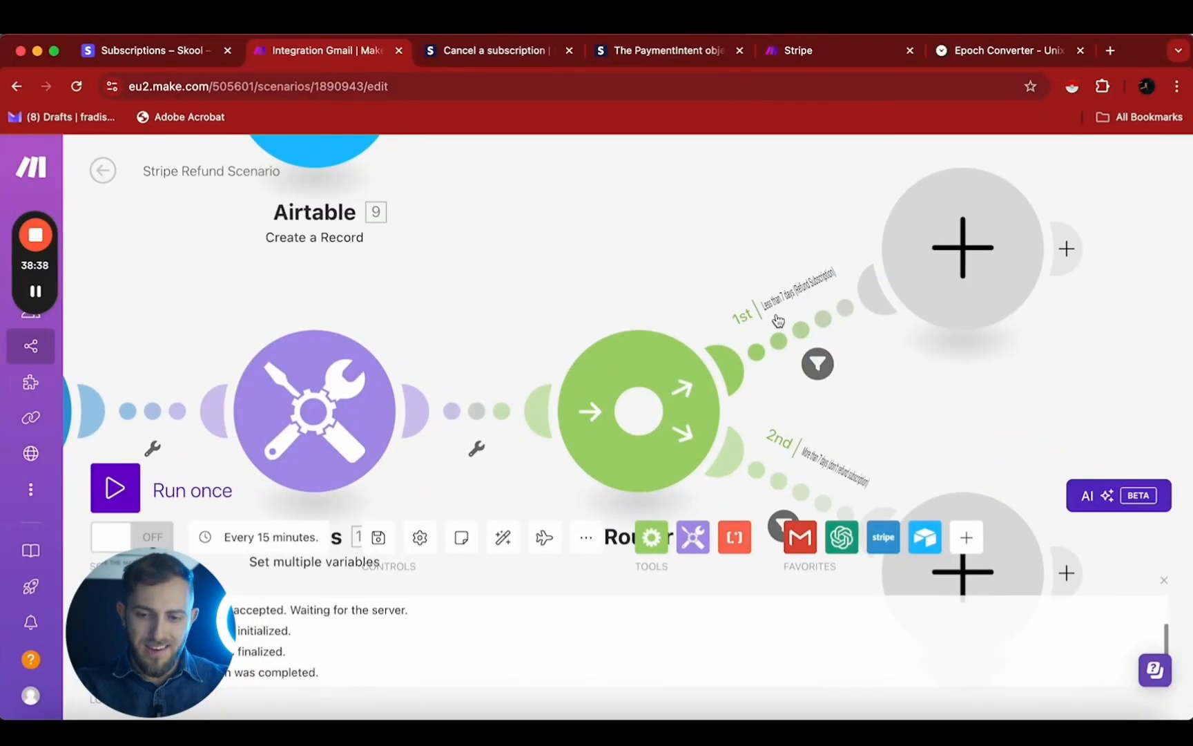
click(965, 263)
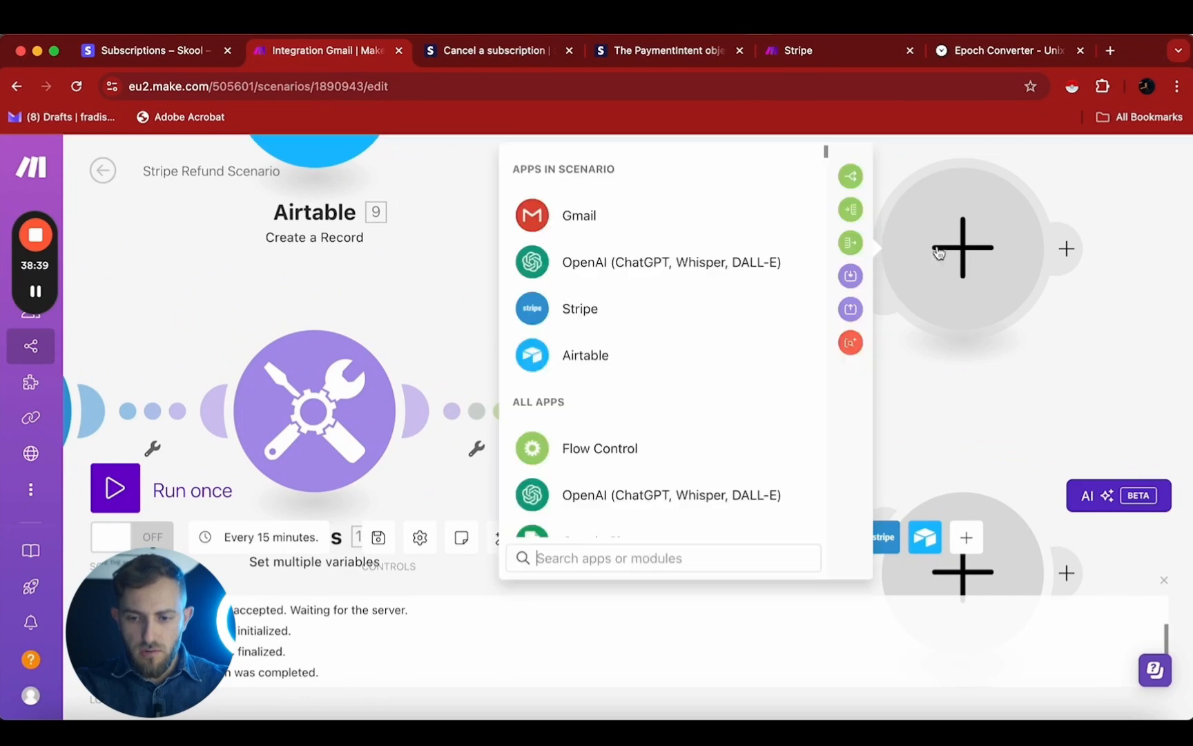
click(633, 308)
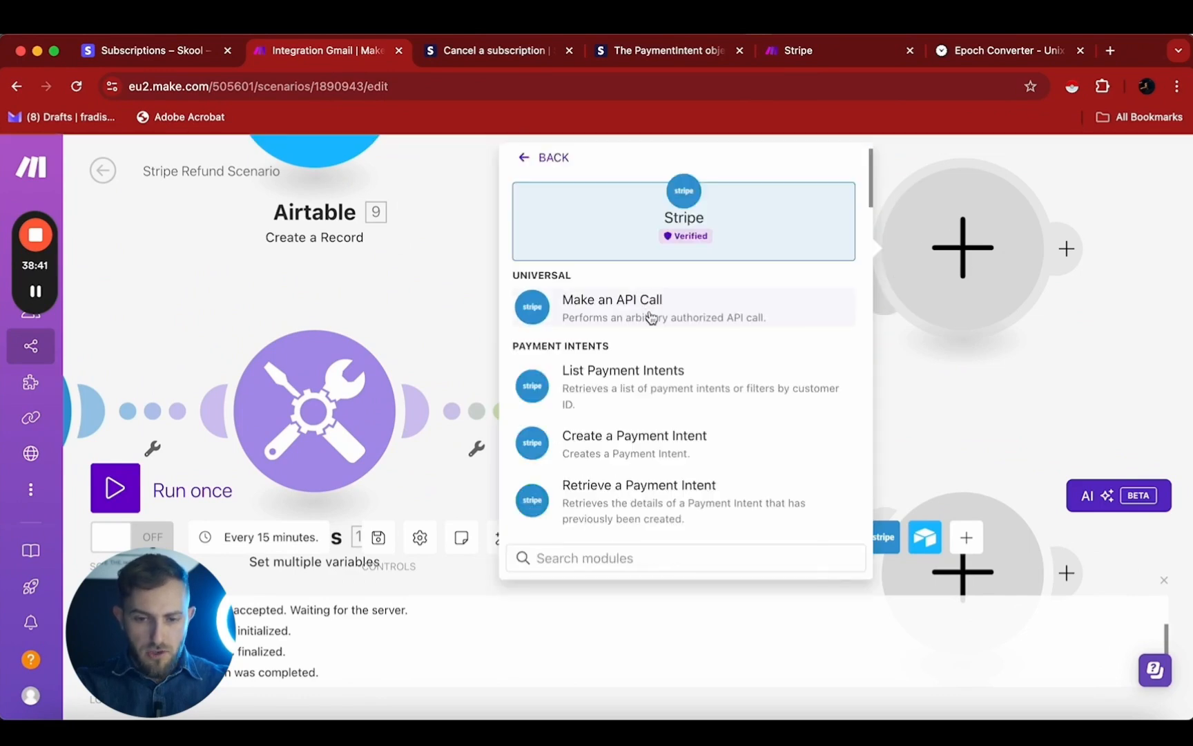
click(623, 304)
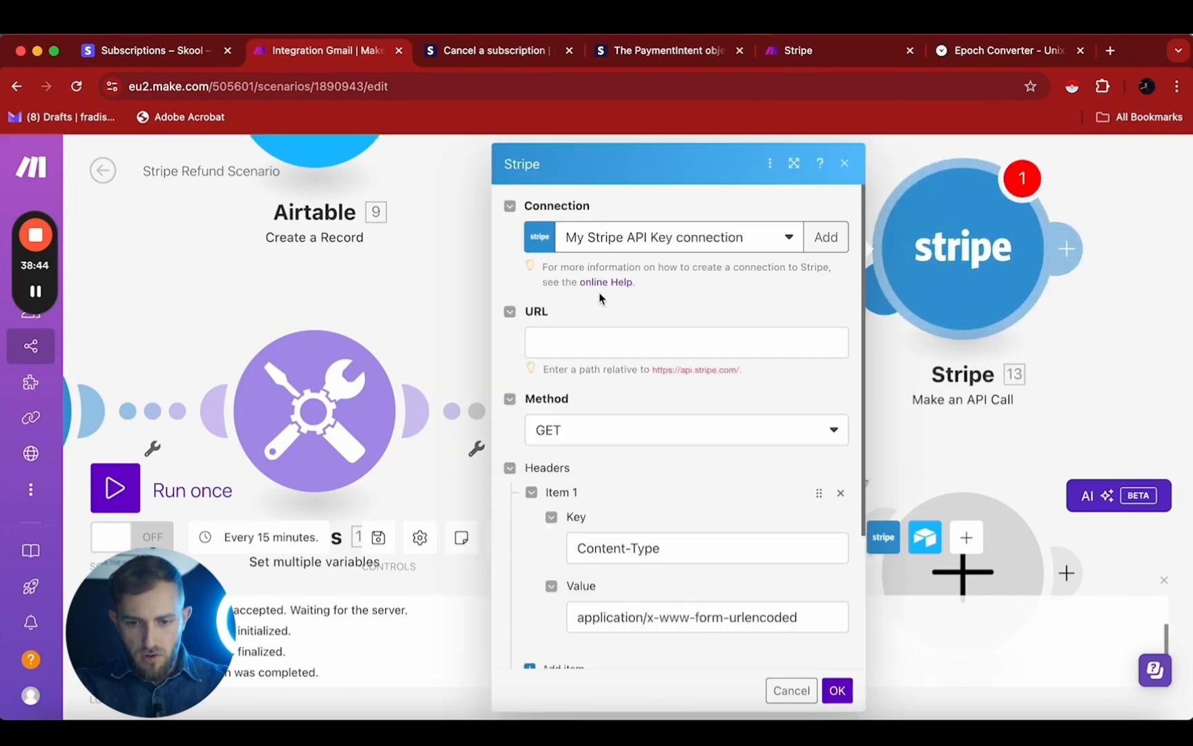
Step: Switch to the Stripe API docs and examine the endpoint, parameters and sample response of Create a refund
click(490, 52)
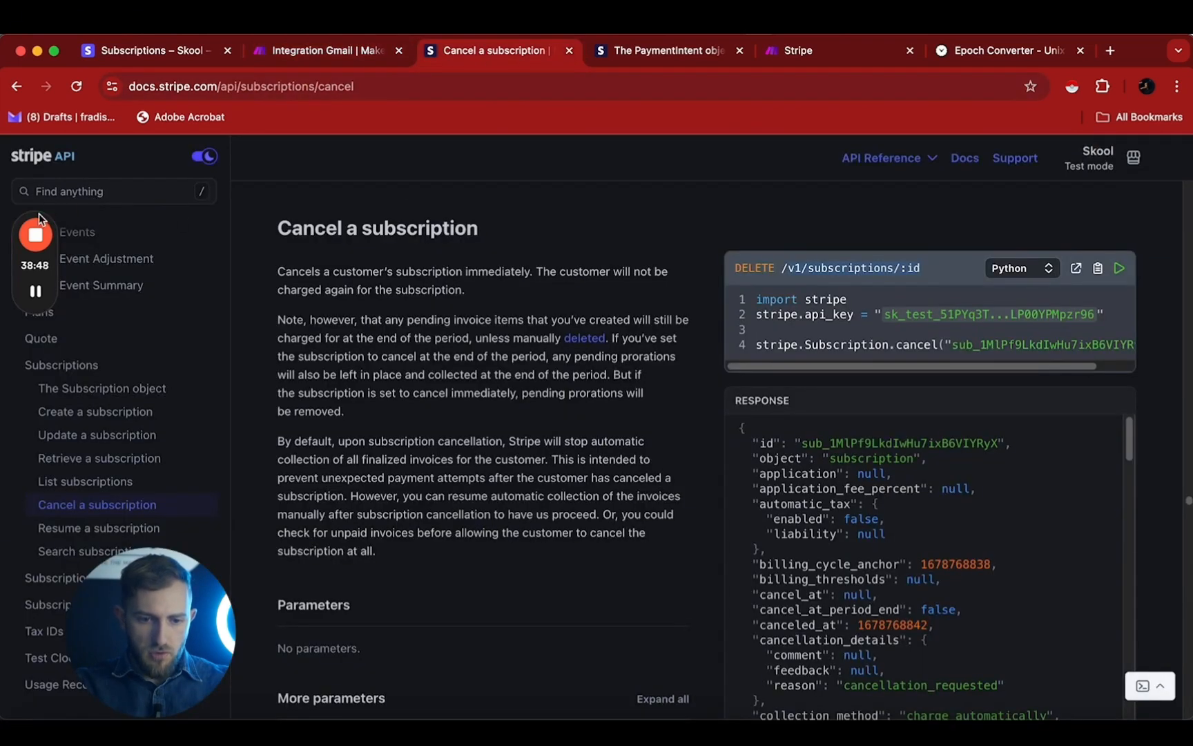
drag(39, 216, 1149, 217)
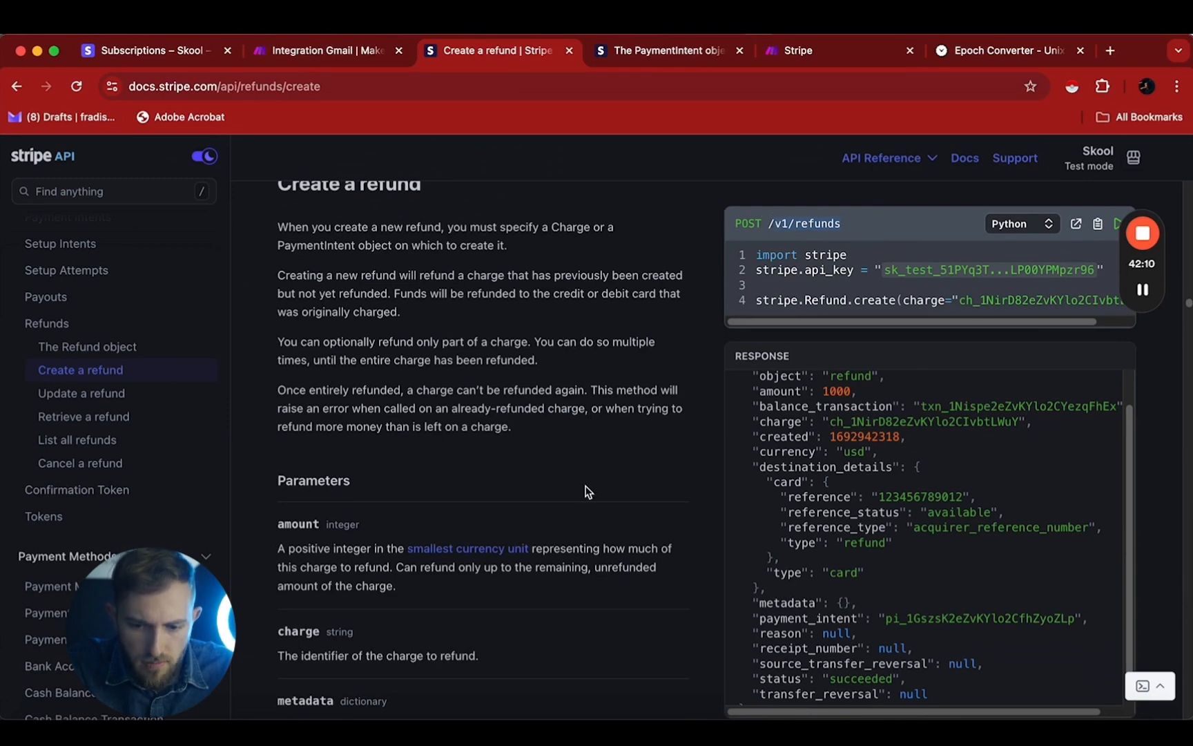
scroll(586, 490, down, 4)
scroll(587, 490, up, 5)
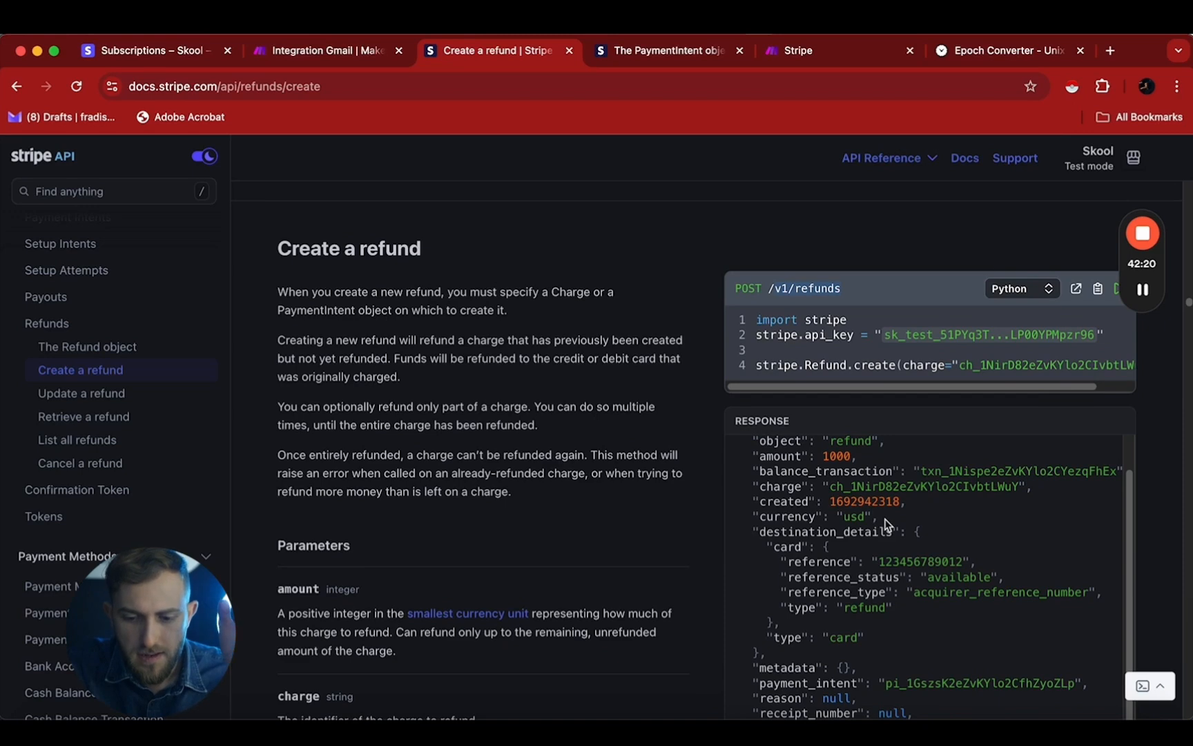
scroll(887, 525, up, 1)
drag(739, 446, 858, 653)
click(828, 567)
drag(756, 463, 776, 661)
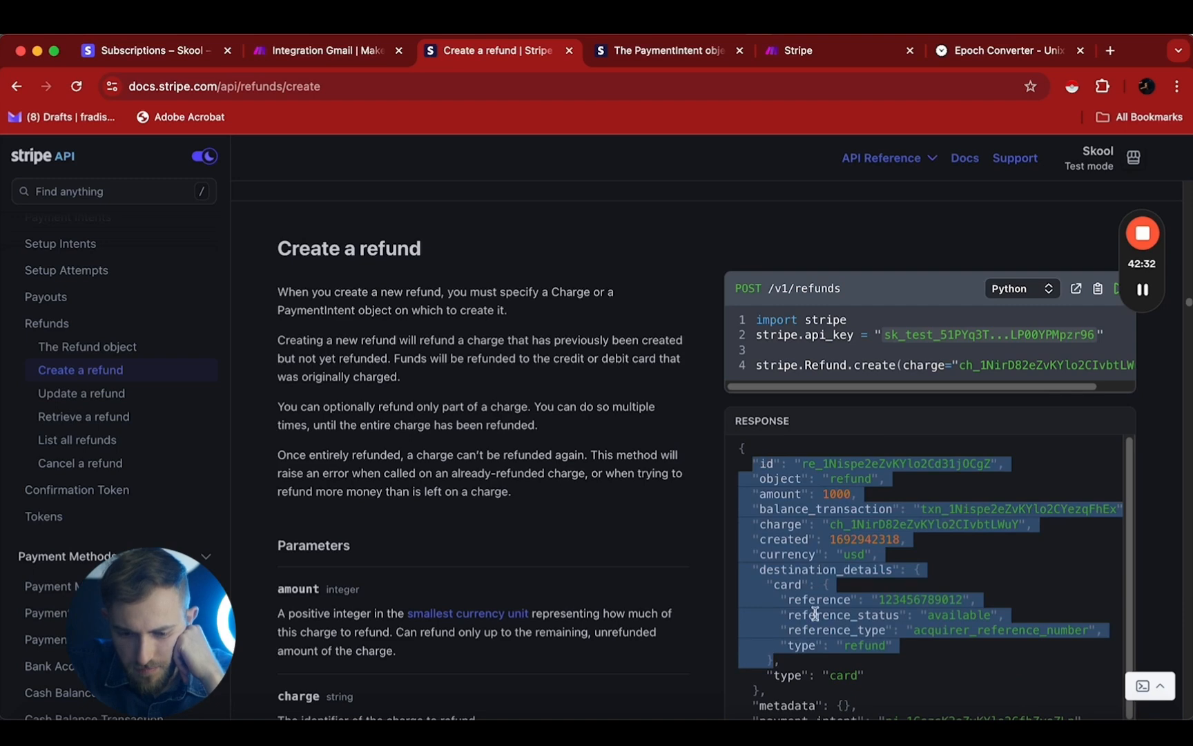
click(756, 465)
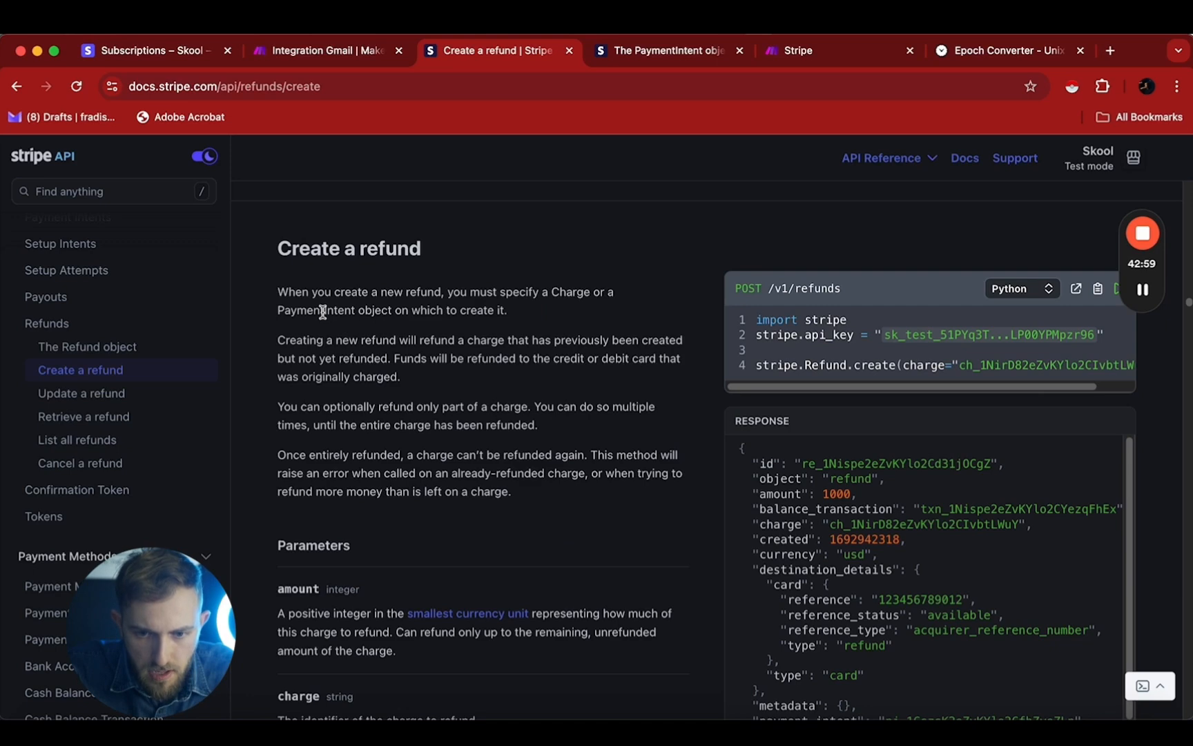
Step: Examine the payment_intent field in the sample response of Create a refund in the Stripe API docs
click(343, 51)
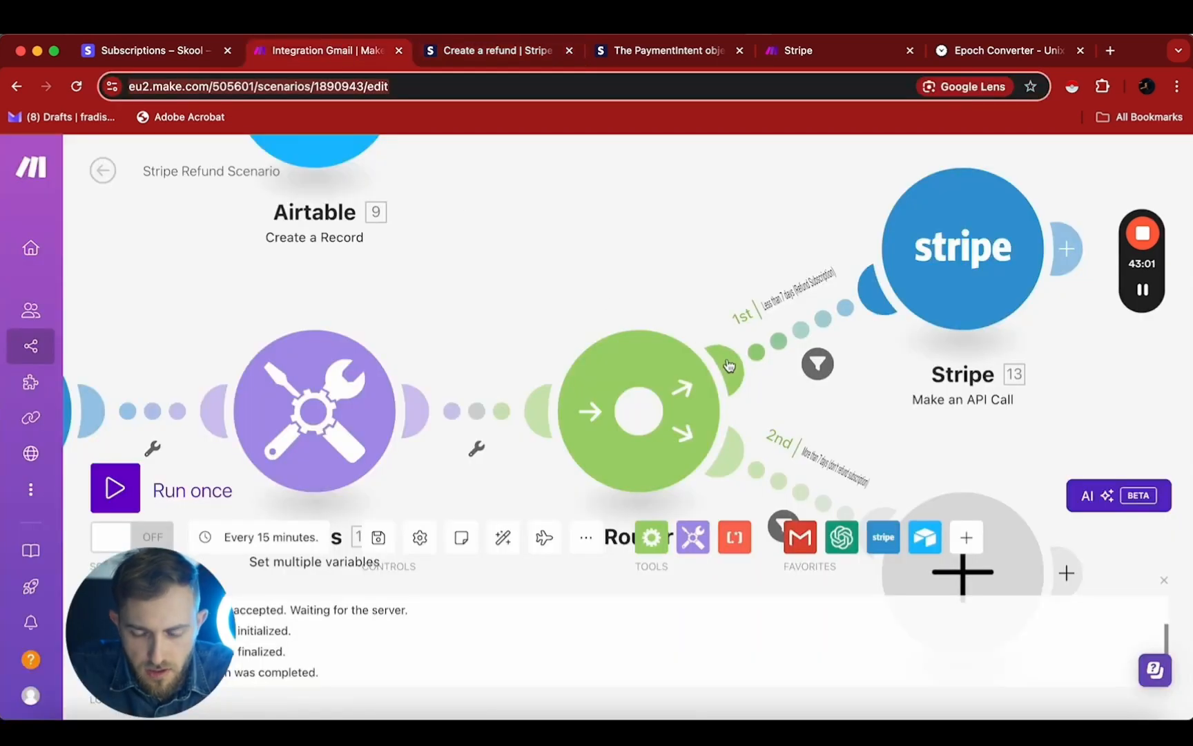
click(487, 61)
scroll(871, 583, down, 2)
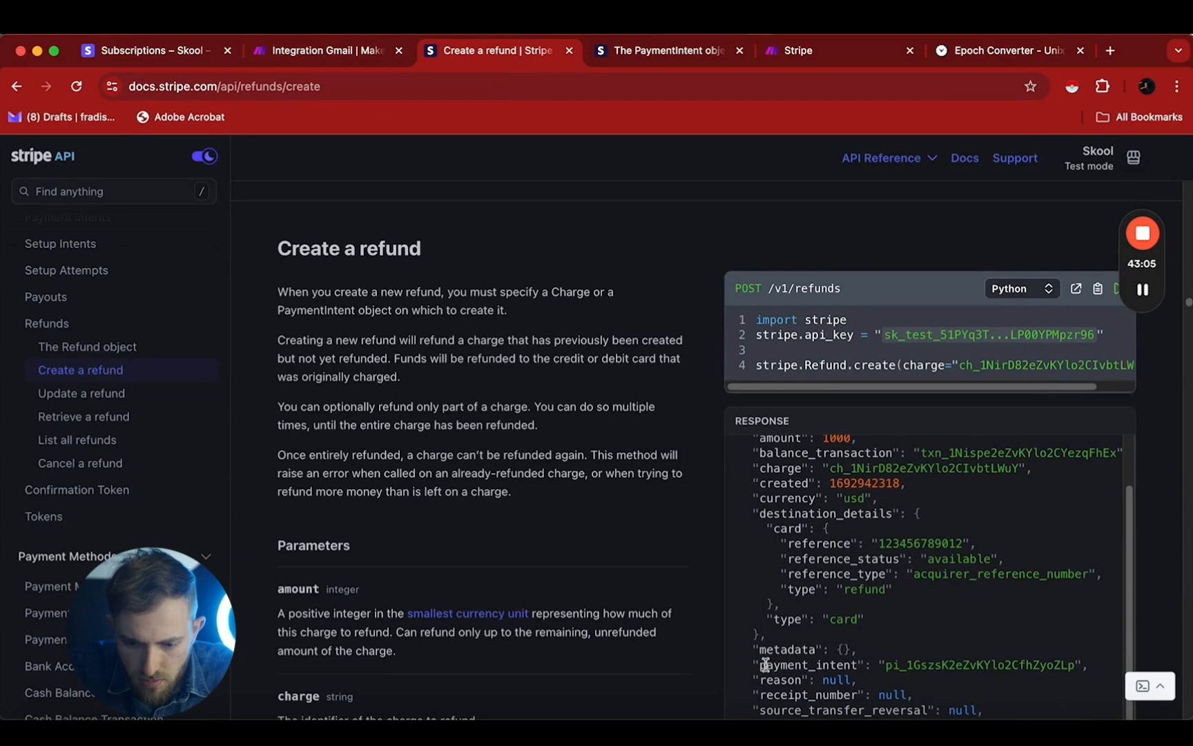
drag(881, 664, 990, 656)
click(985, 658)
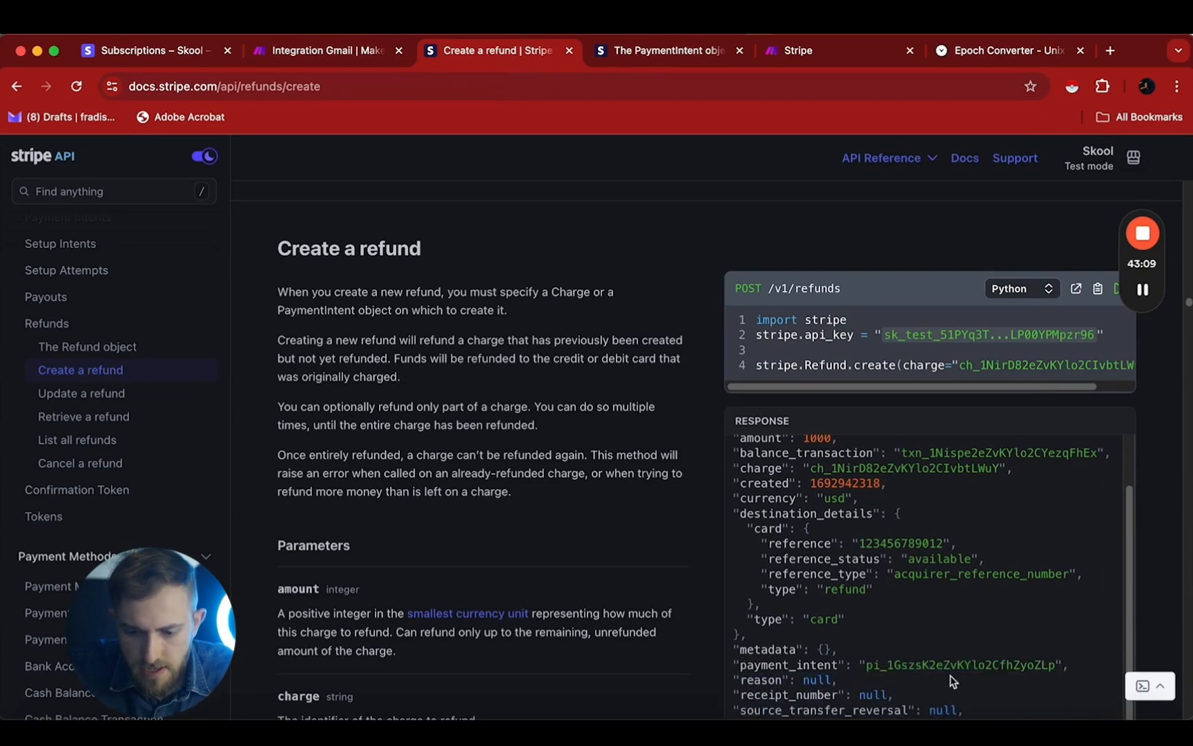
Step: Copy the payment_intent field name from the sample response of Create a refund
drag(866, 664, 987, 680)
click(784, 662)
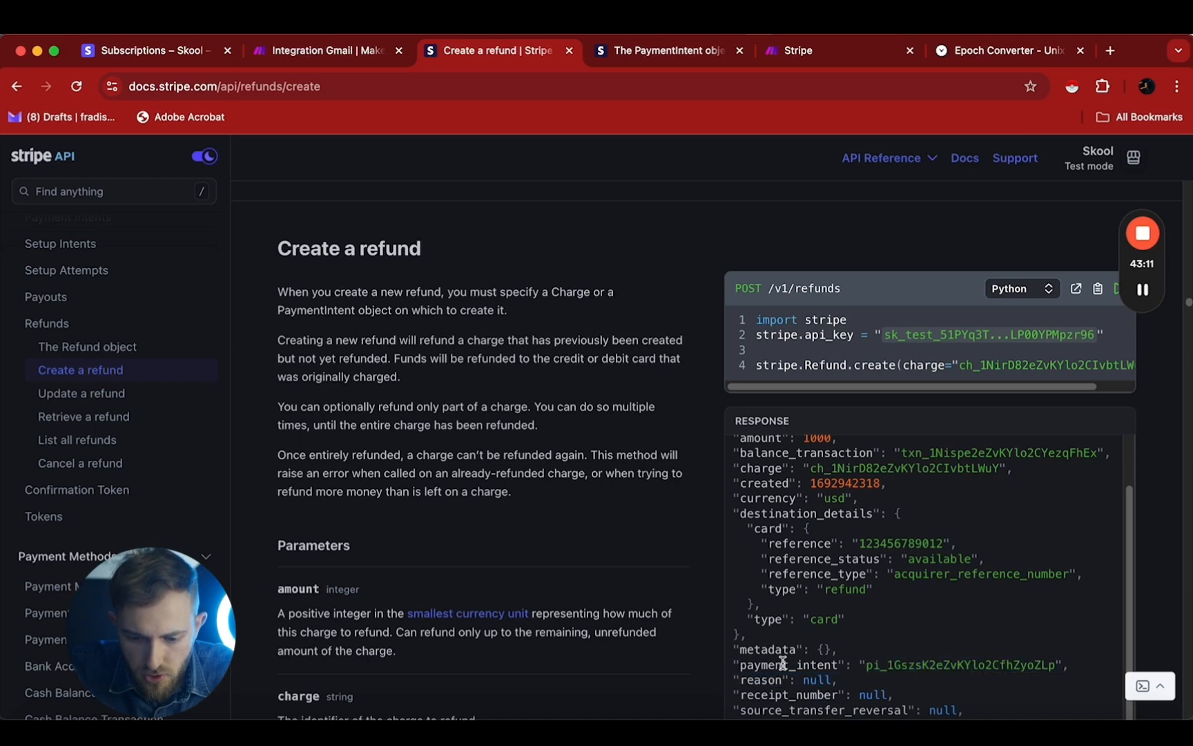
drag(743, 664, 838, 668)
key(super+c)
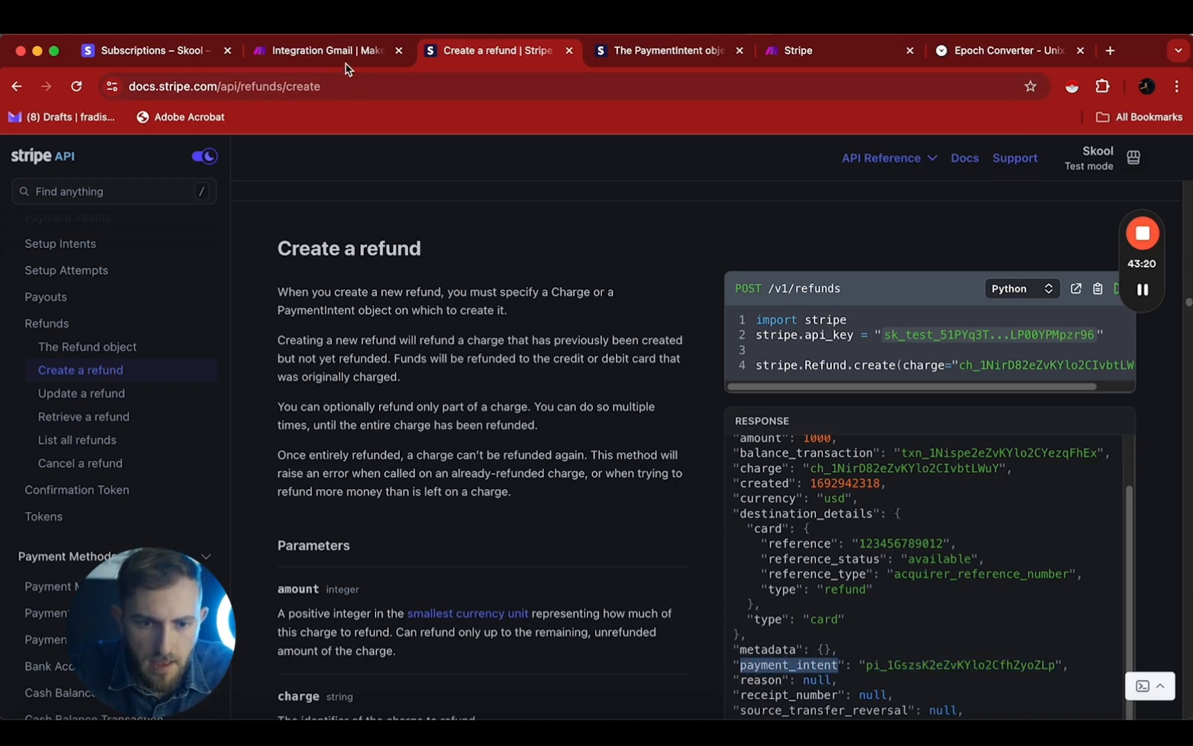
Step: Switch back to the Make scenario and set the method of the refund route's Stripe API call to POST
click(345, 56)
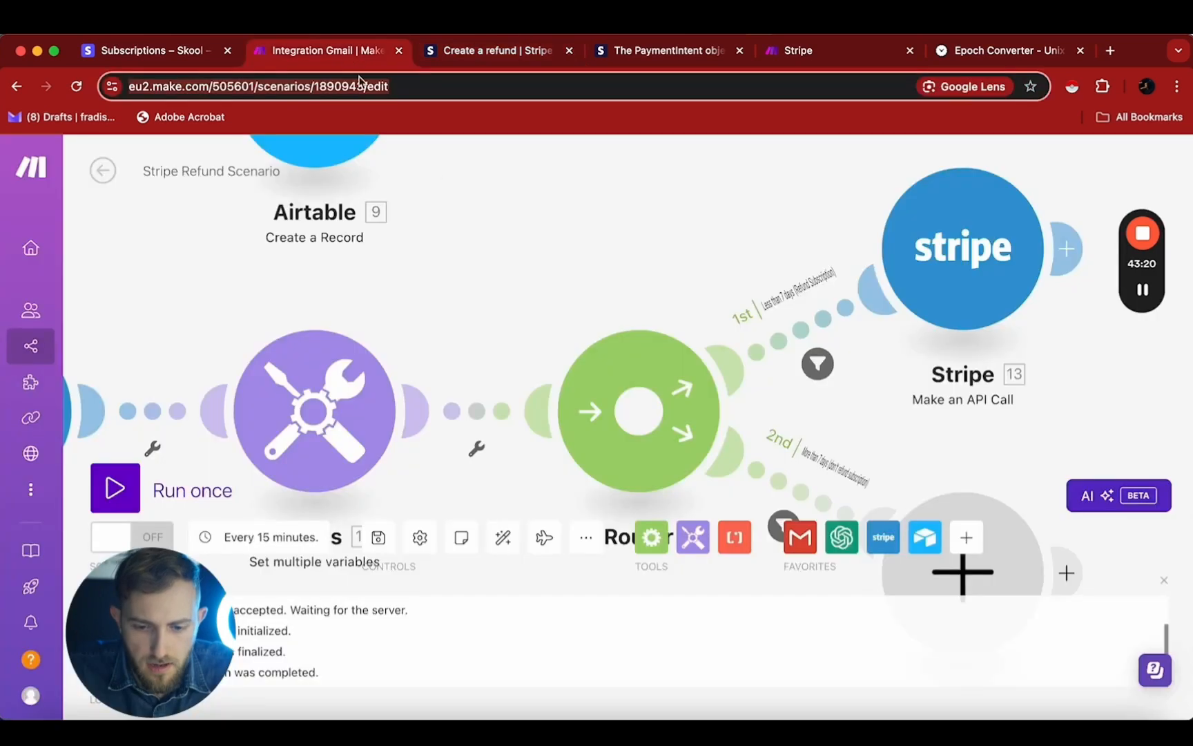
click(956, 279)
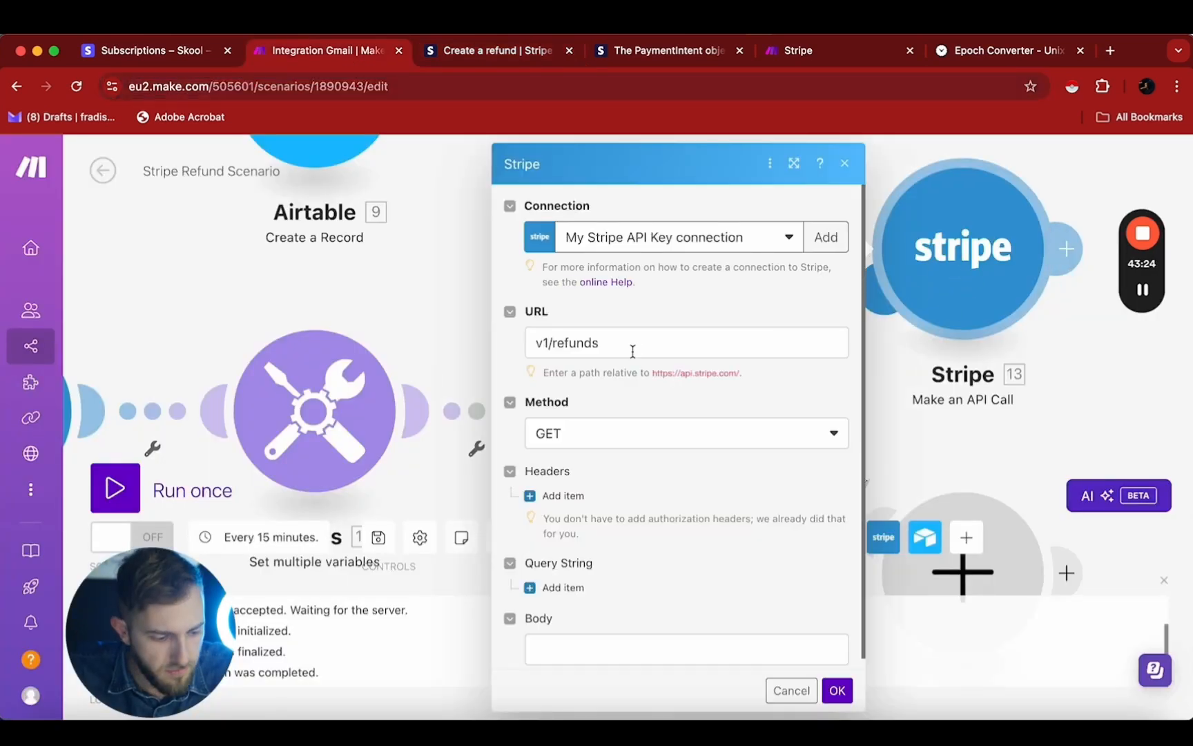
click(600, 432)
click(564, 489)
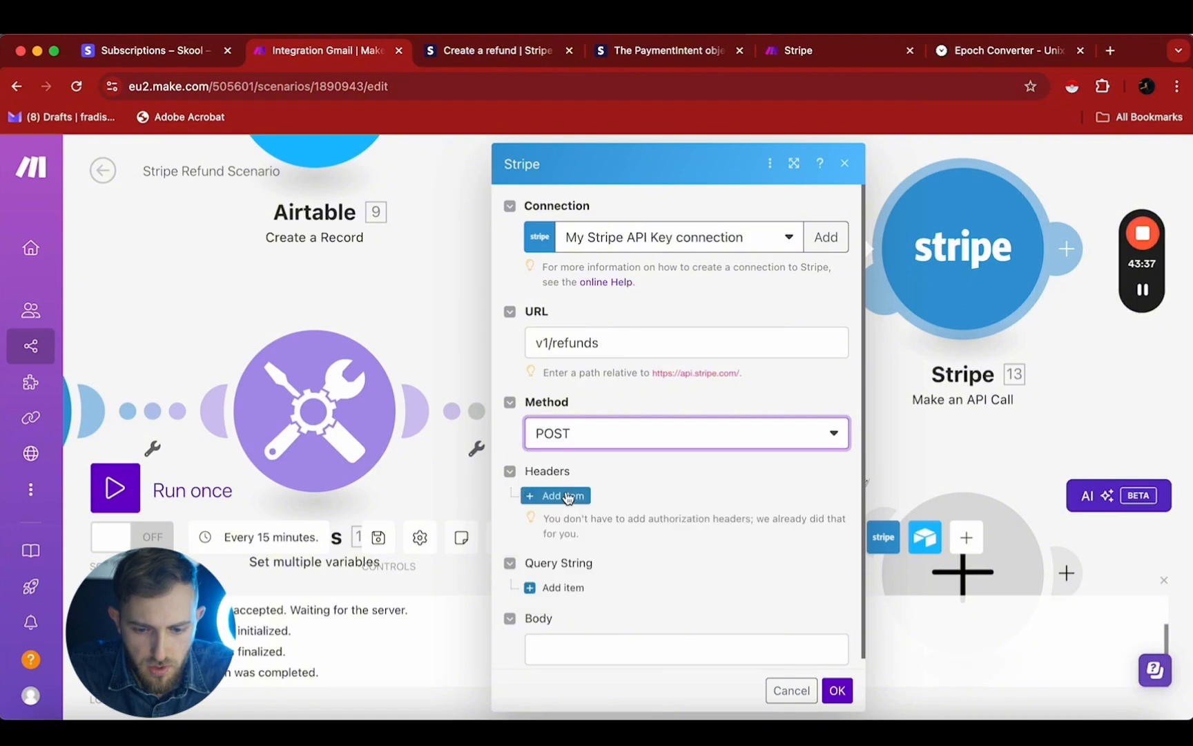
Step: Add a query string item with the key payment_intent to the Stripe API call
click(572, 588)
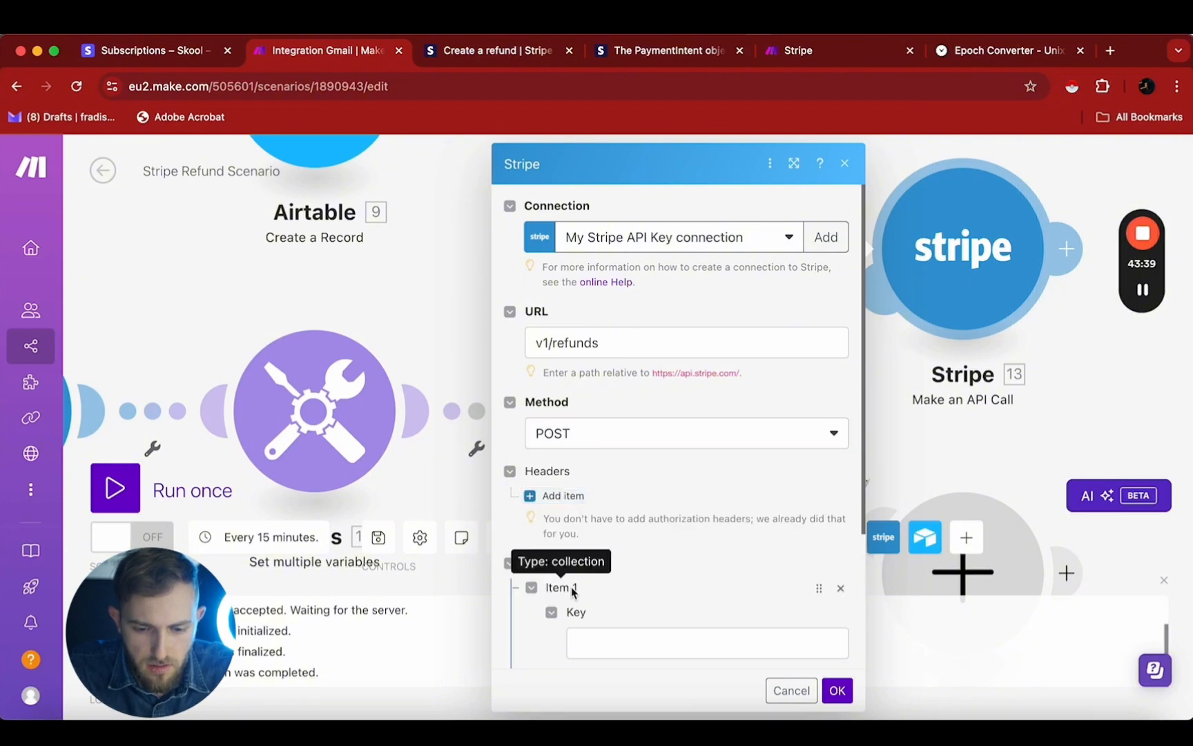
scroll(600, 545, down, 3)
click(614, 526)
key(super+v)
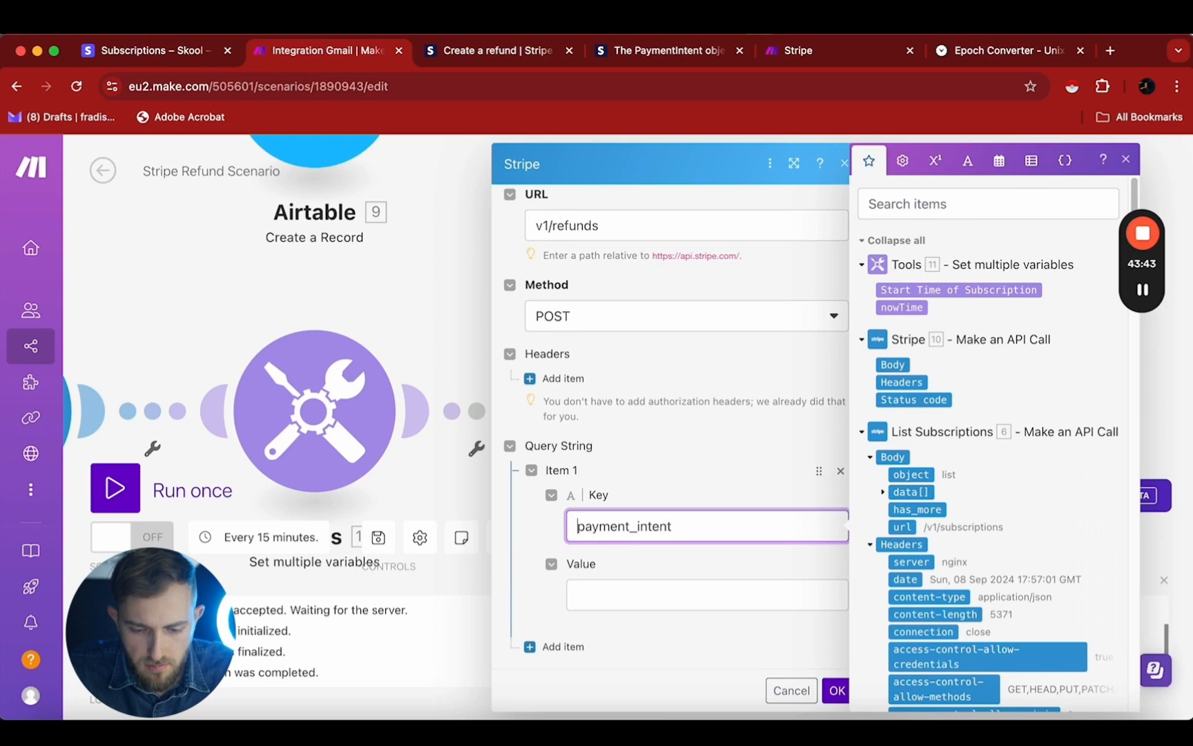
click(581, 528)
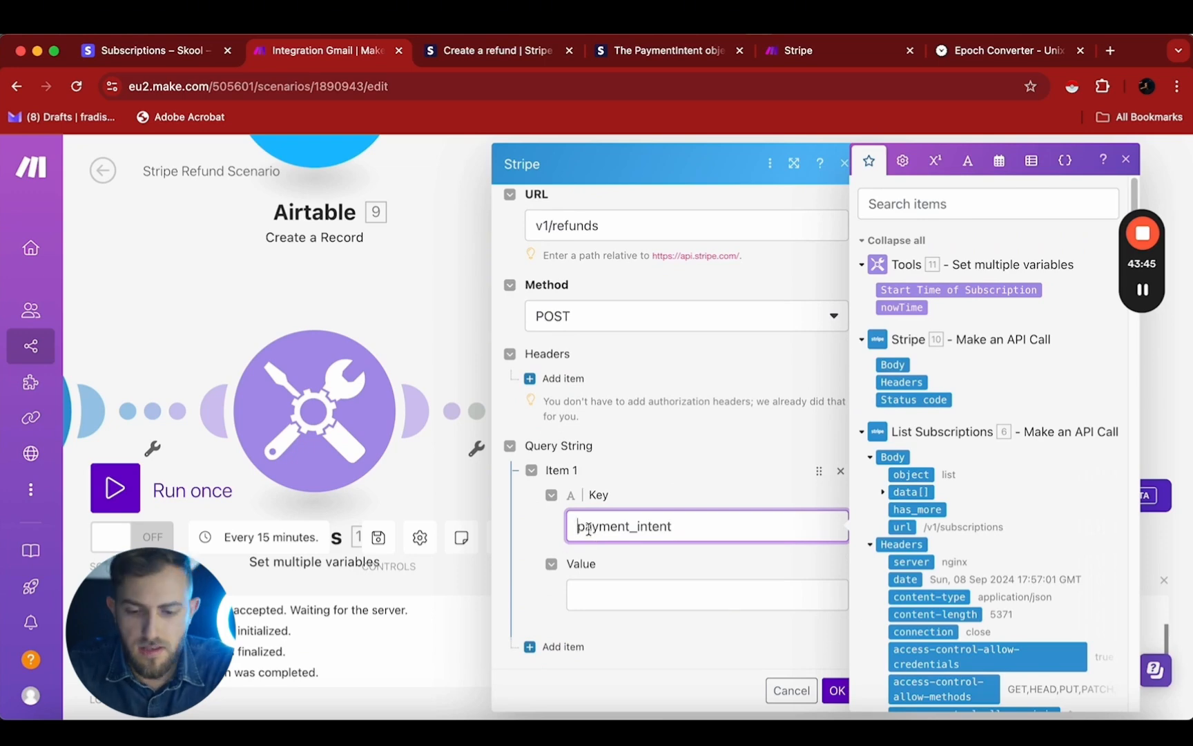
Step: Map the Payment Intent ID from List Payment Intents as the payment_intent value and save the Stripe module
scroll(961, 473, down, 12)
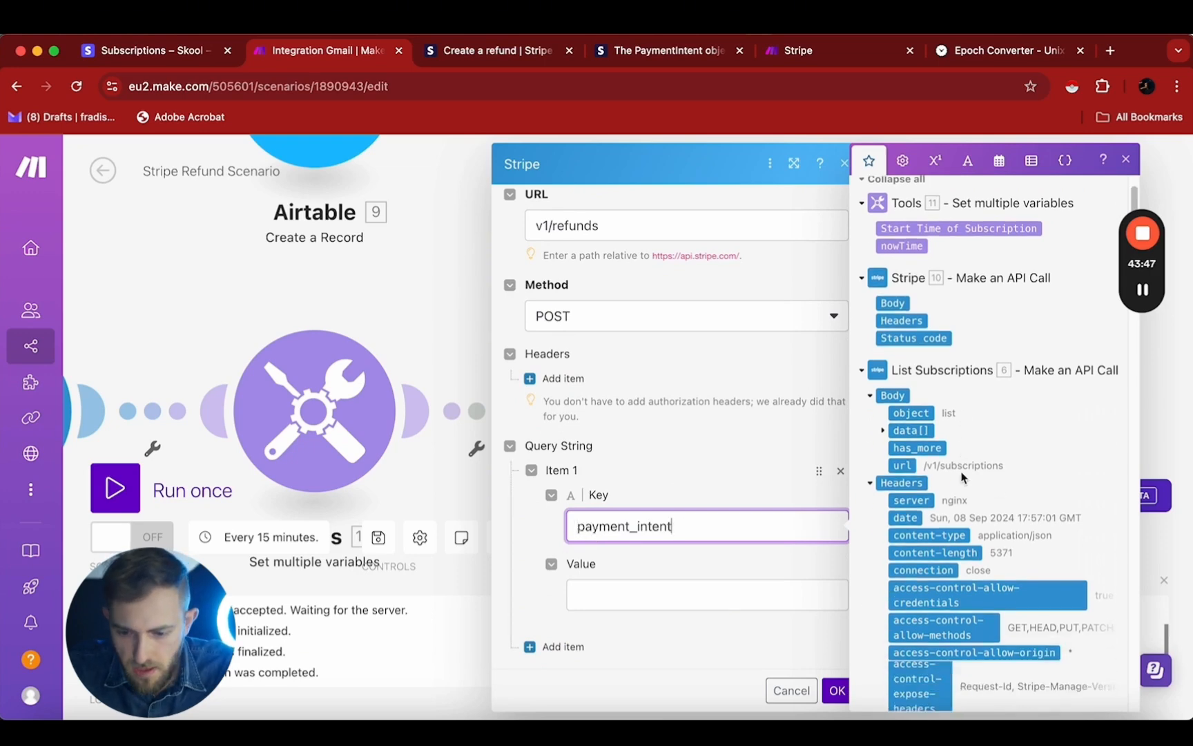
scroll(961, 472, down, 2)
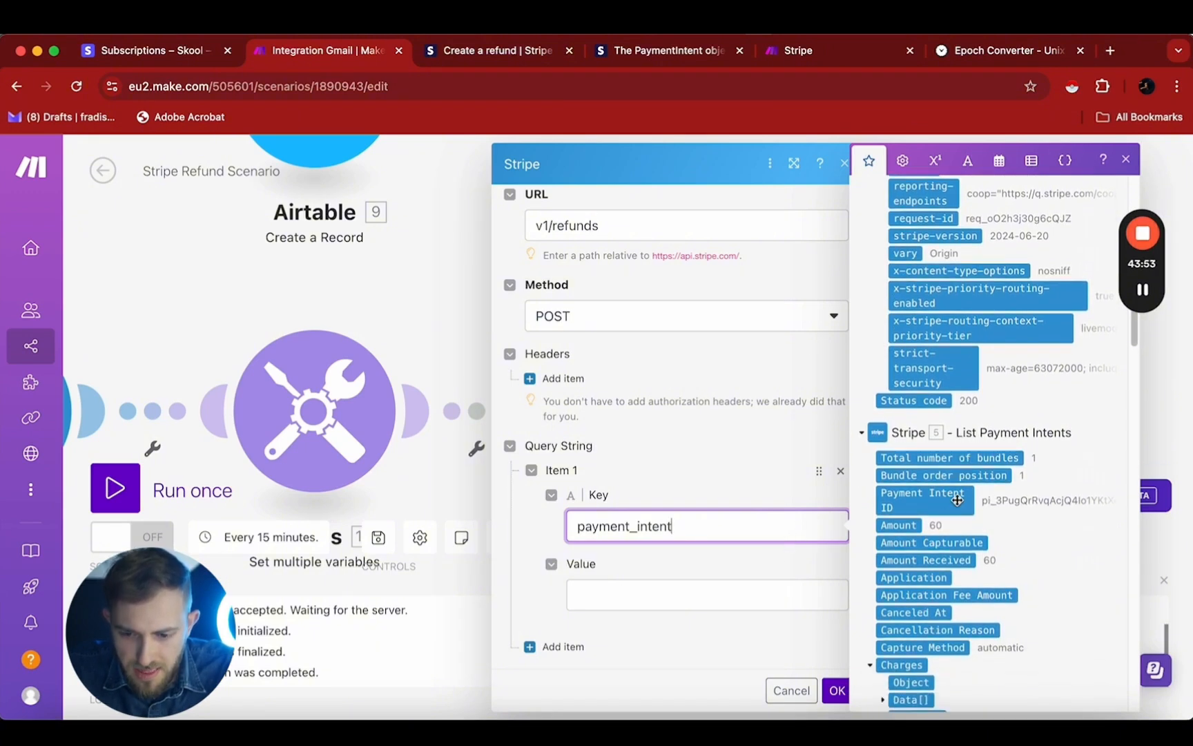
click(634, 599)
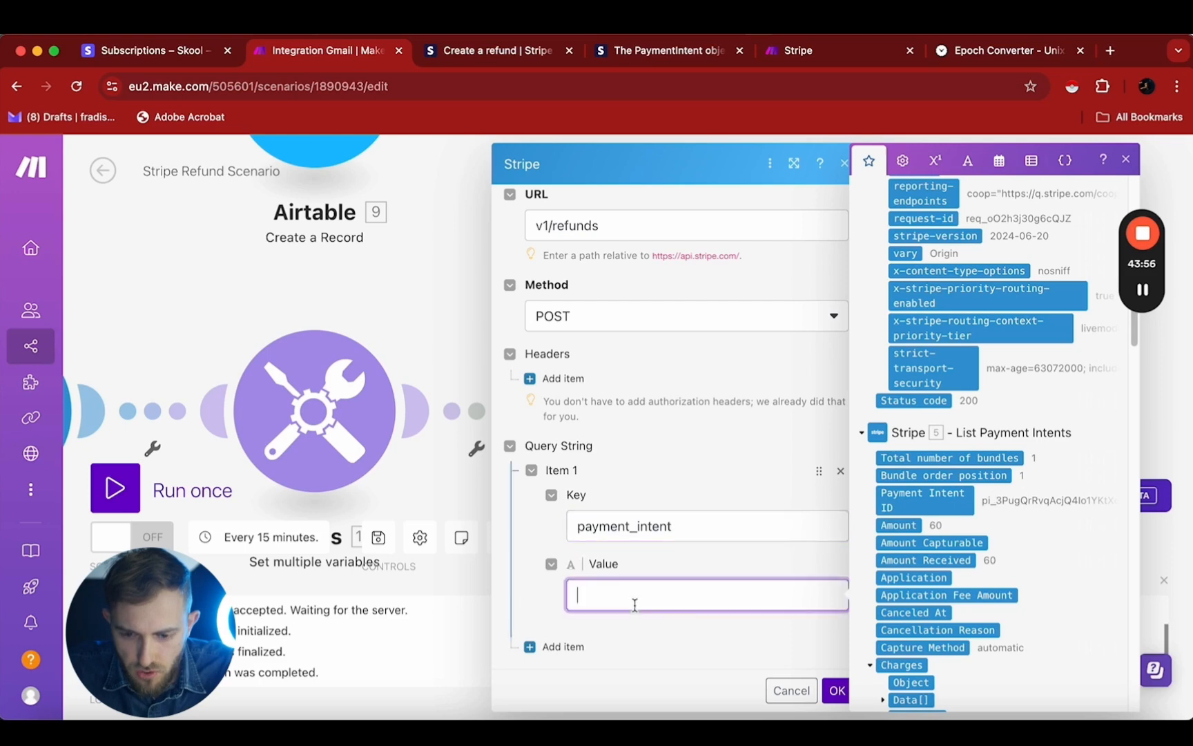
click(909, 506)
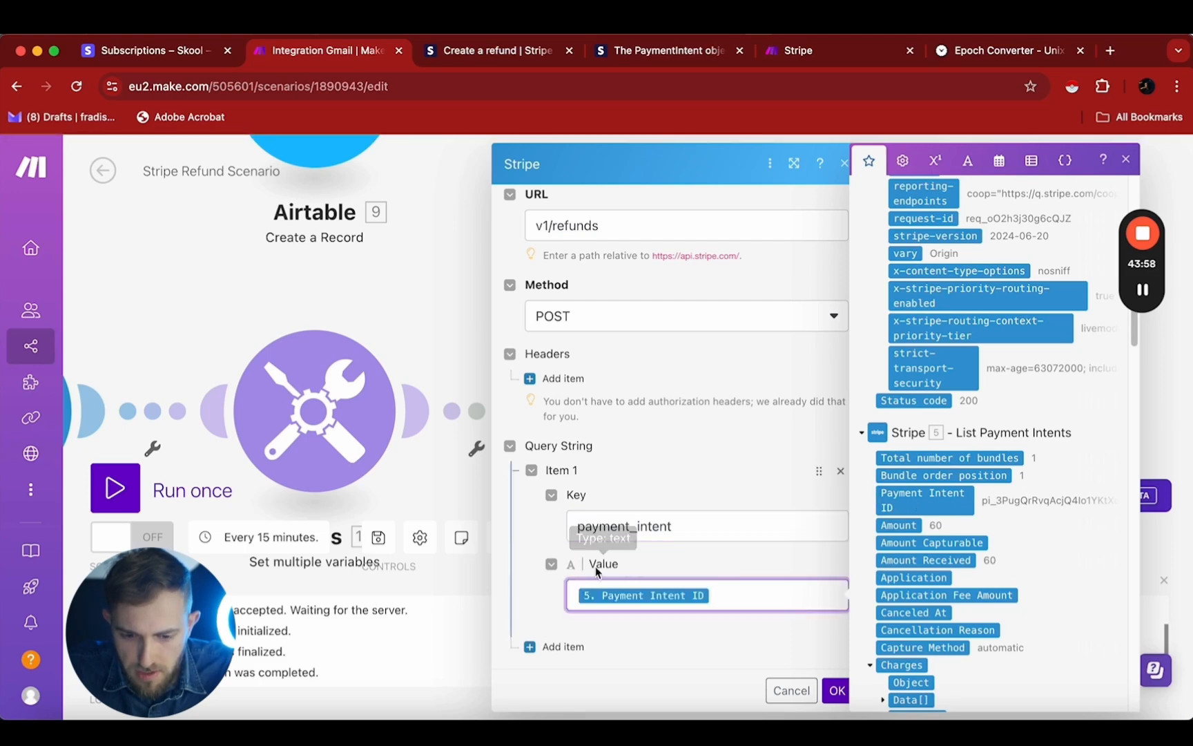
scroll(778, 606, down, 2)
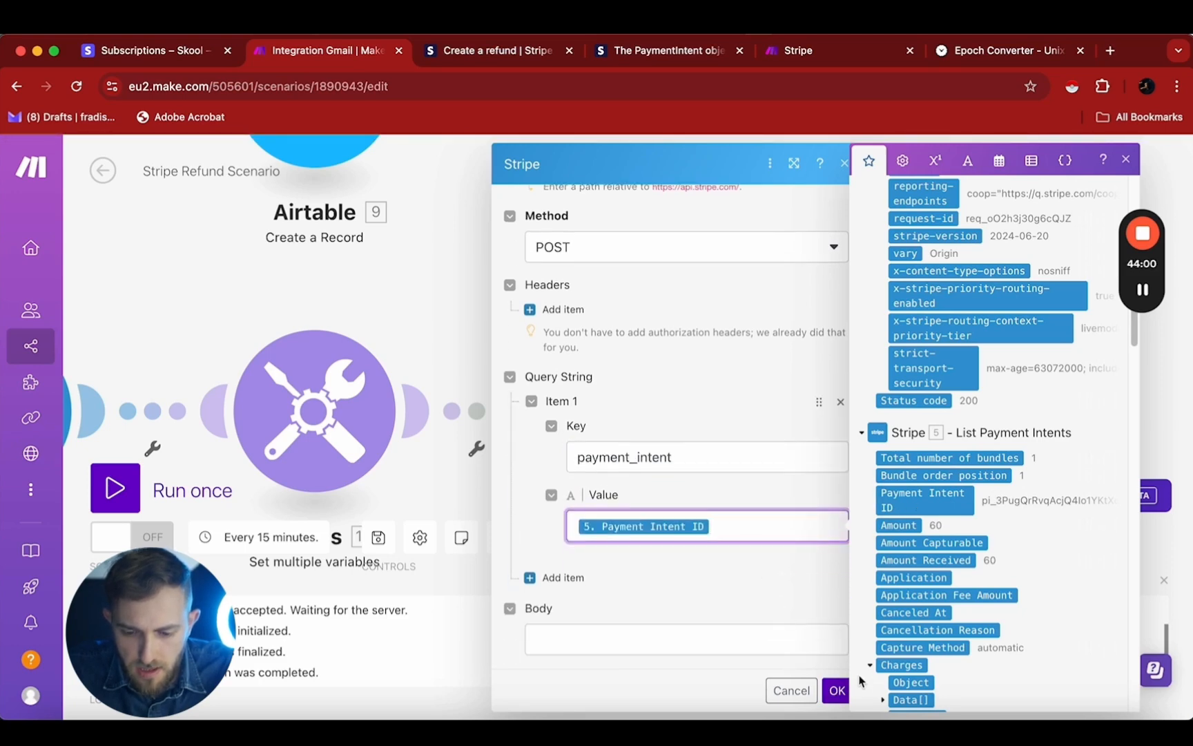
click(837, 691)
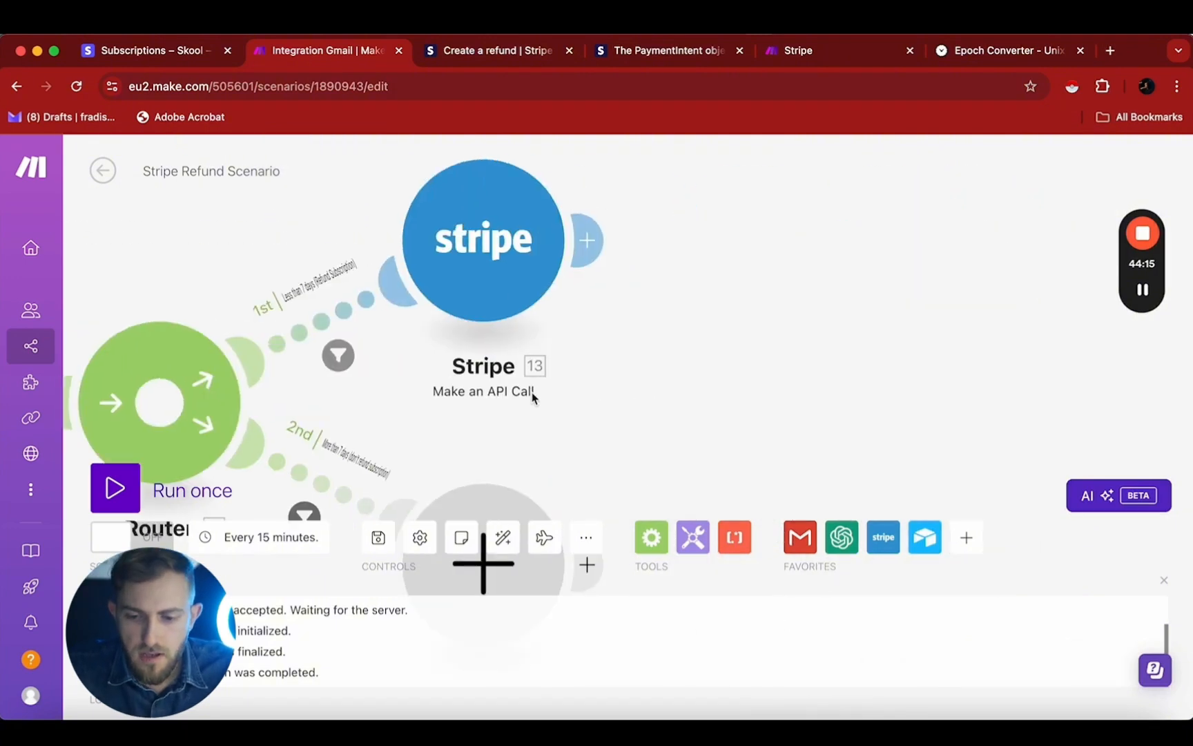
Step: Add a Gmail Send an Email module after the refund route's Stripe API call, leaving its settings unfilled
drag(533, 397, 471, 408)
drag(524, 277, 524, 354)
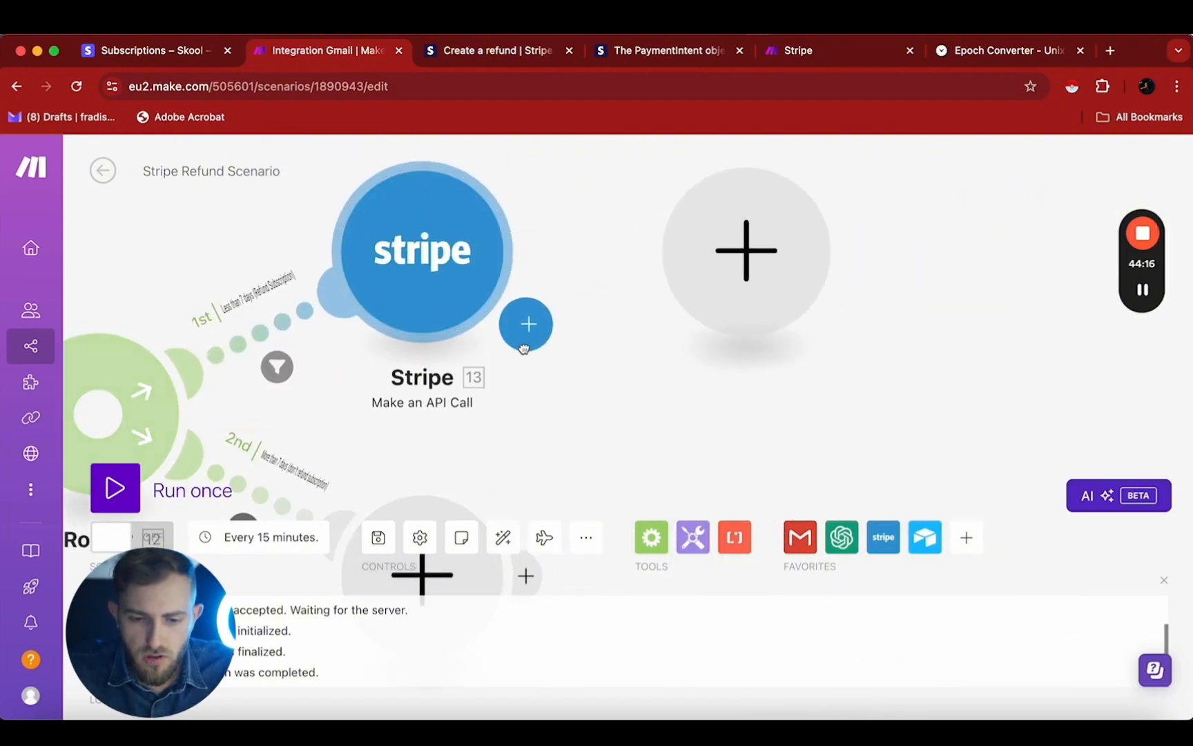
click(791, 279)
click(897, 240)
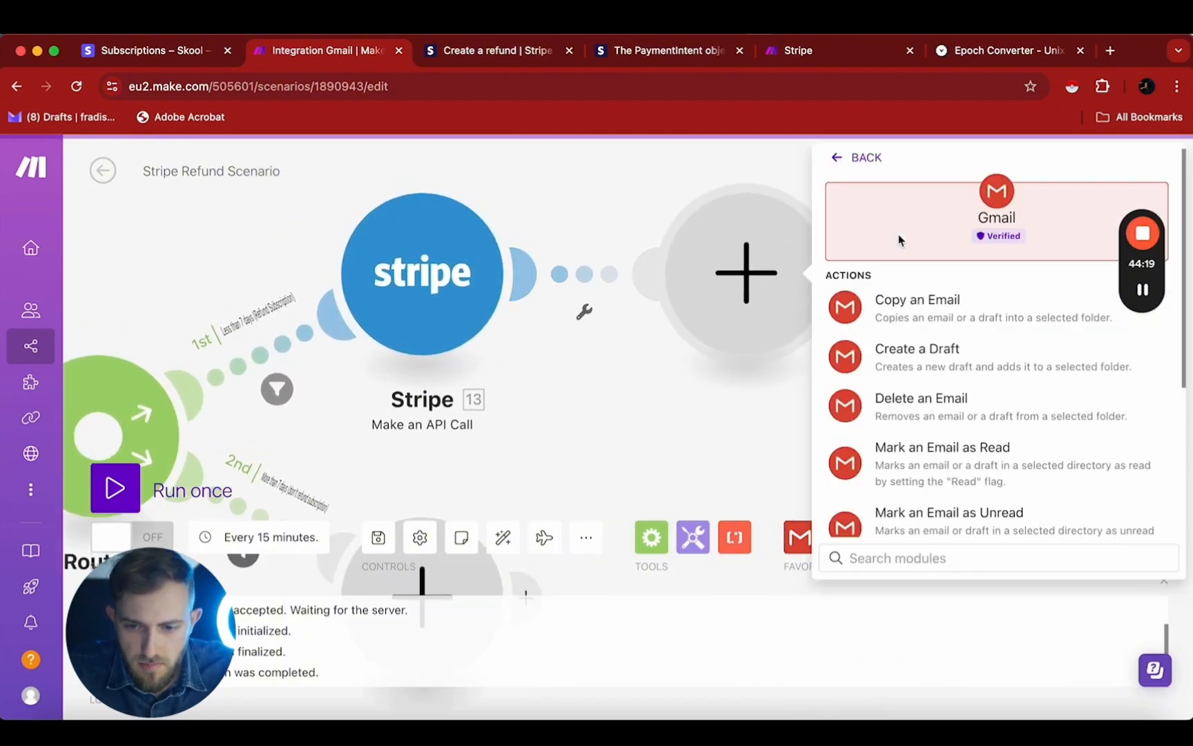
scroll(948, 360, down, 2)
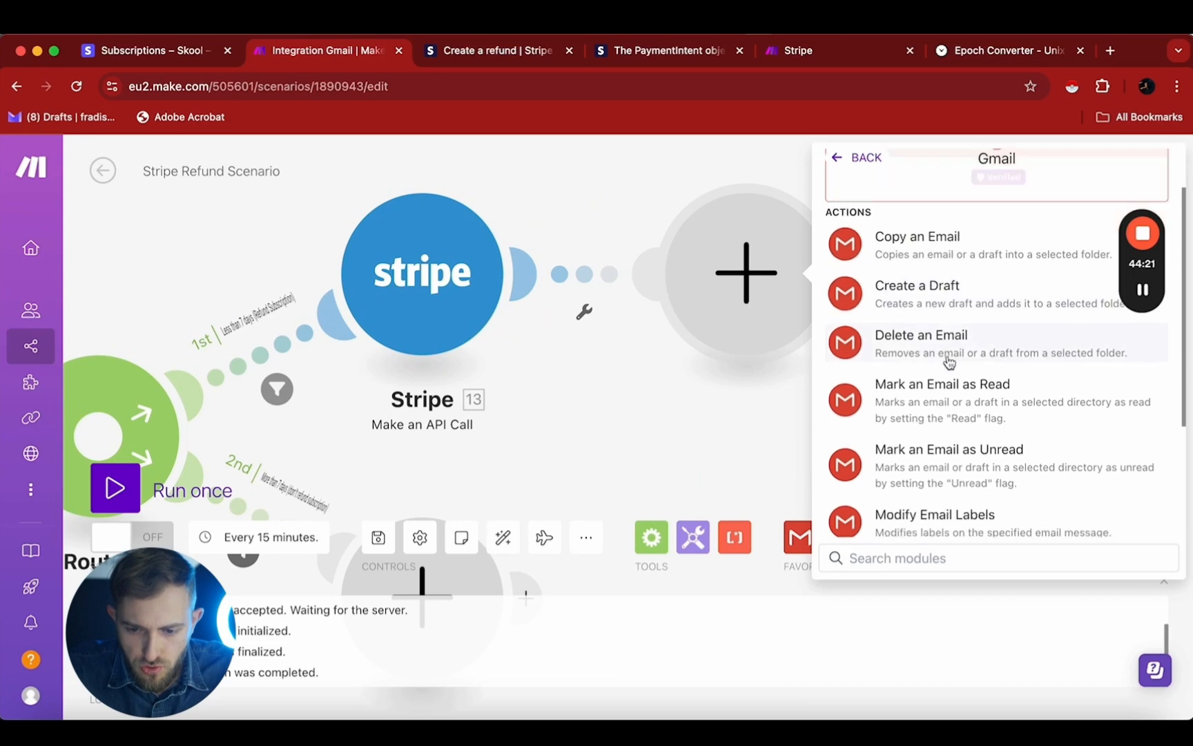
text(send)
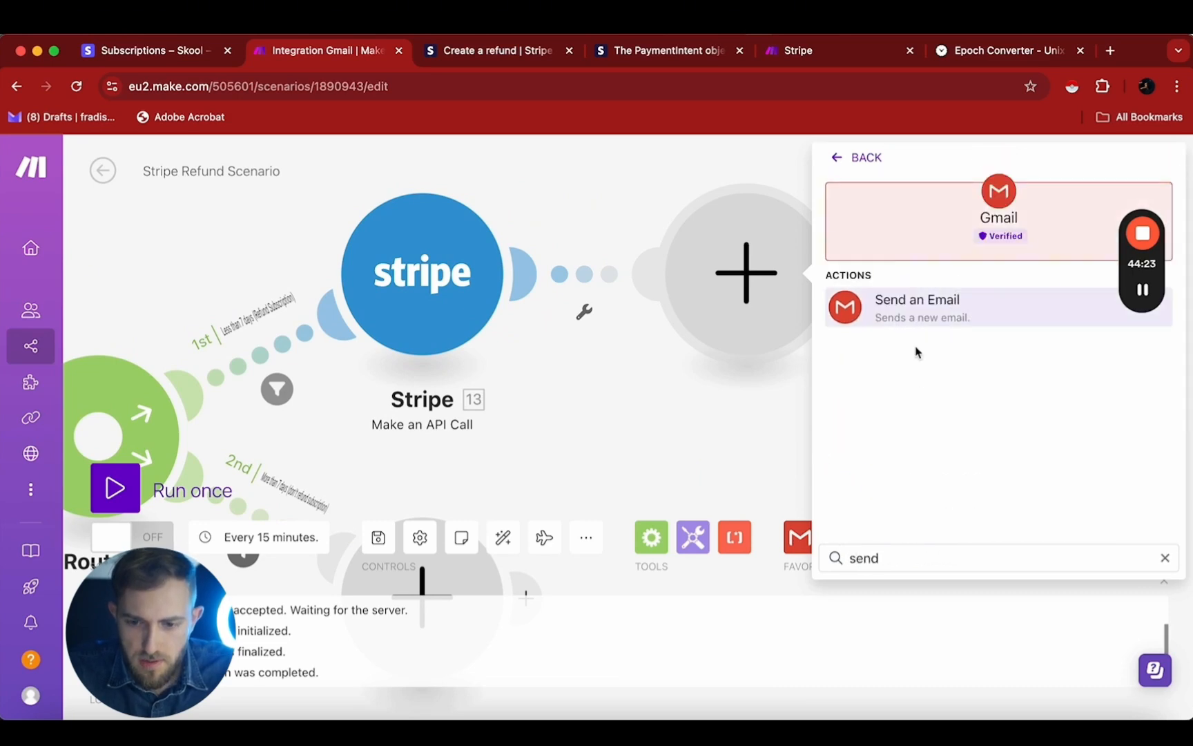
click(915, 319)
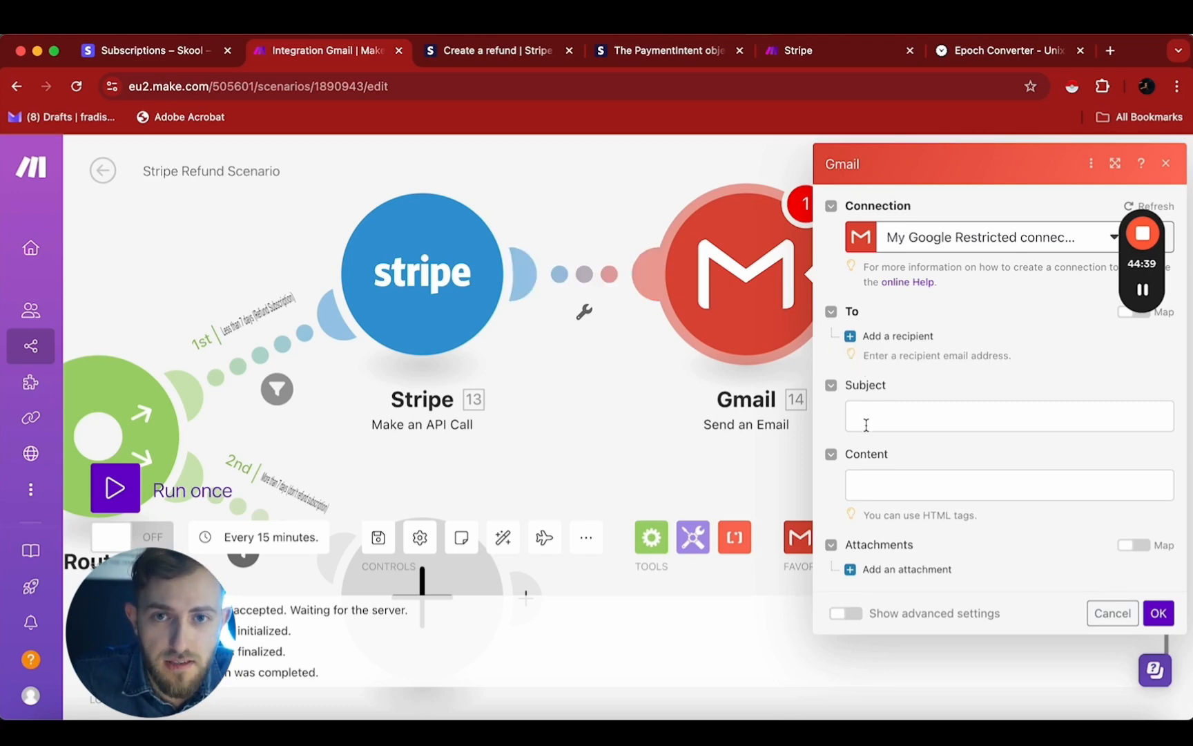
click(1105, 609)
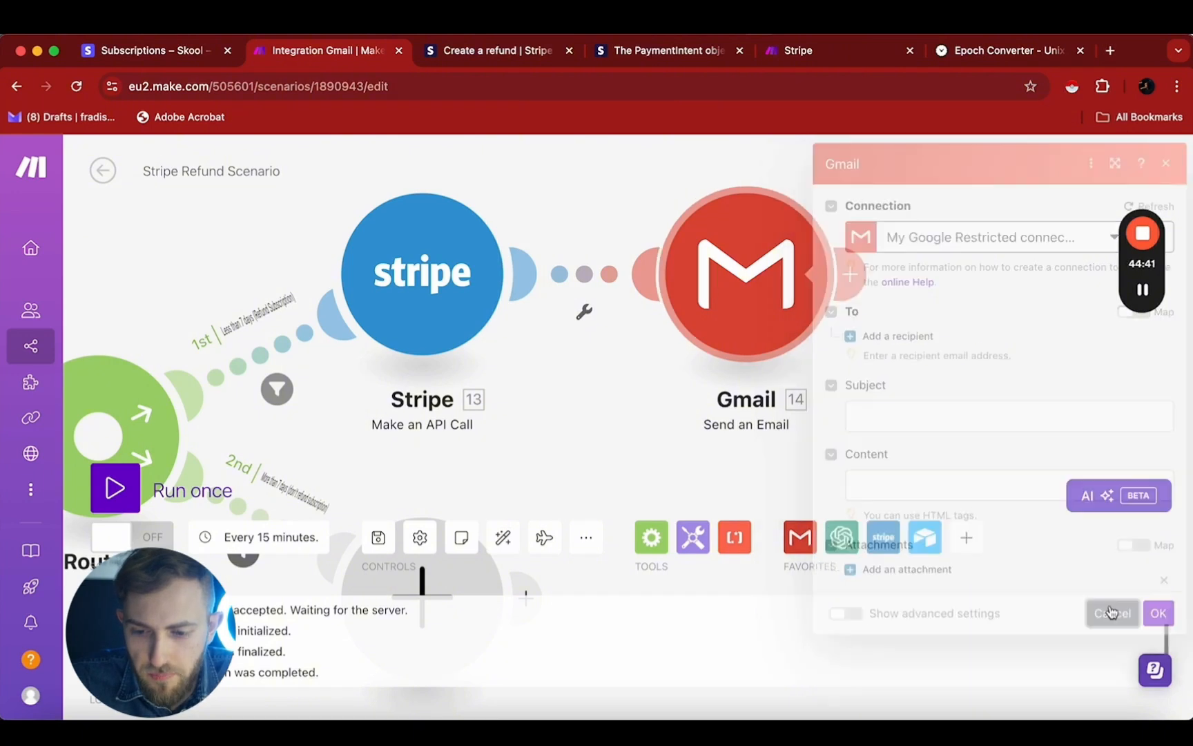
Step: Add an Airtable Create a Record module after the refund route's Gmail module, leaving its base unset
click(872, 283)
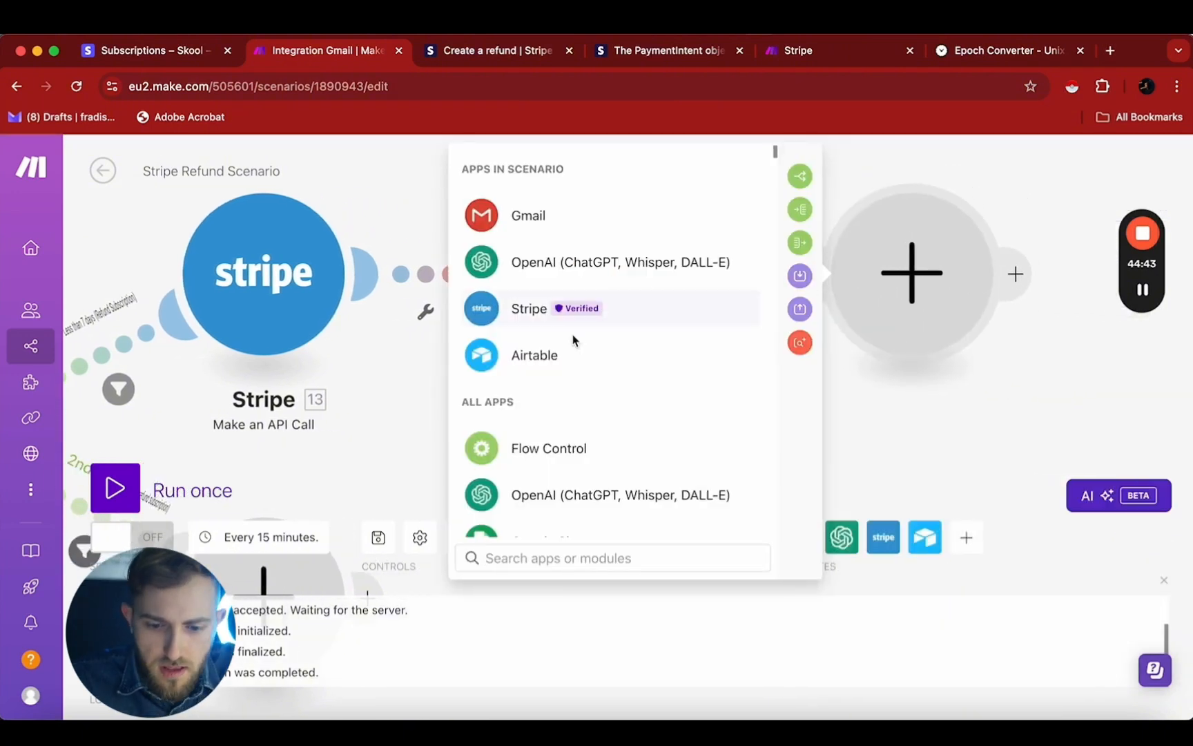
click(521, 354)
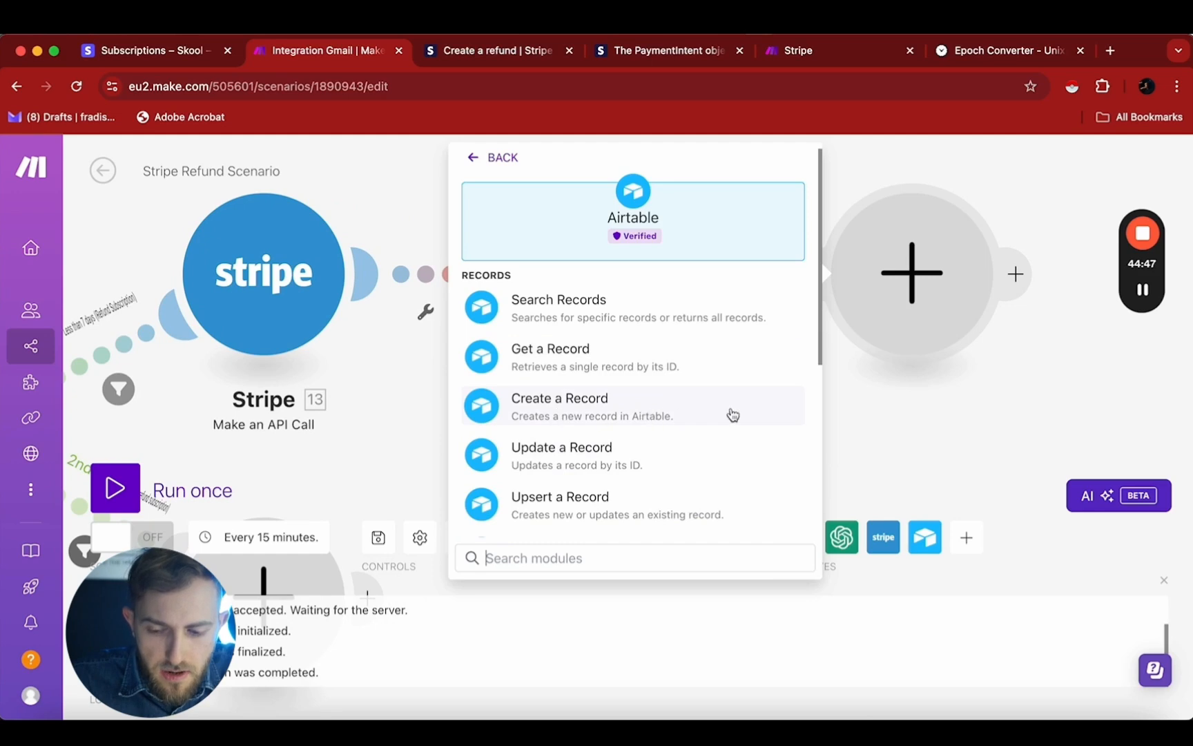
click(884, 423)
click(691, 274)
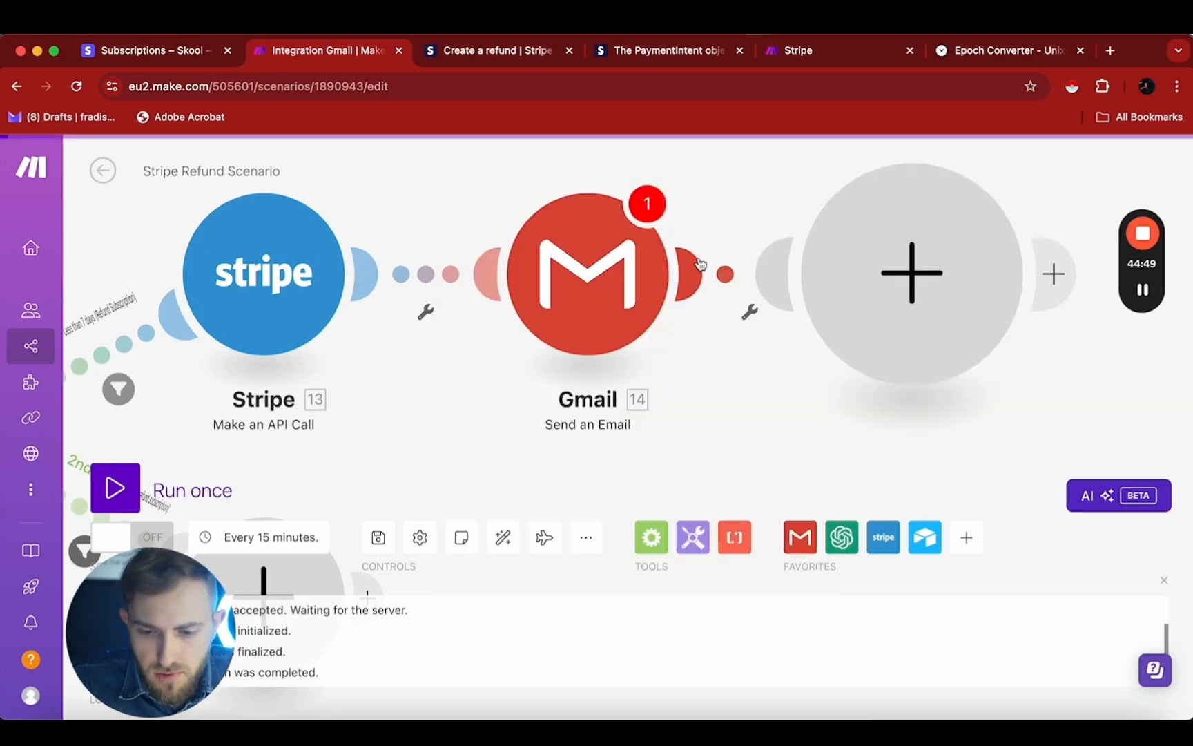
click(618, 356)
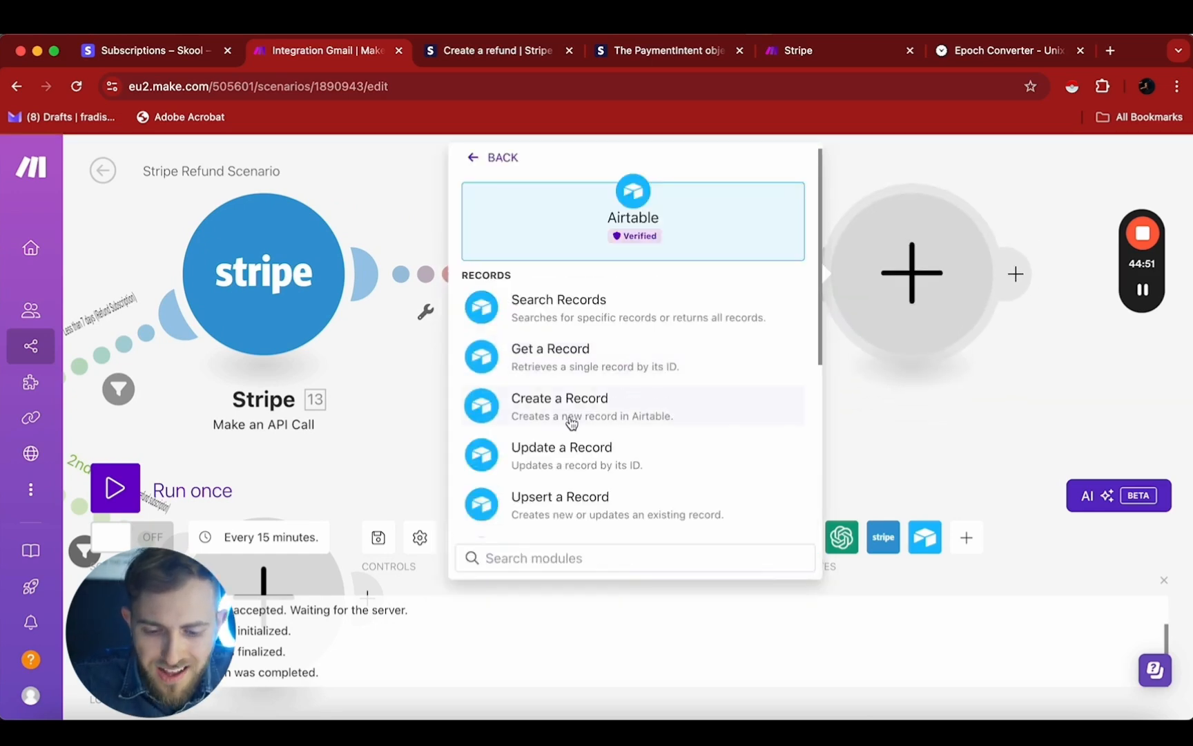
click(569, 421)
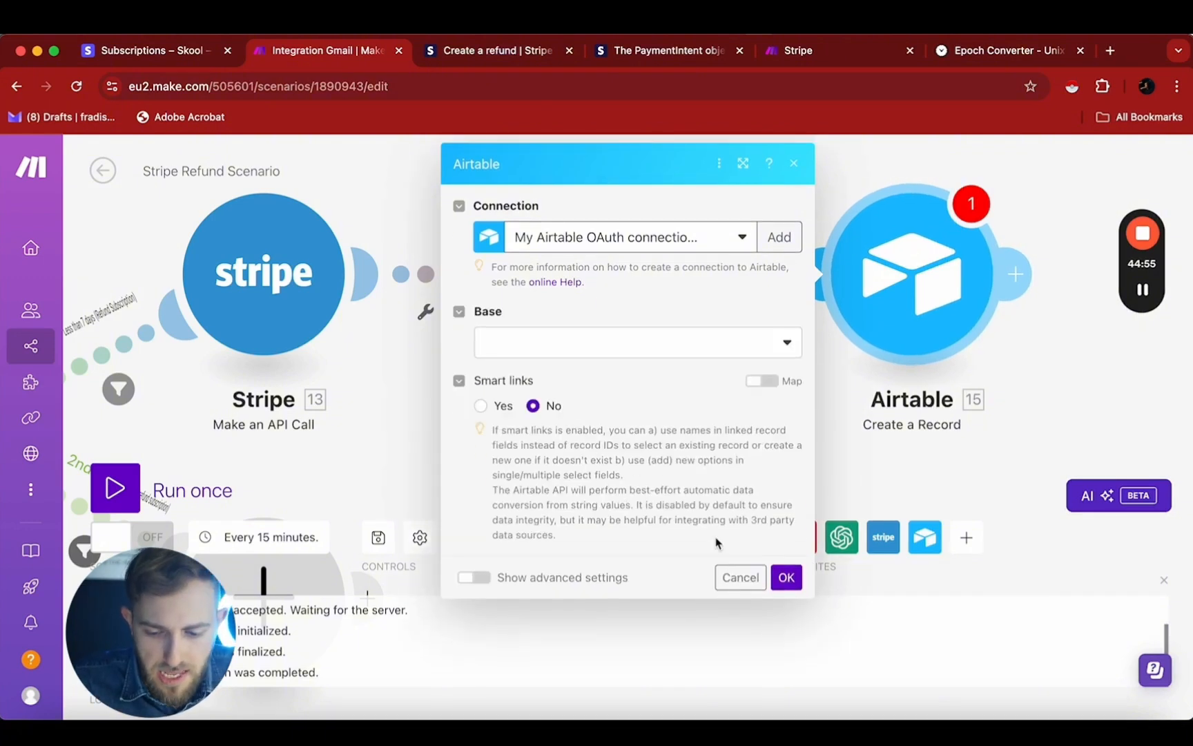
click(781, 578)
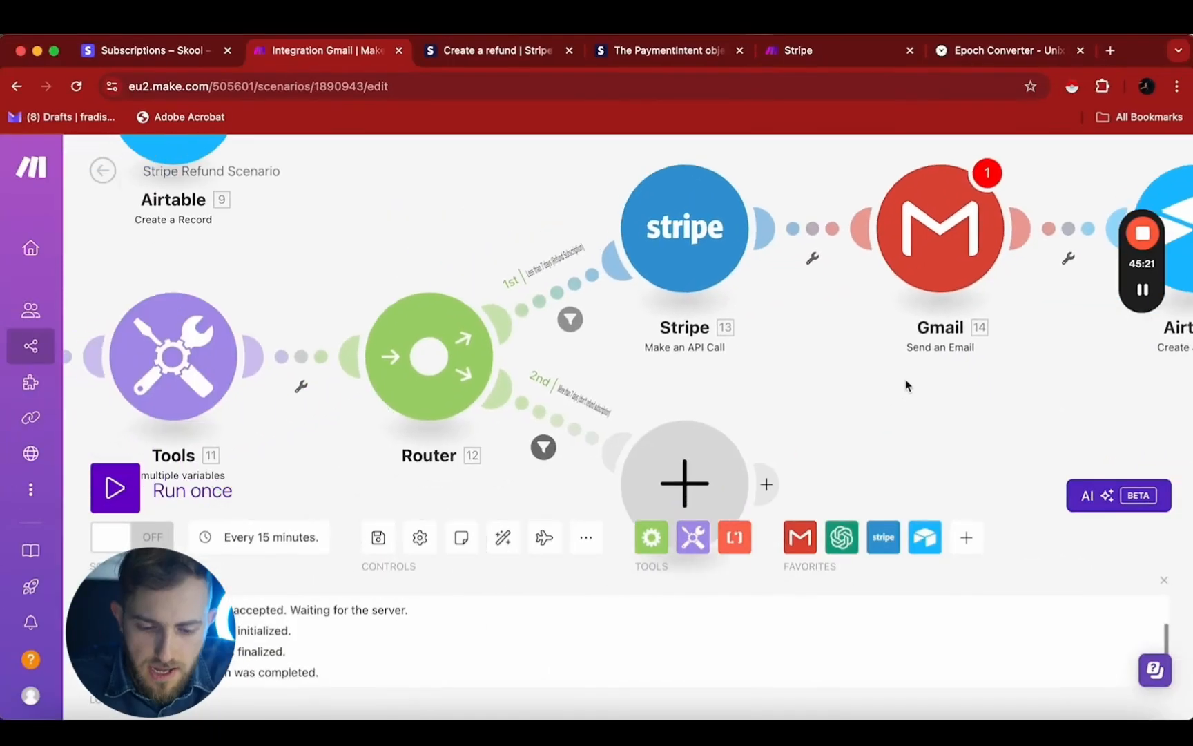
Step: Move the empty module of the "More than 7 days (don't refund subscription)" route away from the router and make it Gmail Send an Email
drag(677, 455, 793, 506)
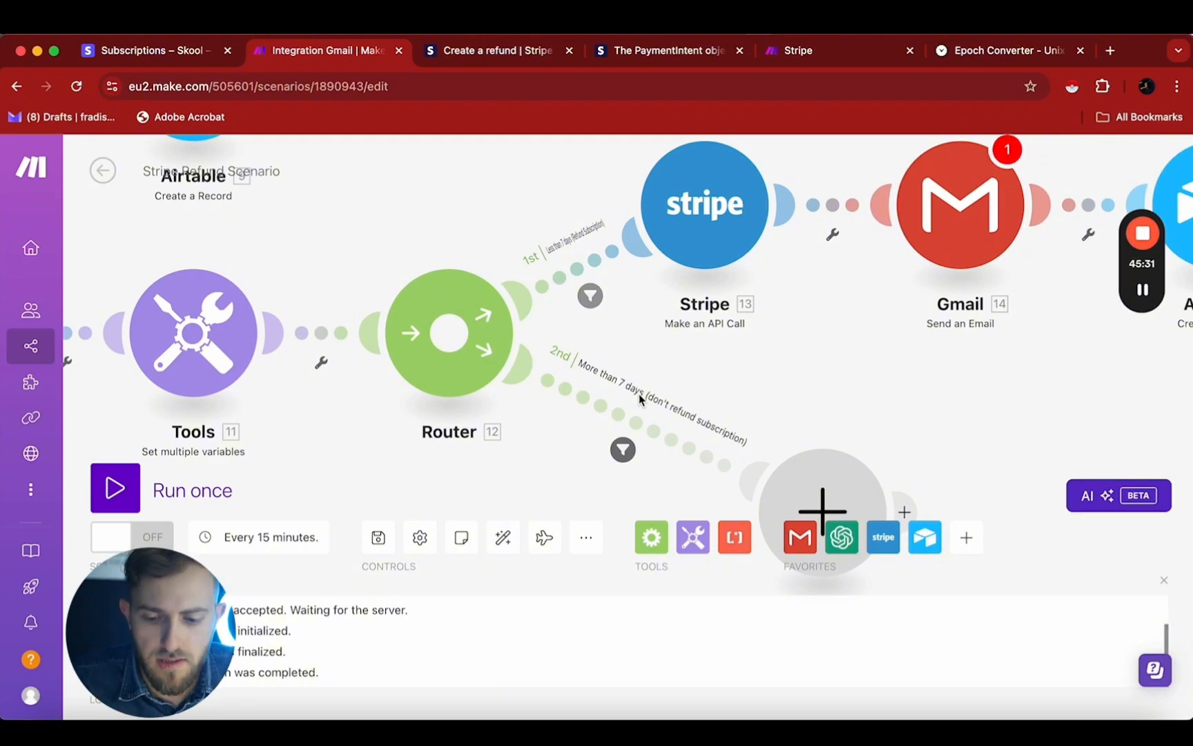
drag(846, 418, 703, 314)
click(668, 388)
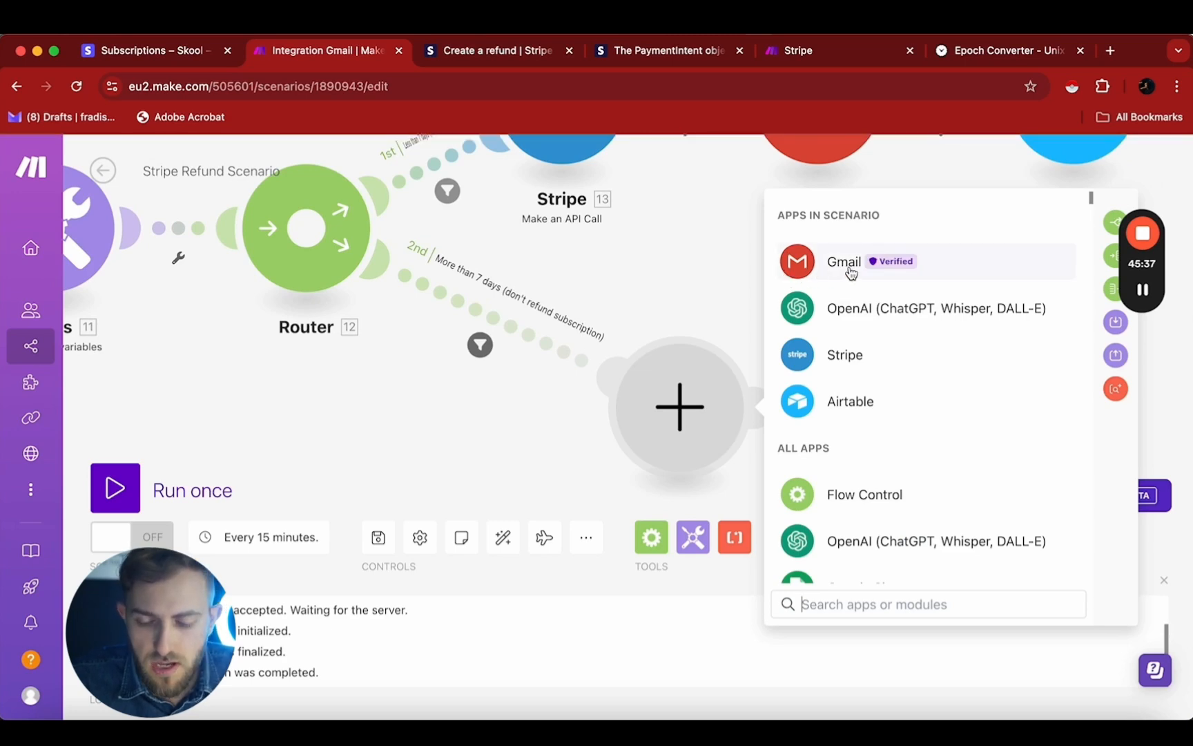
click(827, 268)
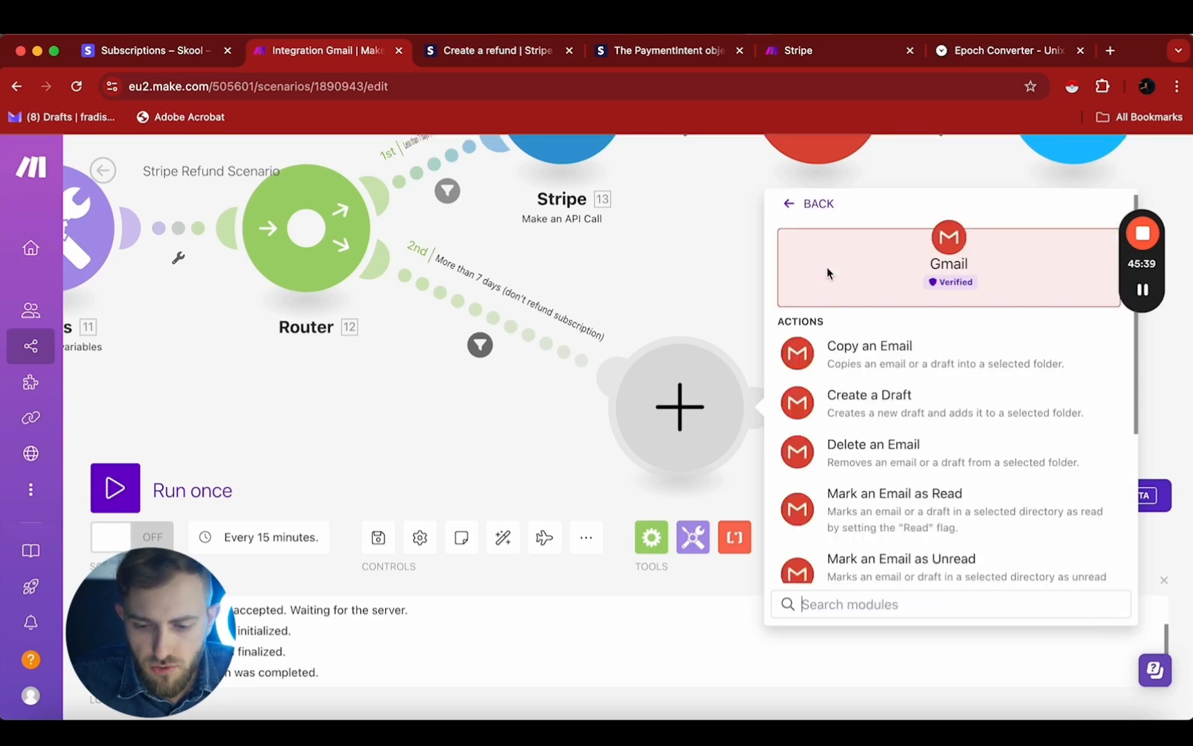
scroll(880, 448, down, 2)
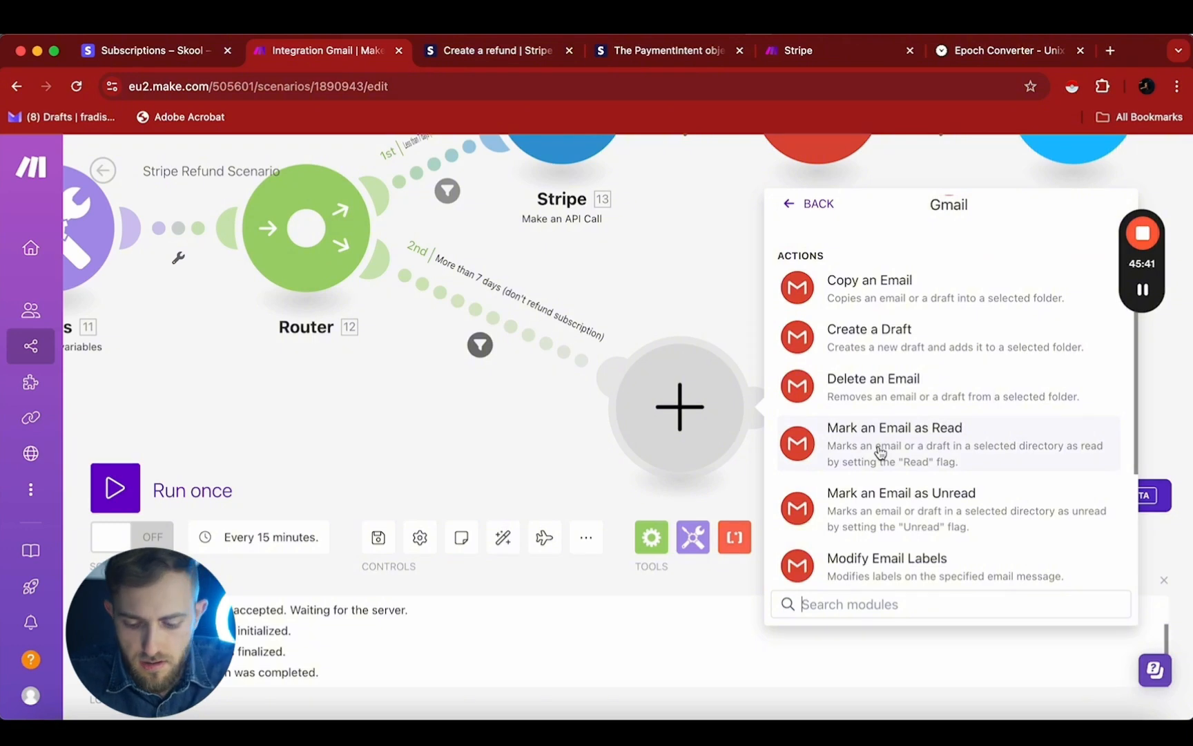
text(crea)
key(BackSpace)
key(BackSpace)
key(BackSpace)
key(BackSpace)
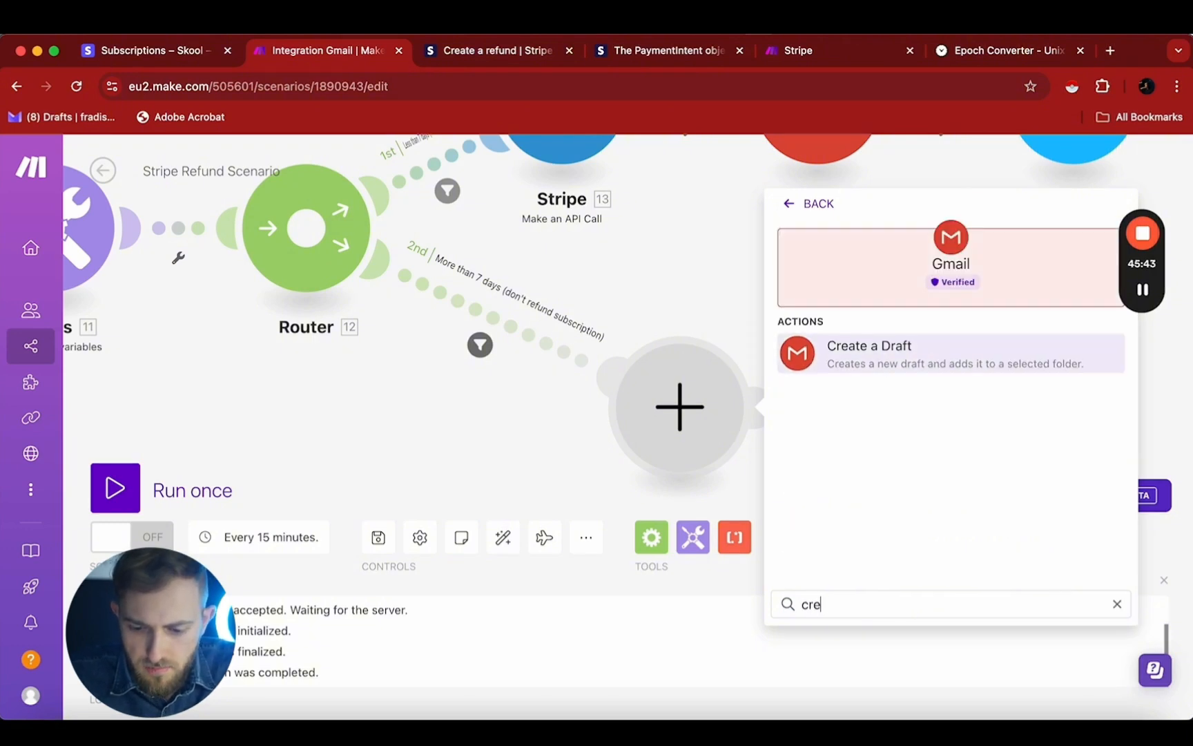
text(send)
click(901, 349)
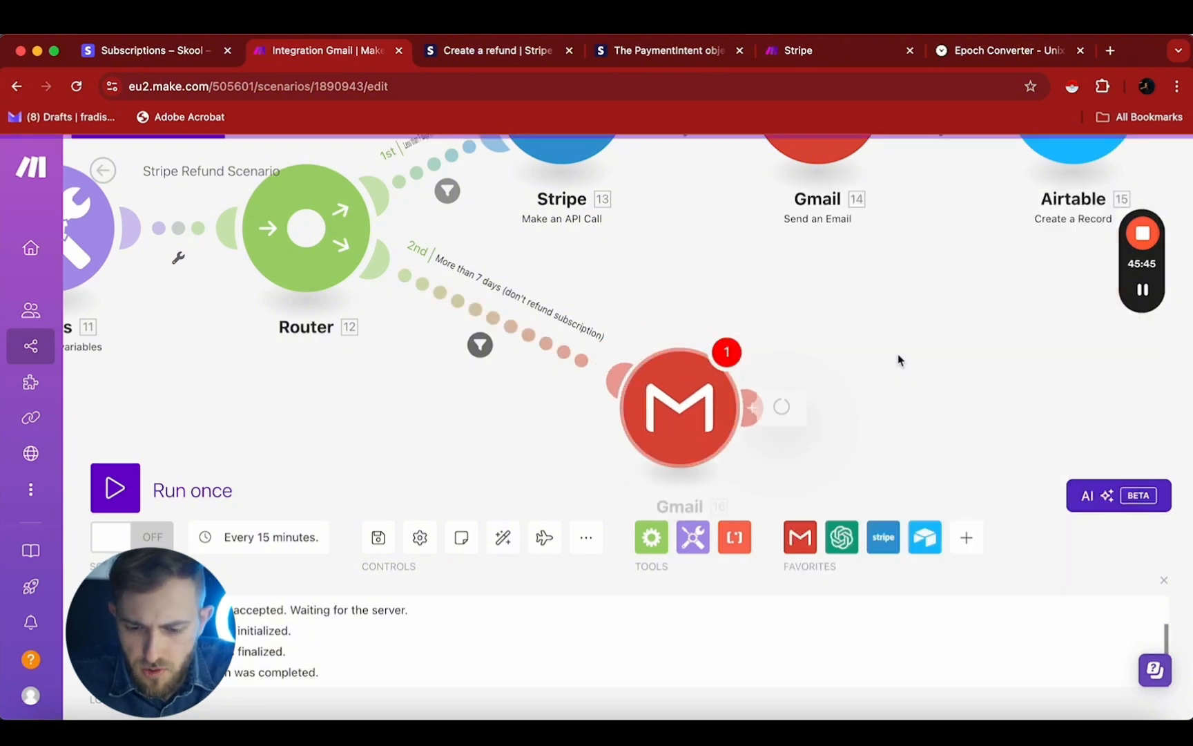
Step: Map the watched email's Sender: Email address as the recipient in the Gmail module on the "More than 7 days" route
click(839, 401)
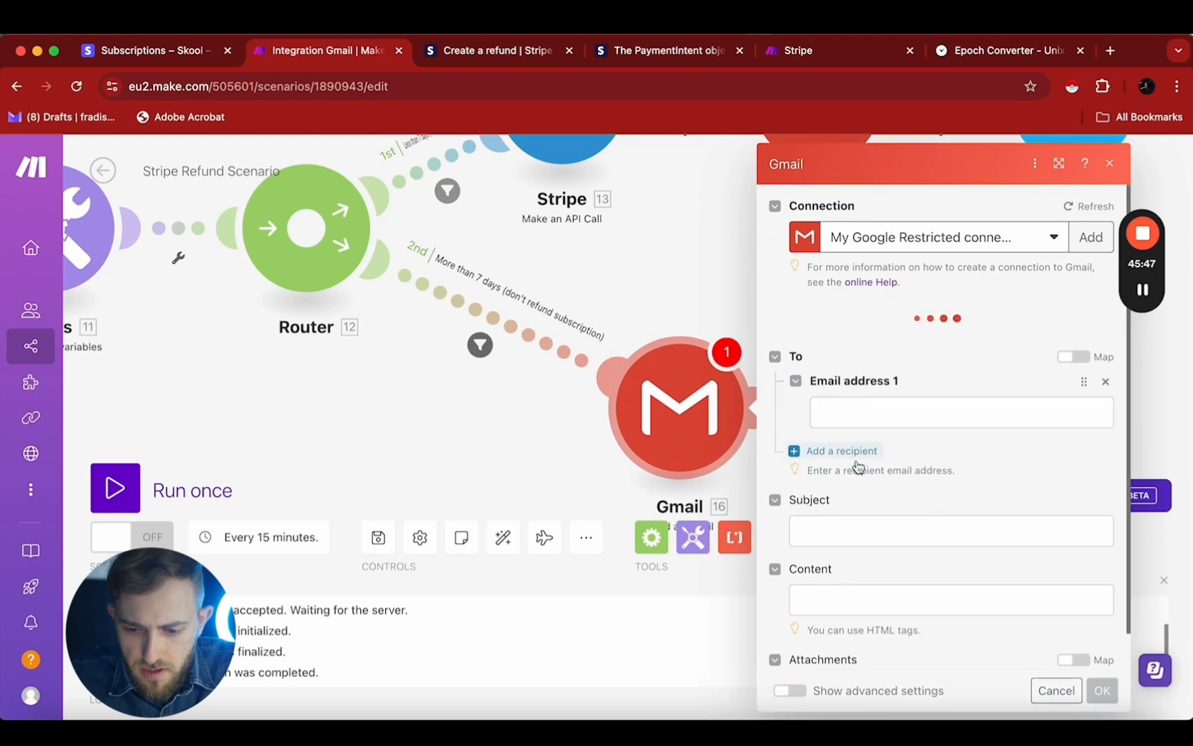
click(865, 367)
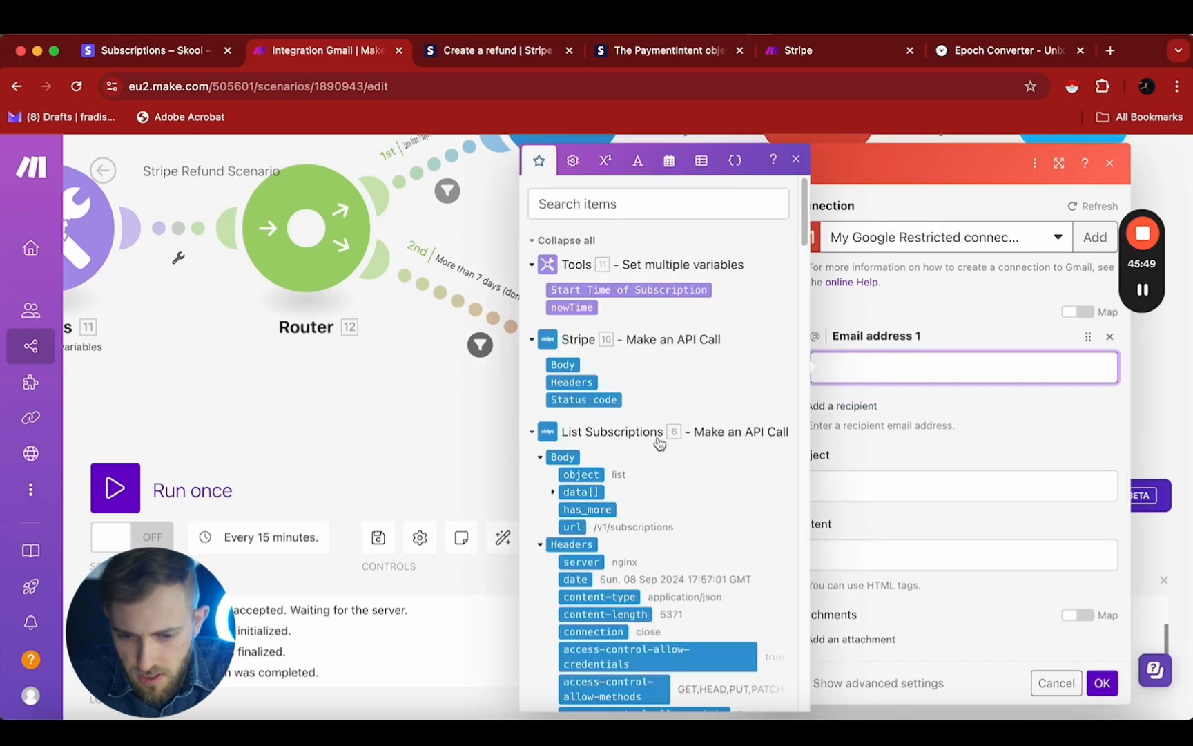
scroll(659, 443, down, 10)
scroll(659, 443, down, 10)
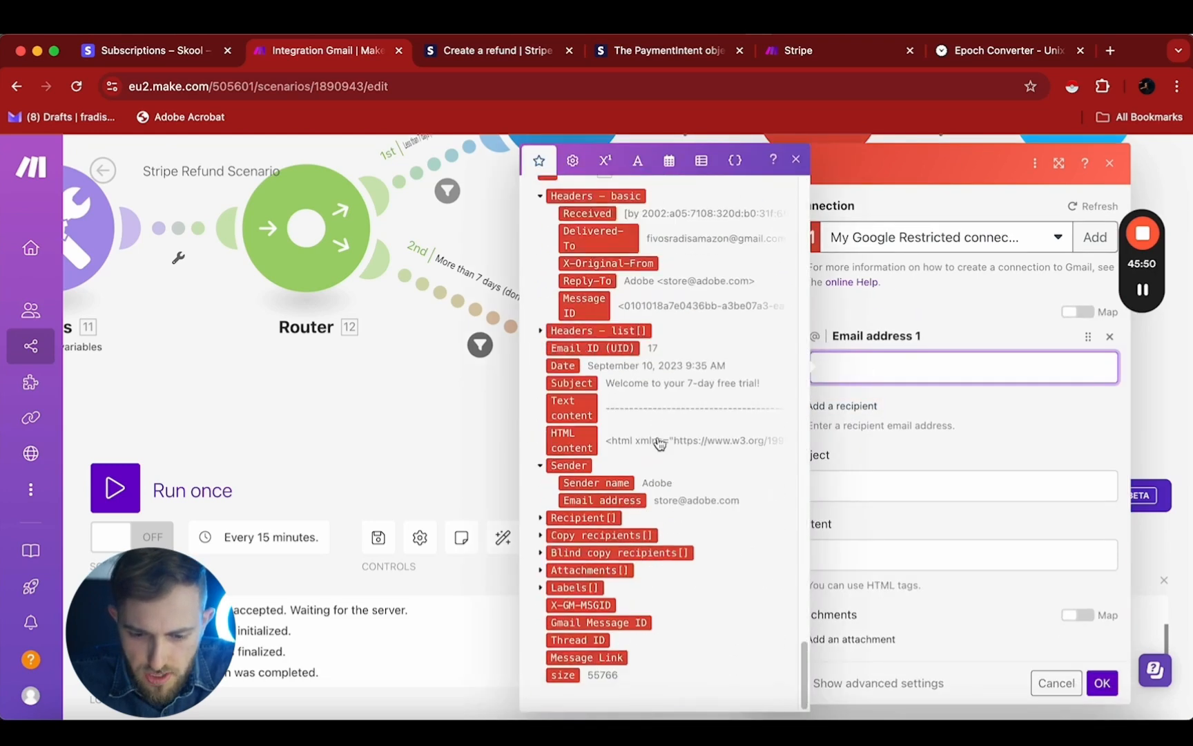
click(574, 505)
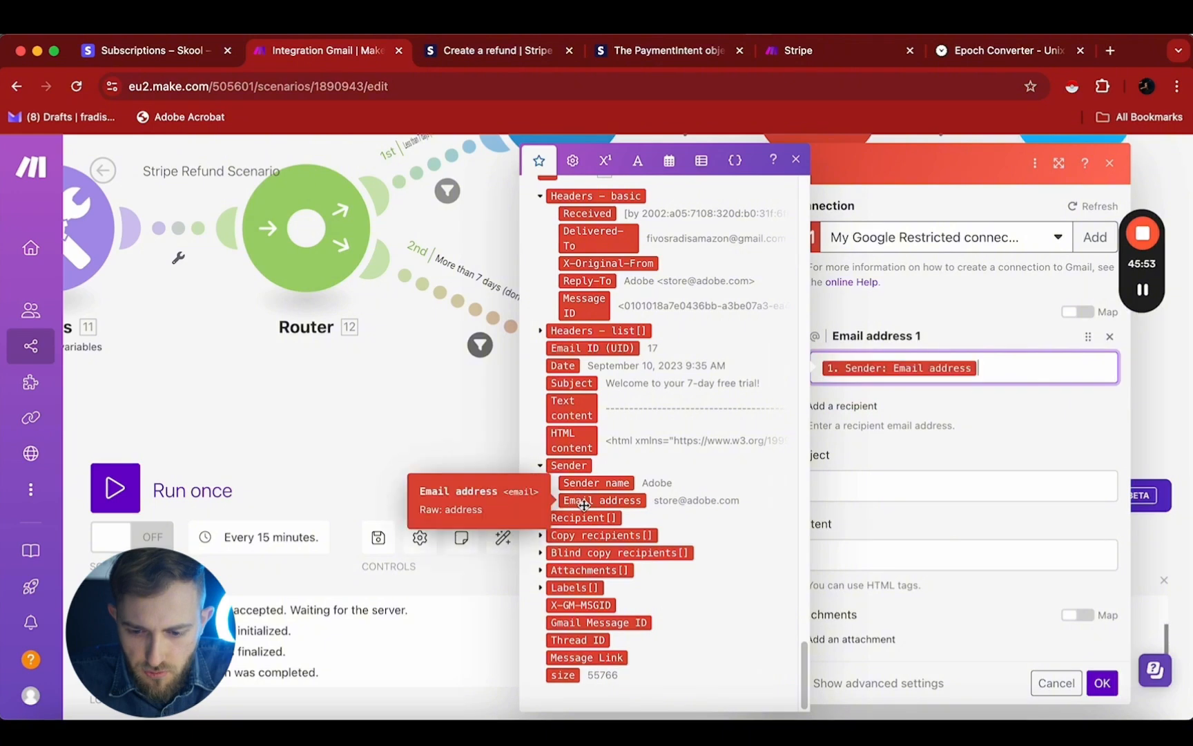
Step: Set the email subject to "Automatic Reponse to Your Refund Request"
click(983, 480)
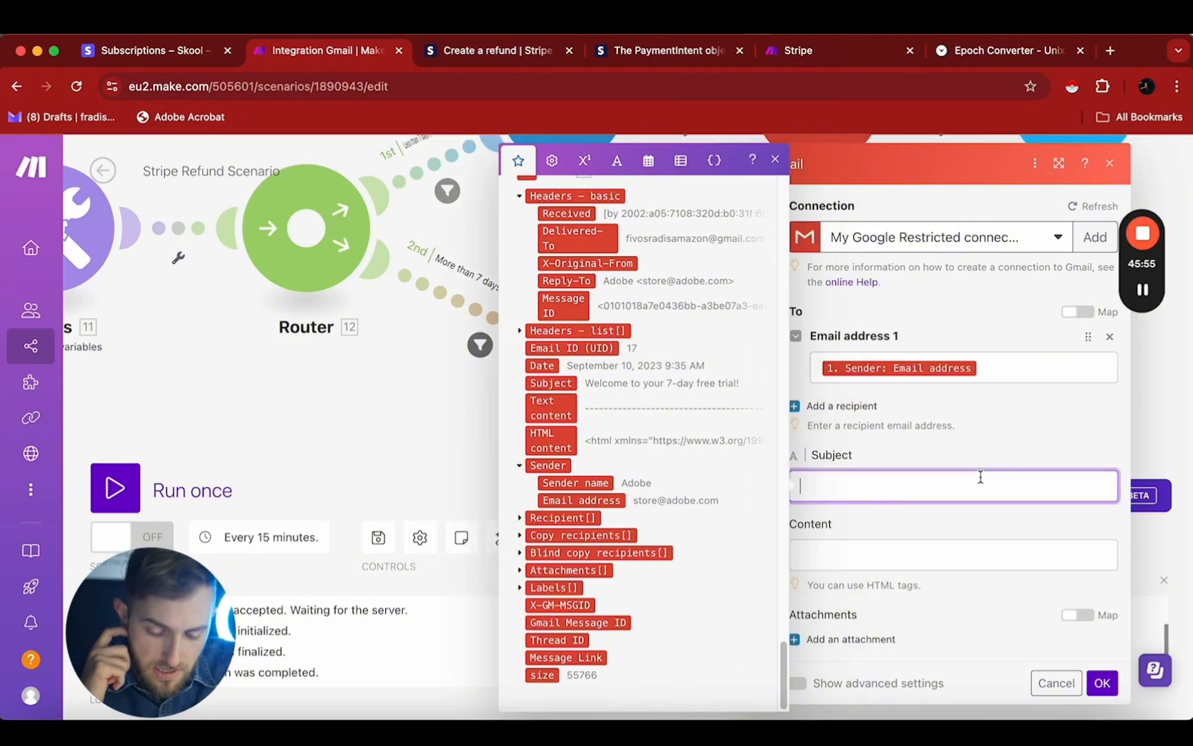
text(Automatic )
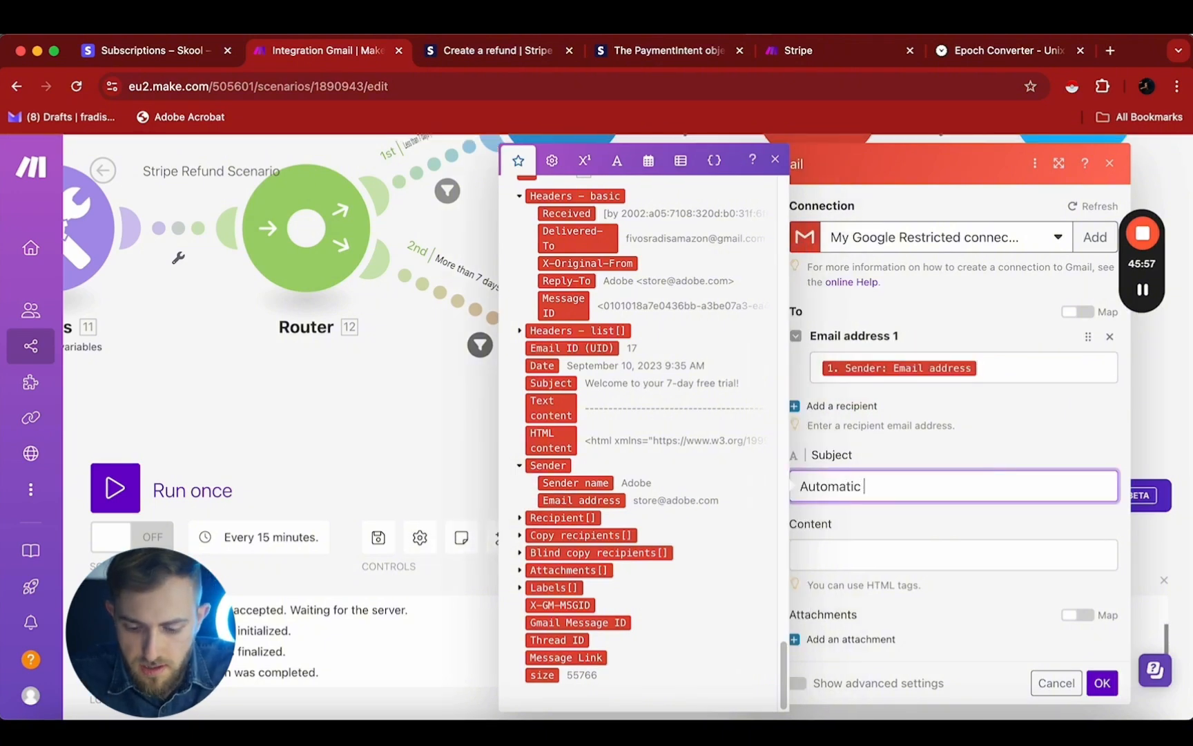
text(Reponse to your)
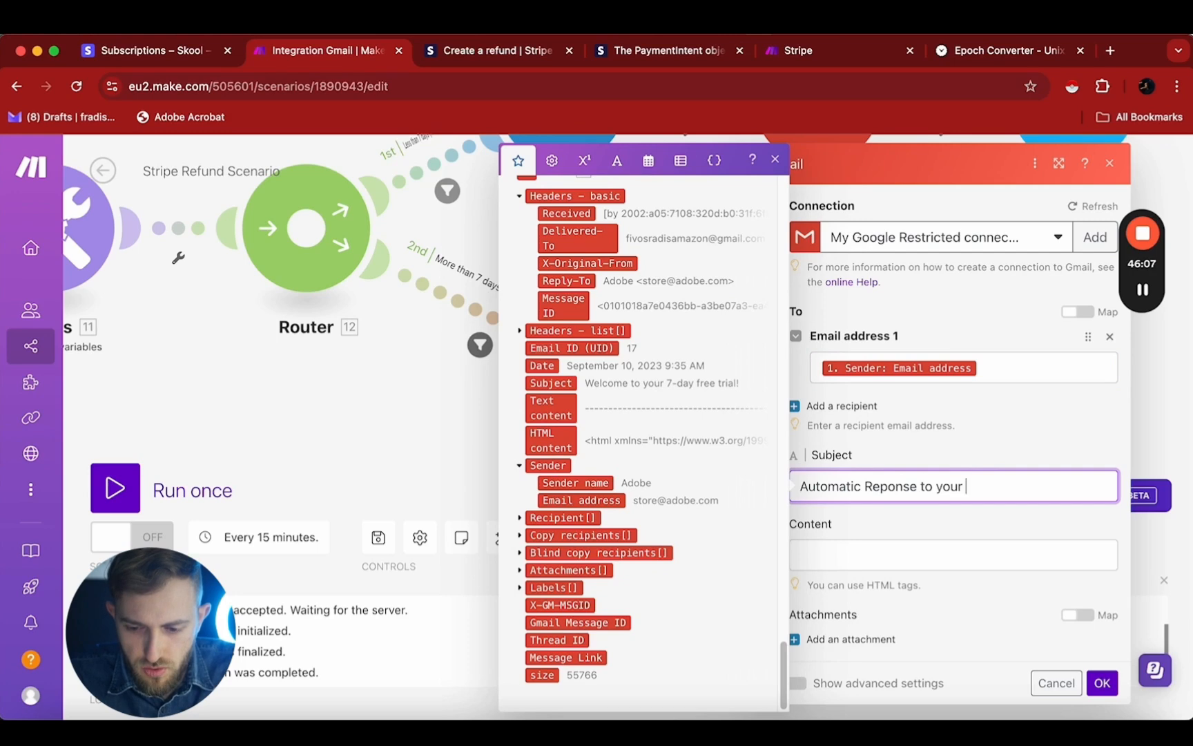
key(BackSpace)
key(BackSpace)
text(Your Refund Request)
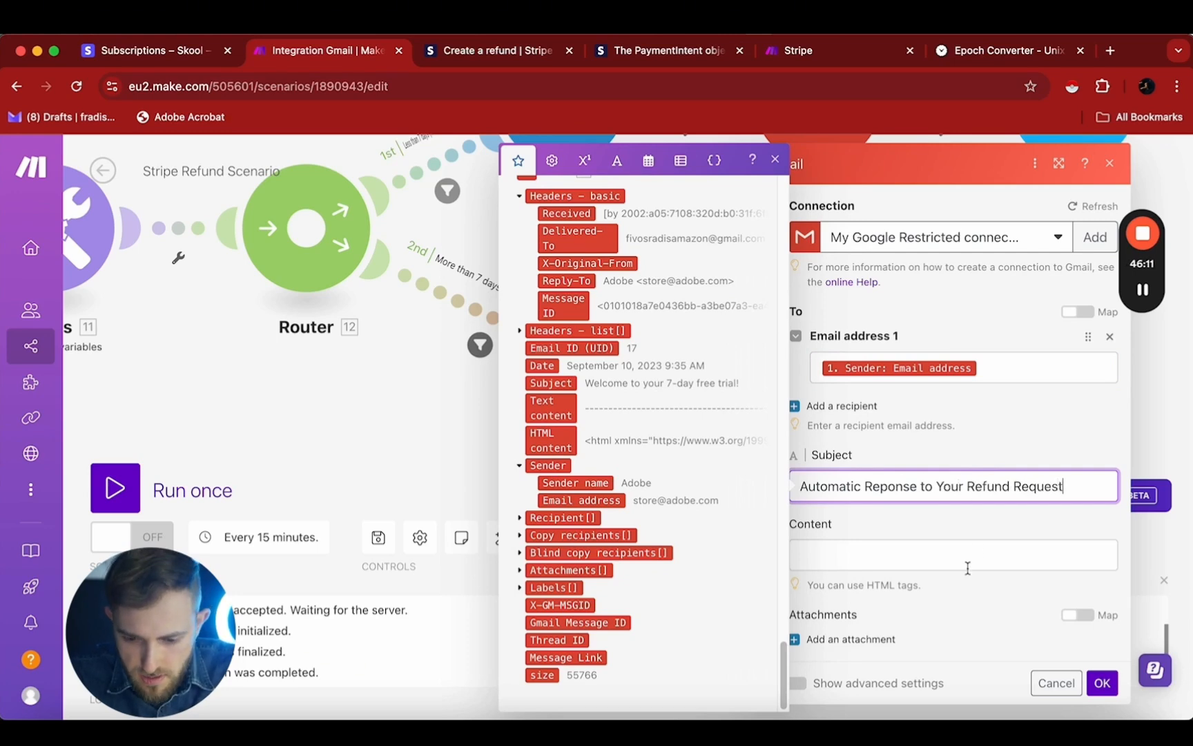
Step: Paste the prepared HTML refusal message as the email content and insert the Sender name variable after "Hello"
click(967, 563)
key(ctrl+v)
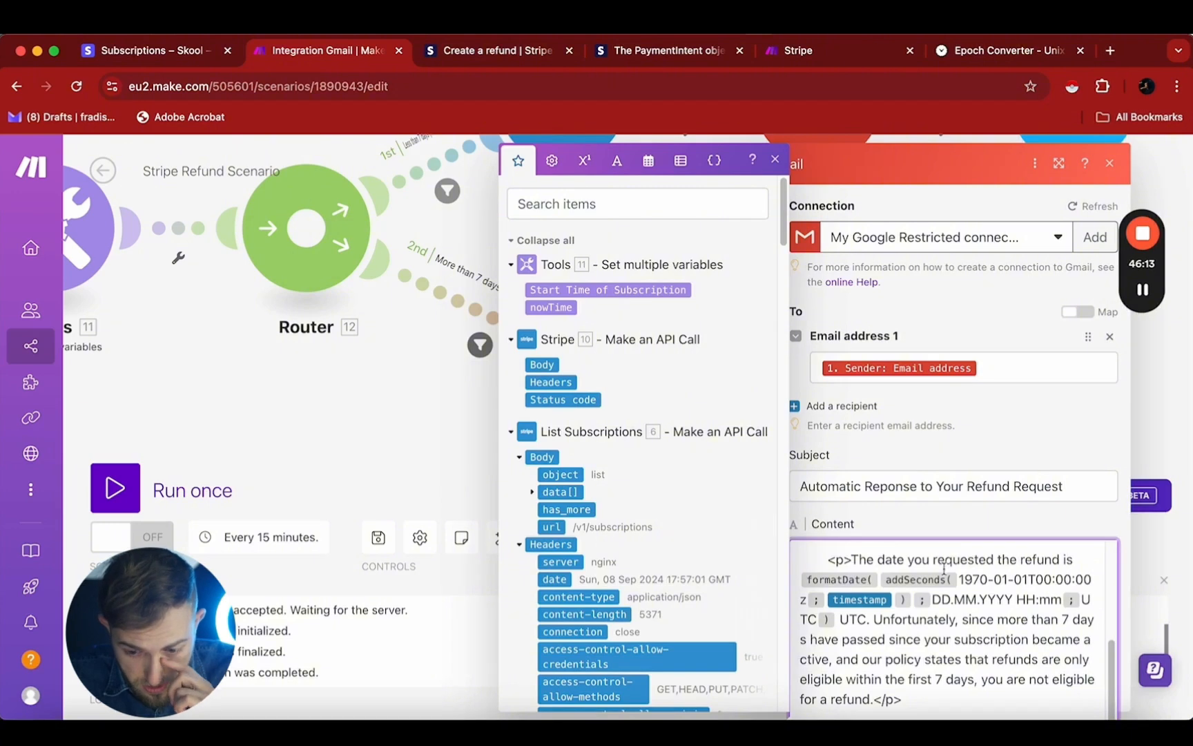
scroll(944, 556, up, 5)
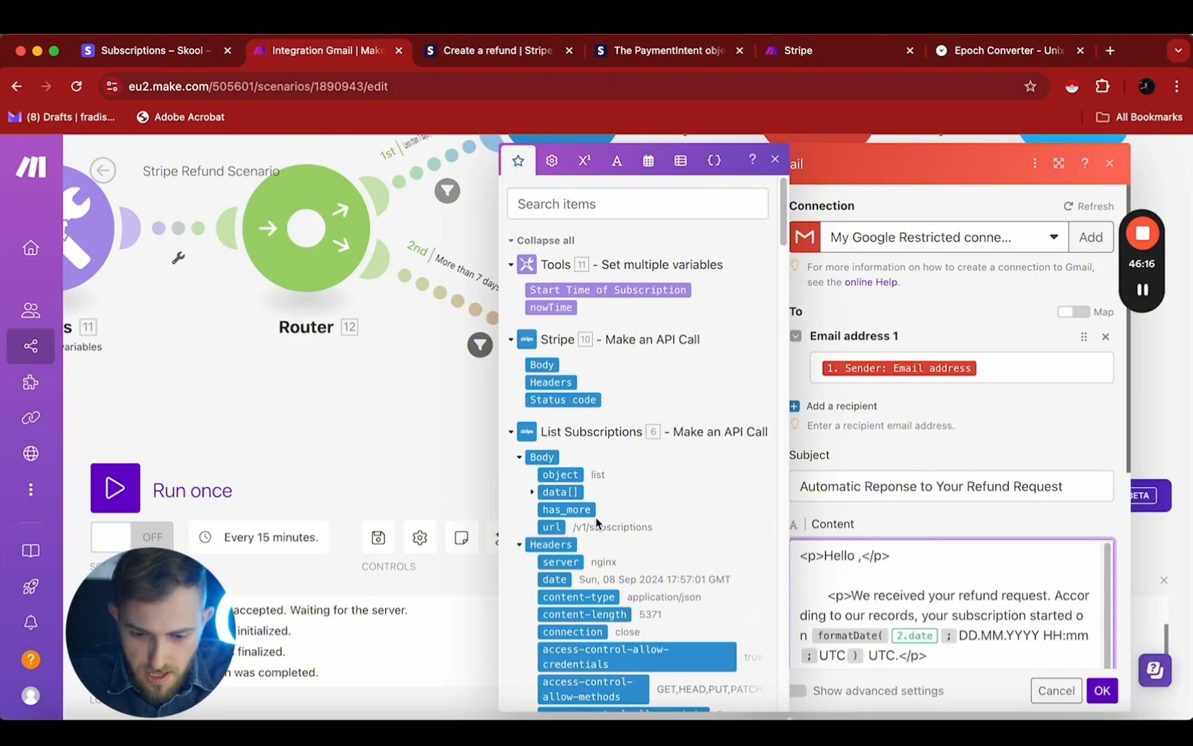
scroll(607, 513, down, 15)
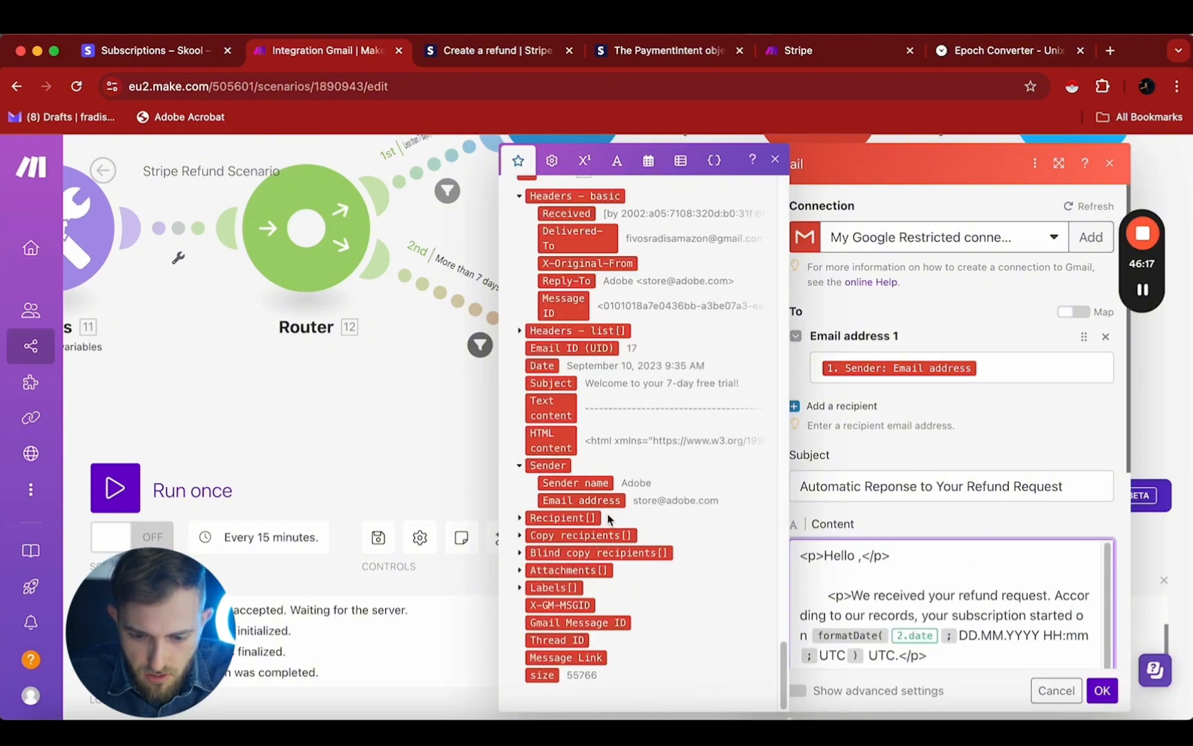
click(575, 483)
Step: Replace the 2.date variable in the subscription start date's formatDate expression with Created from Stripe Search Customers
scroll(997, 622, down, 2)
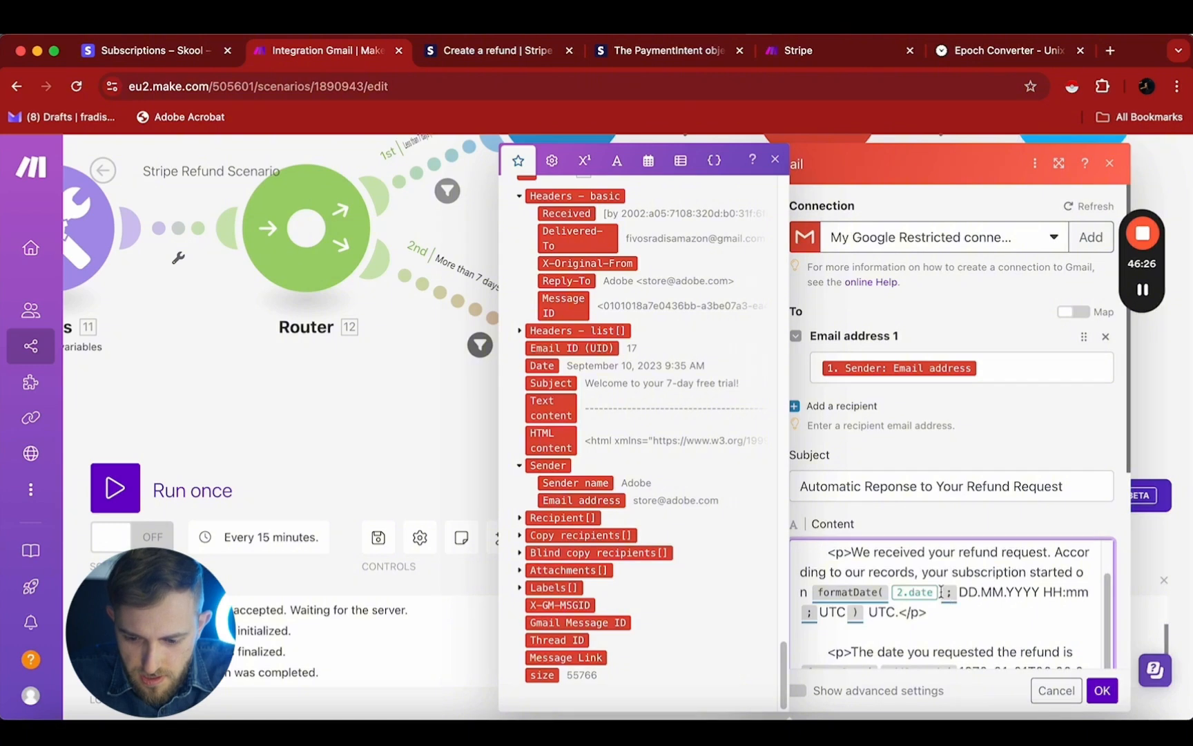
mouse_move(940, 591)
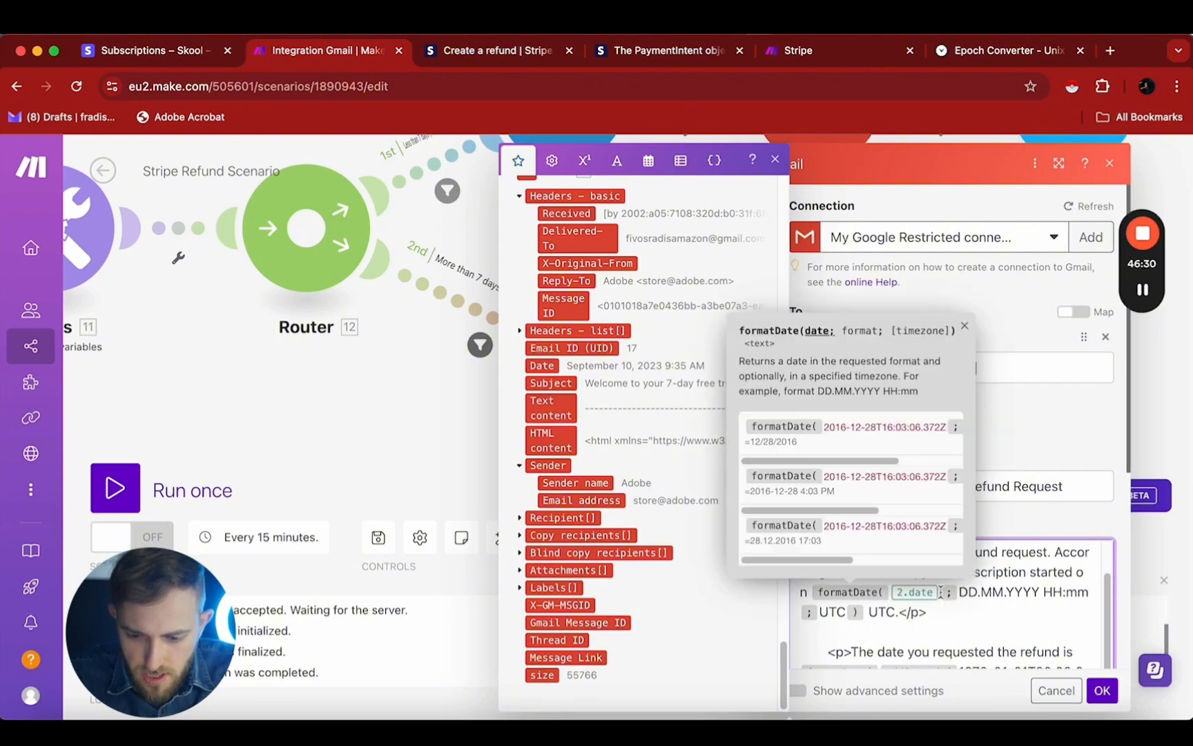
key(BackSpace)
scroll(637, 453, up, 15)
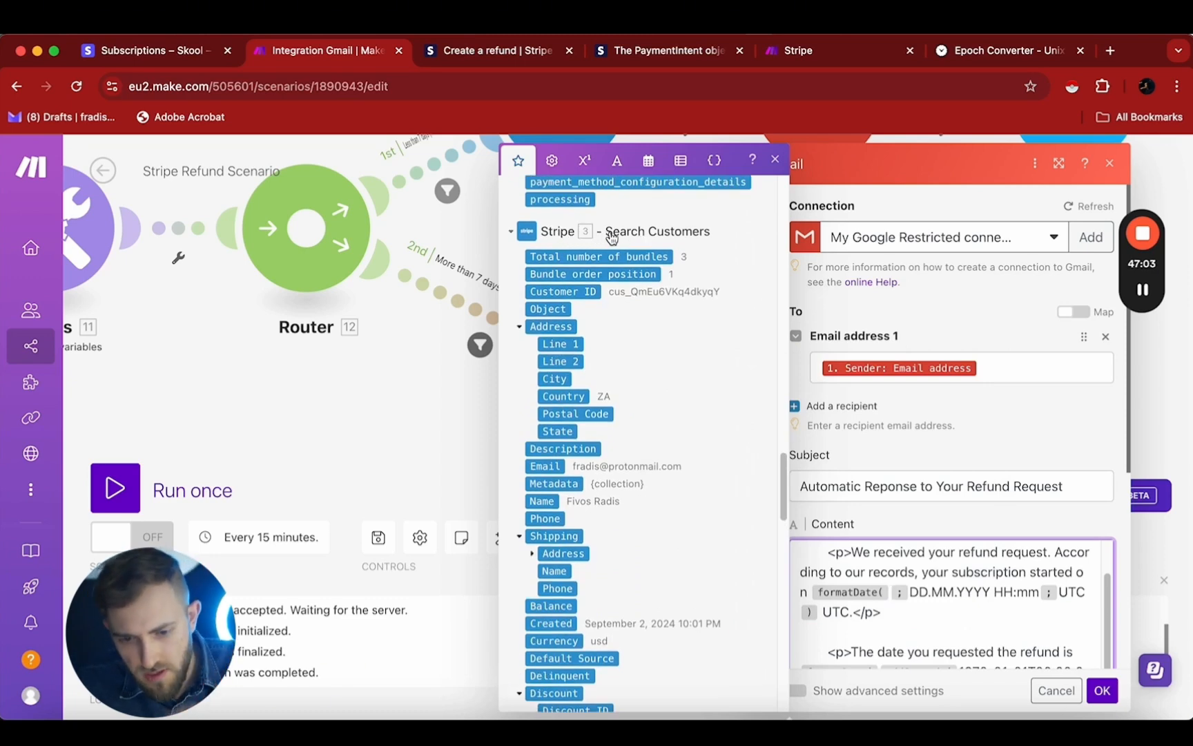
scroll(594, 379, down, 5)
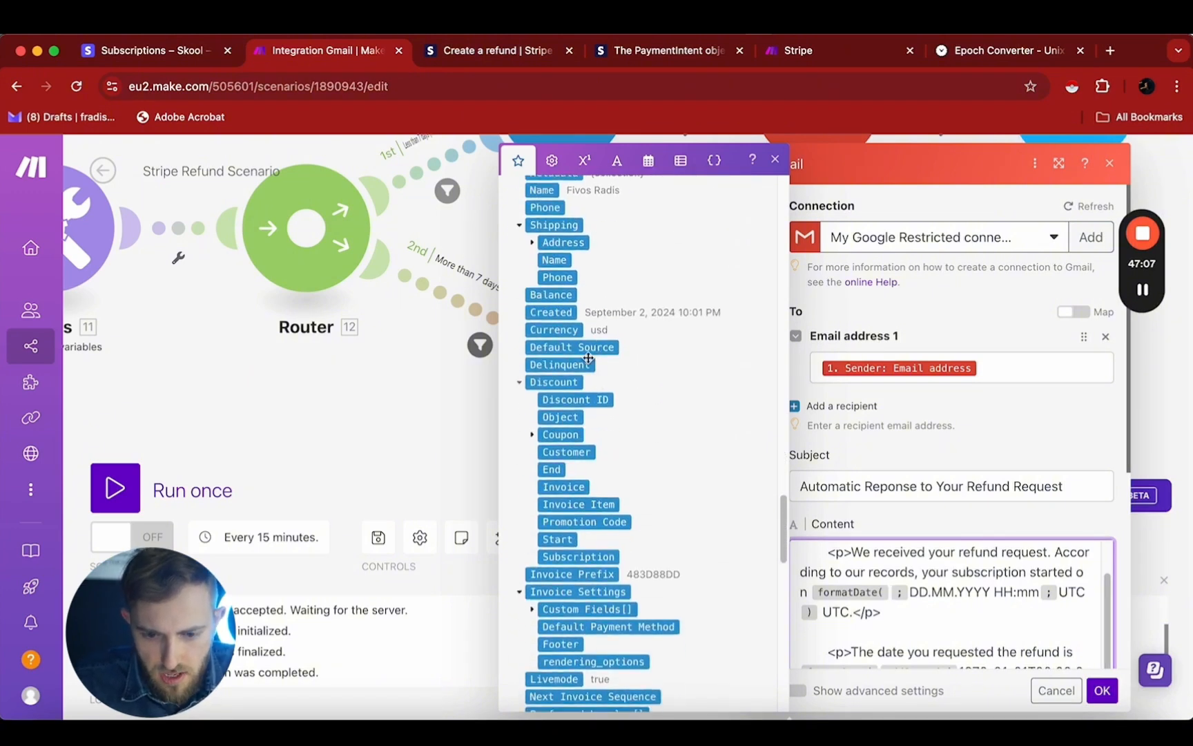
click(552, 313)
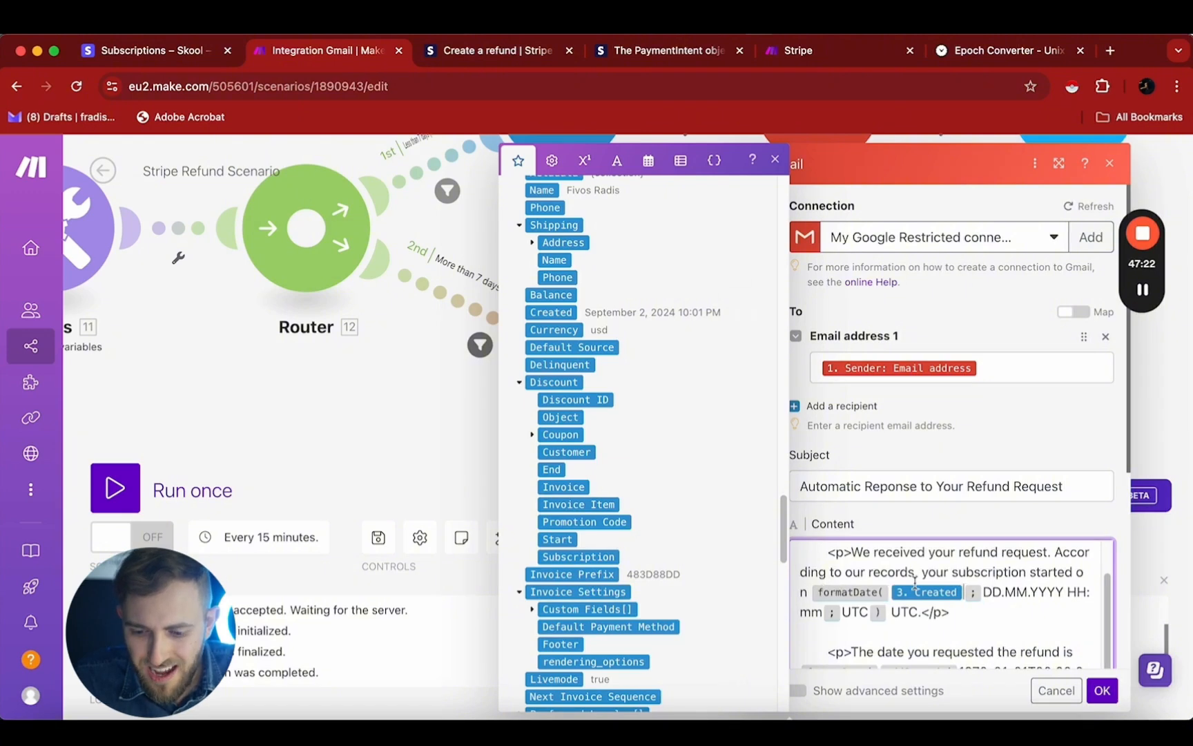
Step: Check the date format, timestamp and UTC timezone used in the start date and refund request date expressions
click(994, 594)
drag(994, 595, 999, 595)
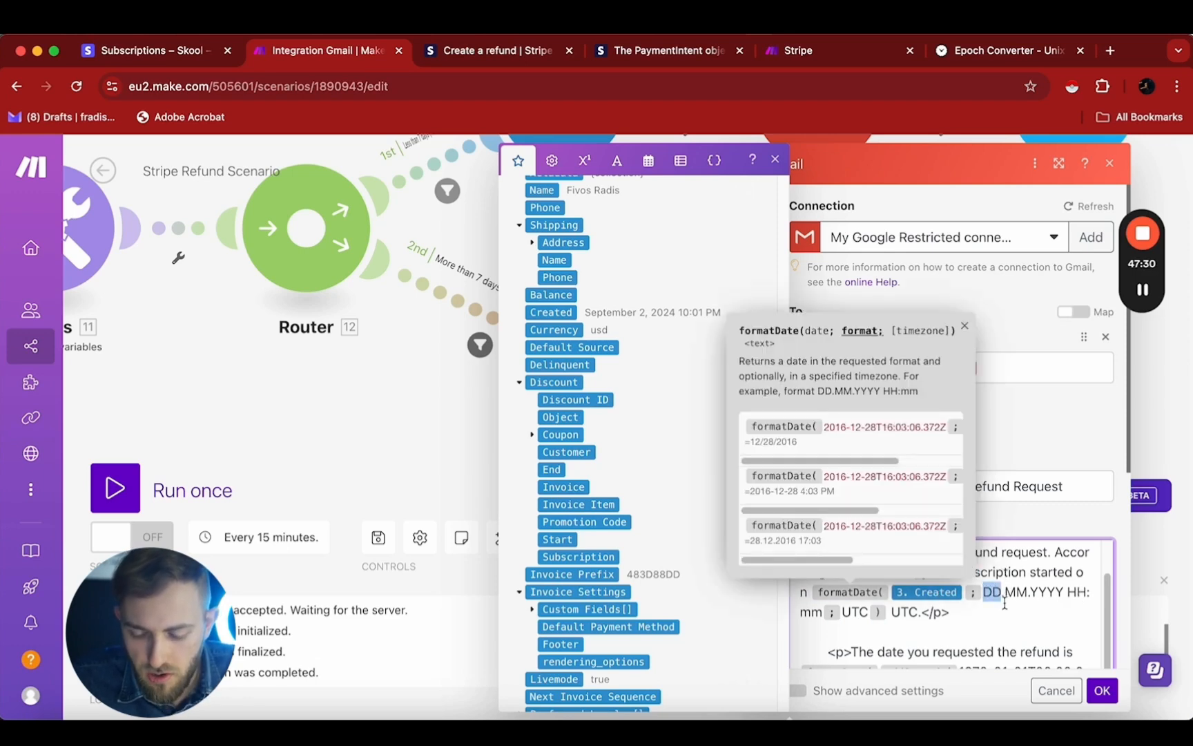
drag(843, 608, 865, 607)
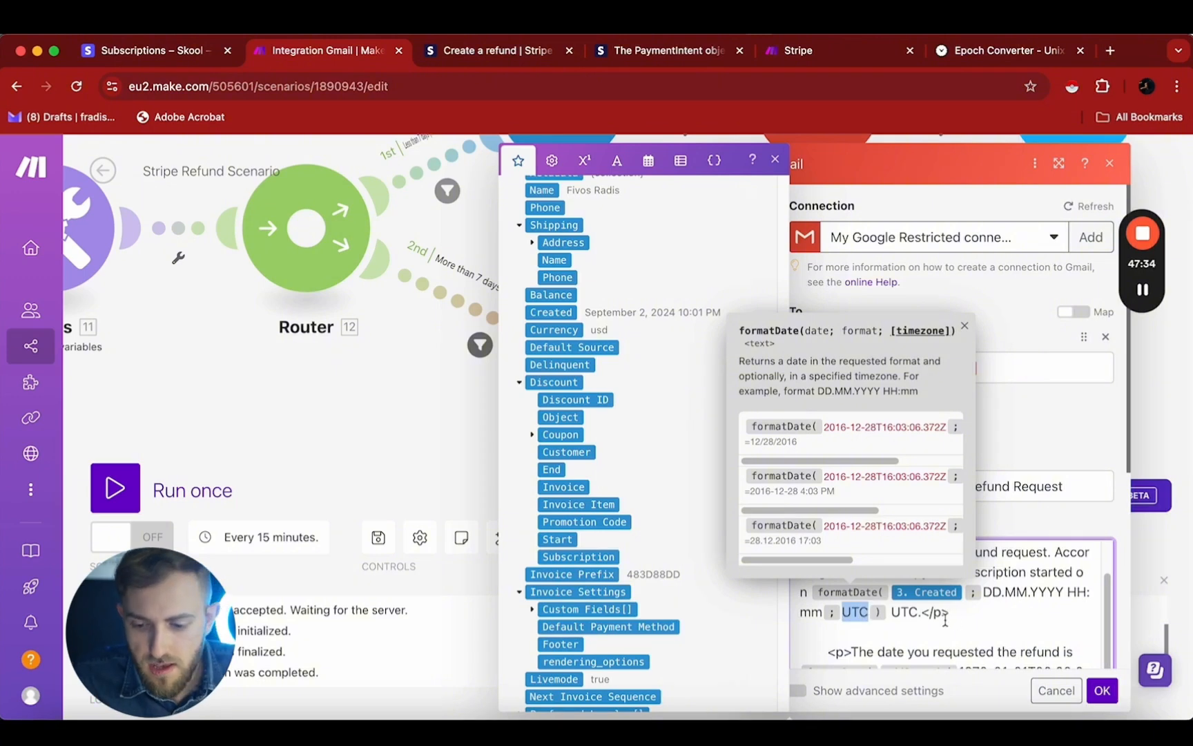
drag(894, 612, 917, 613)
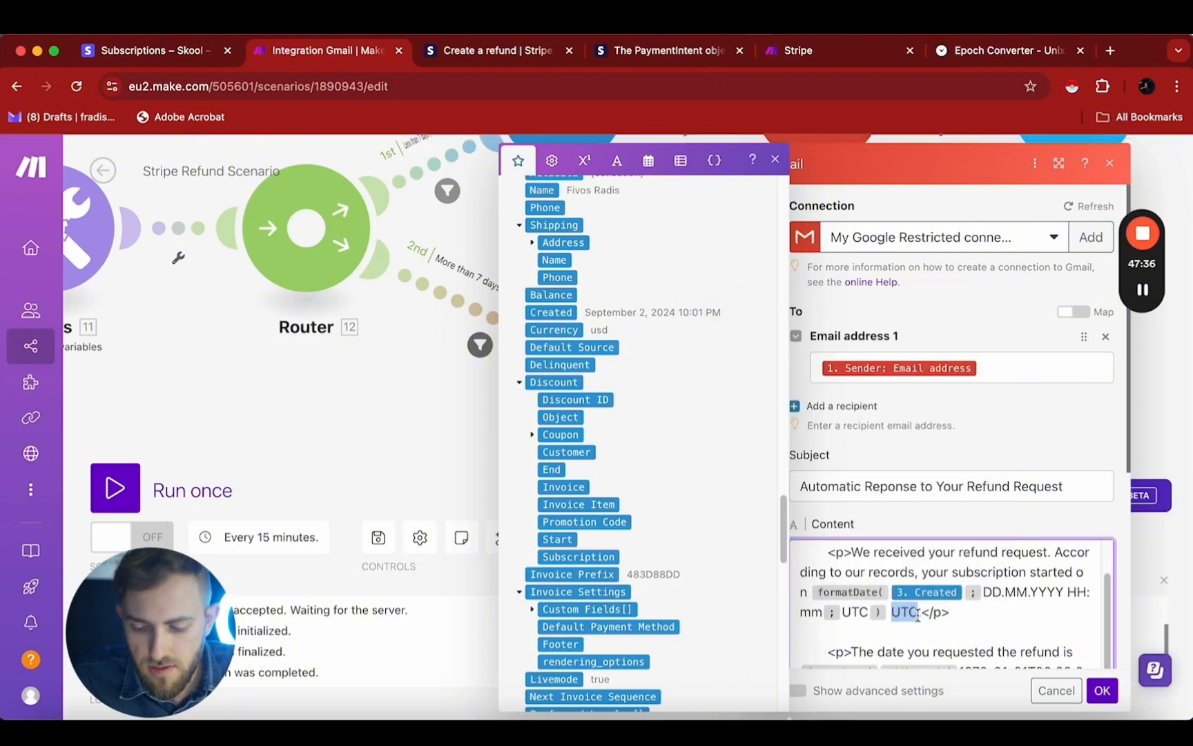
scroll(917, 614, down, 1)
scroll(917, 614, down, 1)
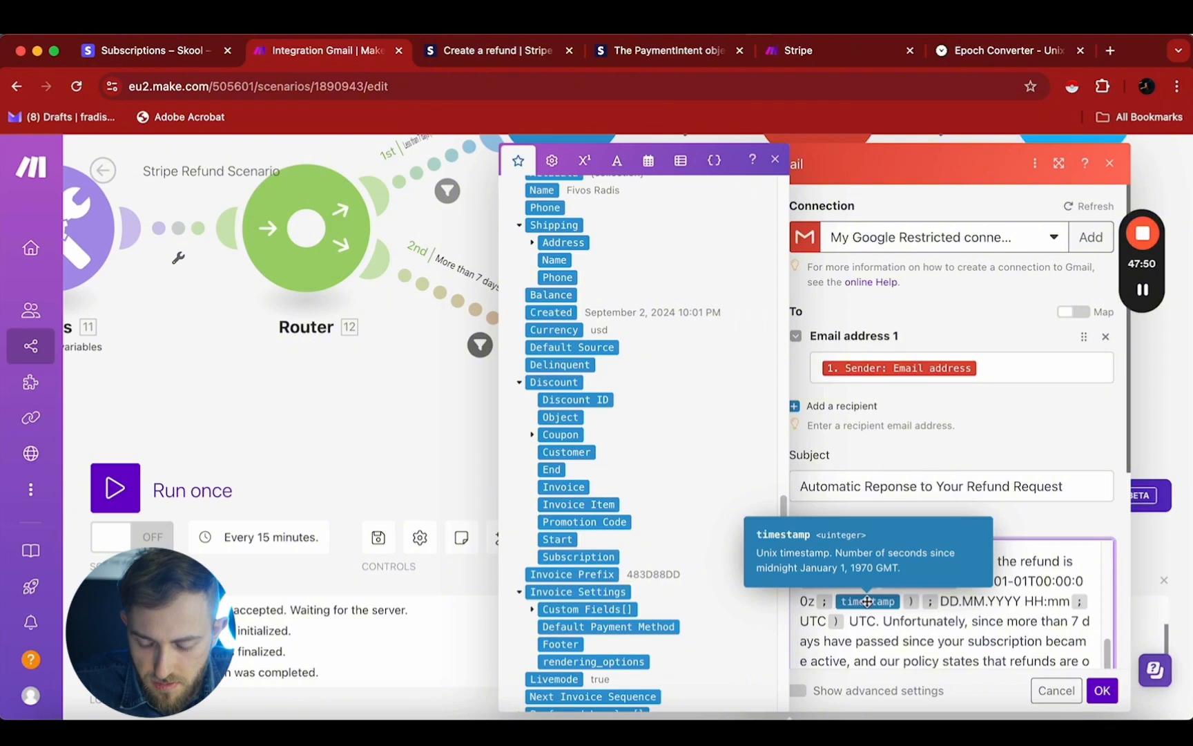
click(956, 602)
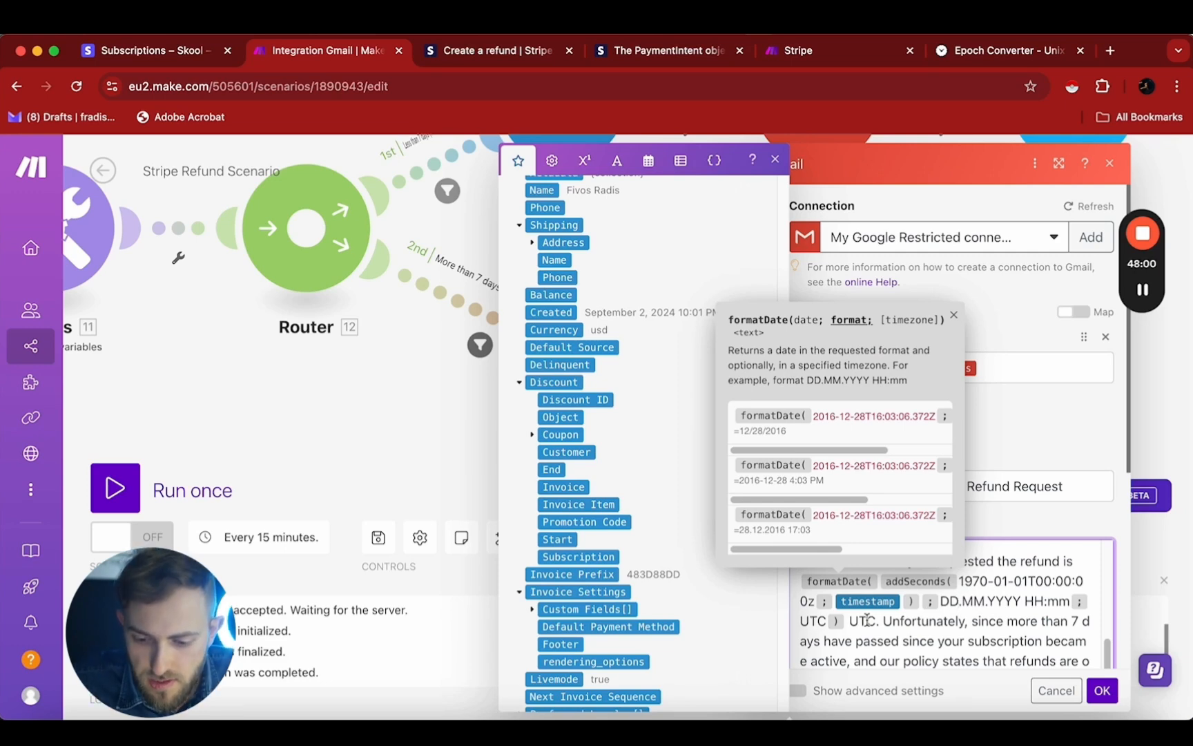
click(899, 624)
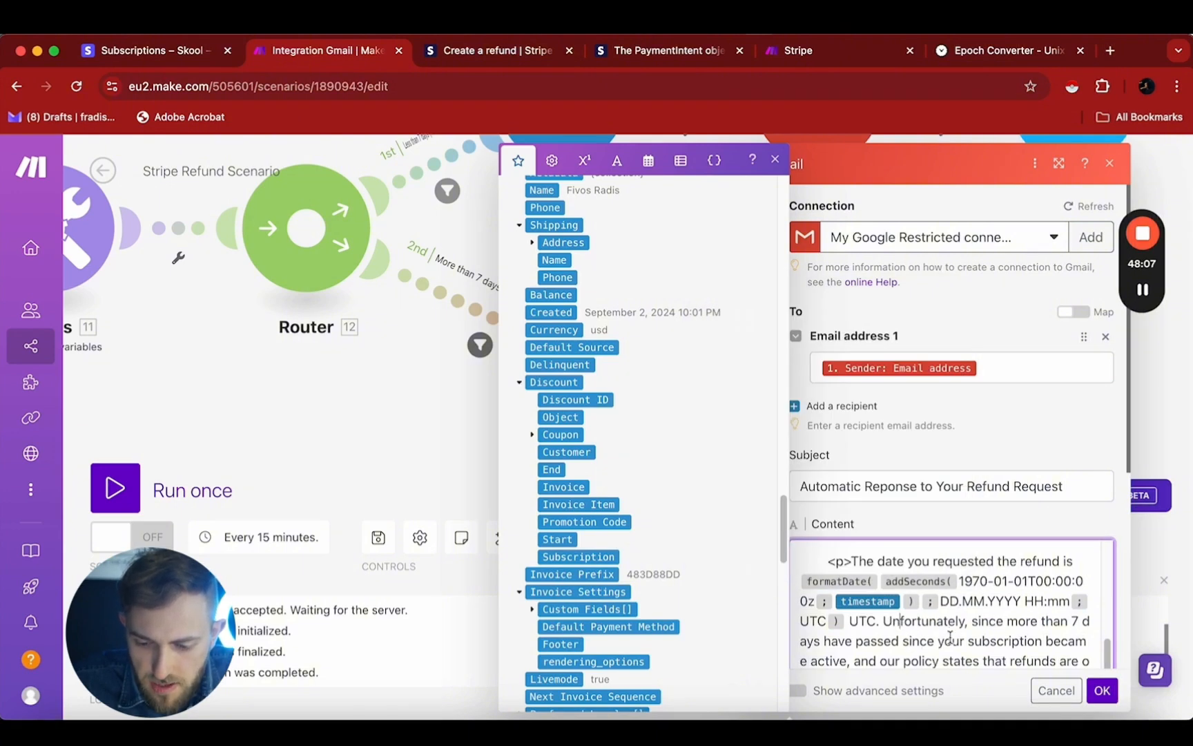
Step: Review the refusal email's remaining text through the refund policy footer and save the Gmail module
scroll(929, 628, down, 5)
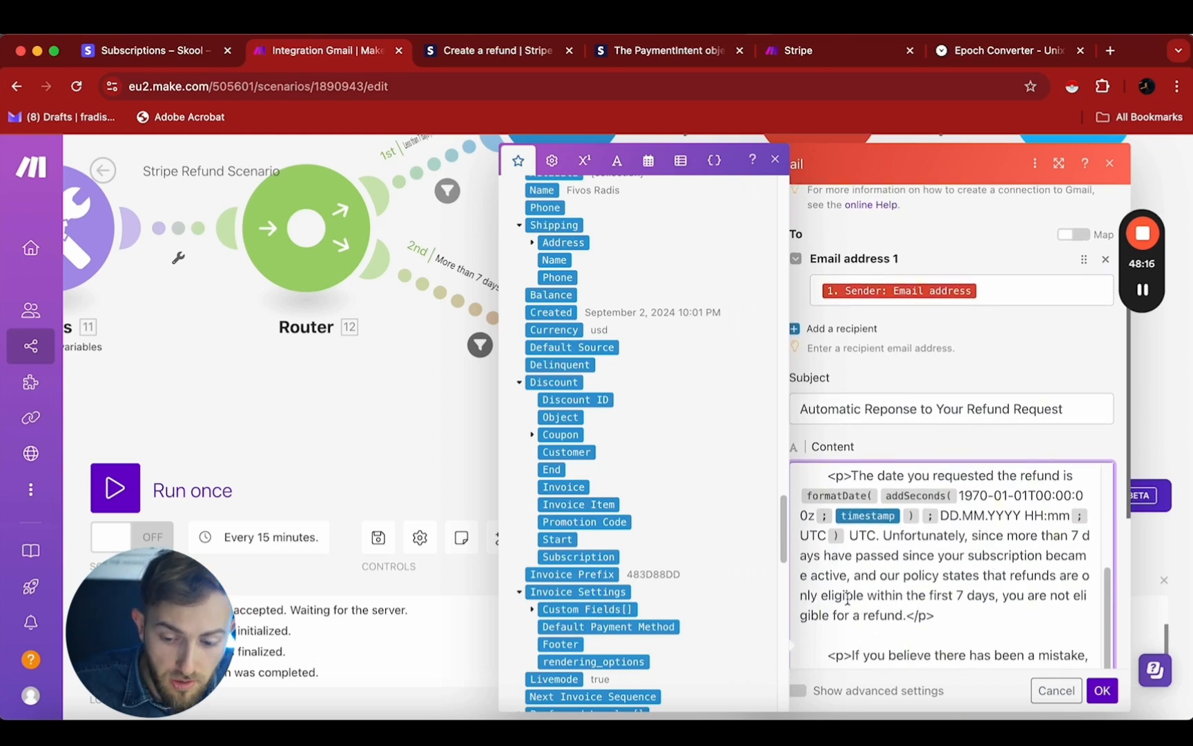
scroll(1044, 600, down, 5)
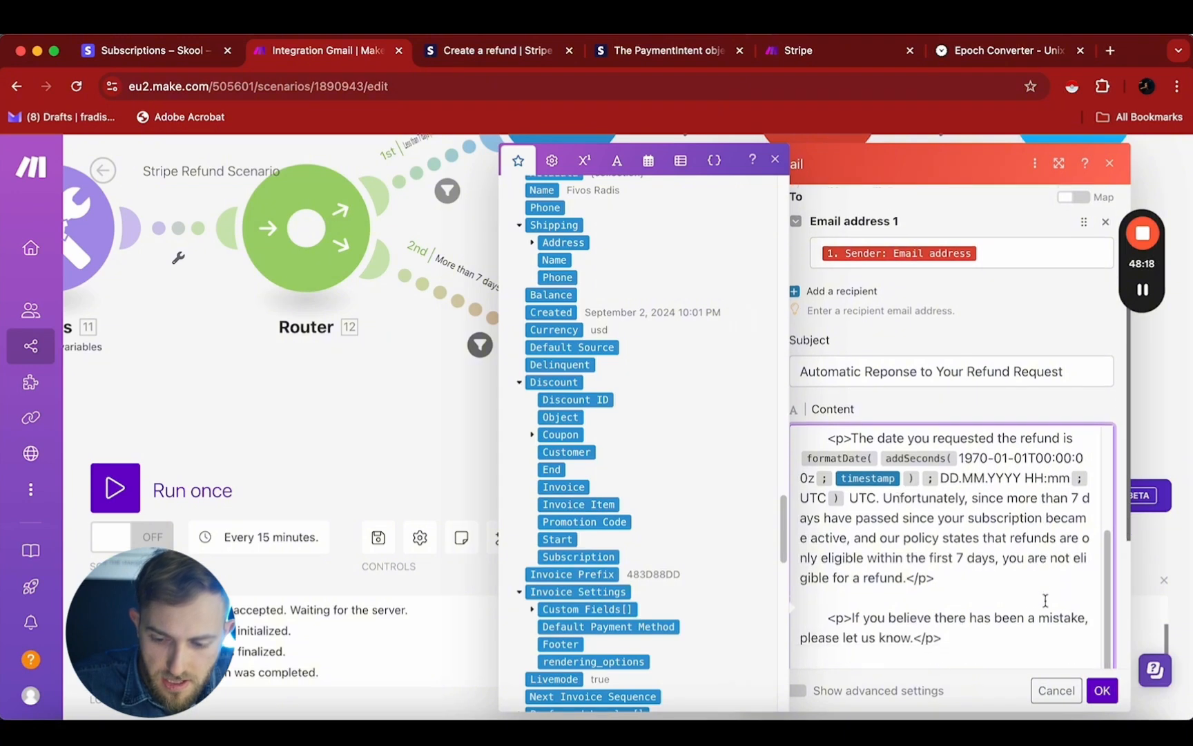
scroll(1045, 601, down, 2)
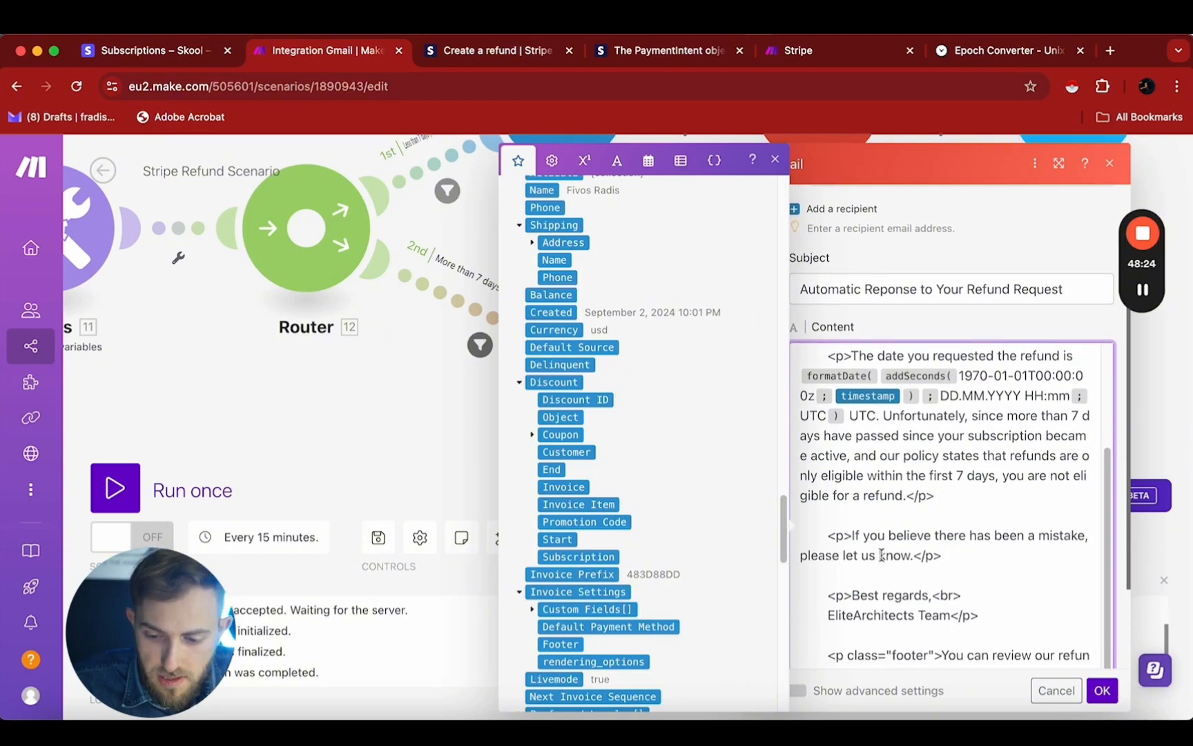
scroll(881, 556, down, 2)
scroll(881, 556, down, 1)
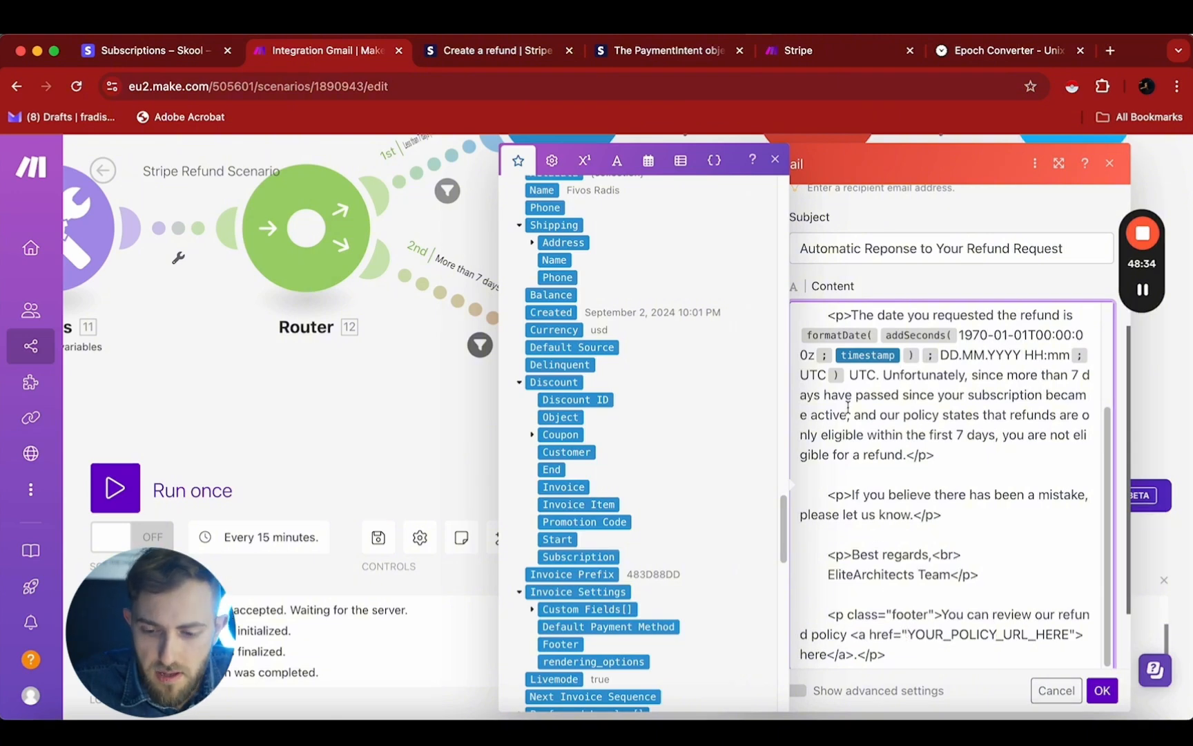
scroll(917, 526, up, 3)
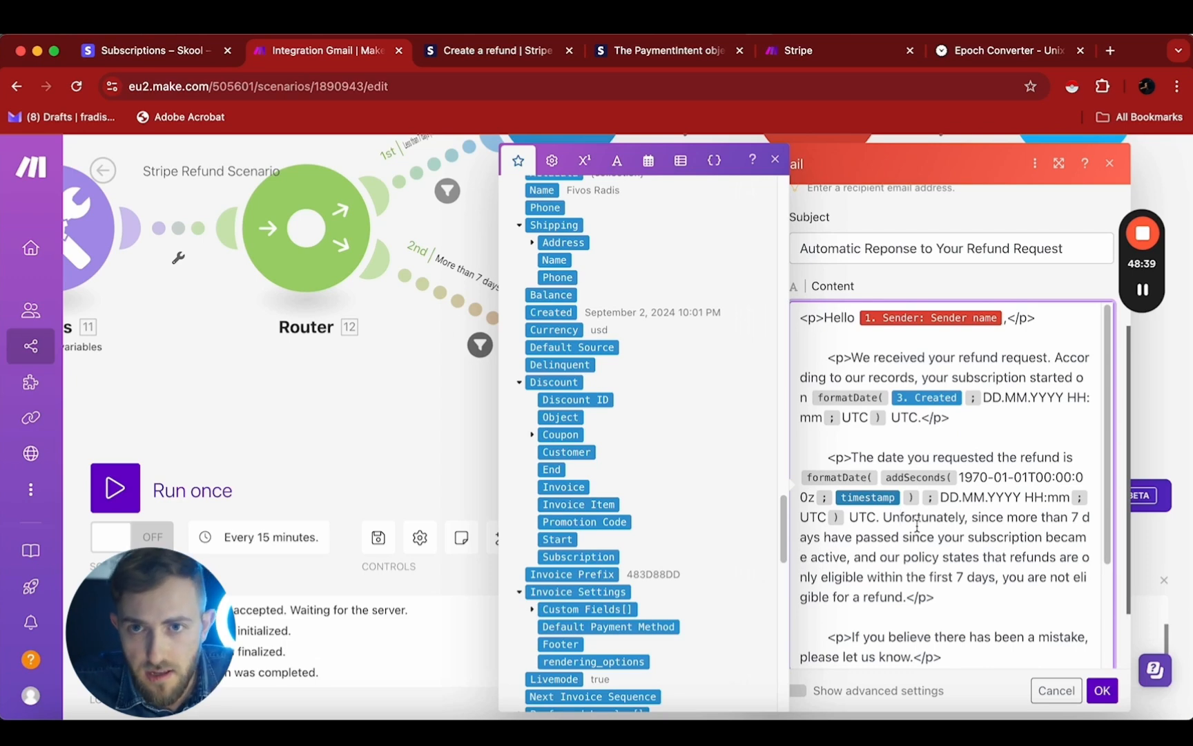
click(1102, 690)
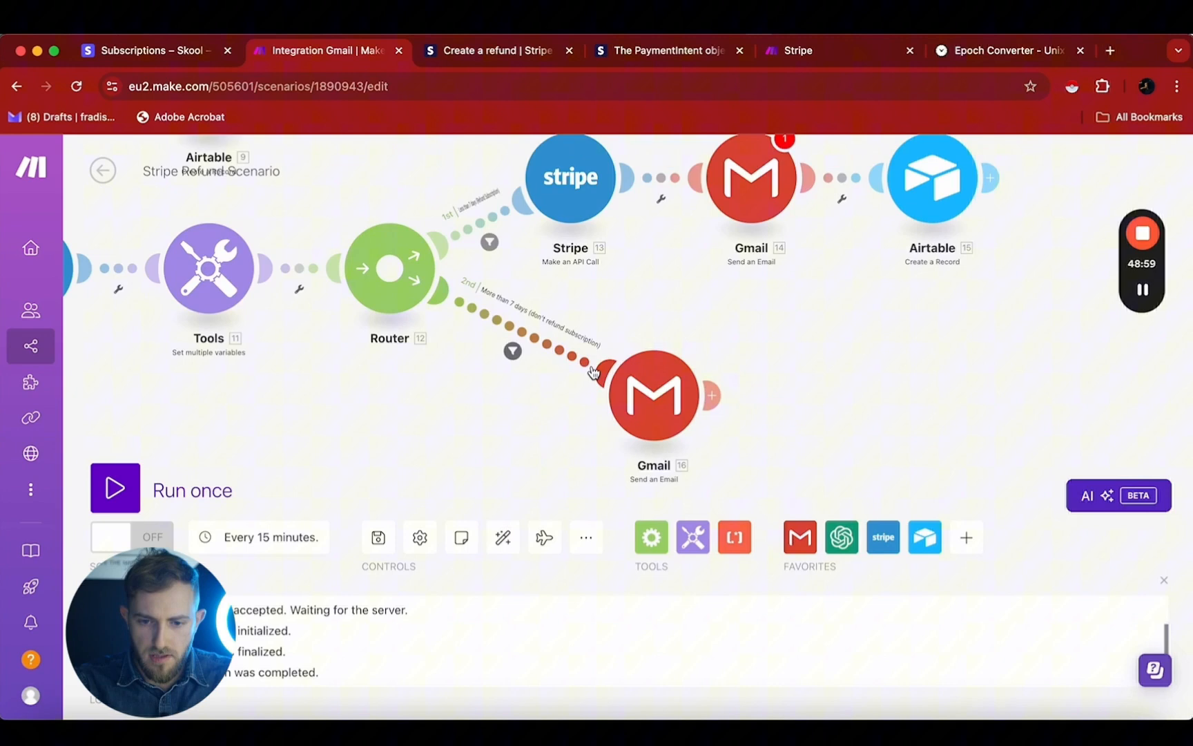
Step: Make the empty module on the "Customer not found" route OpenAI Create a Completion (Prompt) (GPT-3, GPT-3.5, GPT-4)
scroll(591, 368, down, 10)
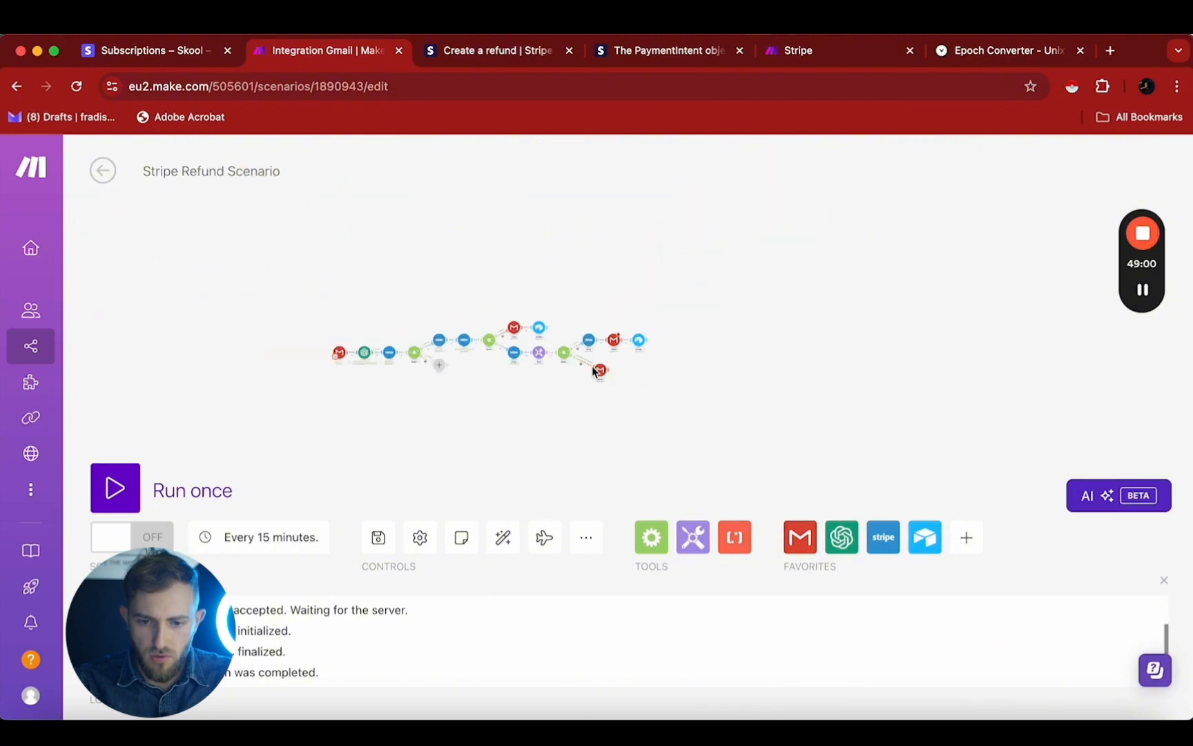
scroll(591, 368, up, 5)
drag(322, 442, 655, 442)
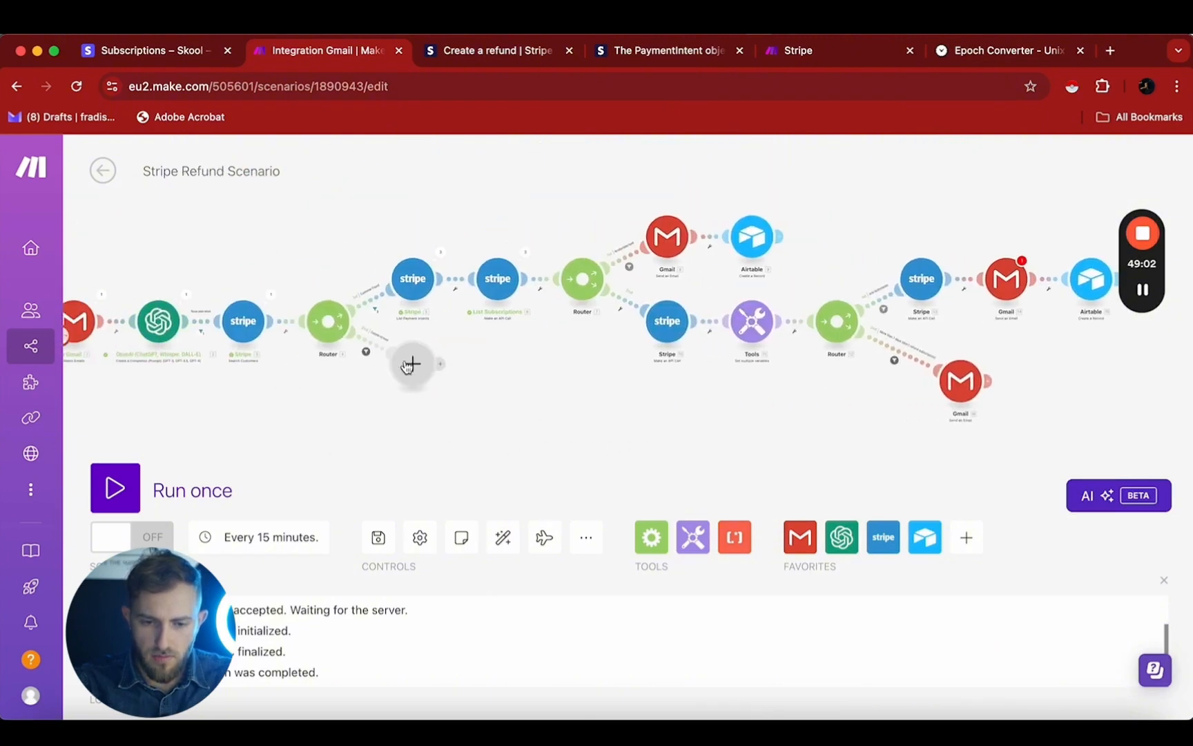
drag(408, 365, 516, 397)
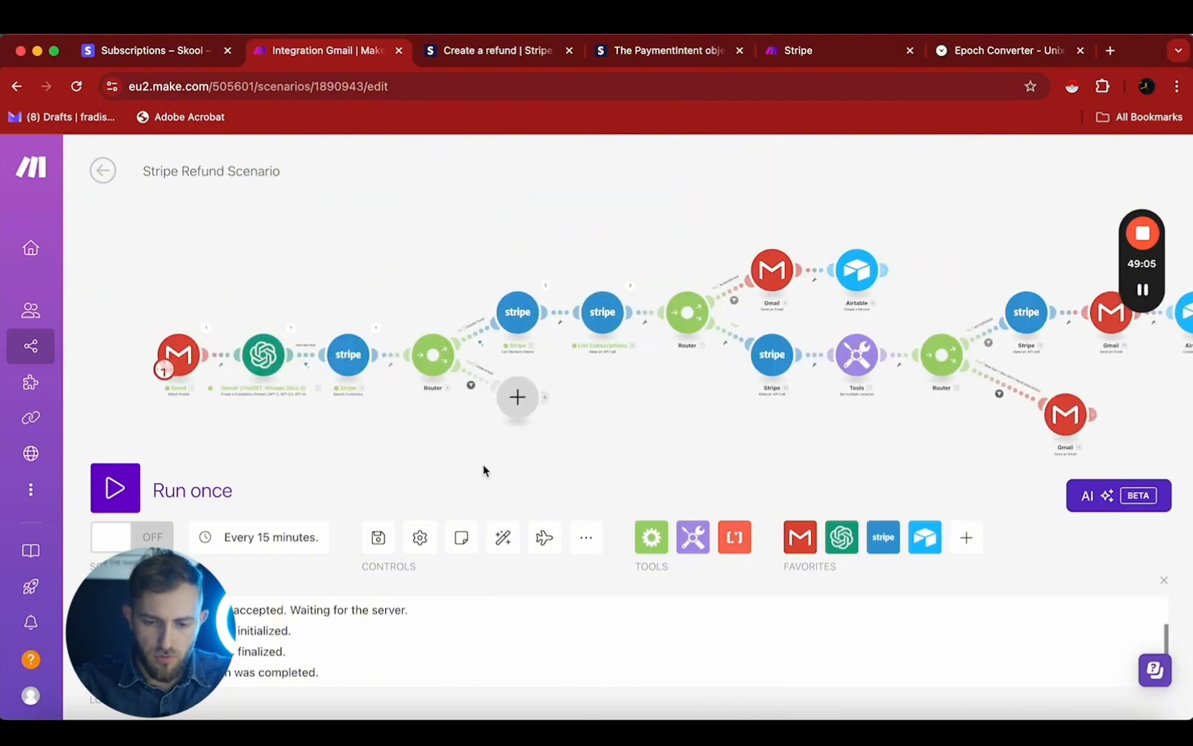
scroll(514, 437, up, 5)
scroll(514, 437, up, 1)
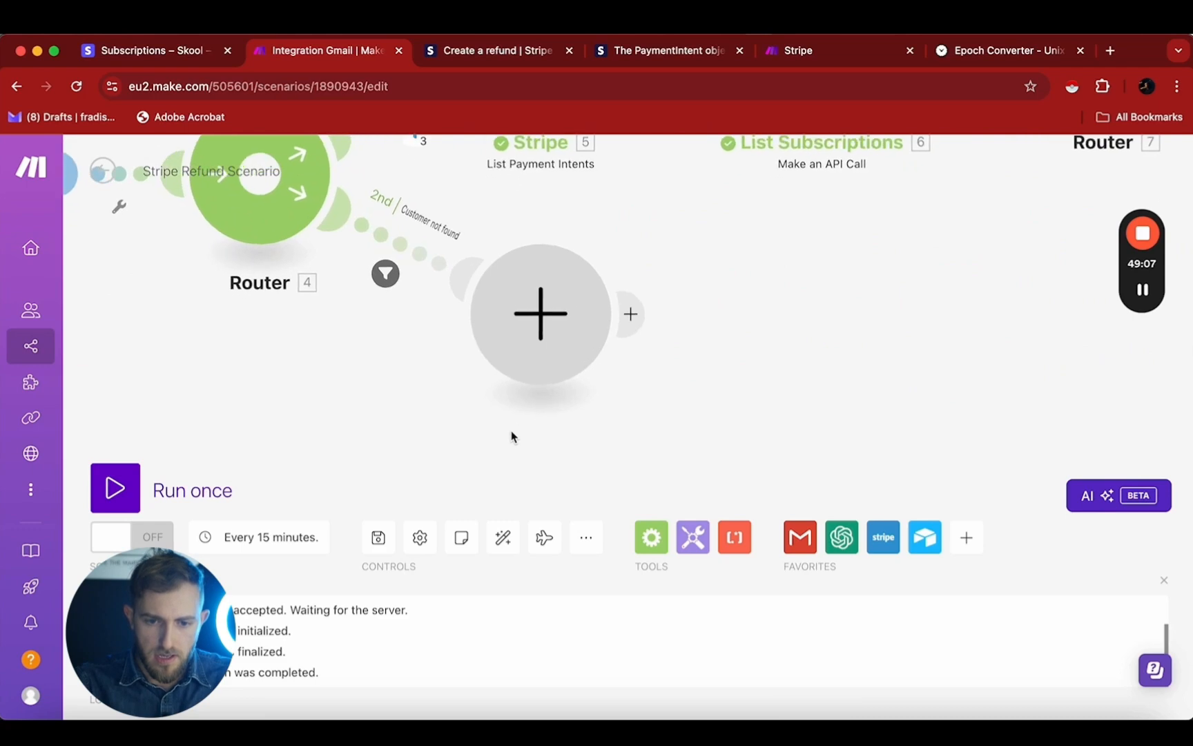
click(524, 311)
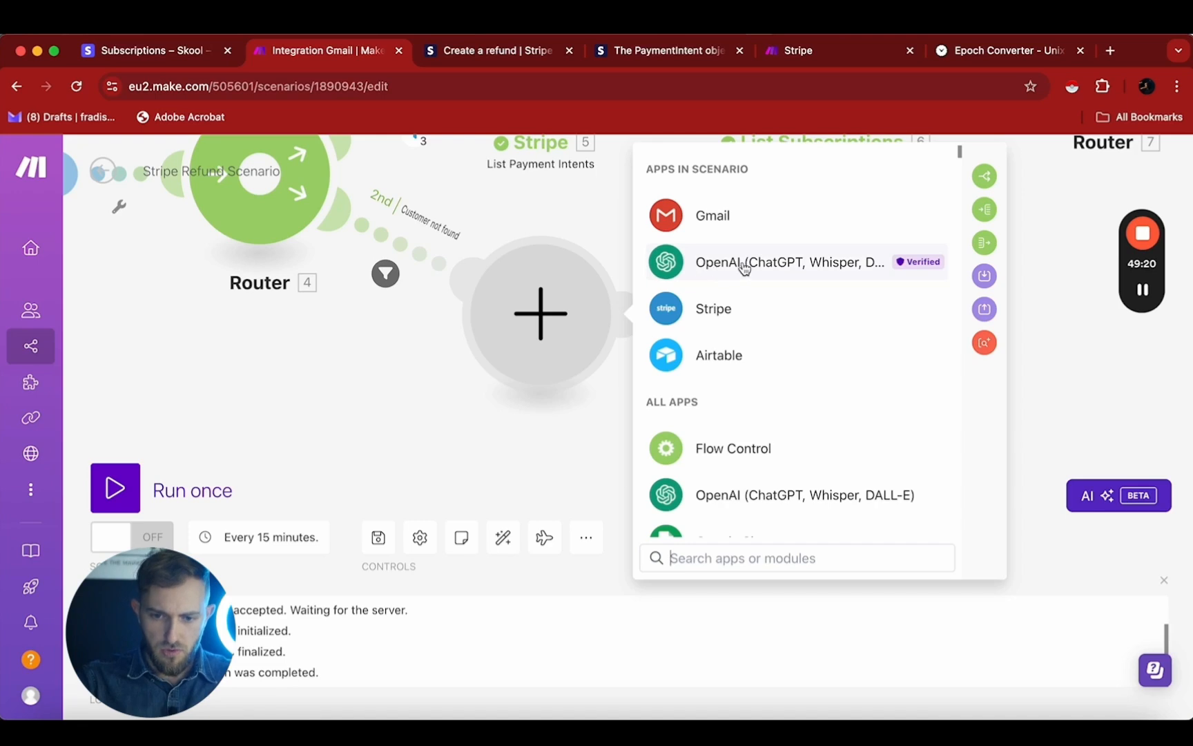
click(696, 273)
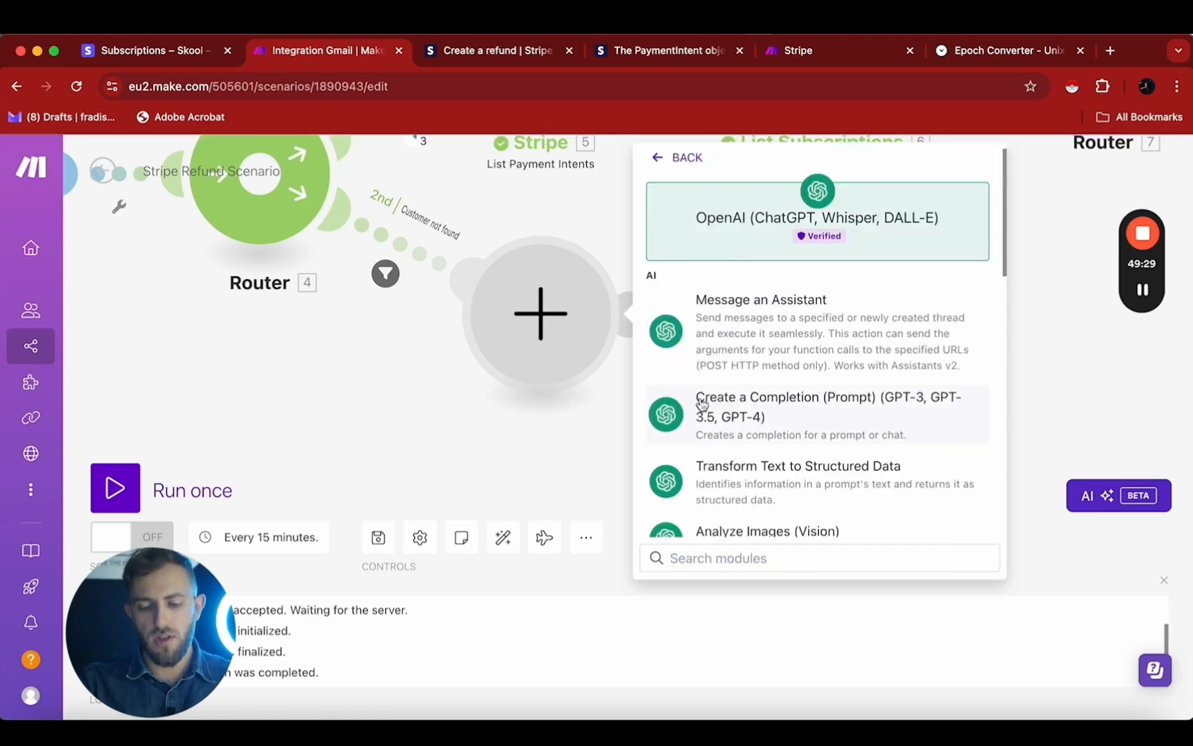
click(751, 407)
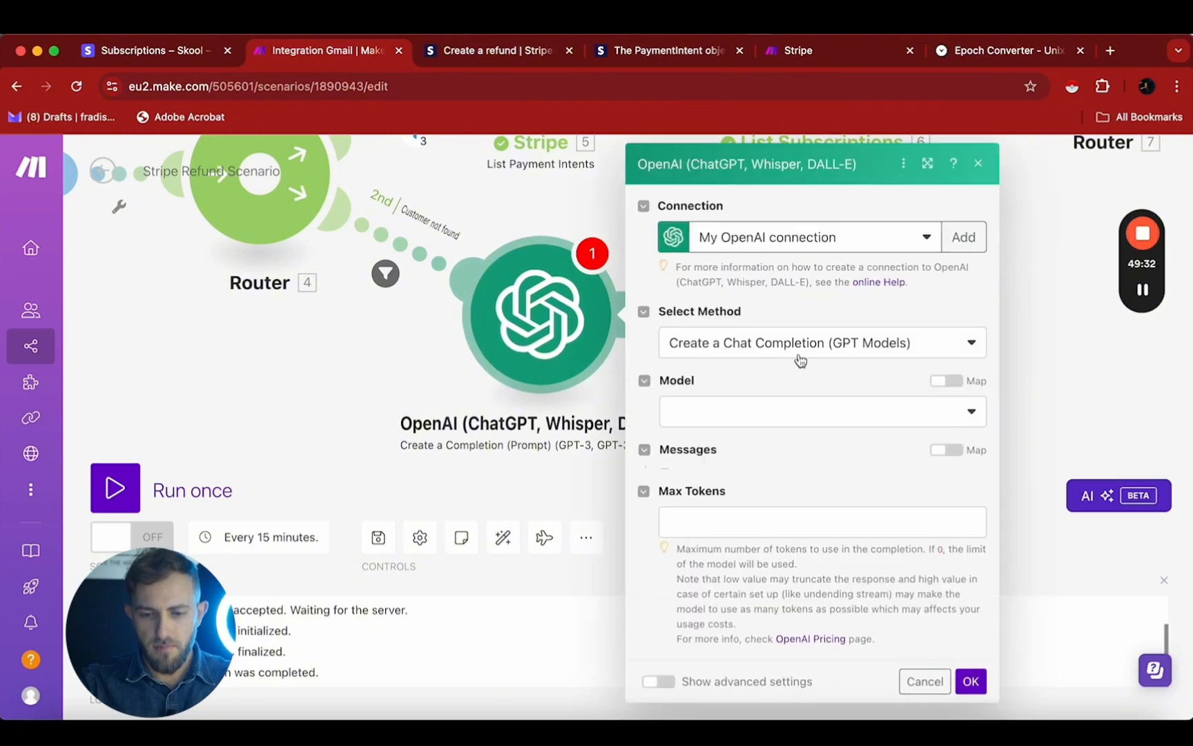
Step: Select the gpt-4o model and add a System message asking whether the email sender sounds frustrated, answering Yes with the reason or No
click(731, 409)
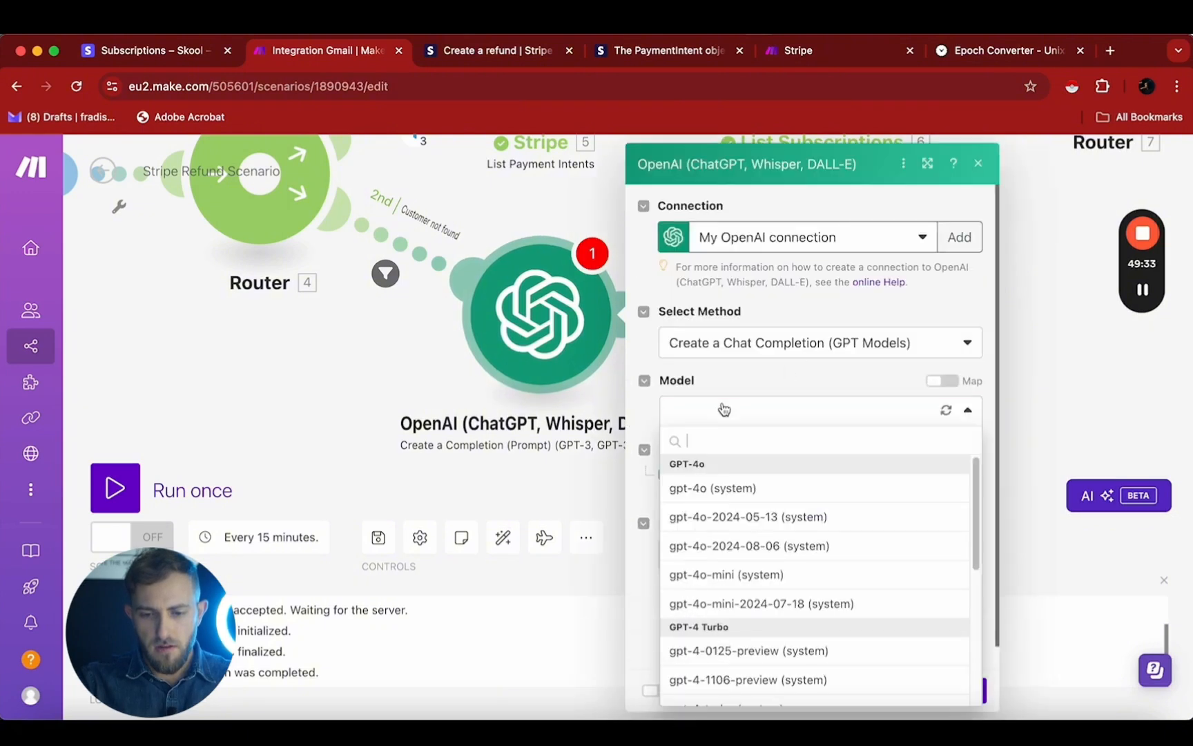
click(683, 502)
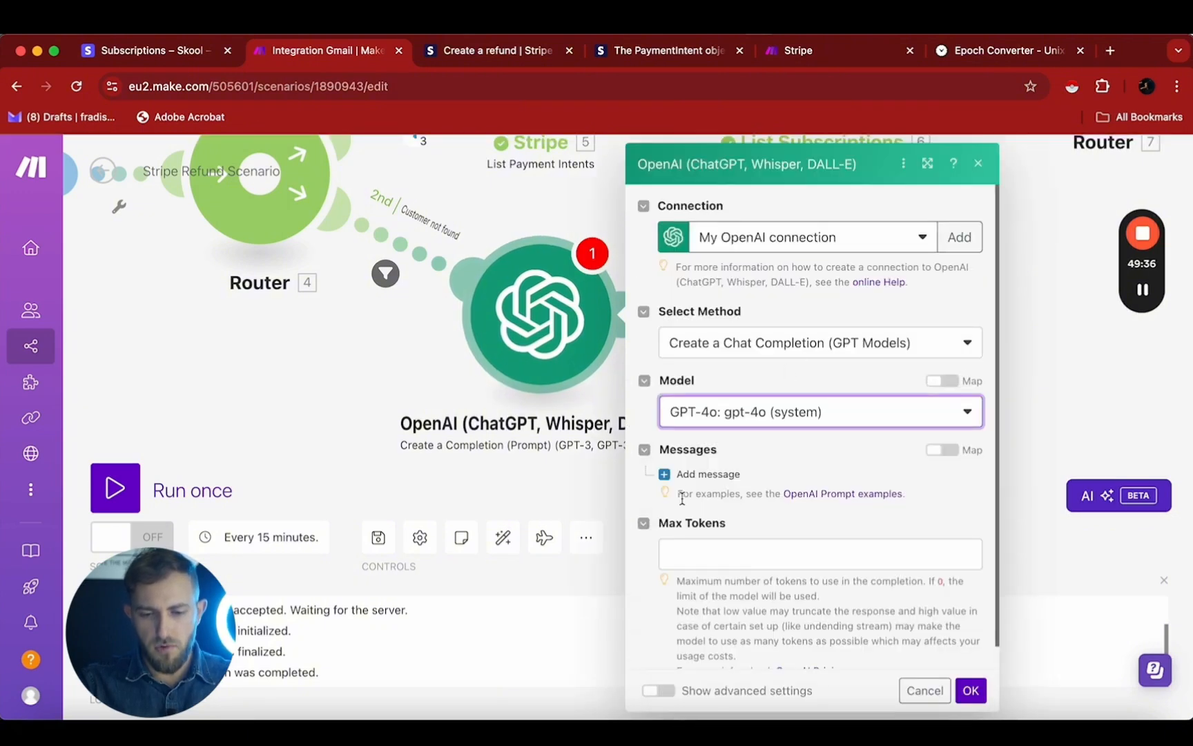
click(693, 476)
click(736, 529)
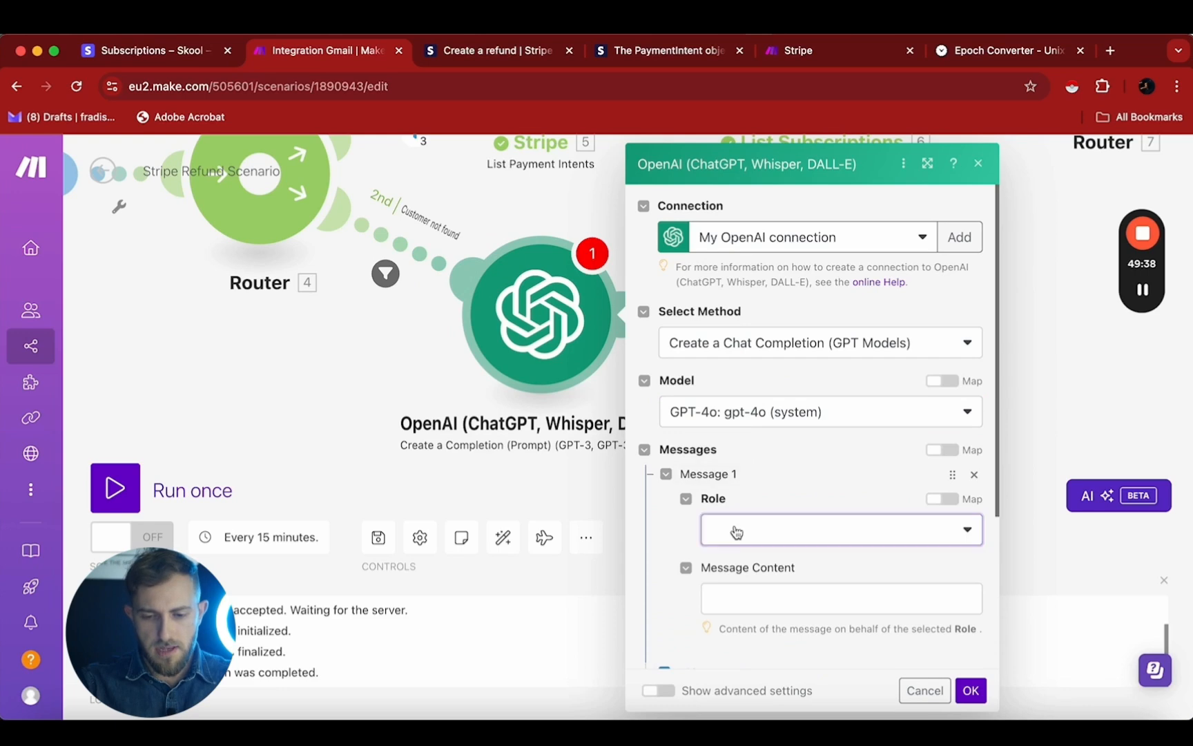
click(742, 531)
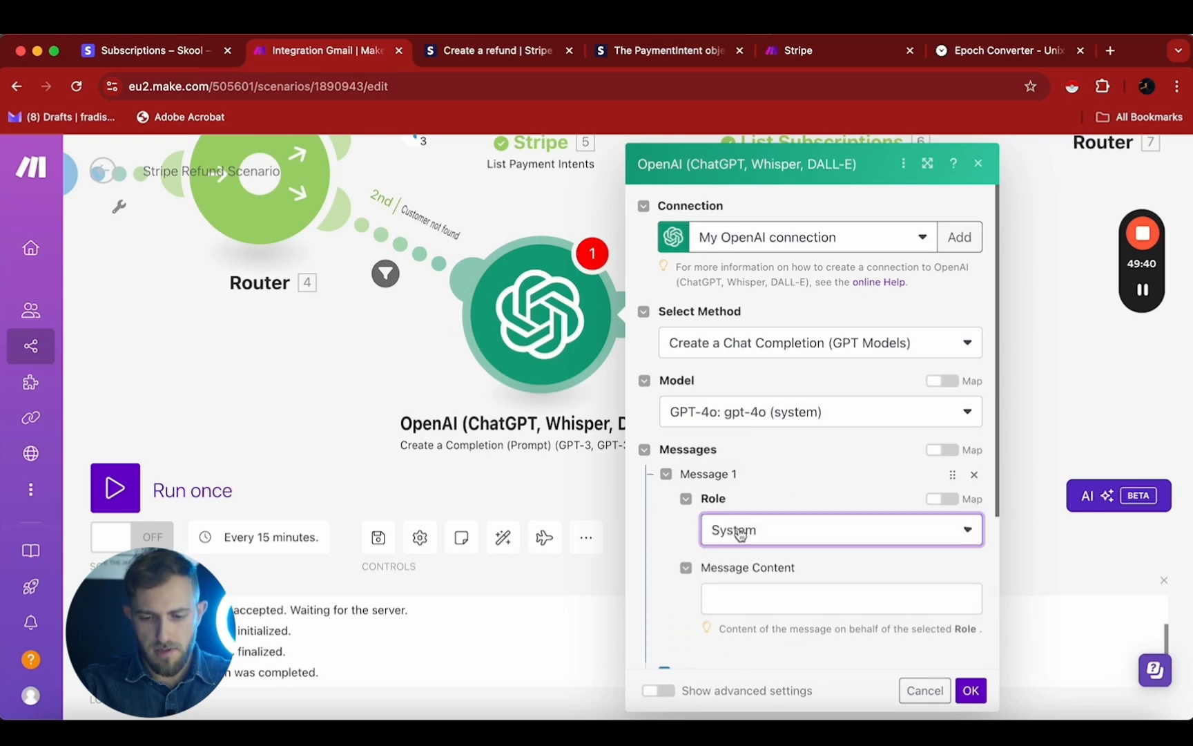
click(762, 609)
text(You will receive an email subject line and an email body. Your job is to see if the person who sent the email sounds frustrated so we can get a manager involved to solve his/her problem.  Desired output if the person is frustrated: Yes, person sounds frustrated [then expand on why]  Desired output if the person is not frustrated: No)
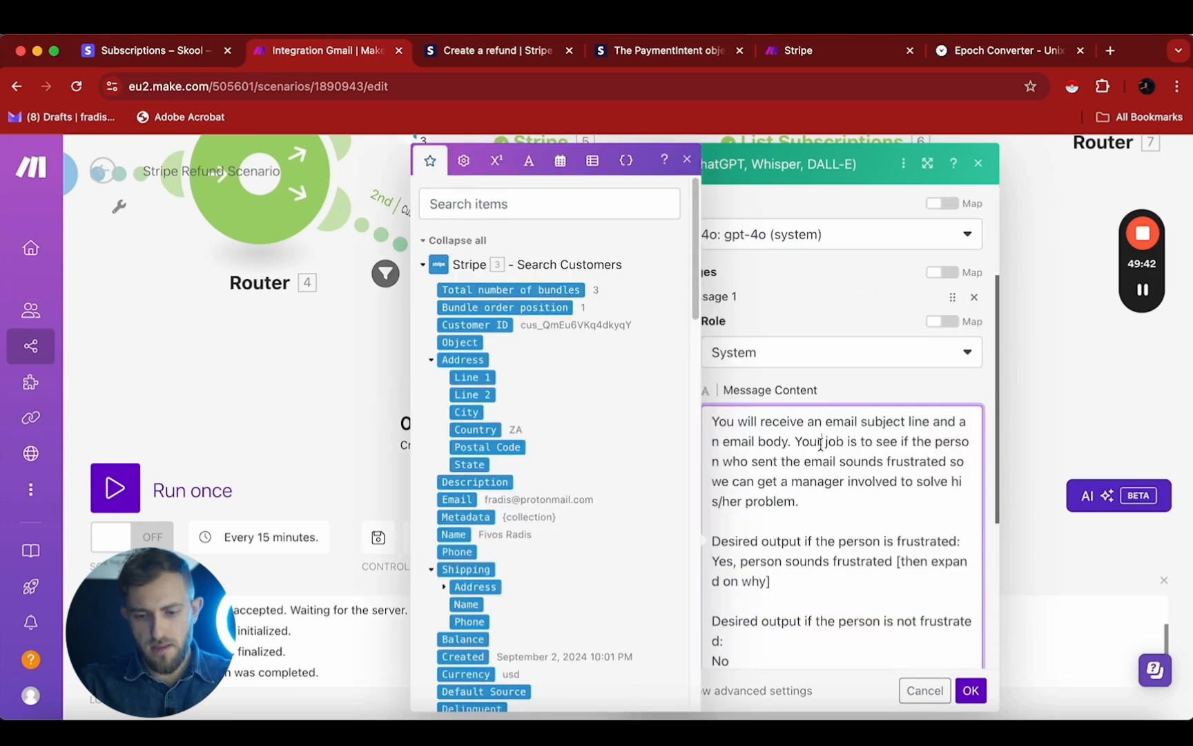
click(828, 381)
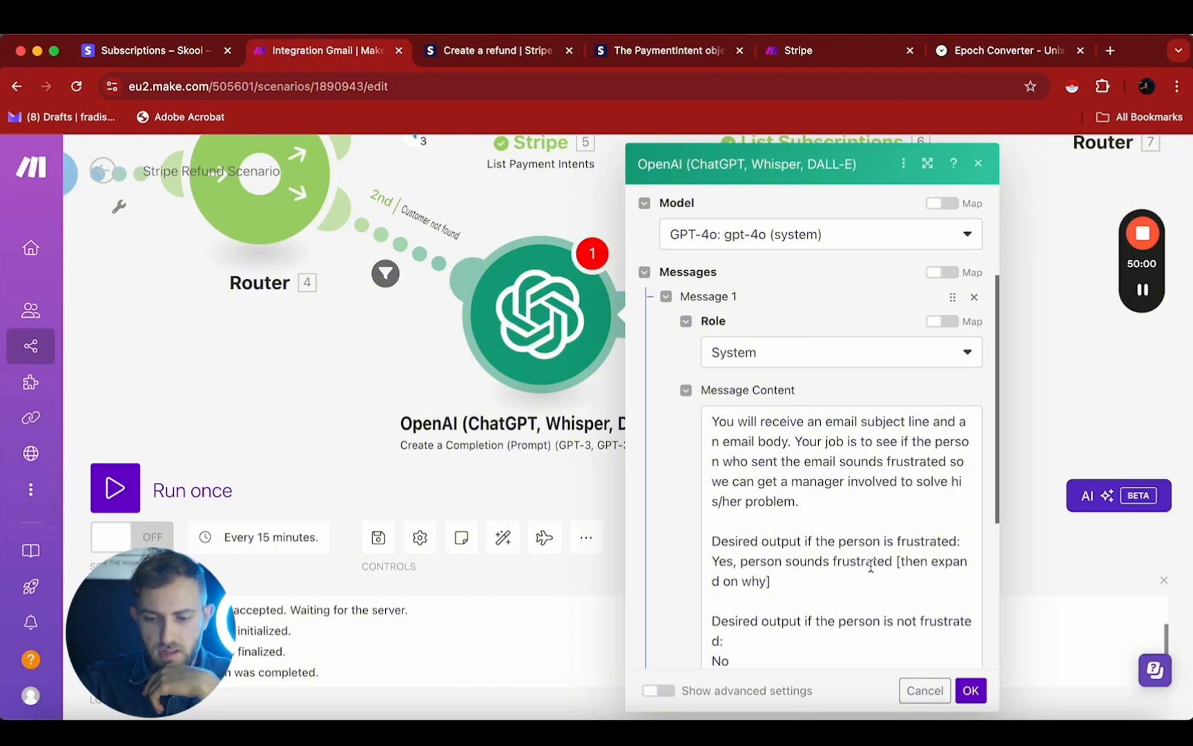
Step: Add a second message to the chat completion below the System prompt and set its role to User
scroll(773, 585, down, 1)
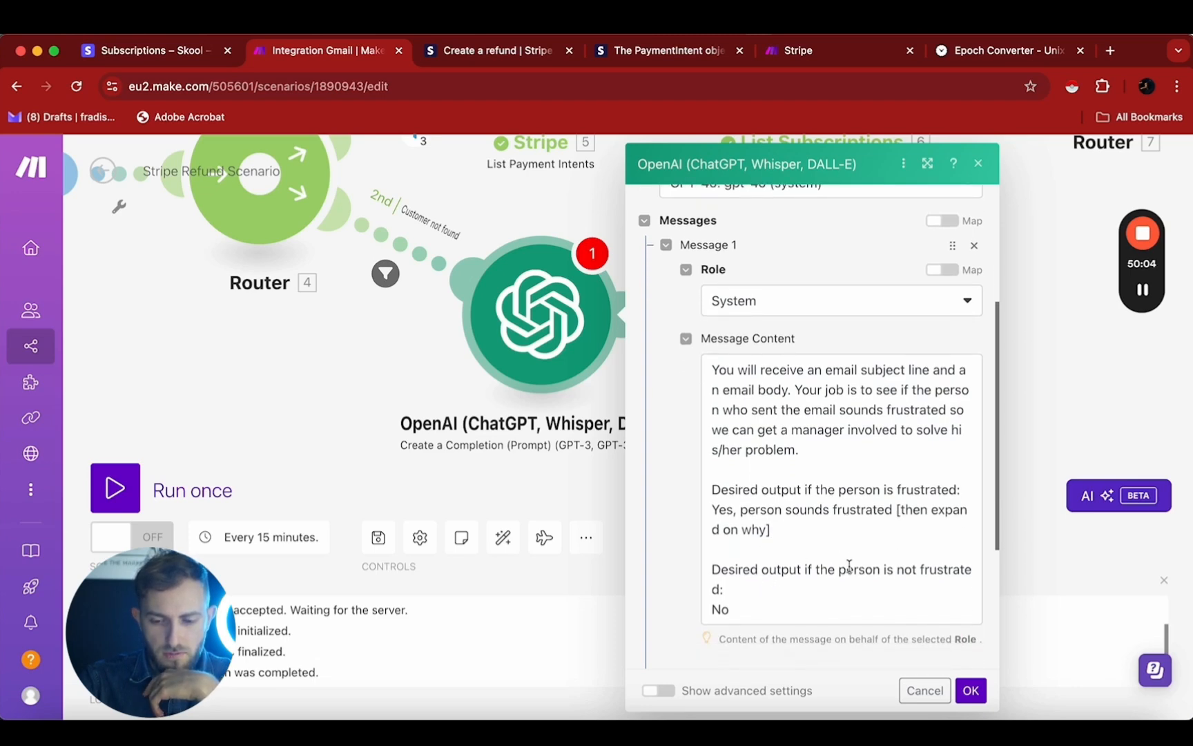
scroll(846, 562, down, 3)
click(710, 558)
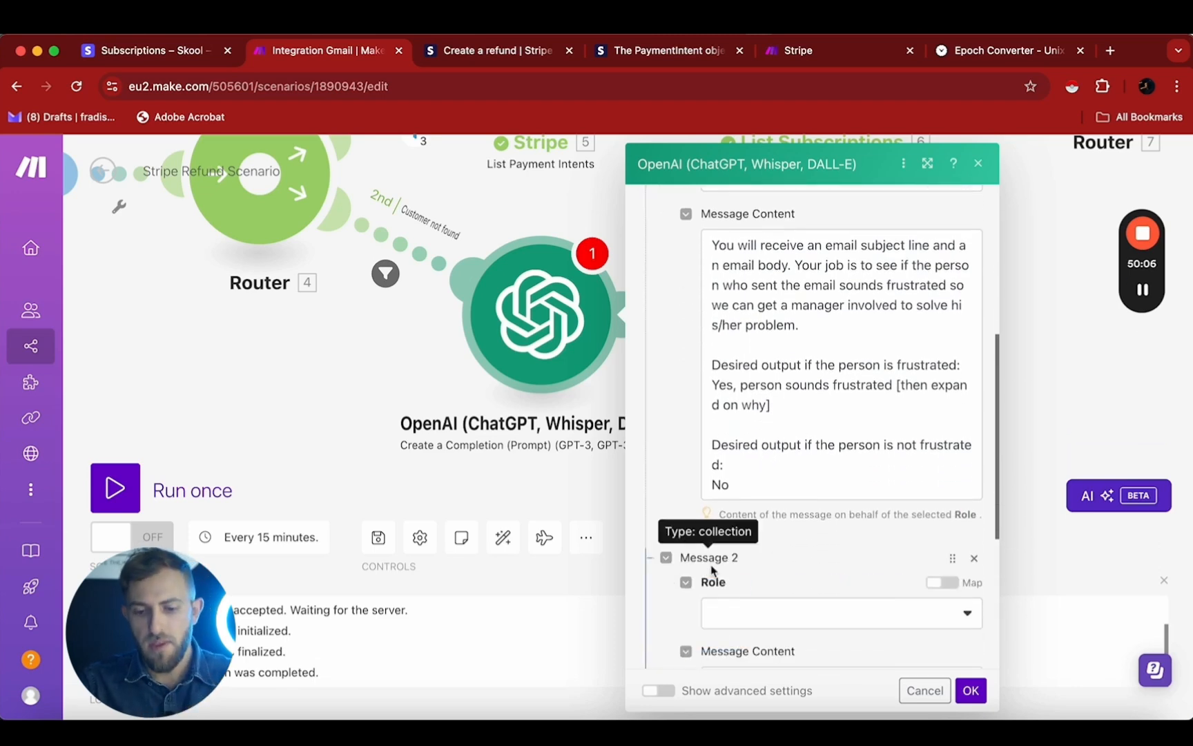
scroll(789, 426, up, 1)
scroll(790, 428, up, 1)
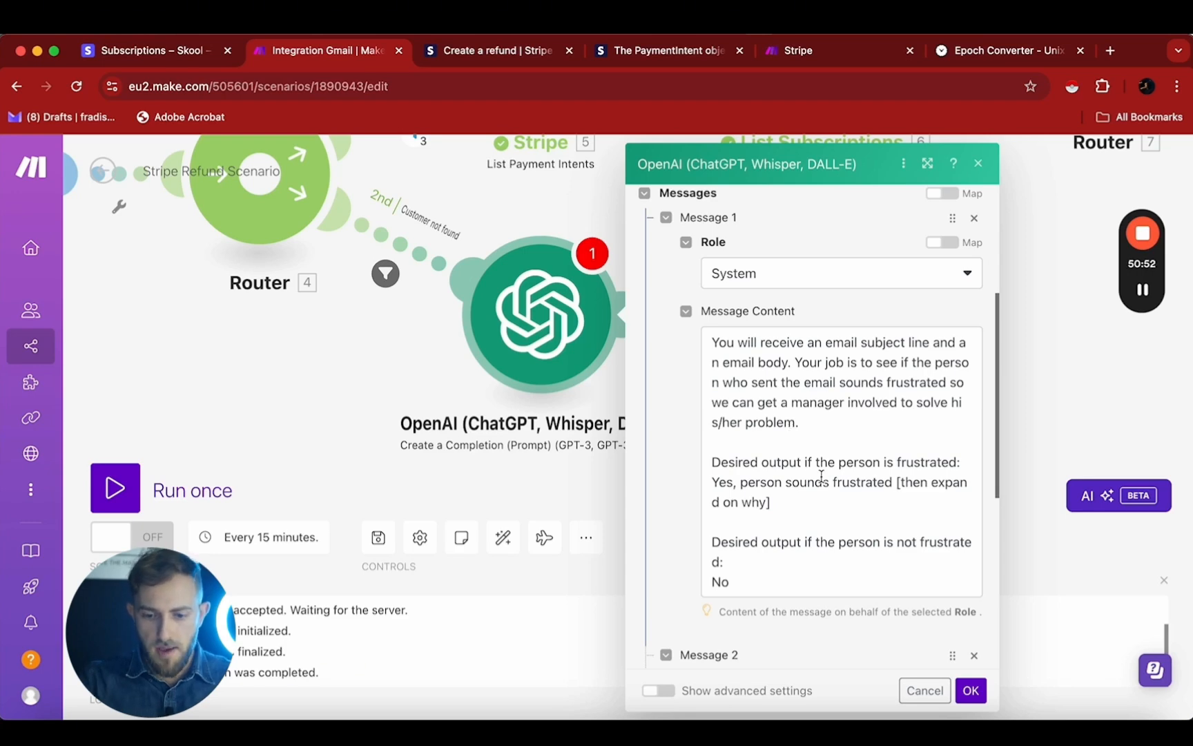
scroll(817, 470, down, 5)
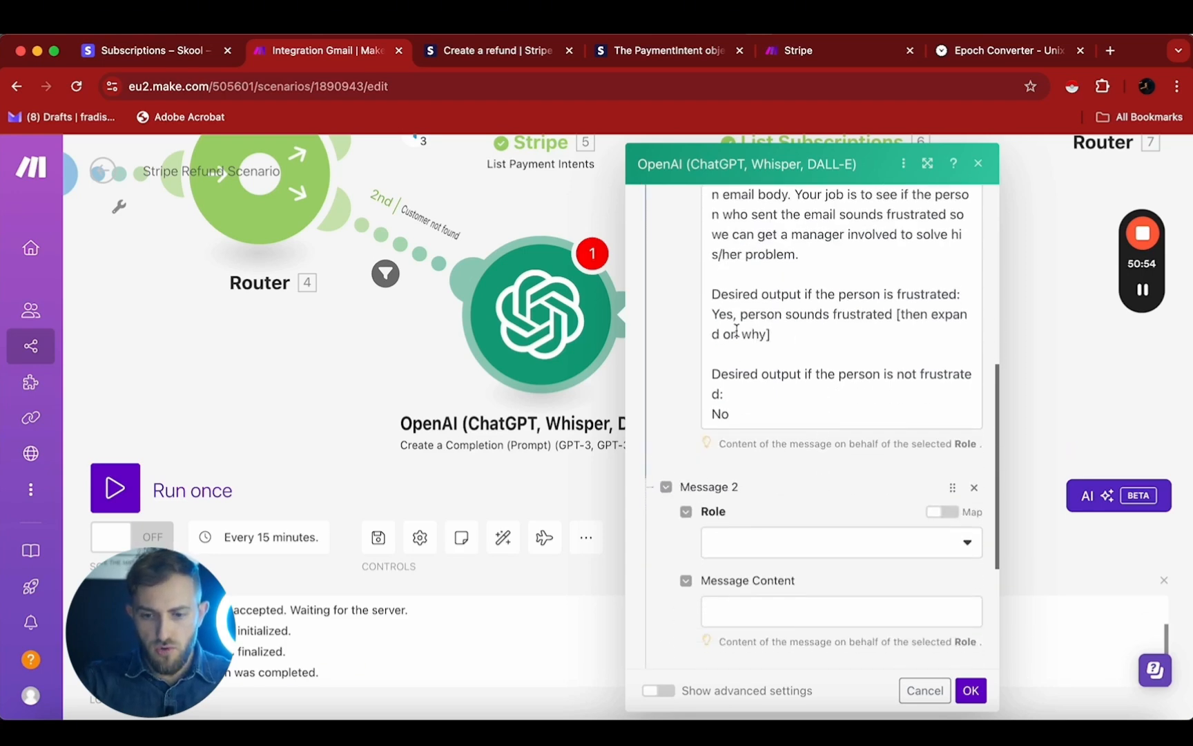
scroll(735, 330, up, 3)
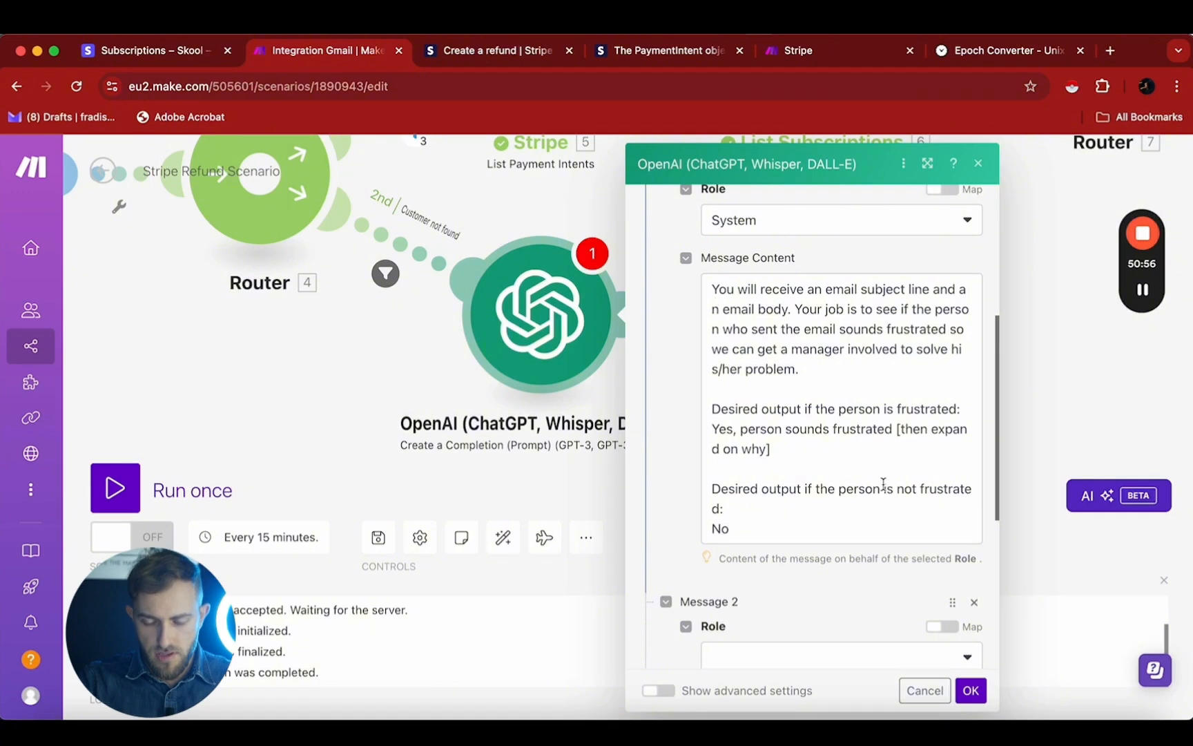
scroll(786, 576, down, 6)
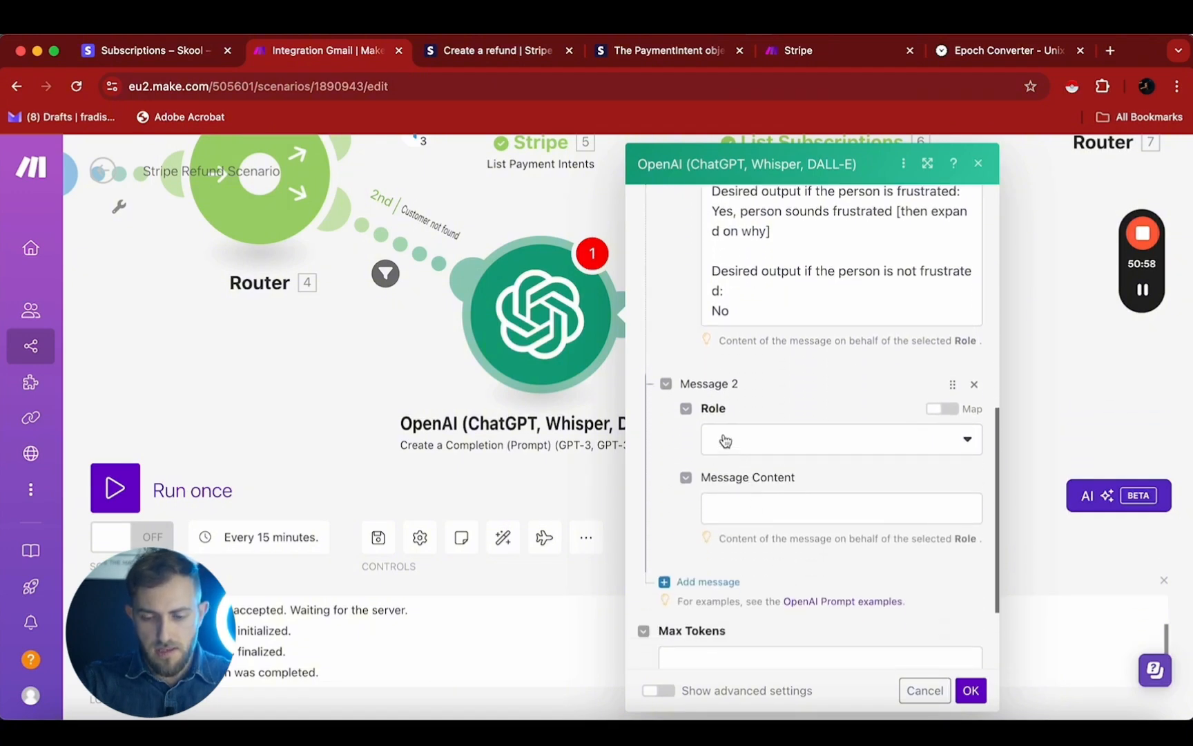
click(716, 438)
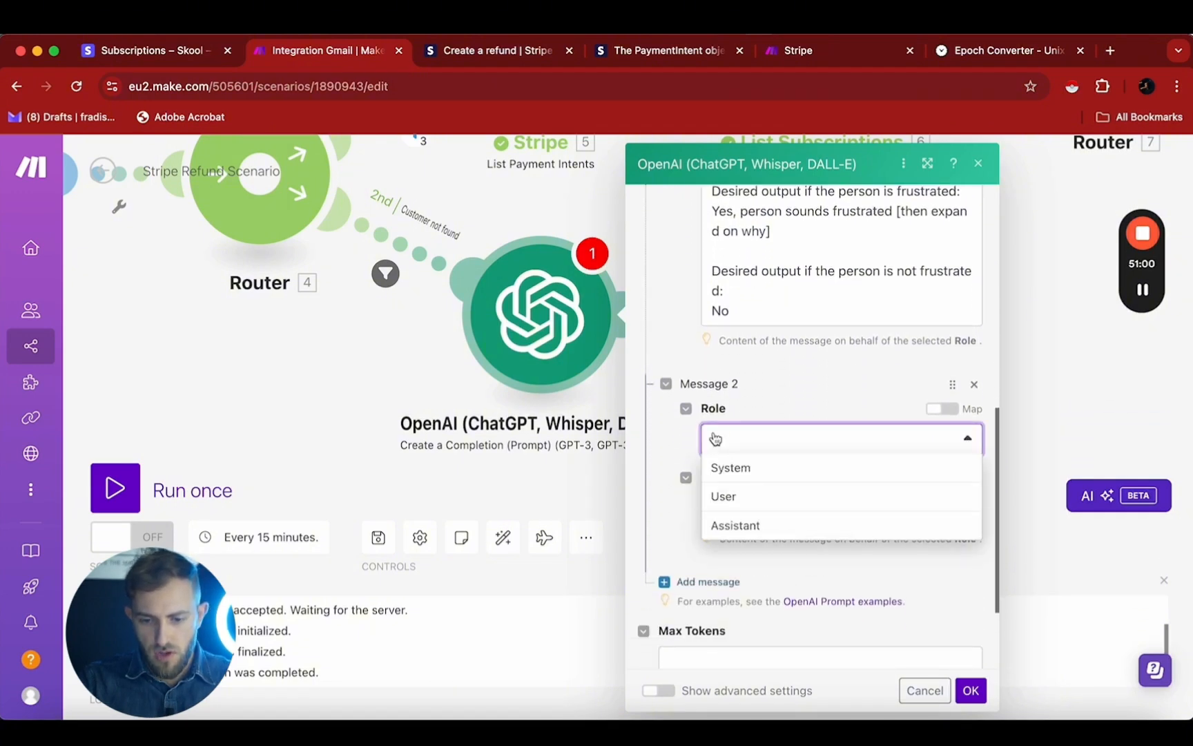
click(732, 495)
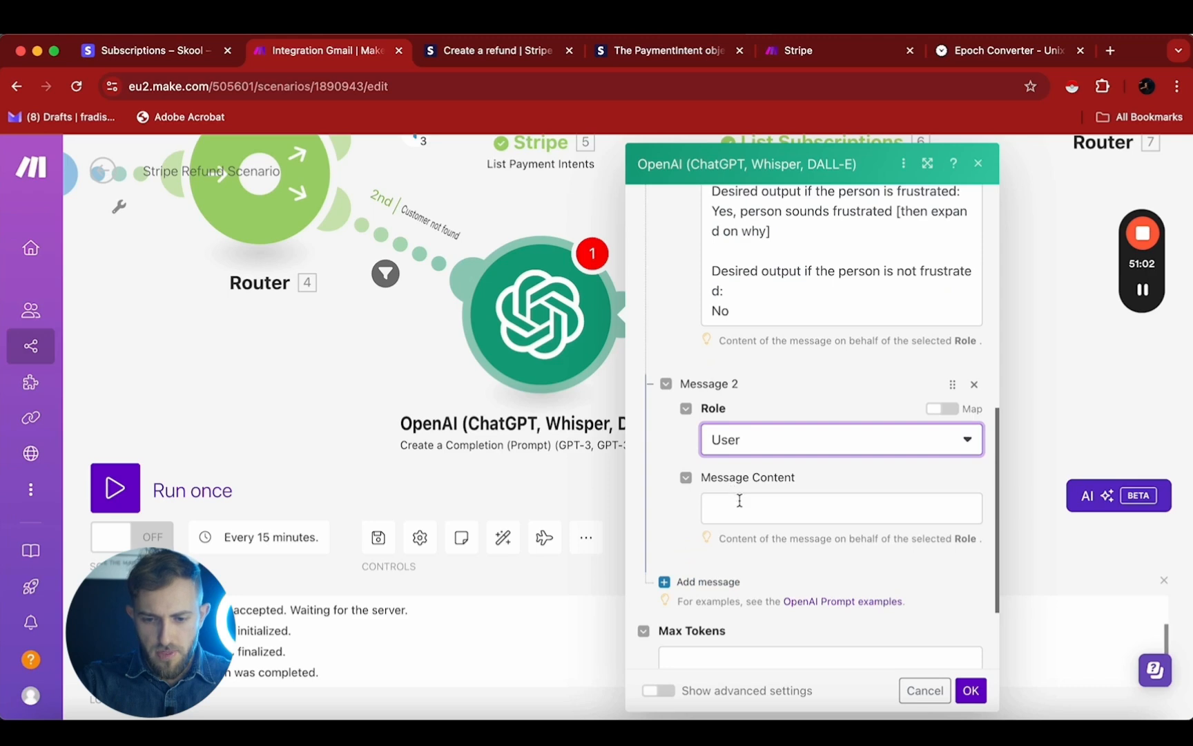
Step: Enter "Subject line:" and "Email Body:" on separate lines as the User message's content
click(740, 499)
text(SAub)
key(BackSpace)
key(BackSpace)
key(BackSpace)
key(BackSpace)
text(Subject line:)
key(Return)
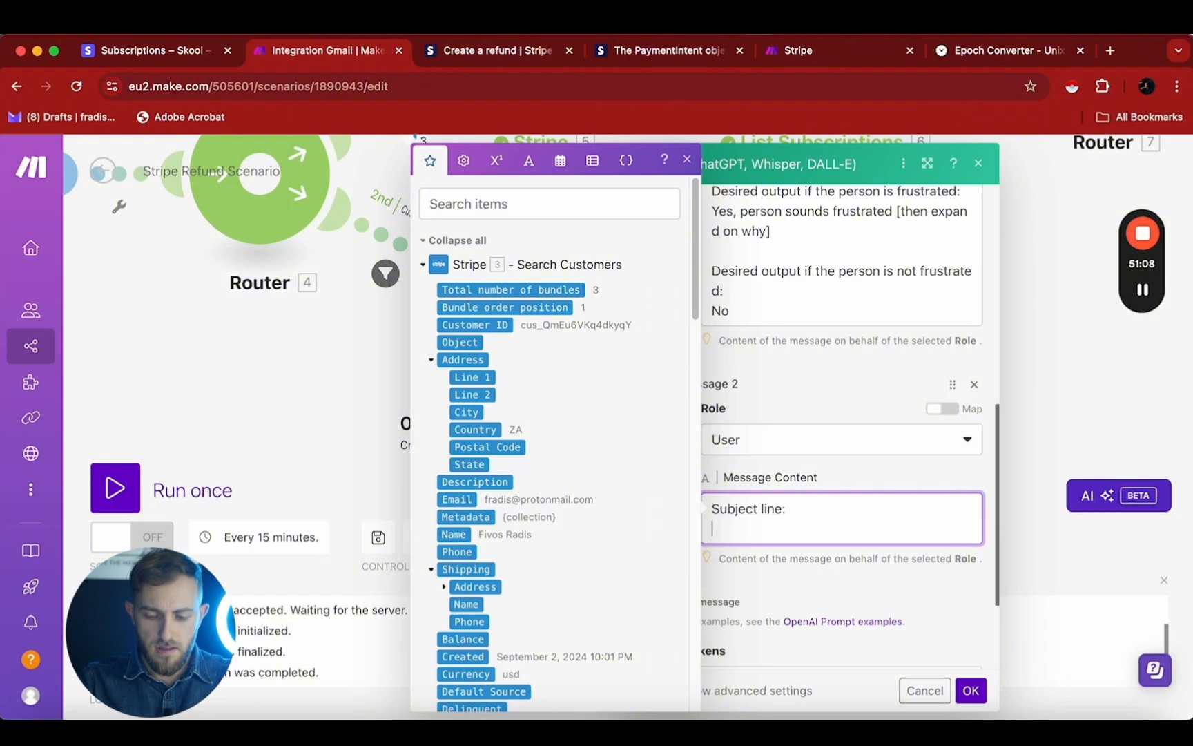
text(Email Body:)
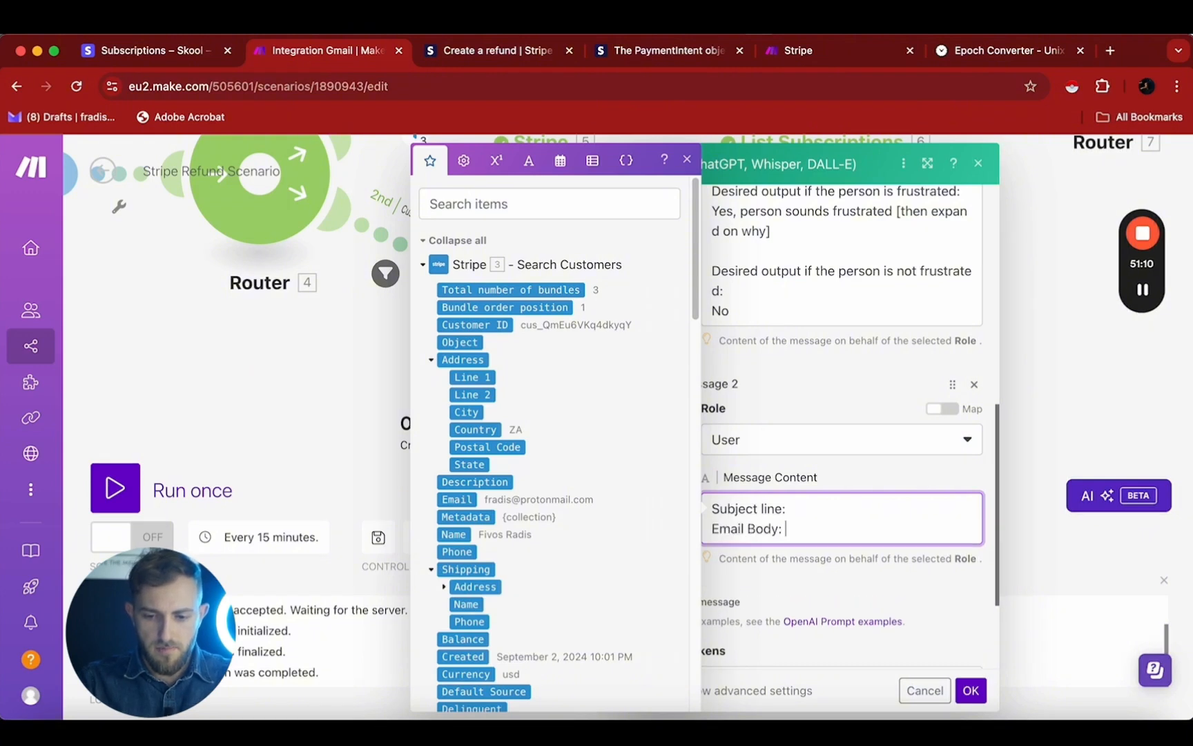
Step: Map Subject and Text content from Gmail Watch Emails after the matching labels in the User message and save the OpenAI module
scroll(493, 421, down, 20)
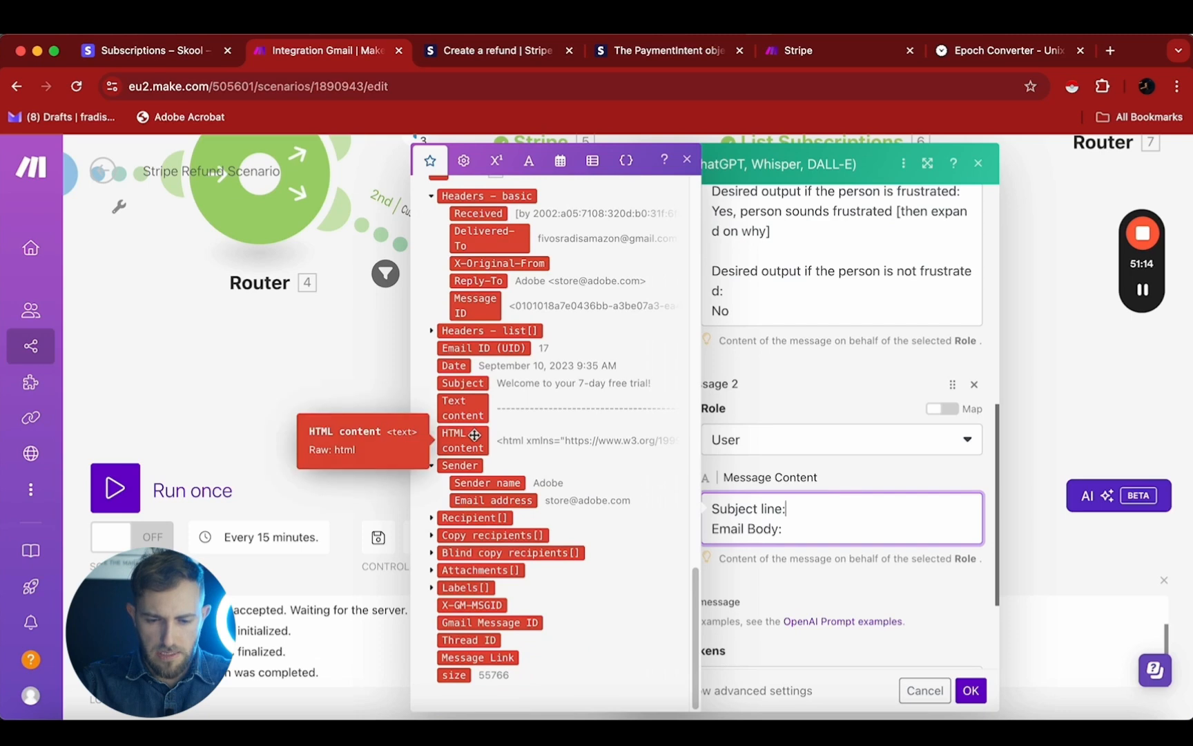
scroll(506, 345, up, 1)
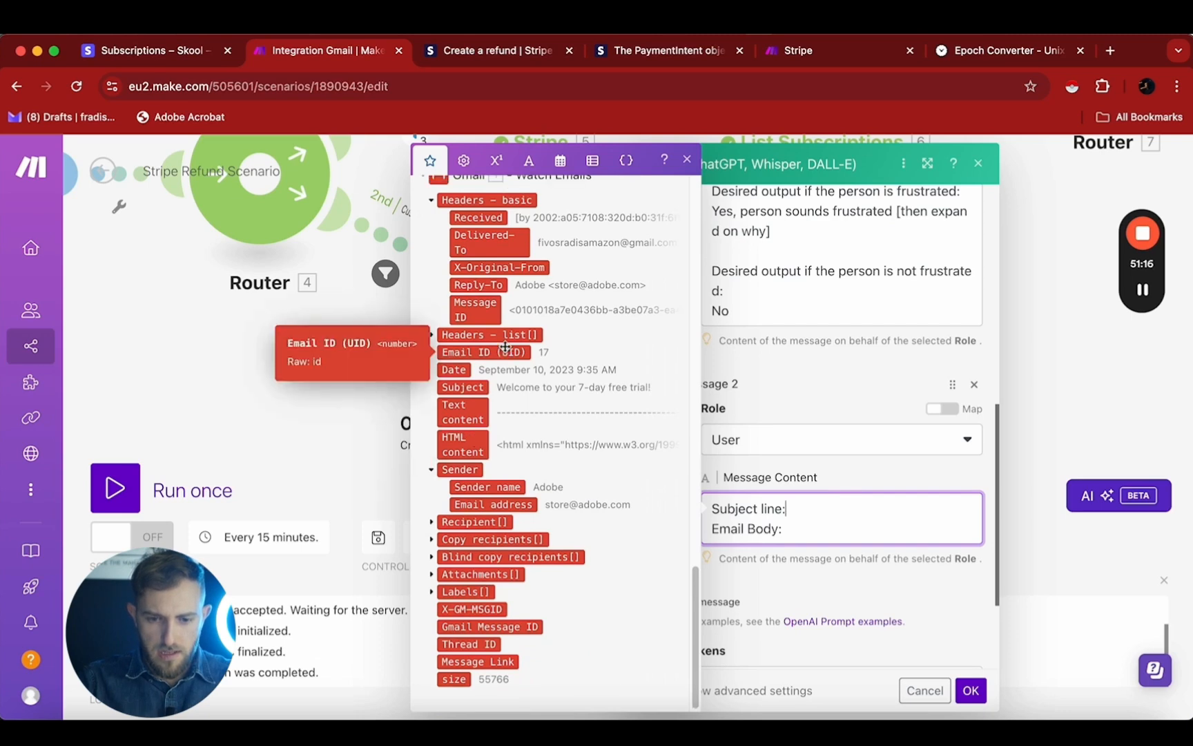
click(476, 387)
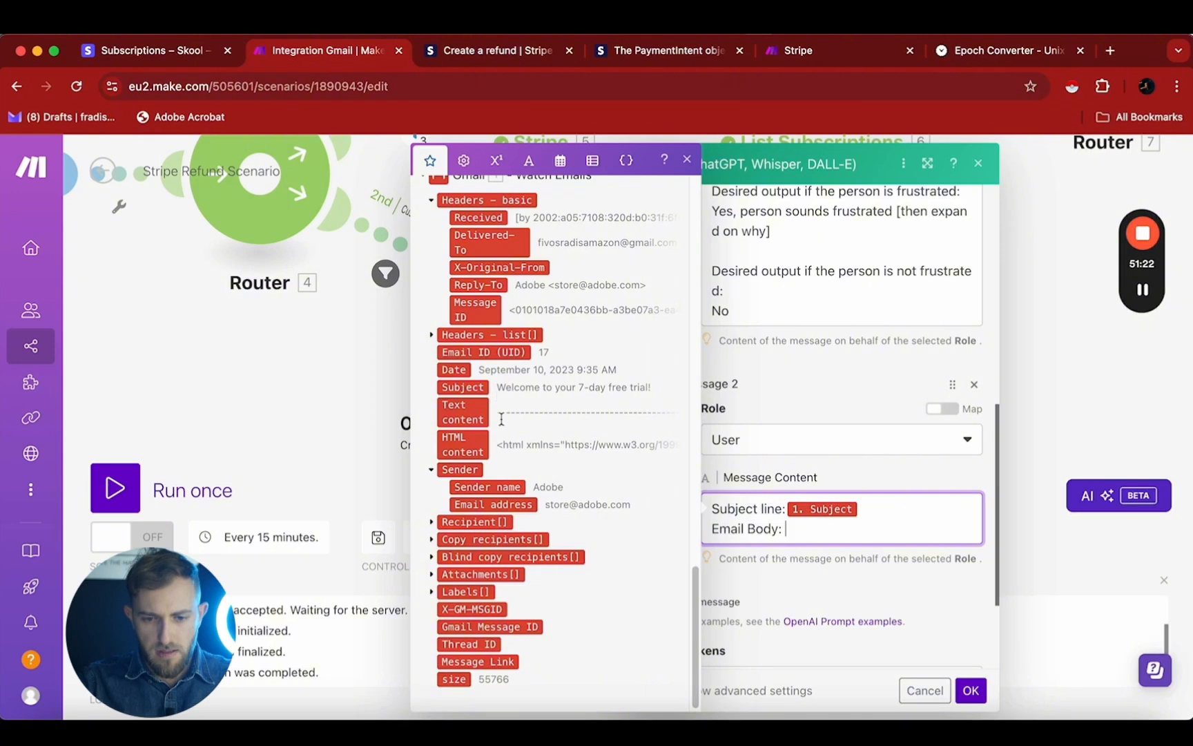
click(462, 414)
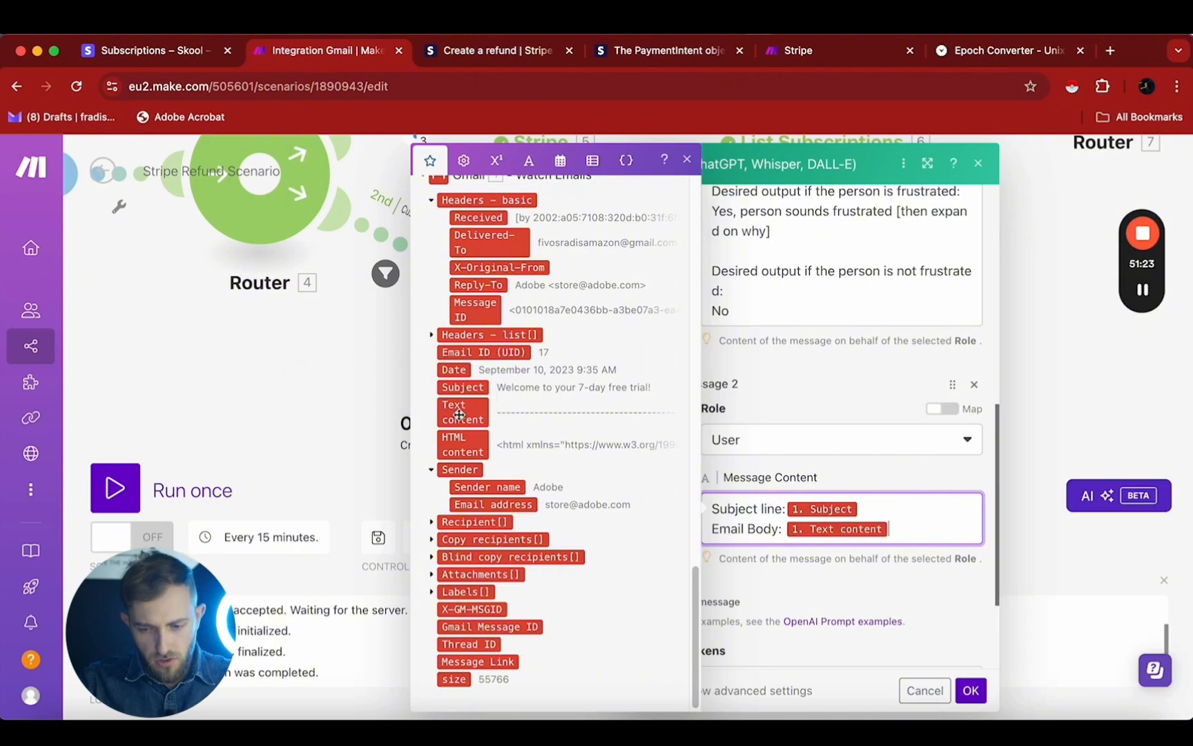
click(867, 583)
scroll(867, 583, down, 3)
click(743, 533)
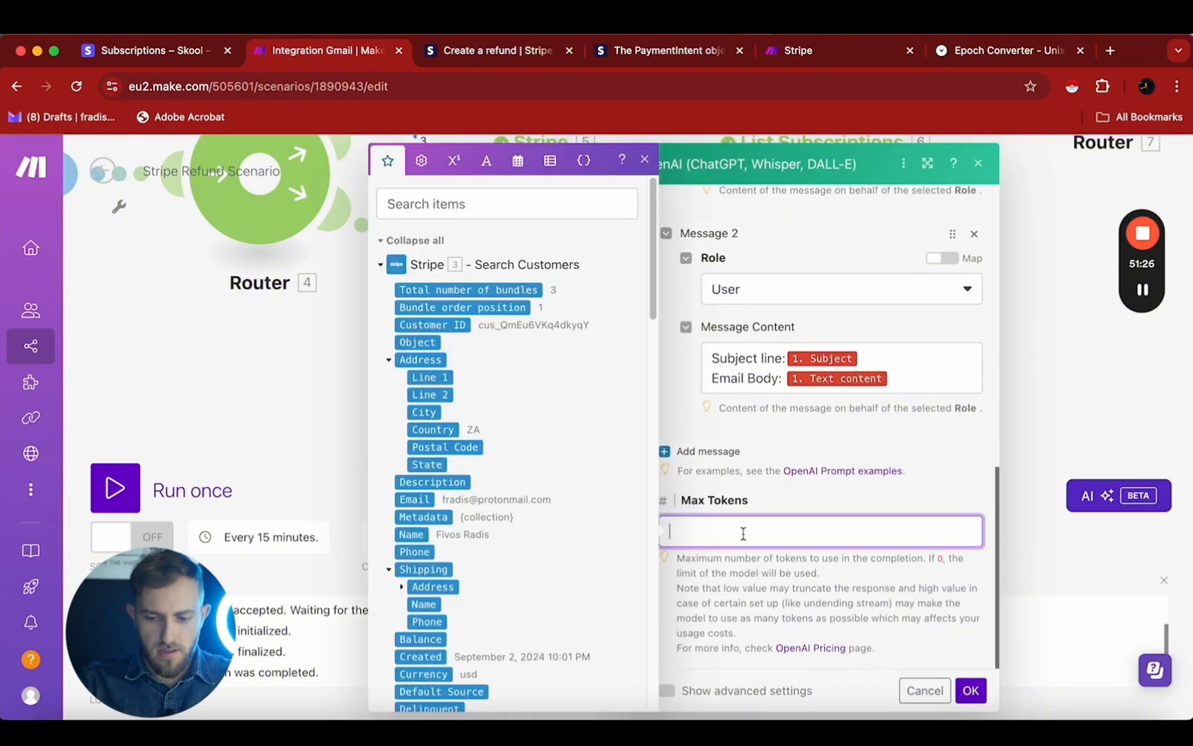
click(971, 690)
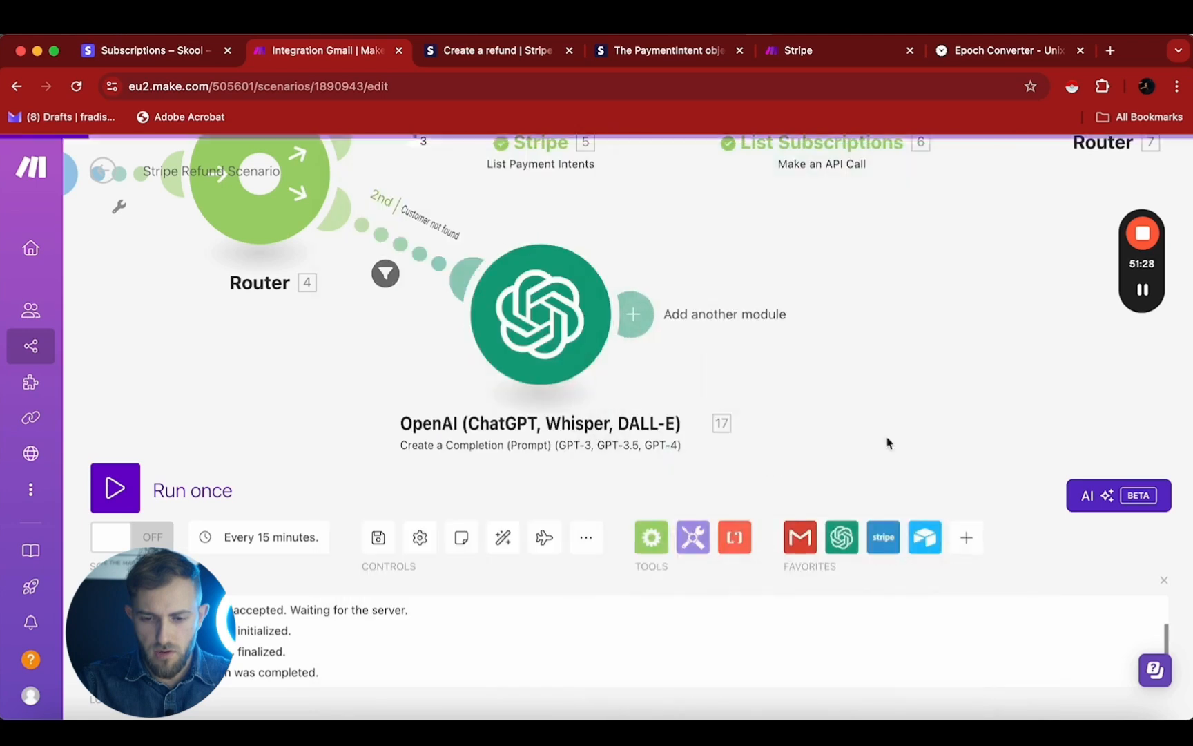
Step: Add a router after the new OpenAI module and auto-align the scenario's modules
click(633, 314)
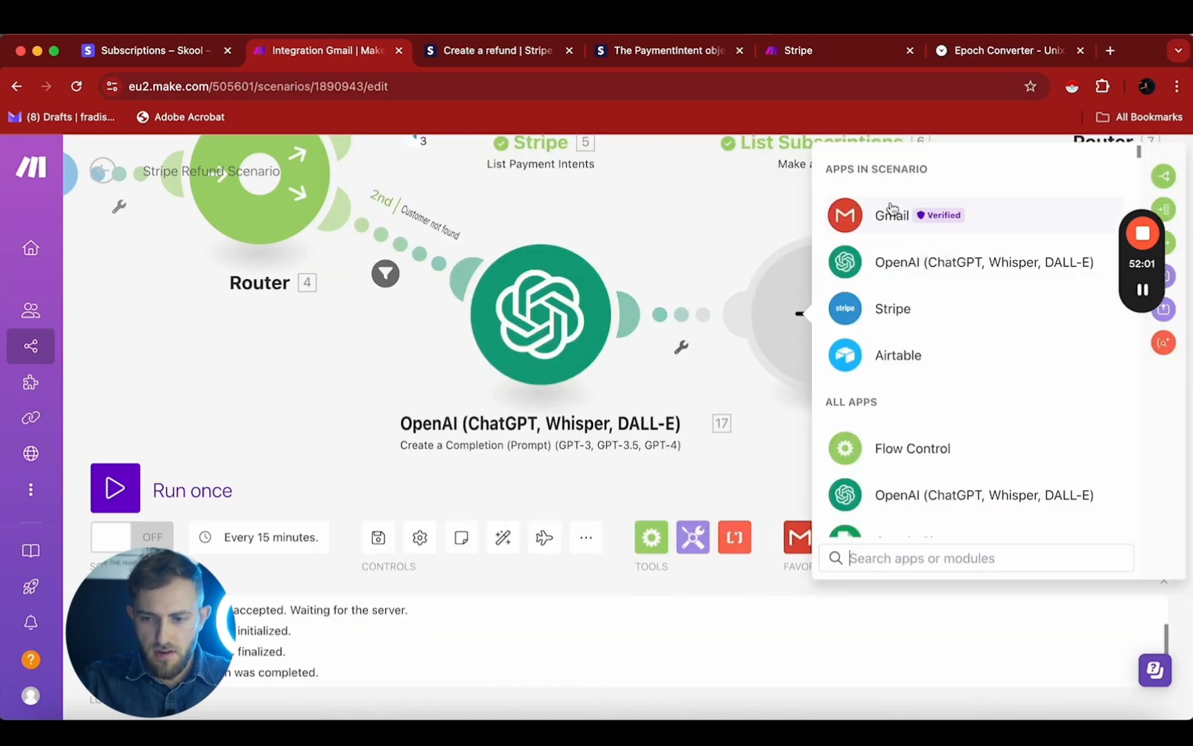
click(1164, 178)
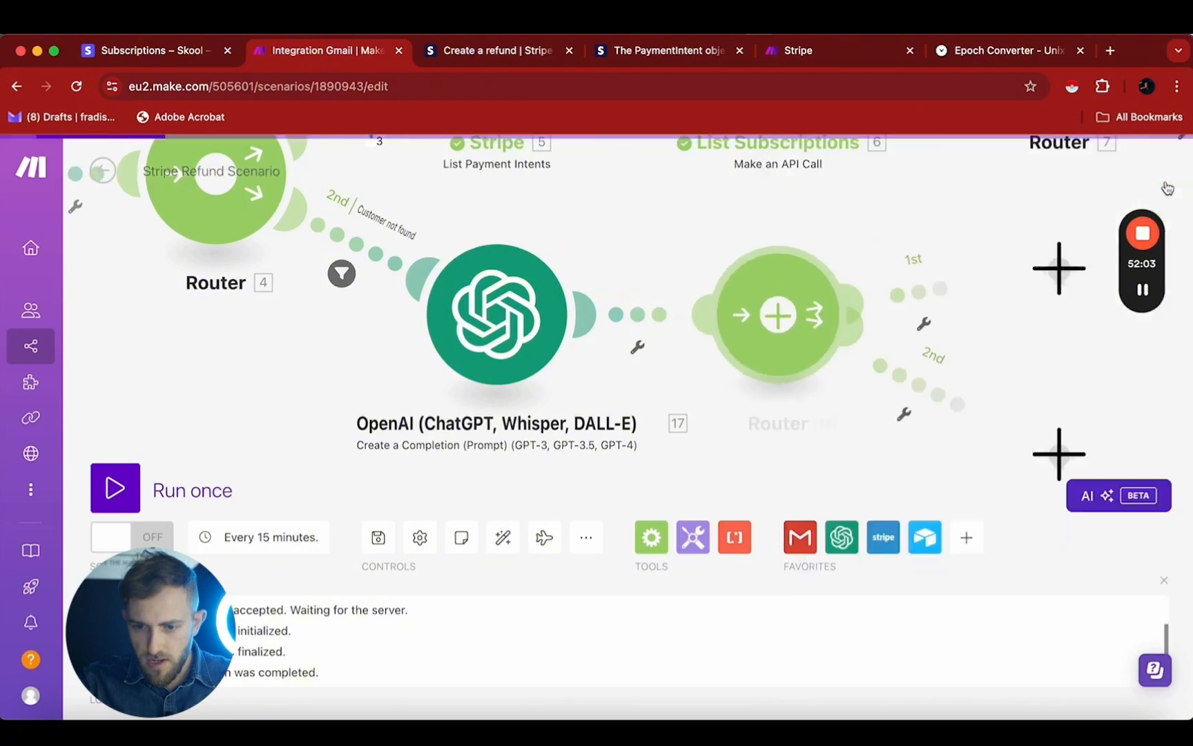
click(502, 537)
scroll(593, 412, up, 5)
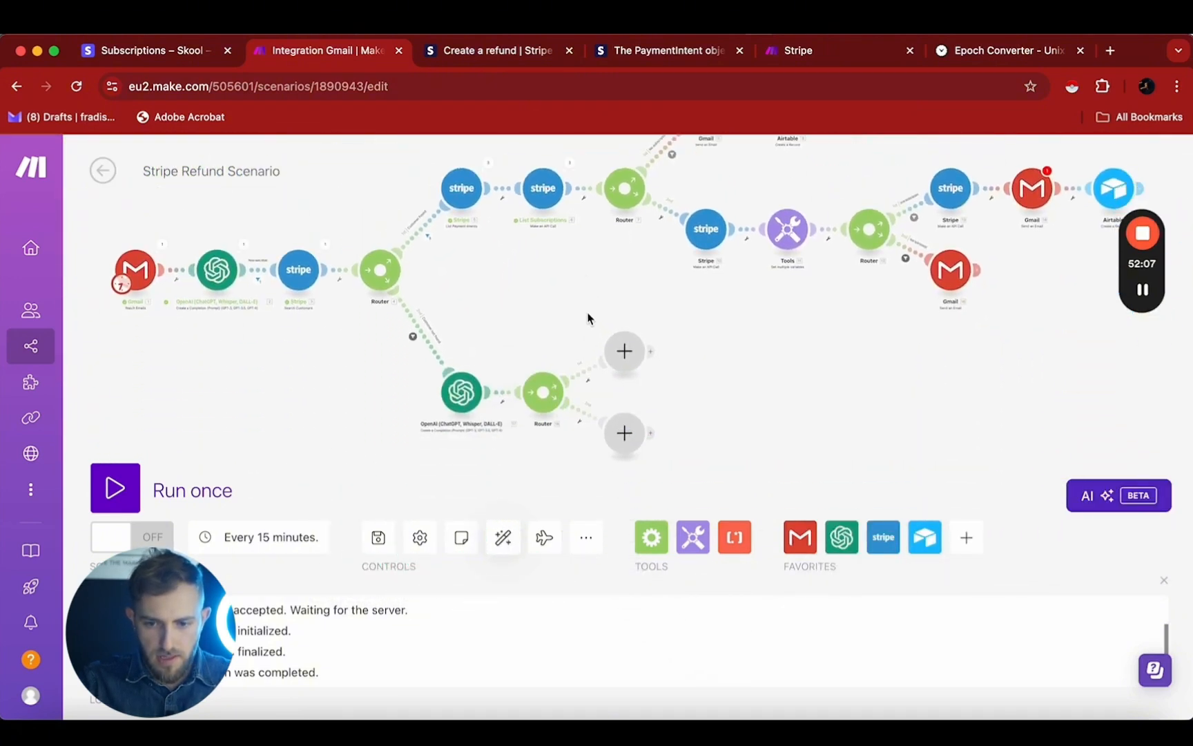
Step: Open the filter on the new router's first route and label it "Customer Frustrated"
click(558, 431)
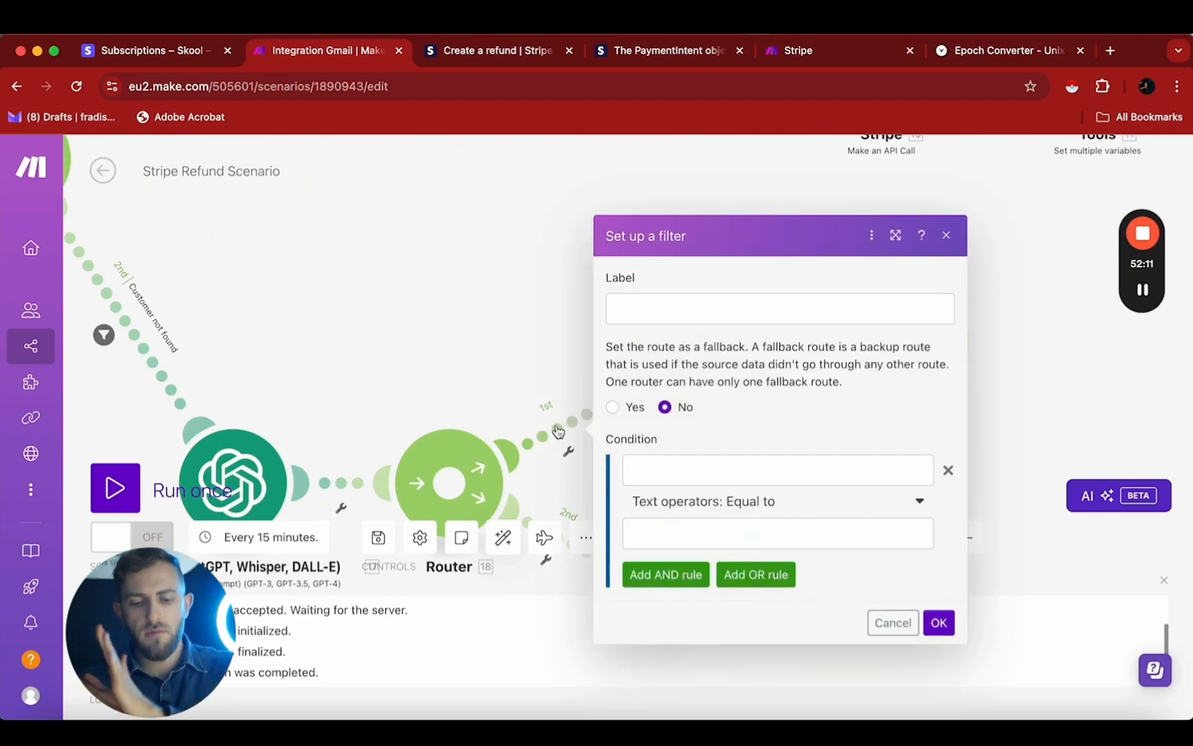
click(690, 304)
text(Cu)
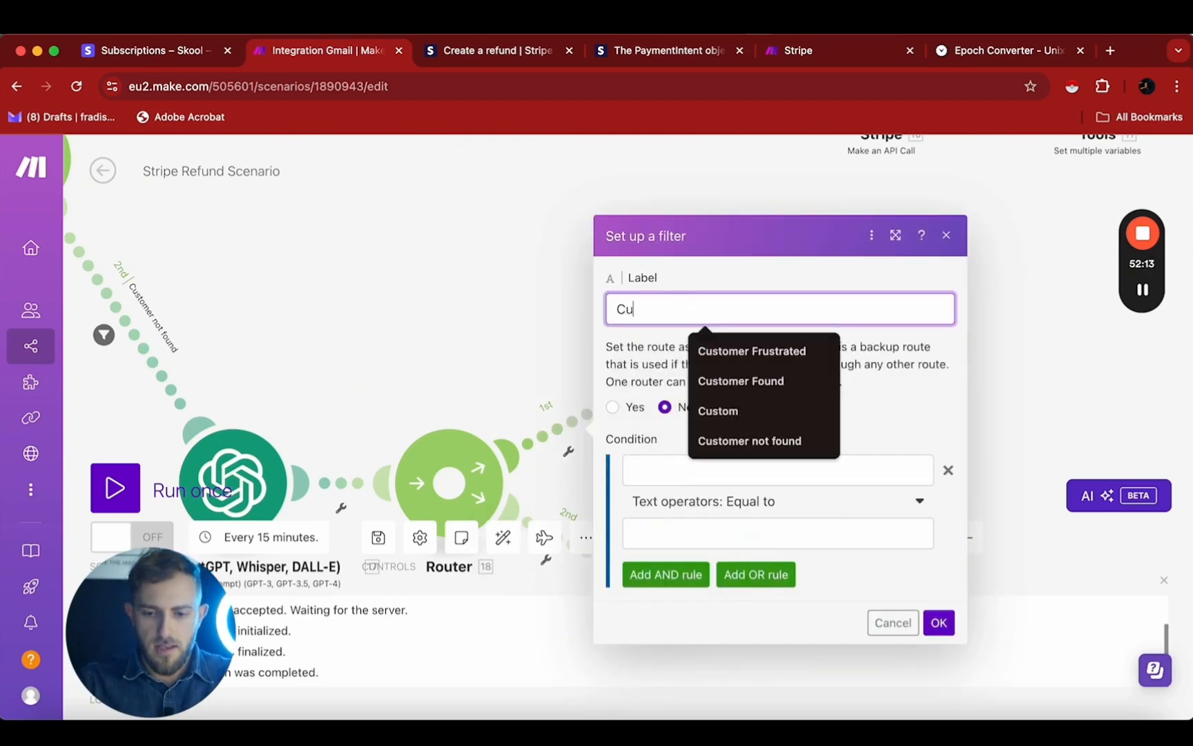
text(ttomer)
click(752, 350)
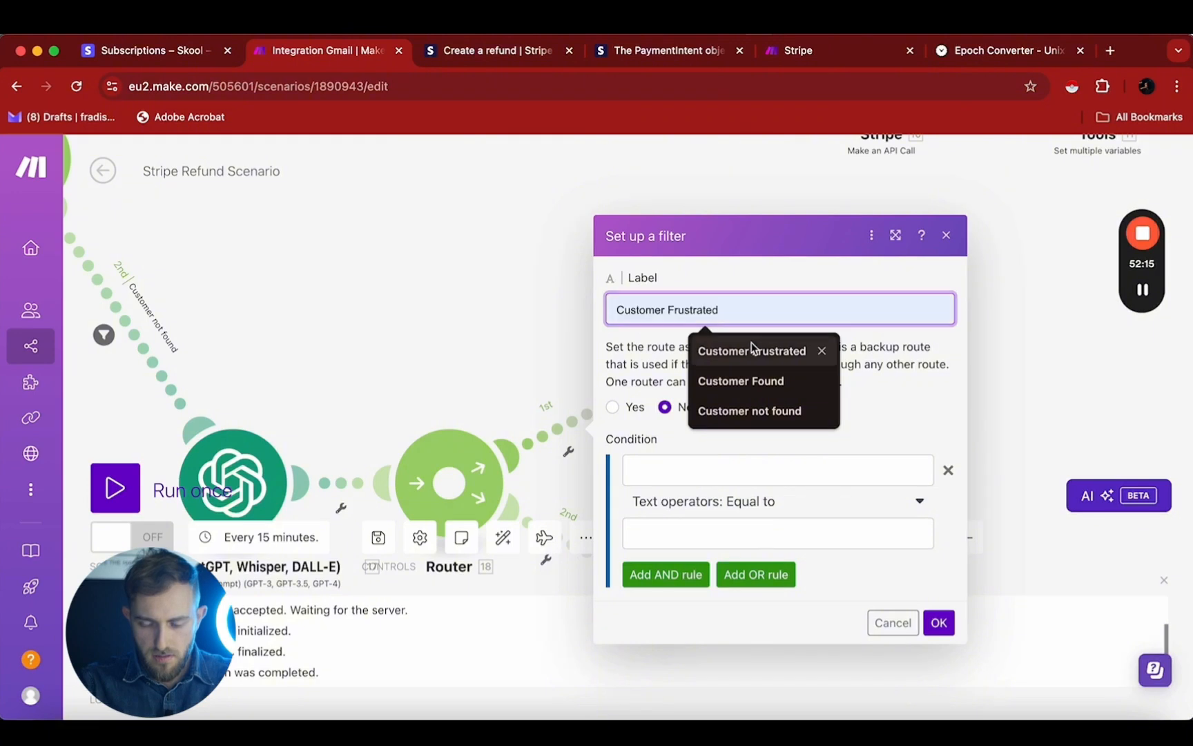
Step: Set the filter condition to the frustration check's OpenAI Result, Contains (case insensitive), "yes", and save the filter
click(680, 468)
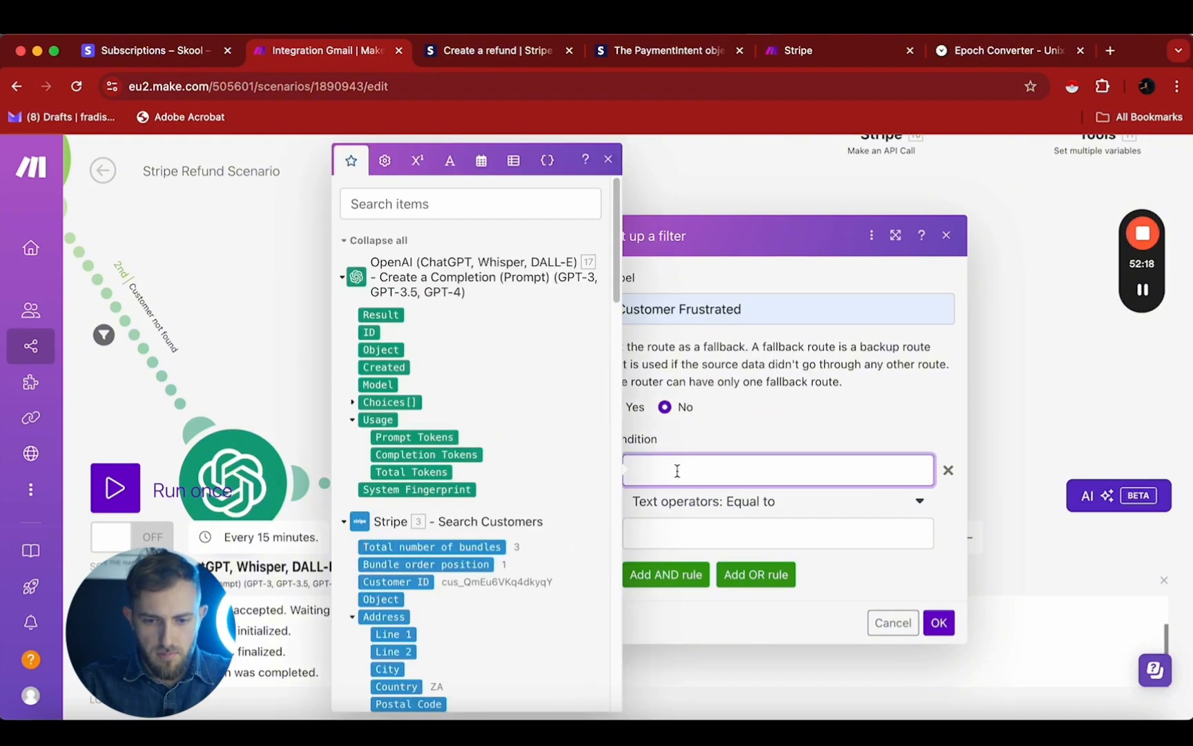
click(393, 311)
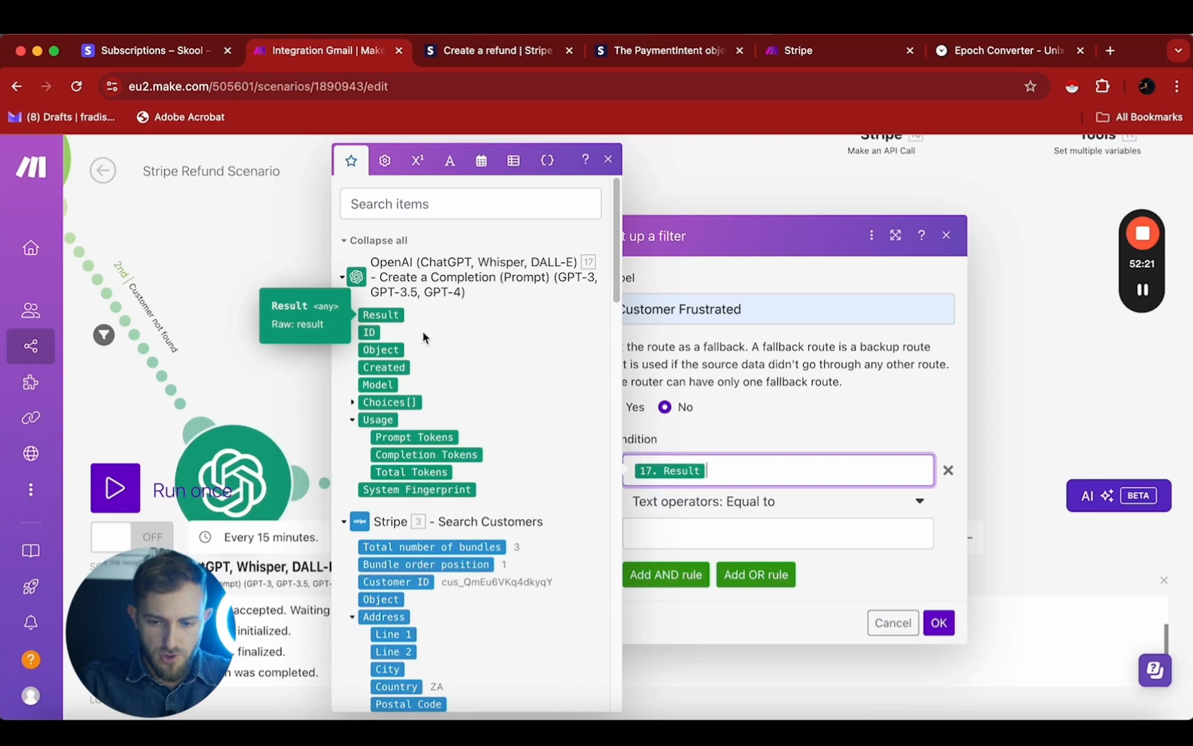
click(691, 494)
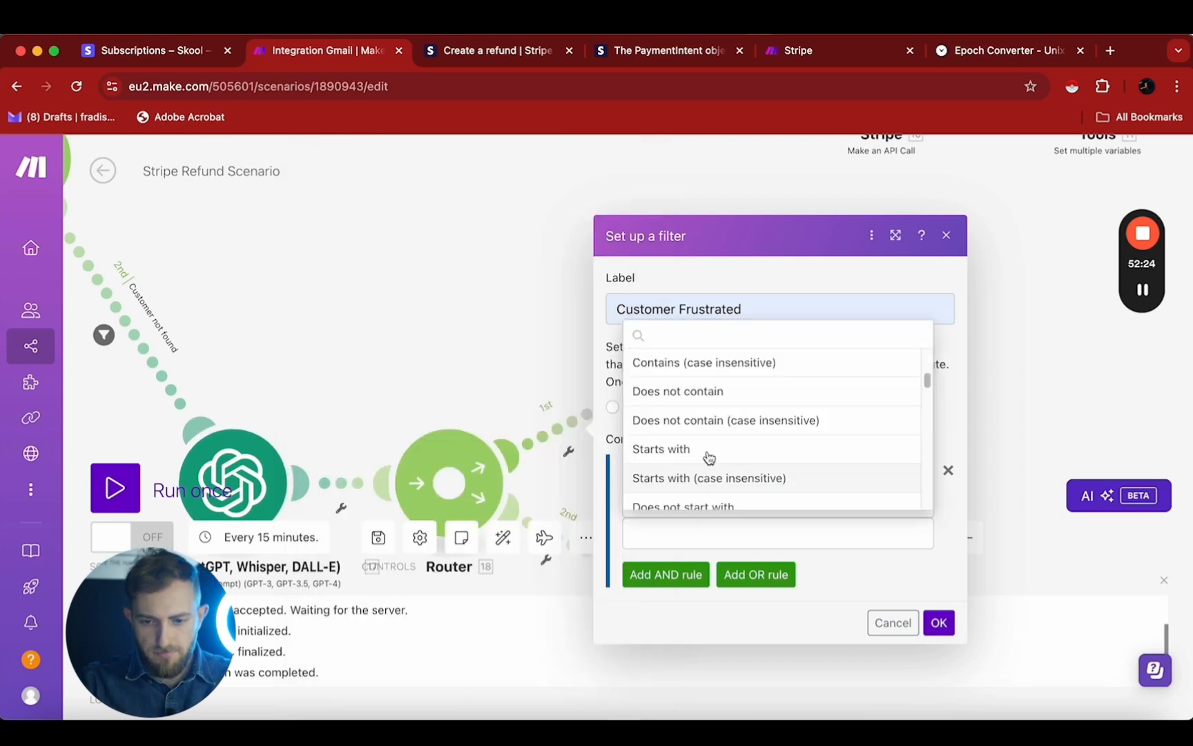
click(743, 362)
click(699, 545)
text(yes)
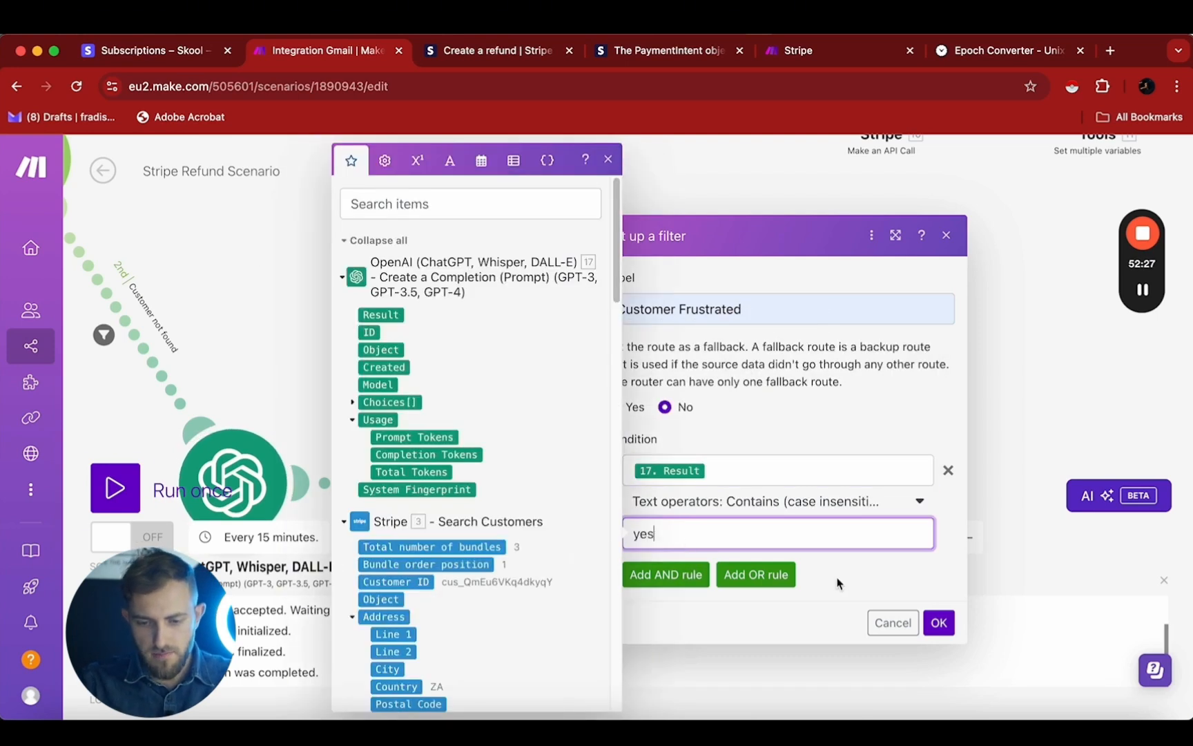
click(939, 622)
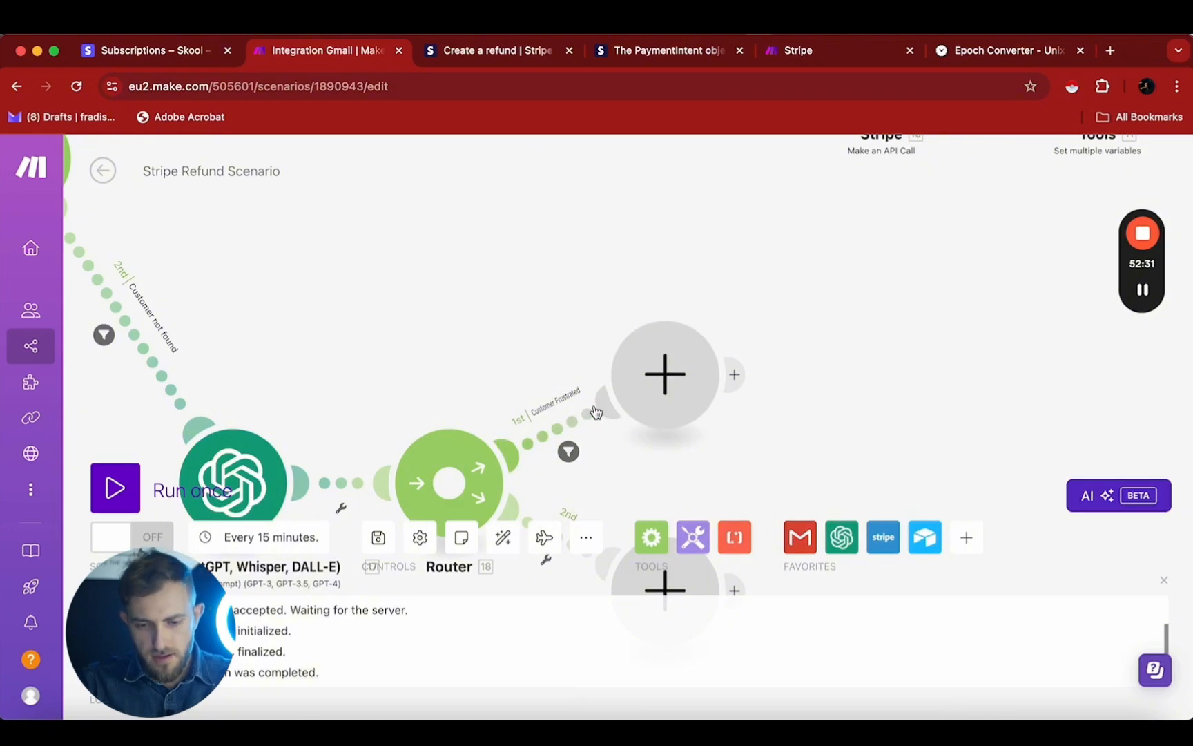
Step: Open the filter on the new router's second route and label it "customer chilled"
scroll(479, 242, down, 2)
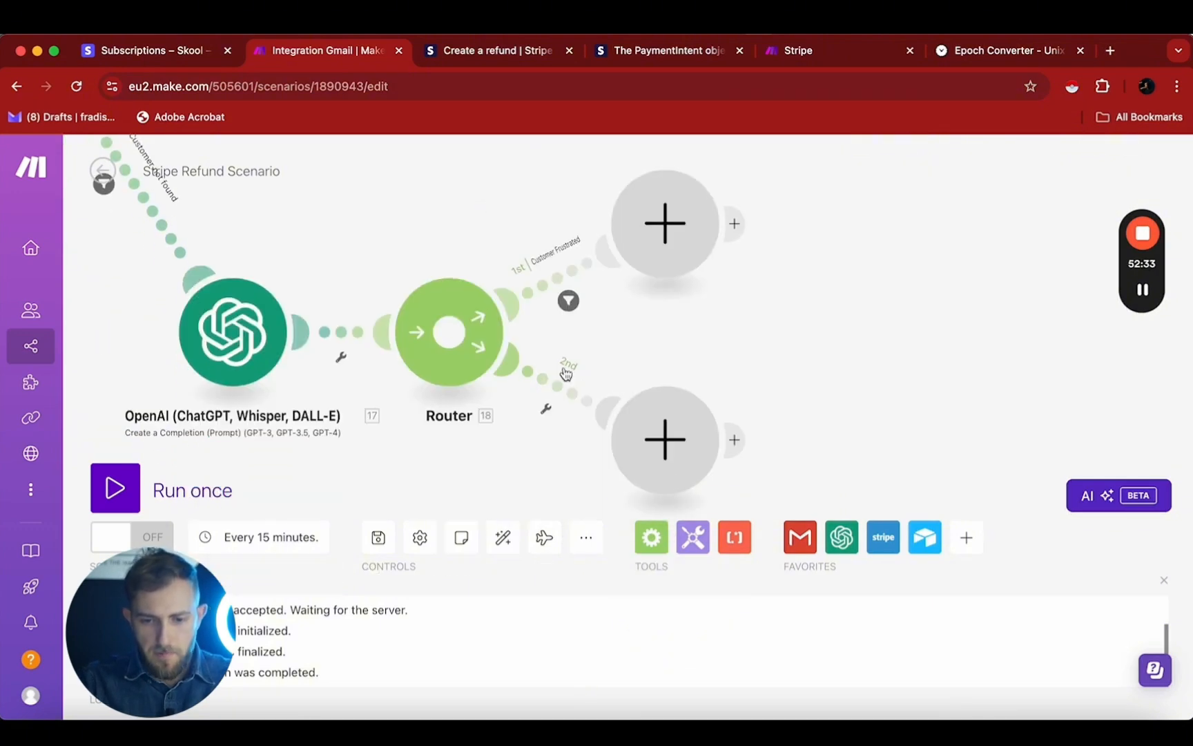
click(565, 375)
click(681, 272)
text(customer)
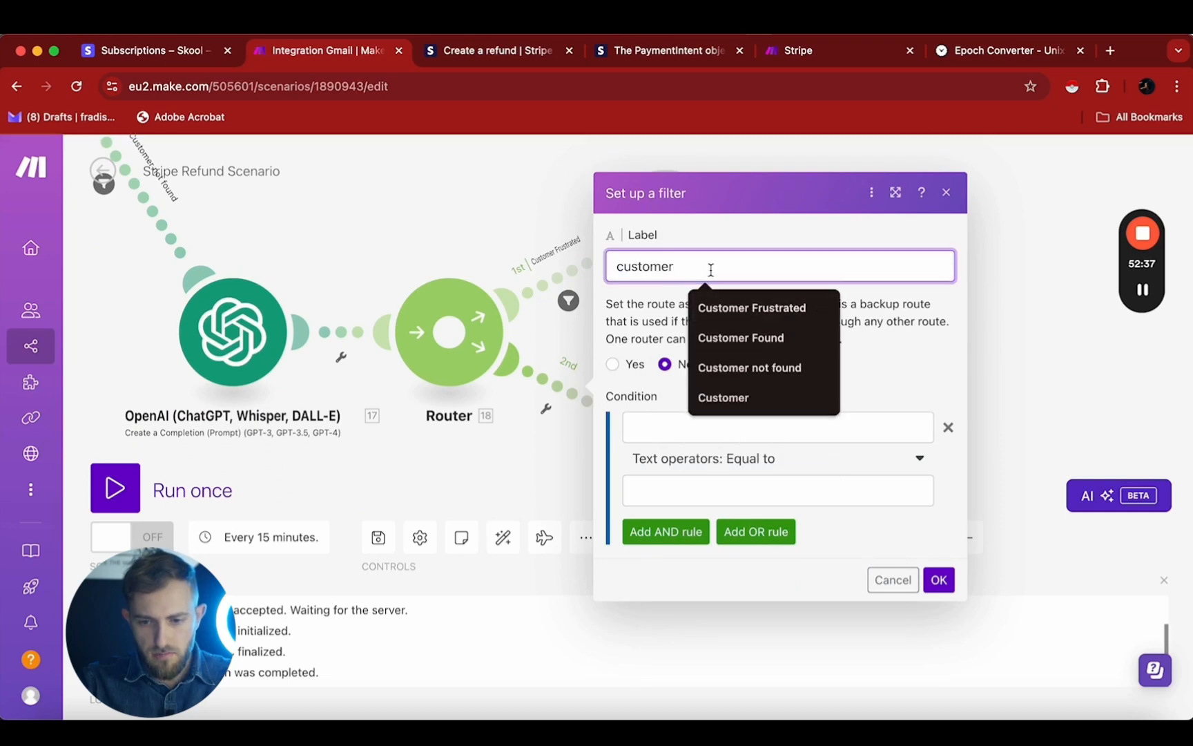
text( chilled)
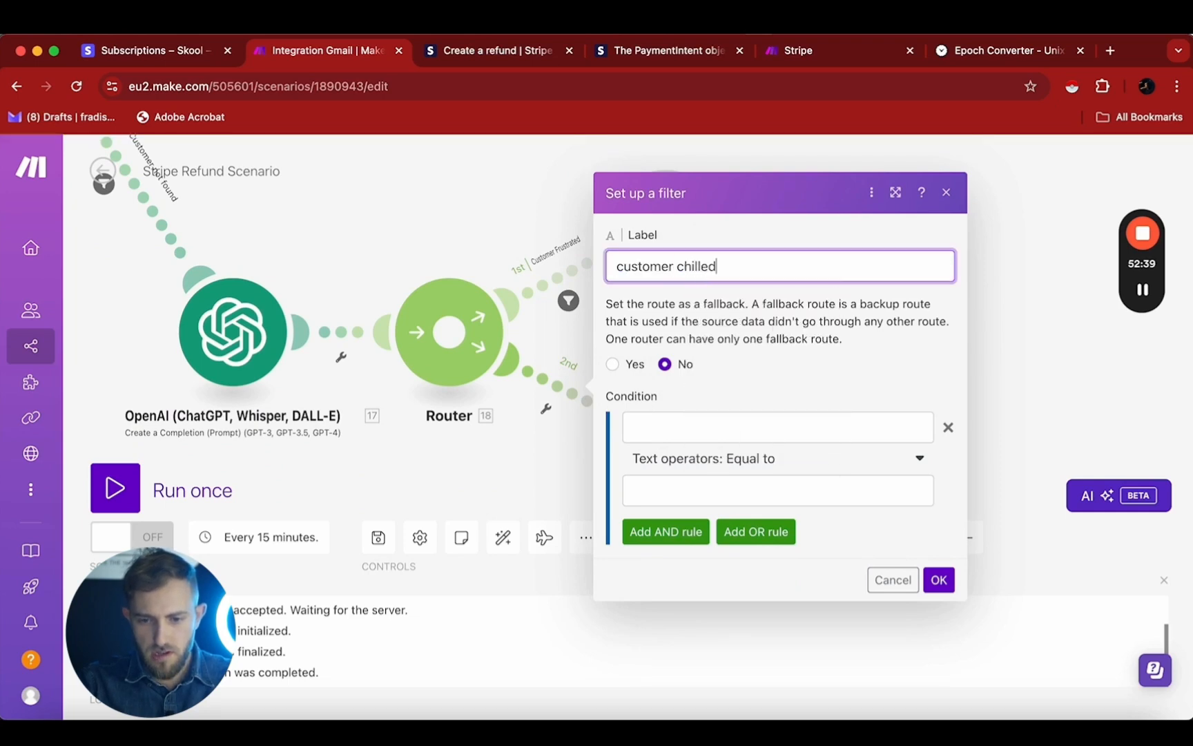
Step: Set the second route's condition to the frustration check's OpenAI Result, Contains (case insensitive), "no", and save the filter
click(732, 422)
click(380, 314)
click(753, 458)
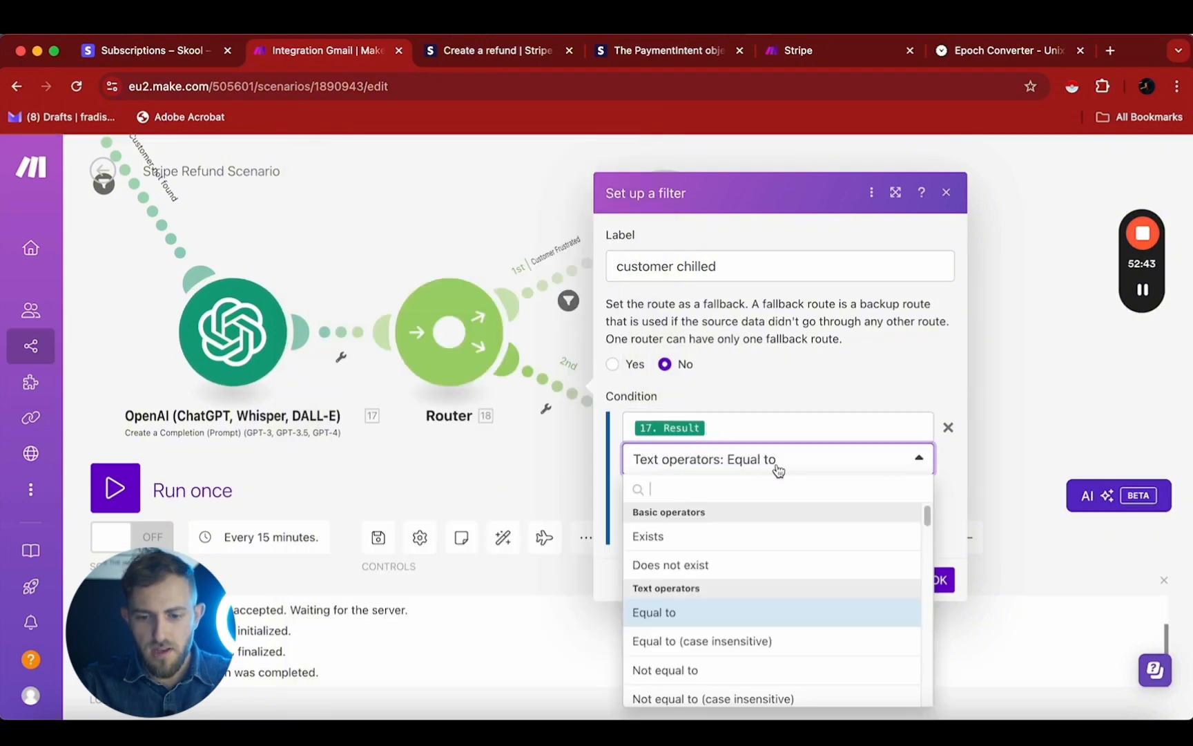
scroll(743, 556, down, 1)
scroll(743, 557, down, 1)
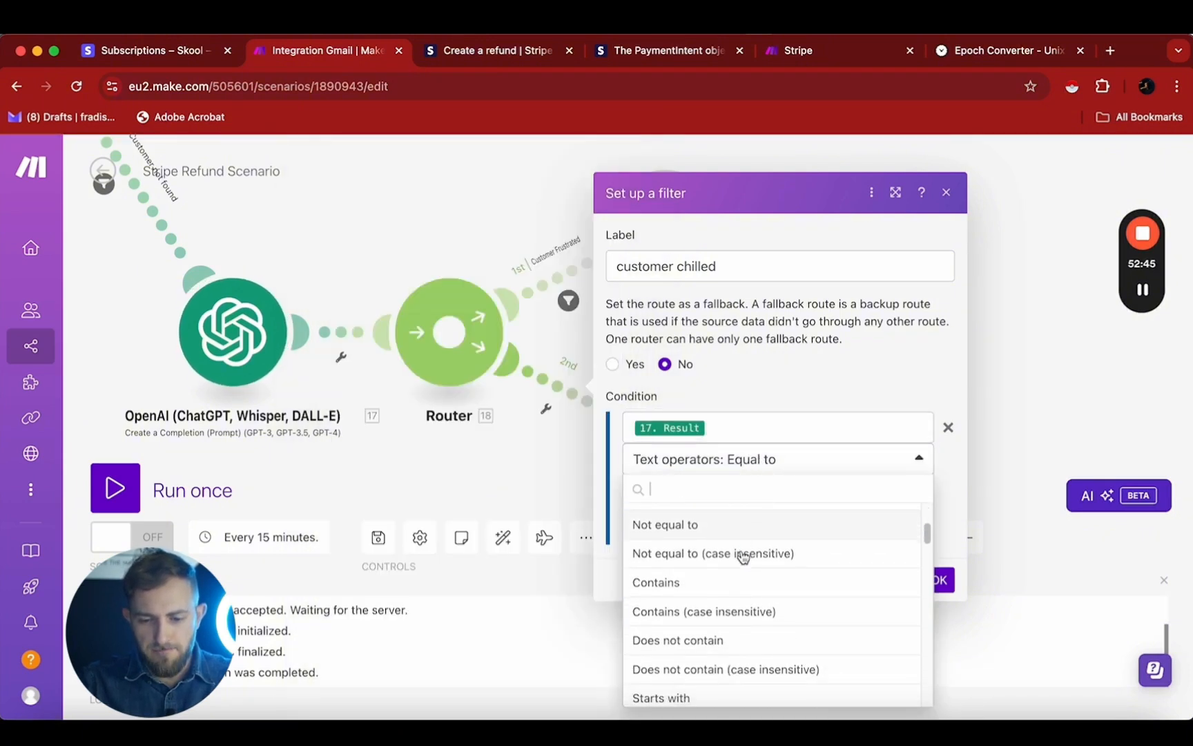
click(725, 612)
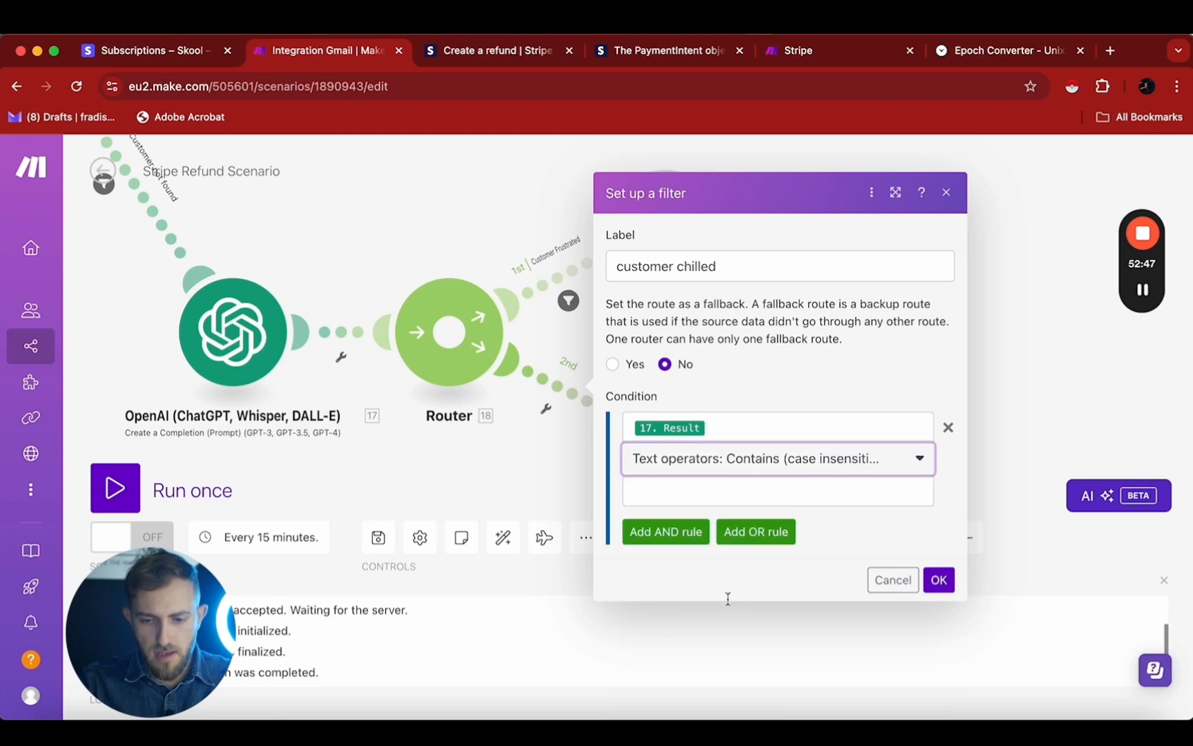
click(734, 489)
text(no)
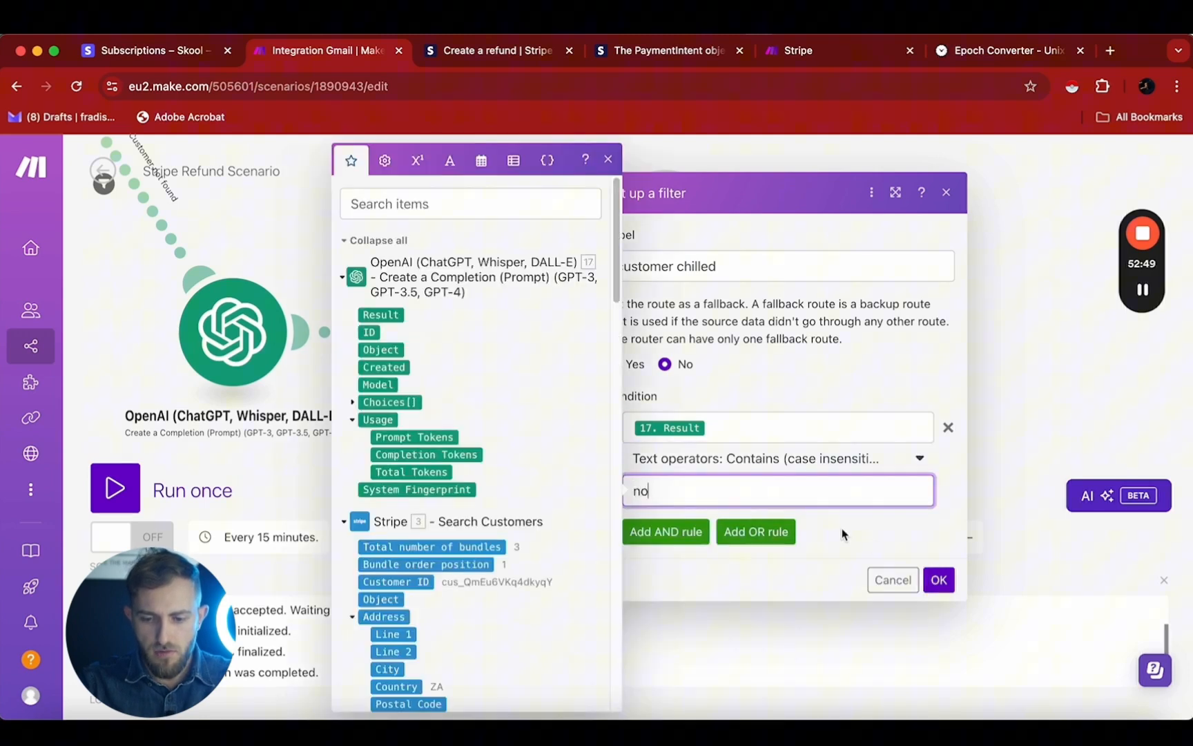
click(938, 579)
Step: Add a Slack Create a Message module at the end of the Customer Frustrated route
click(699, 220)
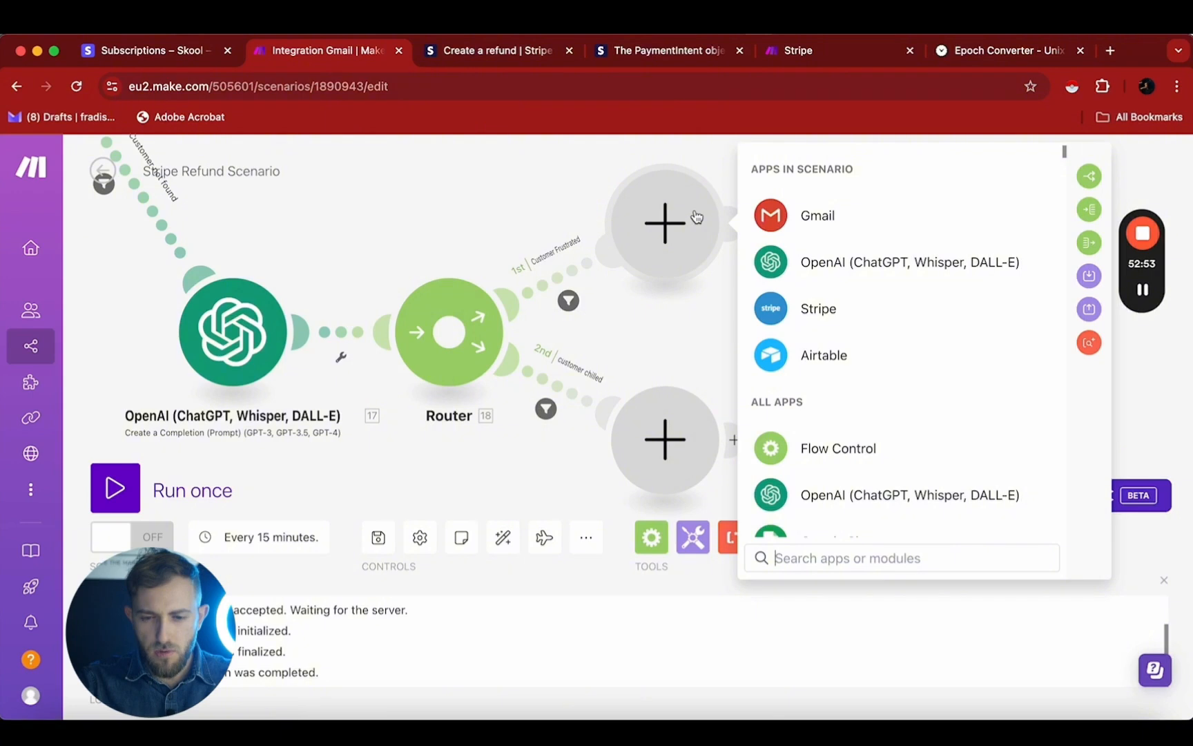
text(slack)
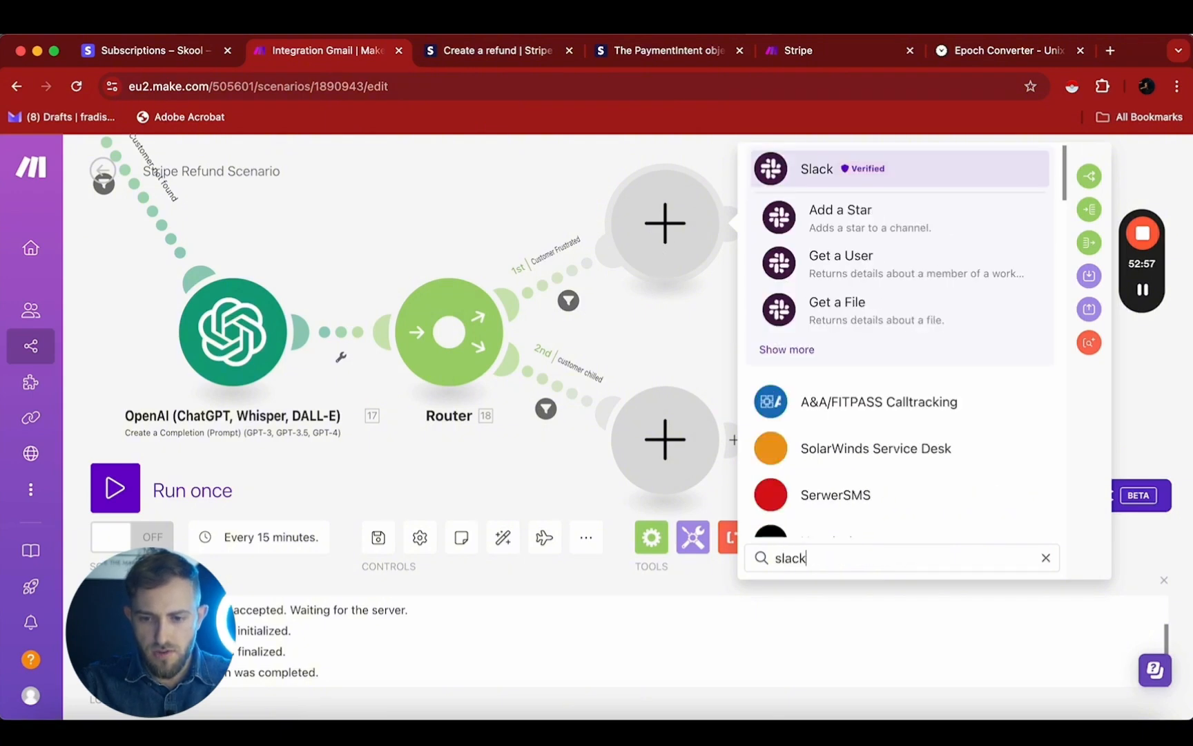
click(856, 166)
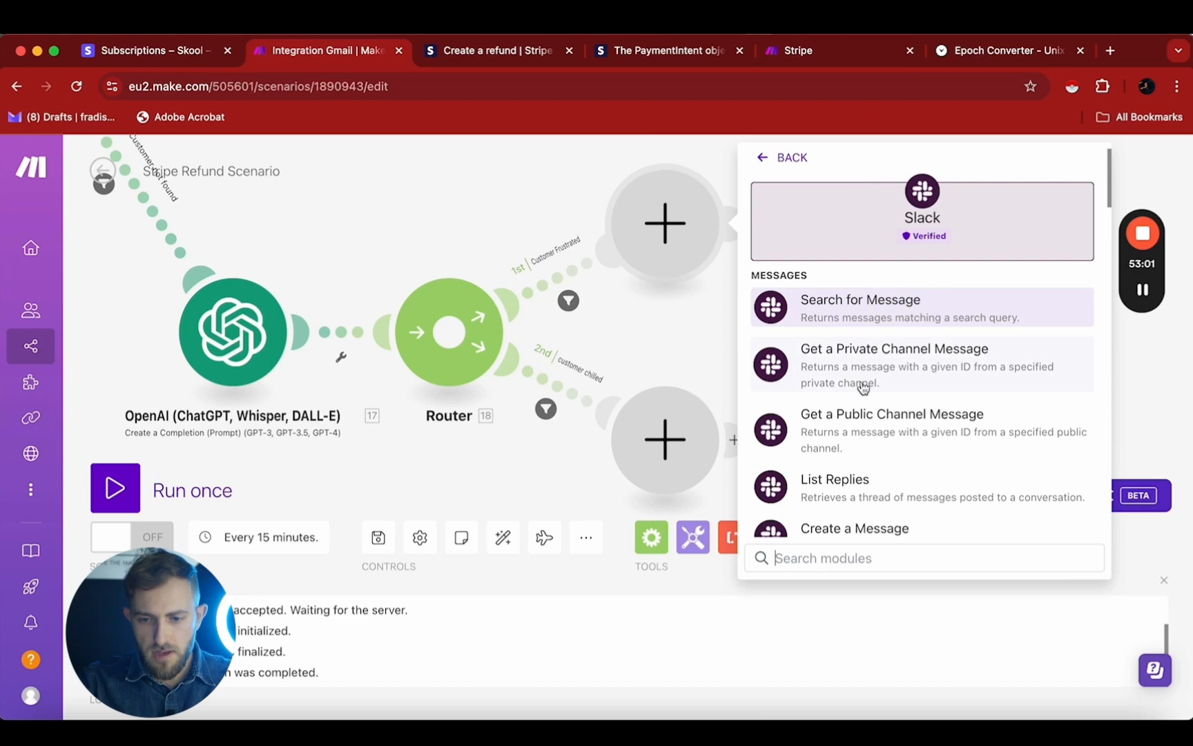
scroll(863, 387, down, 2)
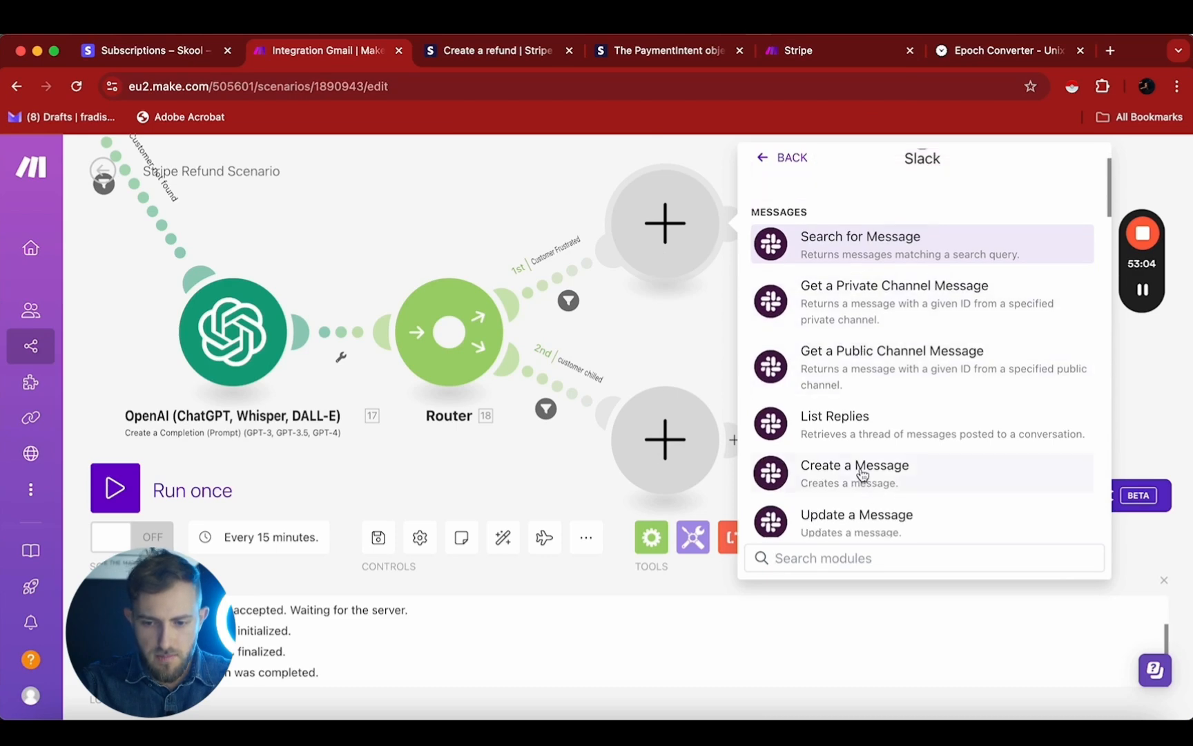
click(862, 475)
Step: Have the Slack message's channel selected from the list, with channel type Private channel and channel "subscriptions"
click(820, 343)
click(825, 400)
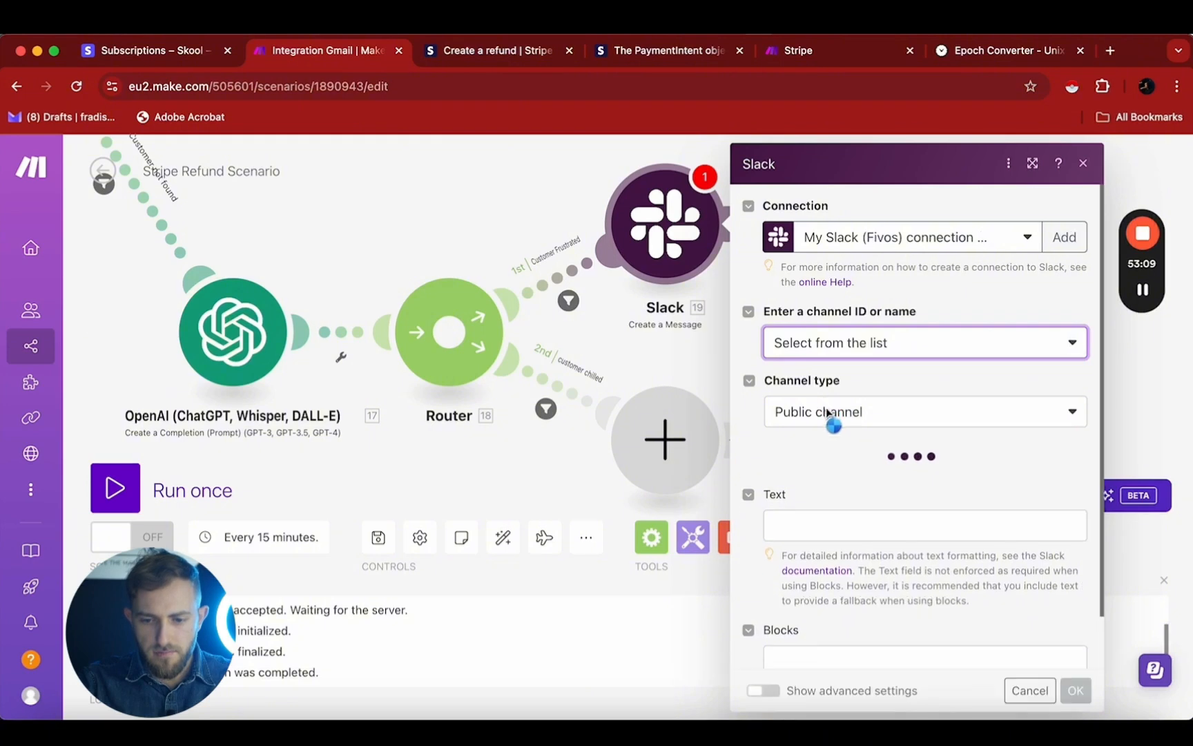
click(829, 413)
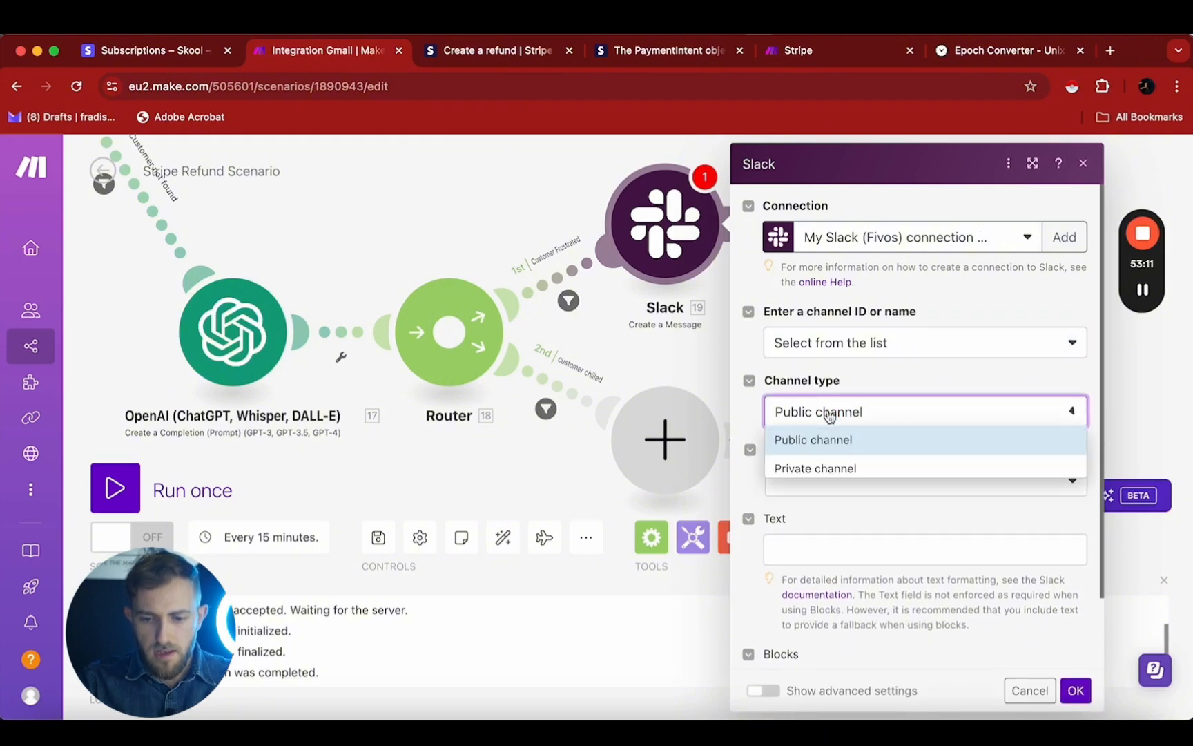
click(830, 475)
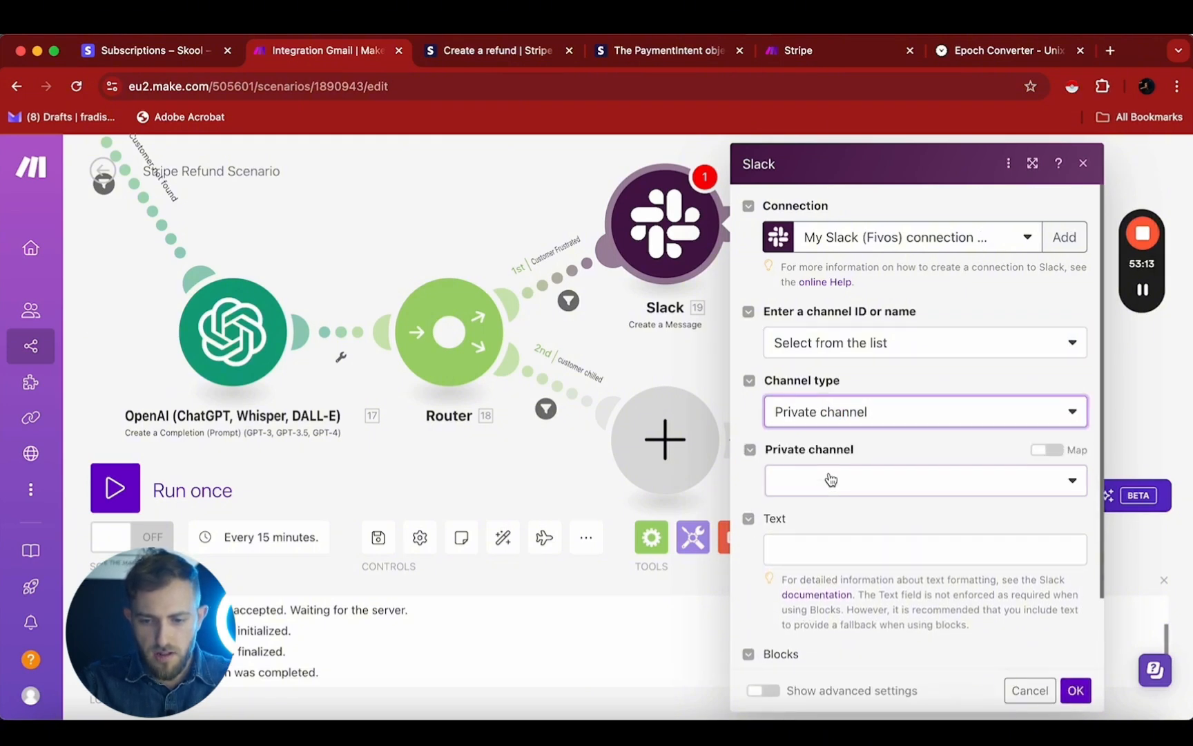
click(830, 478)
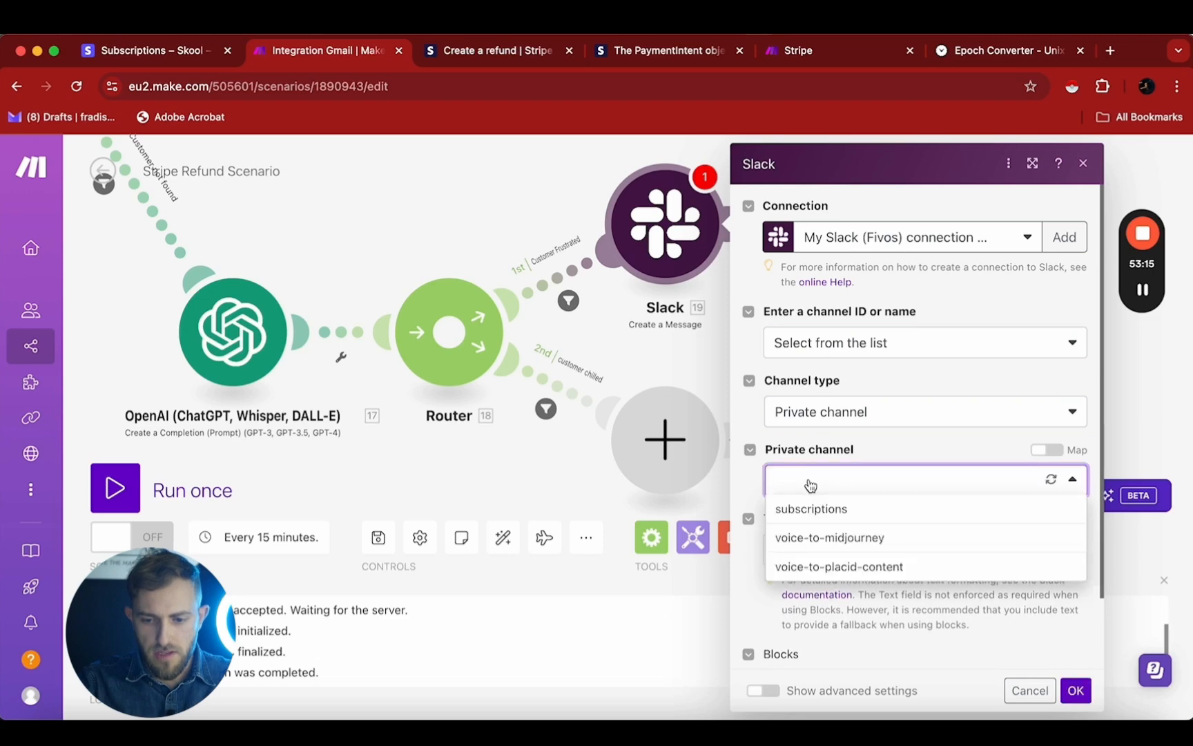
click(807, 511)
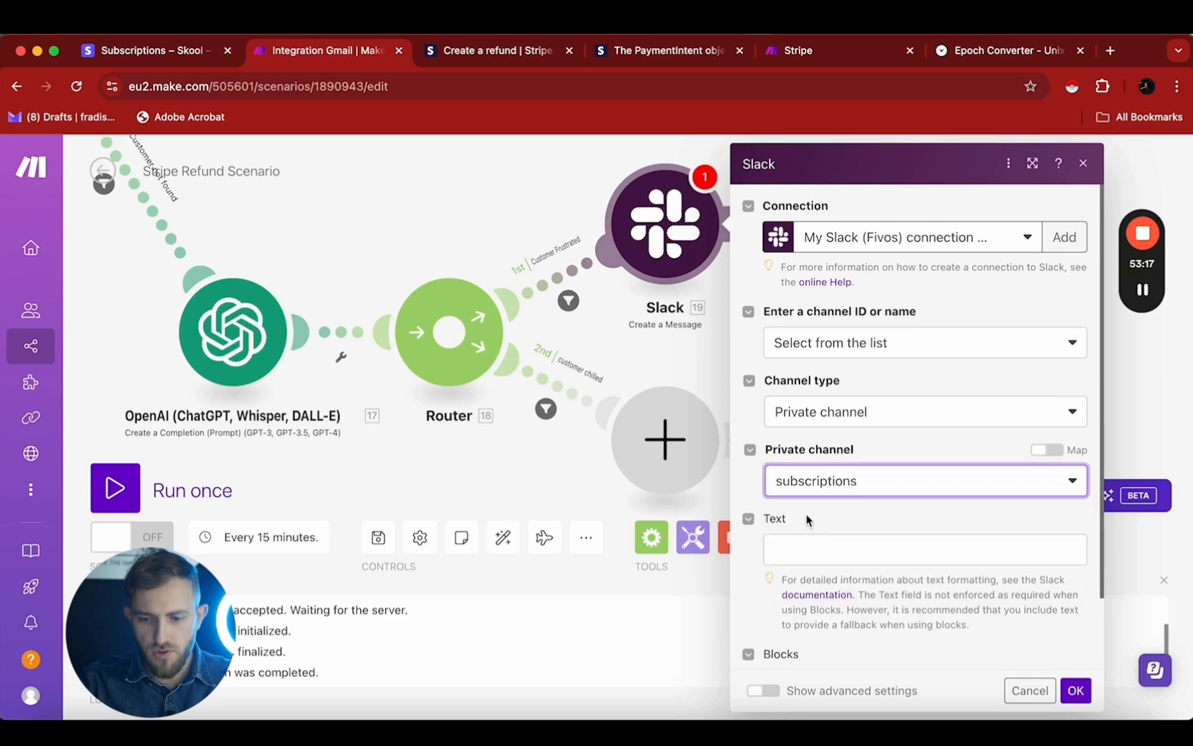
Step: Set the Slack text to "[ALERT] Sender name with email Email address is frustrated. Resolve asap!", mapping both sender fields from Gmail, and save the module
click(800, 547)
text([ALERT] 2.from.name with email 2.from.address is frustrated. Resolve asap!)
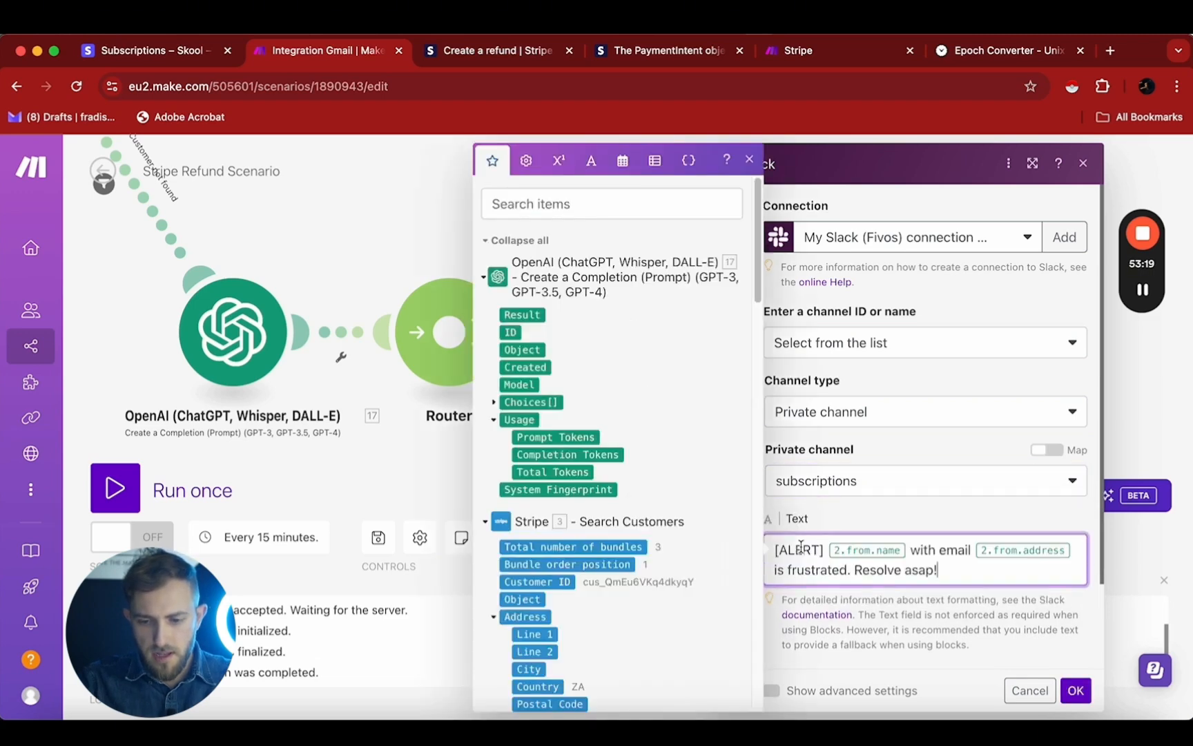
click(905, 549)
key(BackSpace)
scroll(629, 463, down, 10)
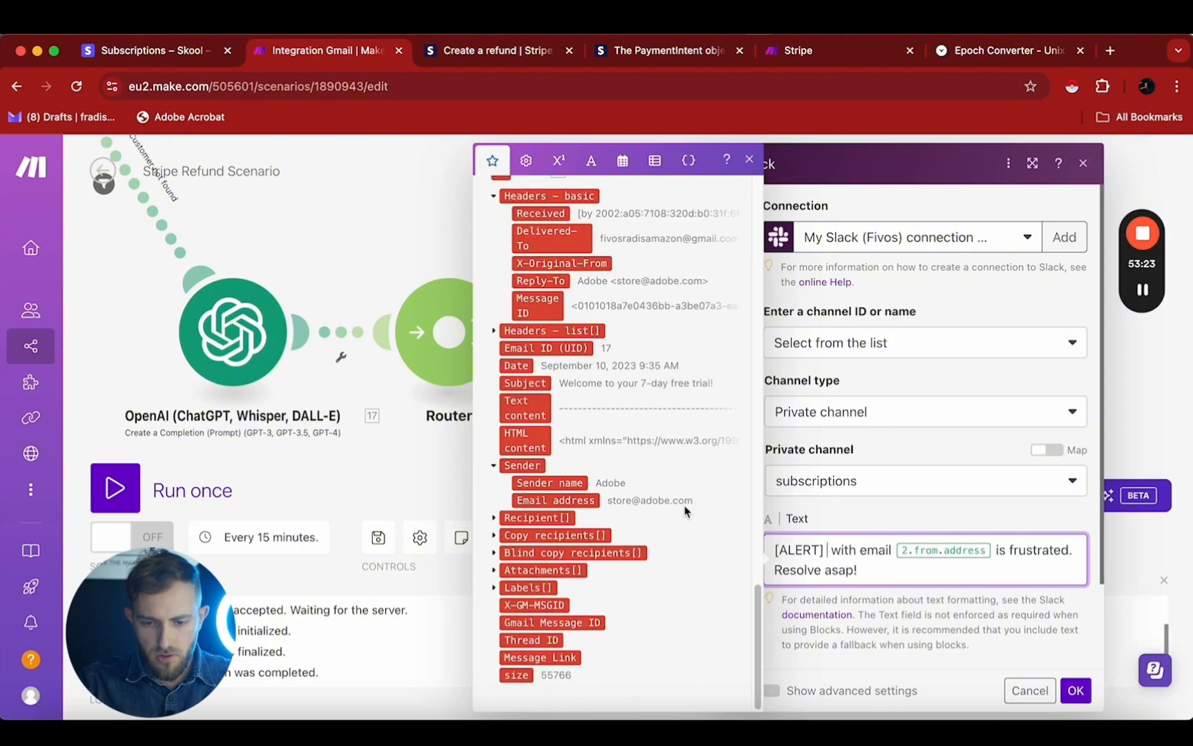
click(539, 483)
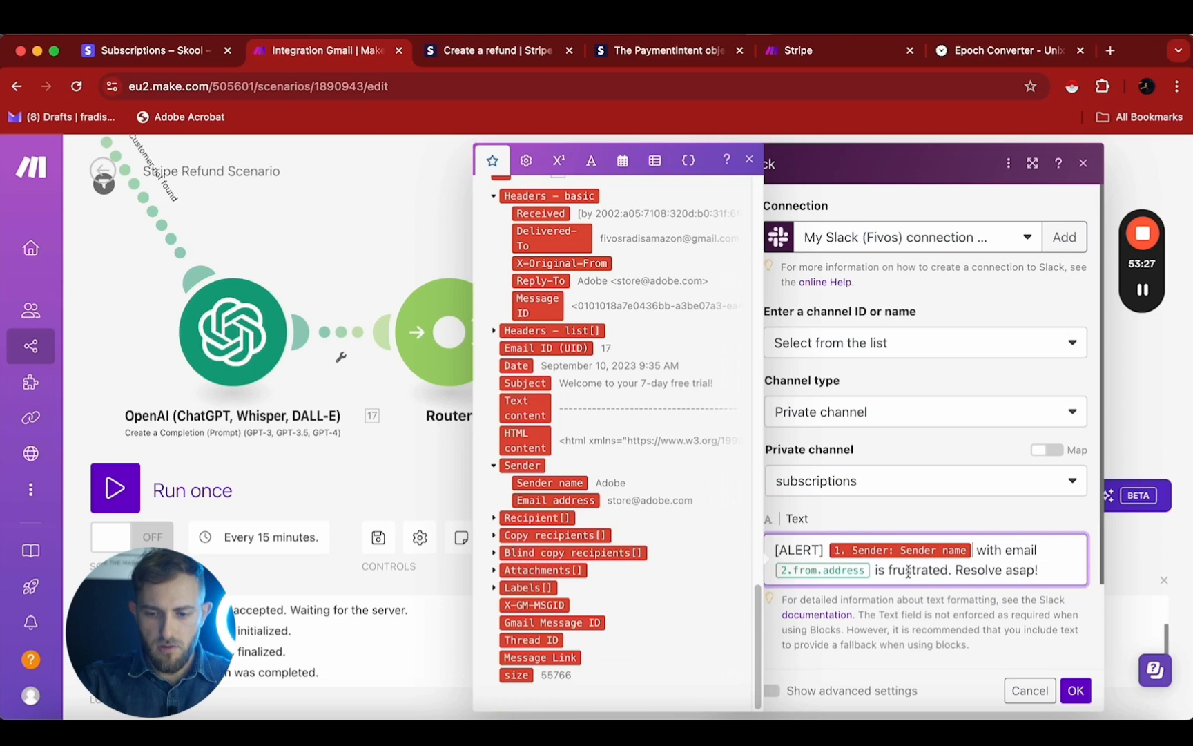
click(555, 500)
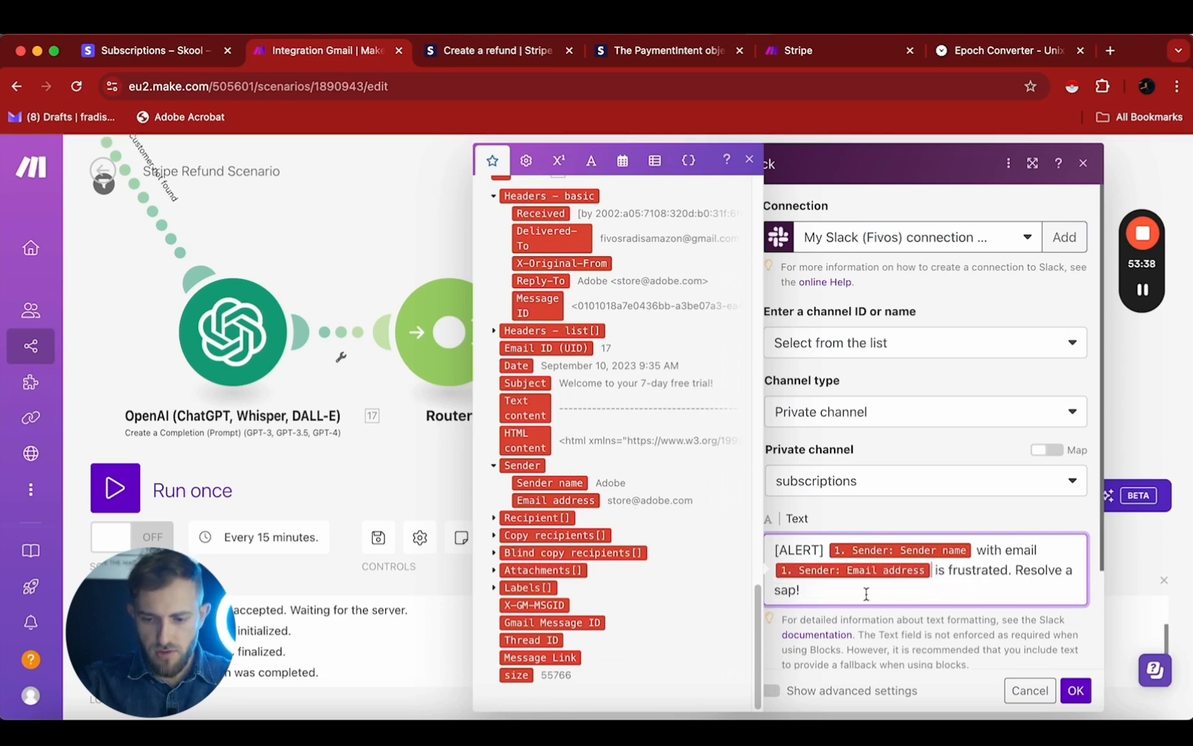
scroll(1049, 535, down, 2)
click(1077, 691)
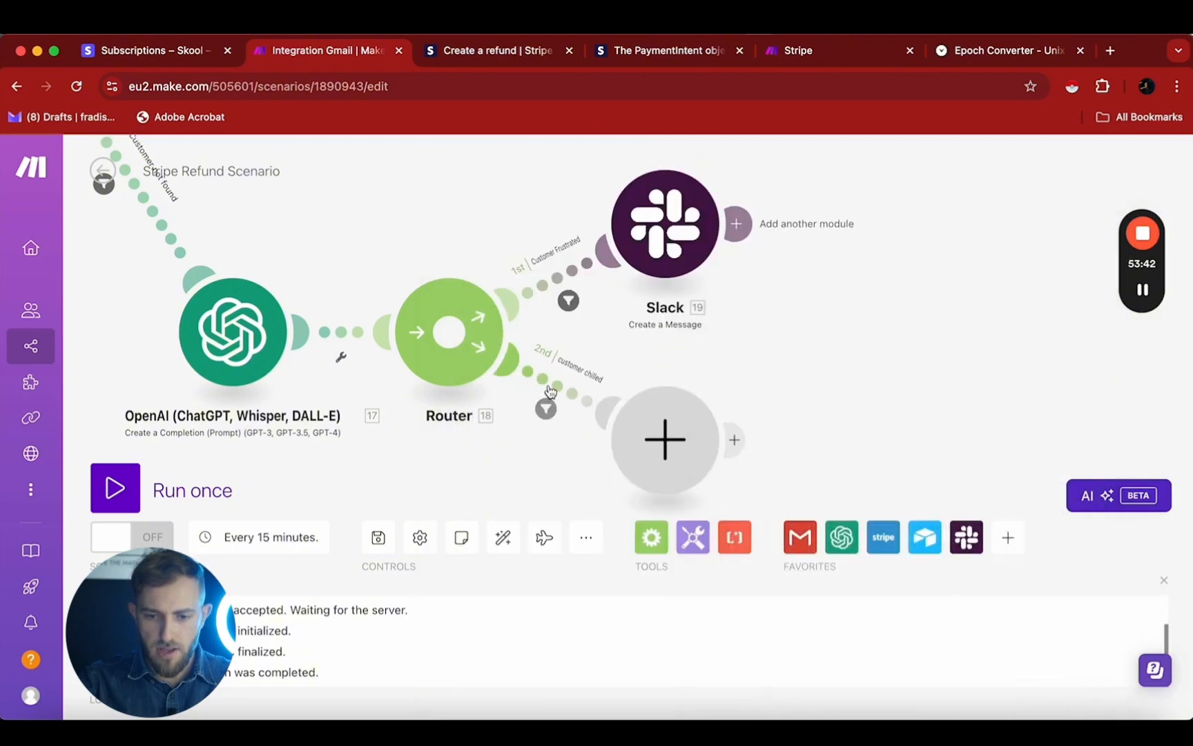
Step: Add a Gmail Send an Email module at the end of the customer chilled route
click(684, 449)
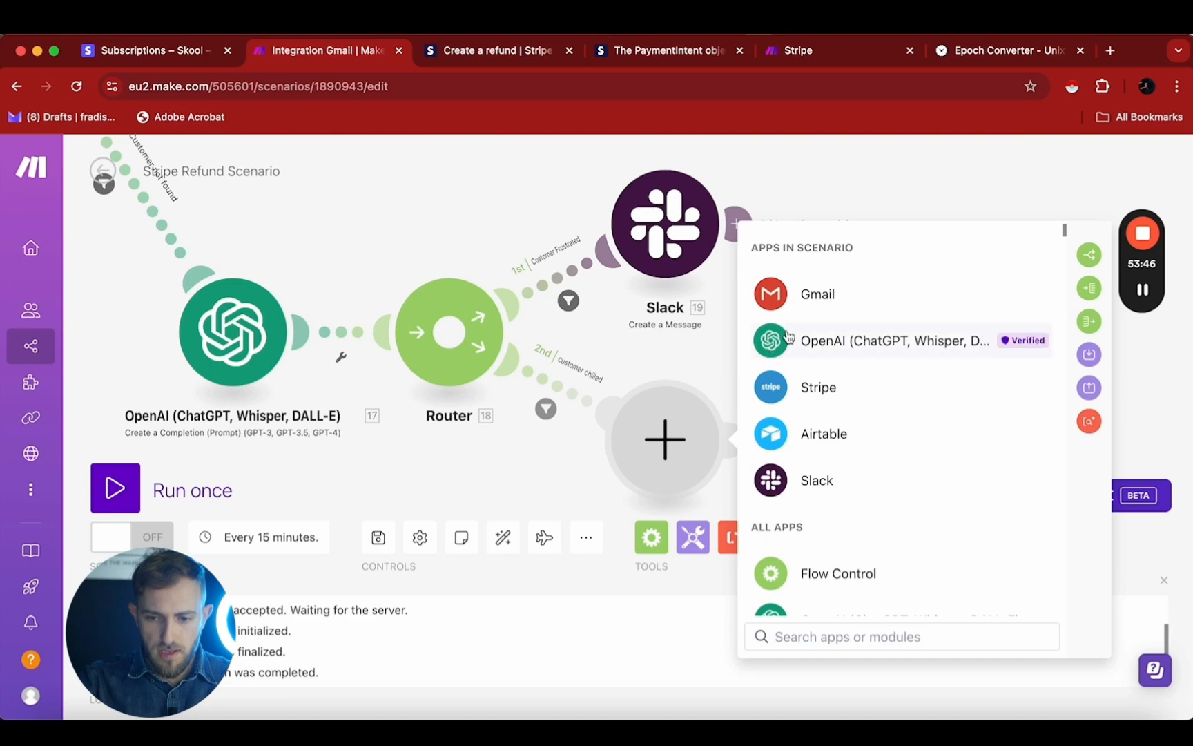
click(801, 307)
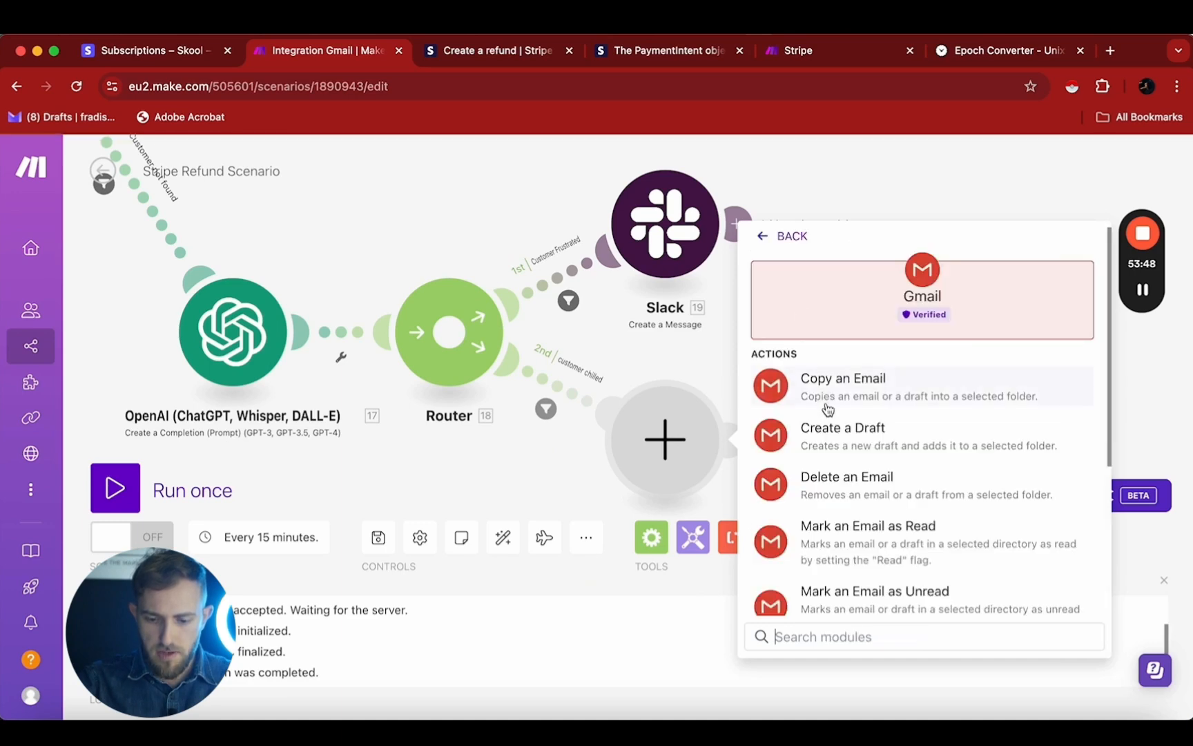
text(send)
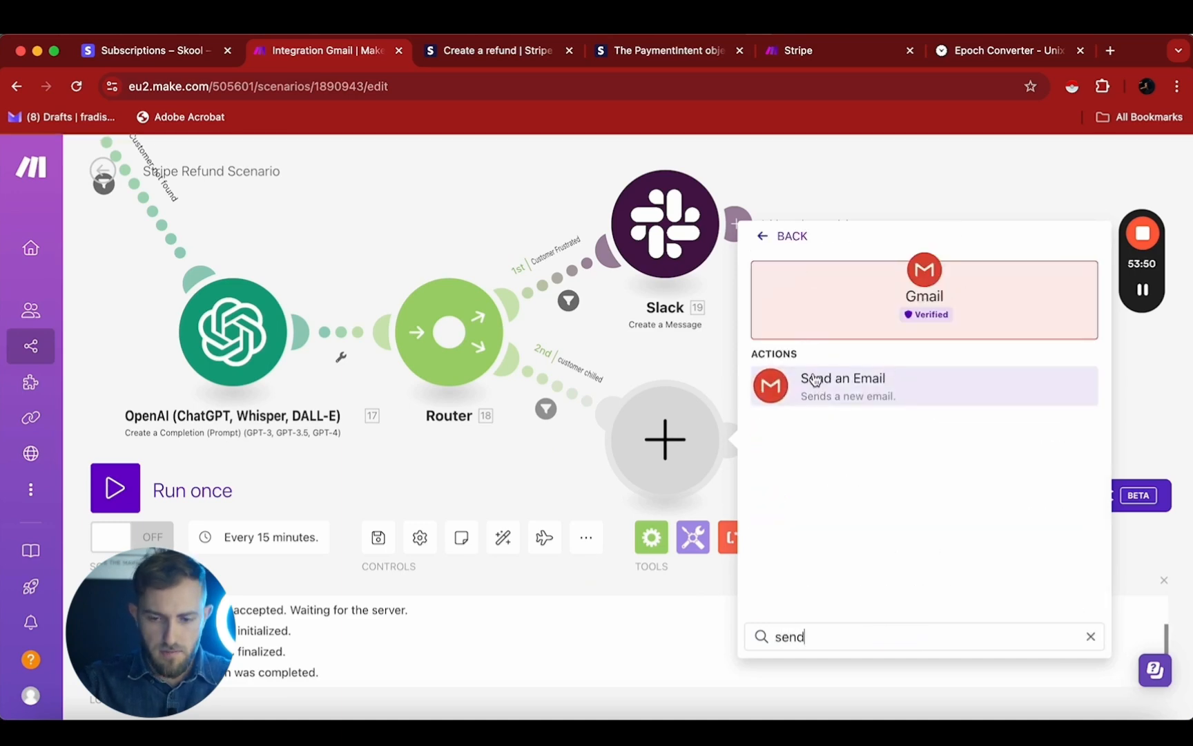
click(835, 399)
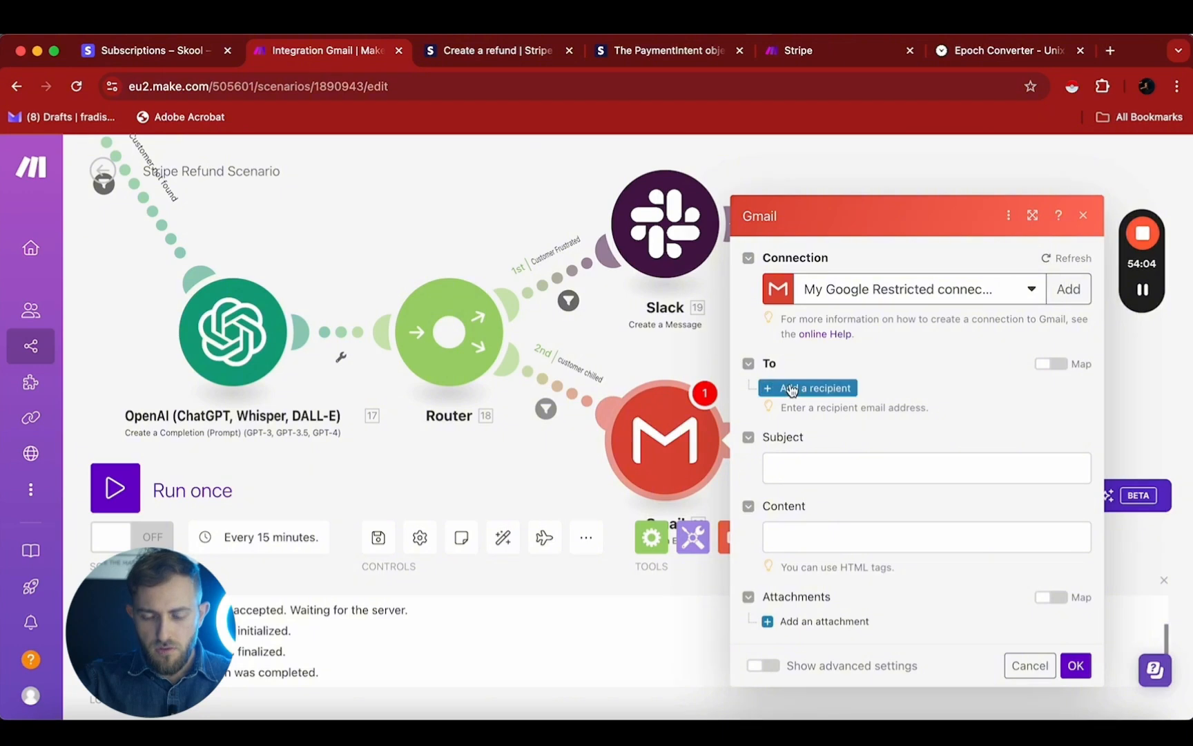
Step: Add a recipient to the Gmail module and map it to the sender's Email address from the triggering email
click(792, 390)
click(805, 374)
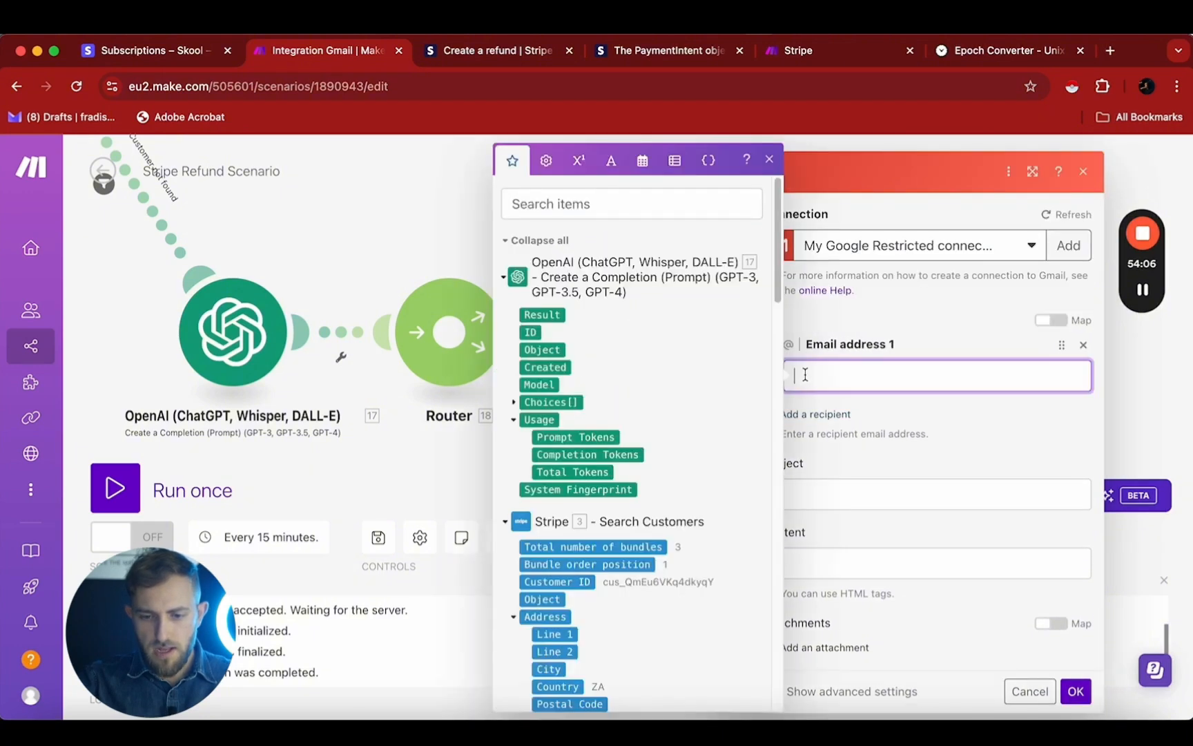
scroll(526, 492, down, 10)
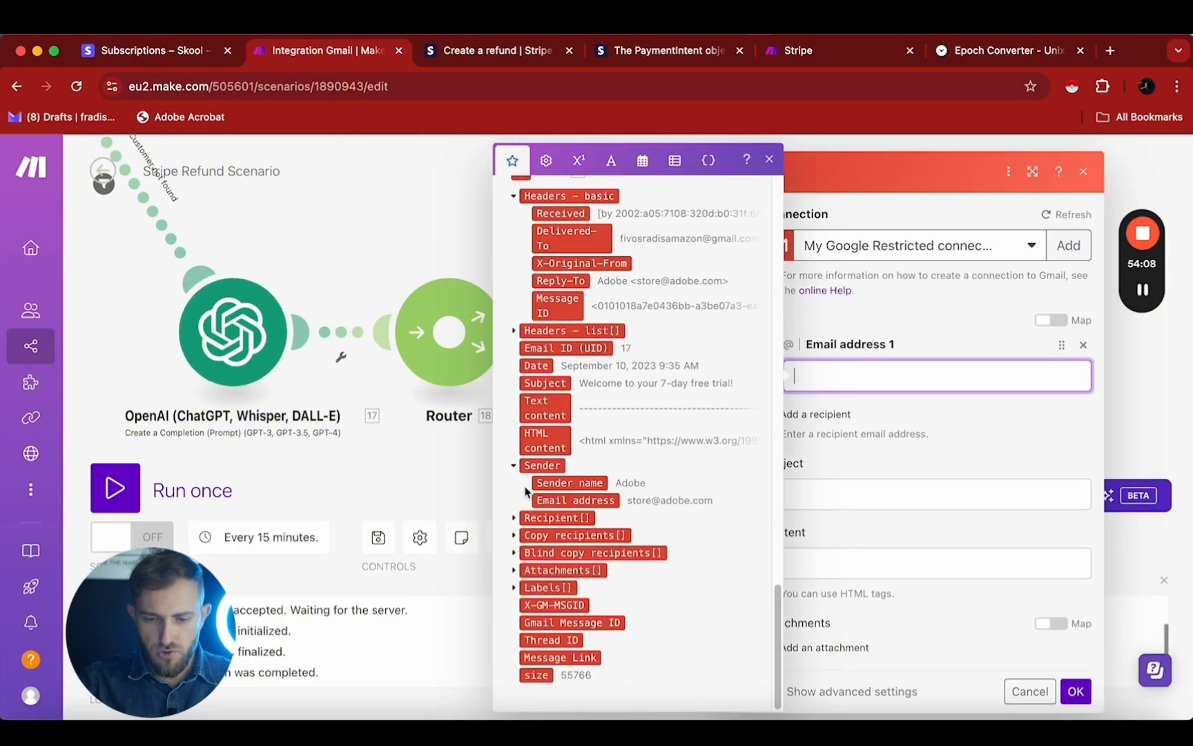
click(561, 502)
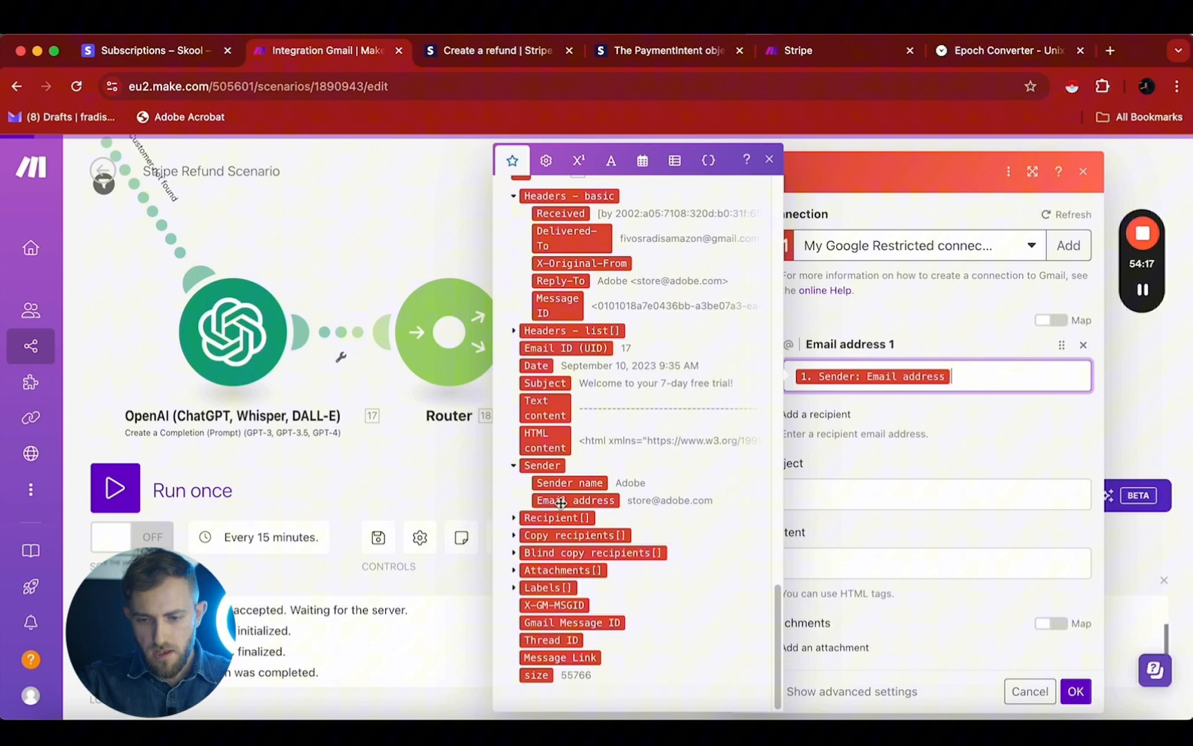
Step: Enter the subject "Looks like there was an error with the cancellation of your subscription." and the no-active-subscription message, mapping Sender name in the greeting
click(834, 487)
text(Looks like there was an error with the cancellation of your subscription.)
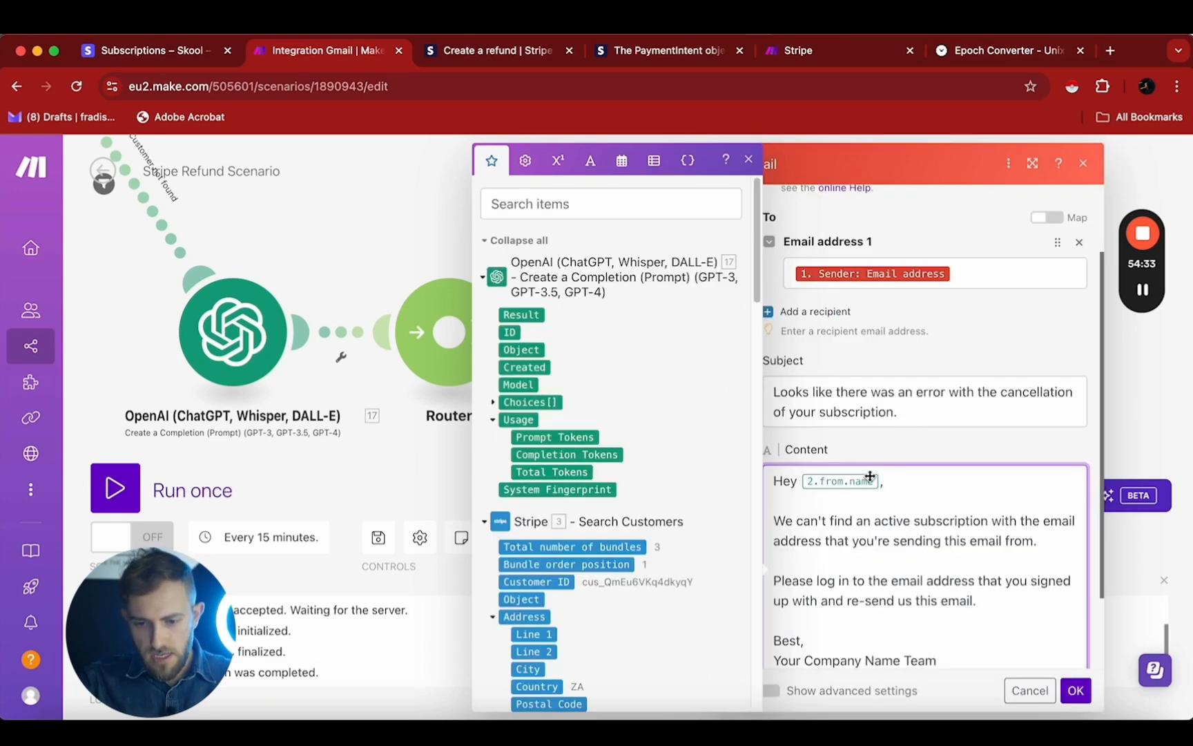
key(BackSpace)
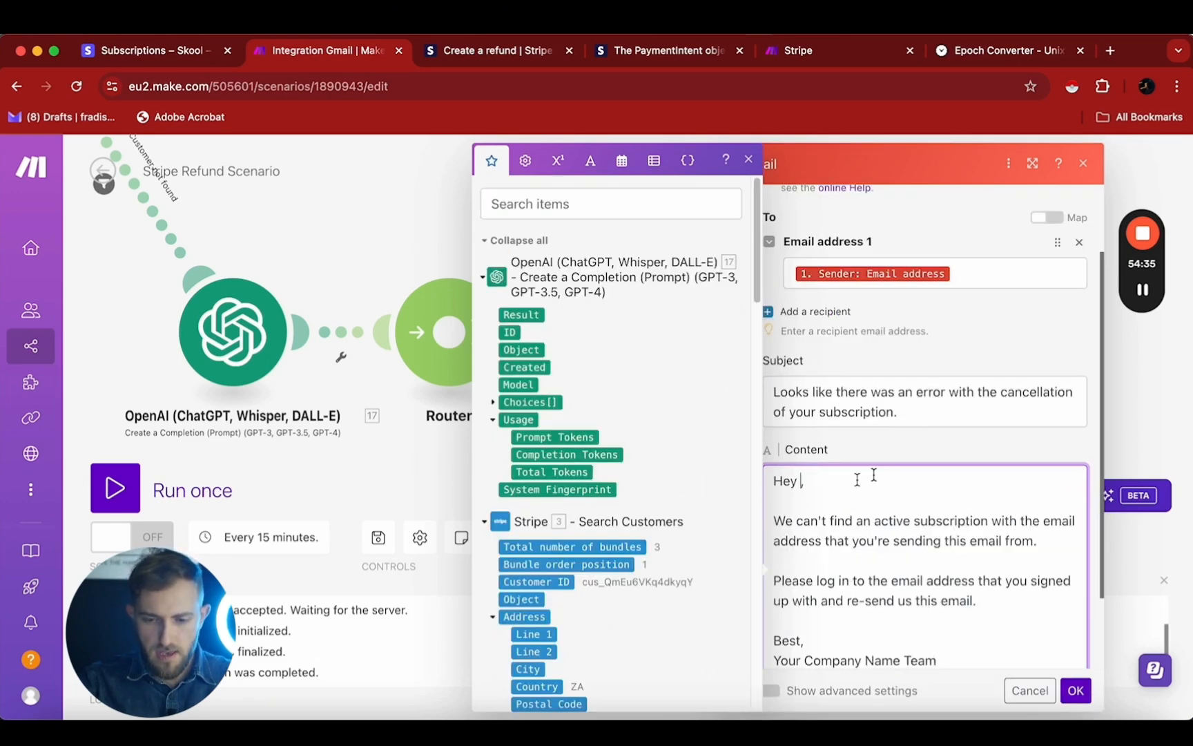
scroll(586, 449, down, 15)
click(570, 483)
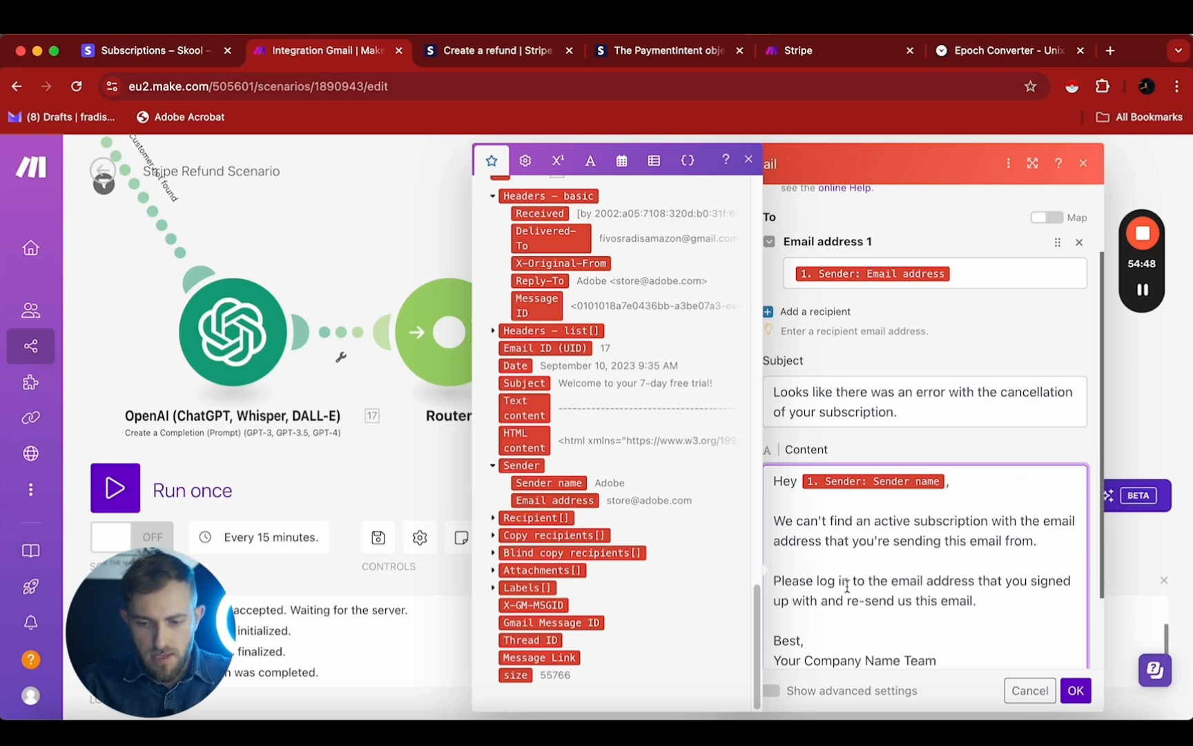
Step: Copy the Gmail module's message text into a new ChatGPT chat and submit it with the instruction "convert the above to HTML"
scroll(848, 586, down, 2)
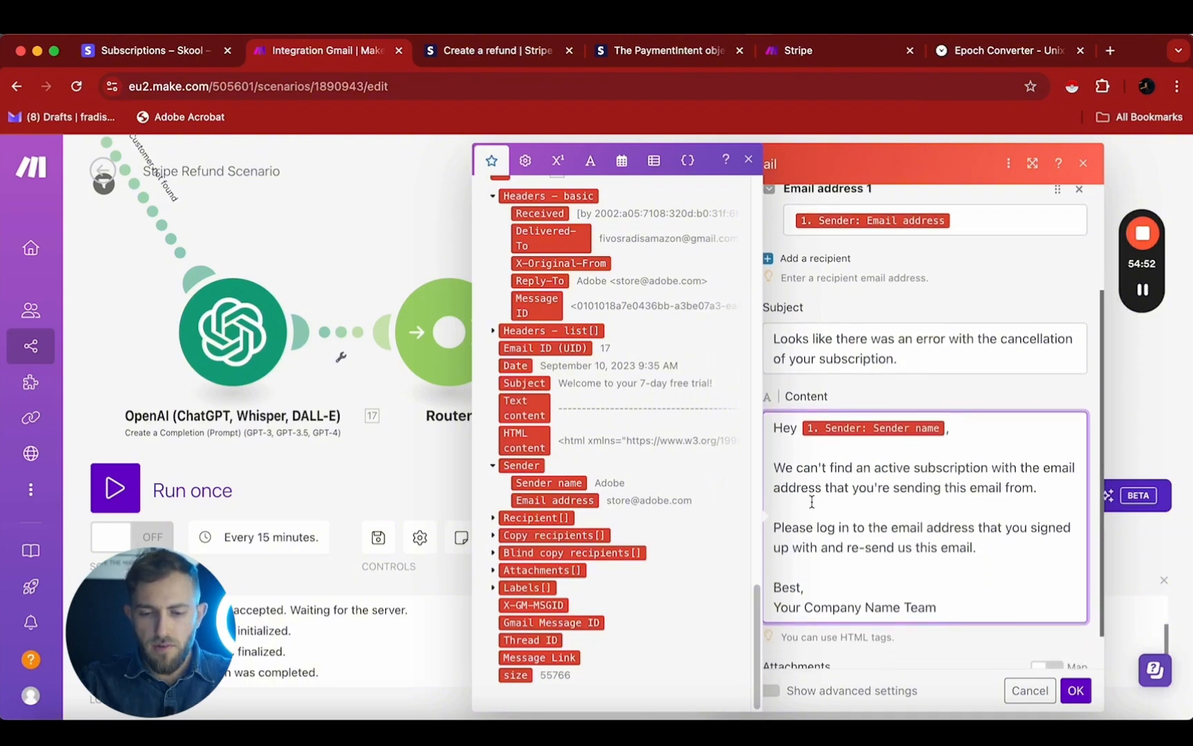
drag(772, 439, 965, 611)
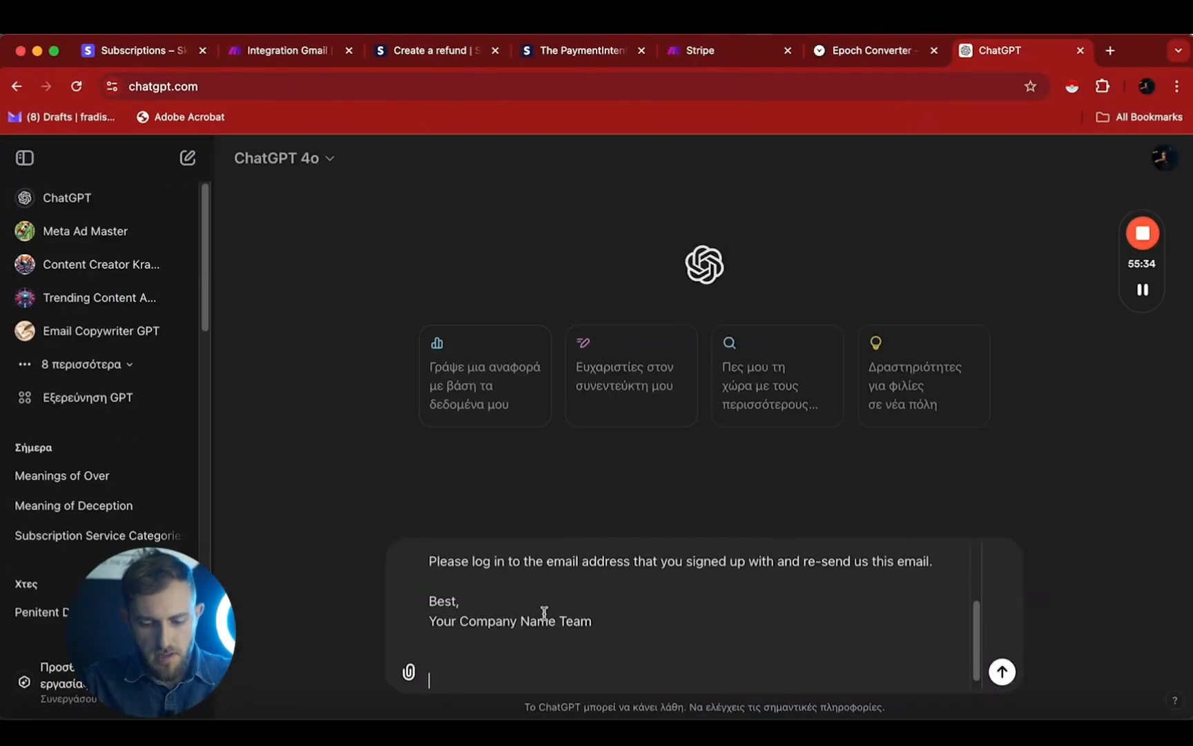
text(convert the)
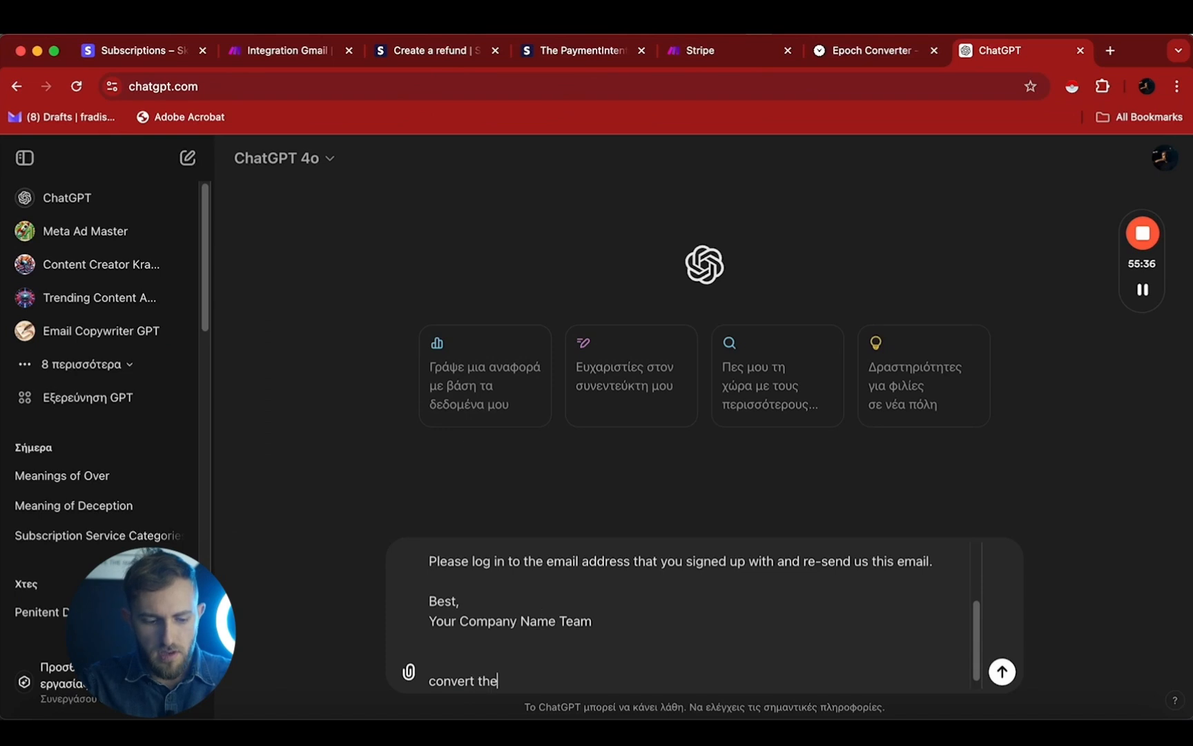
text( above to HTML)
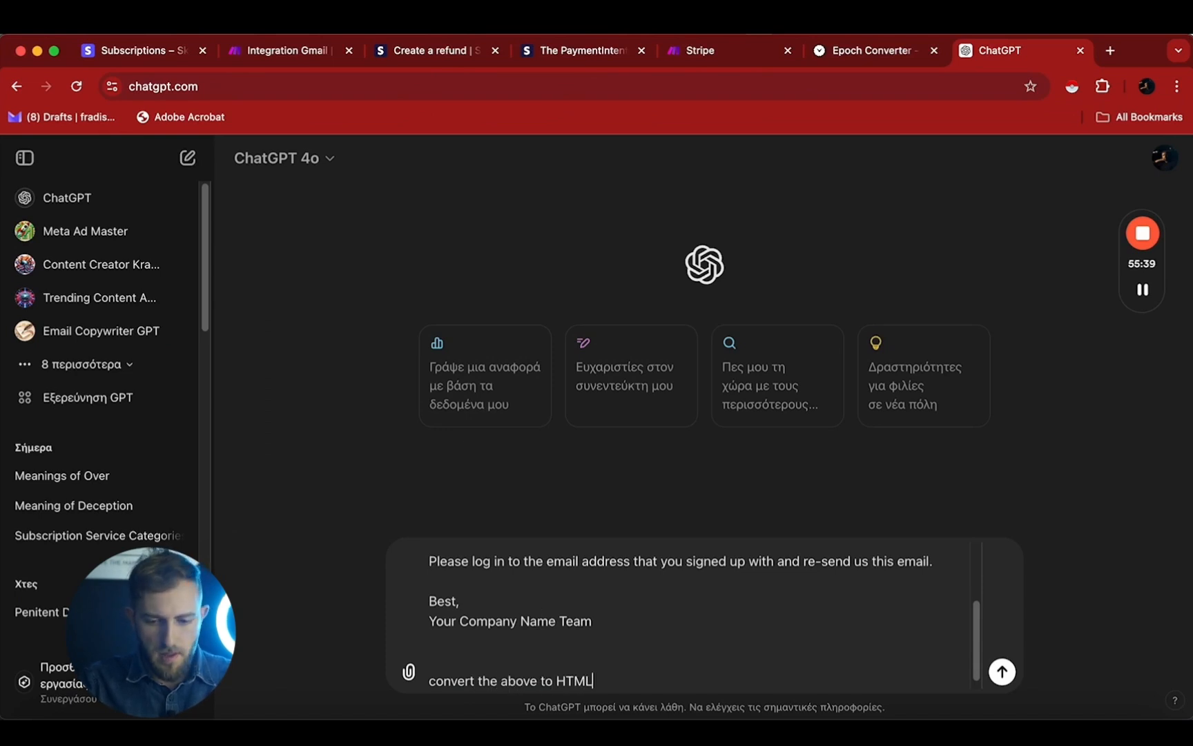
key(Return)
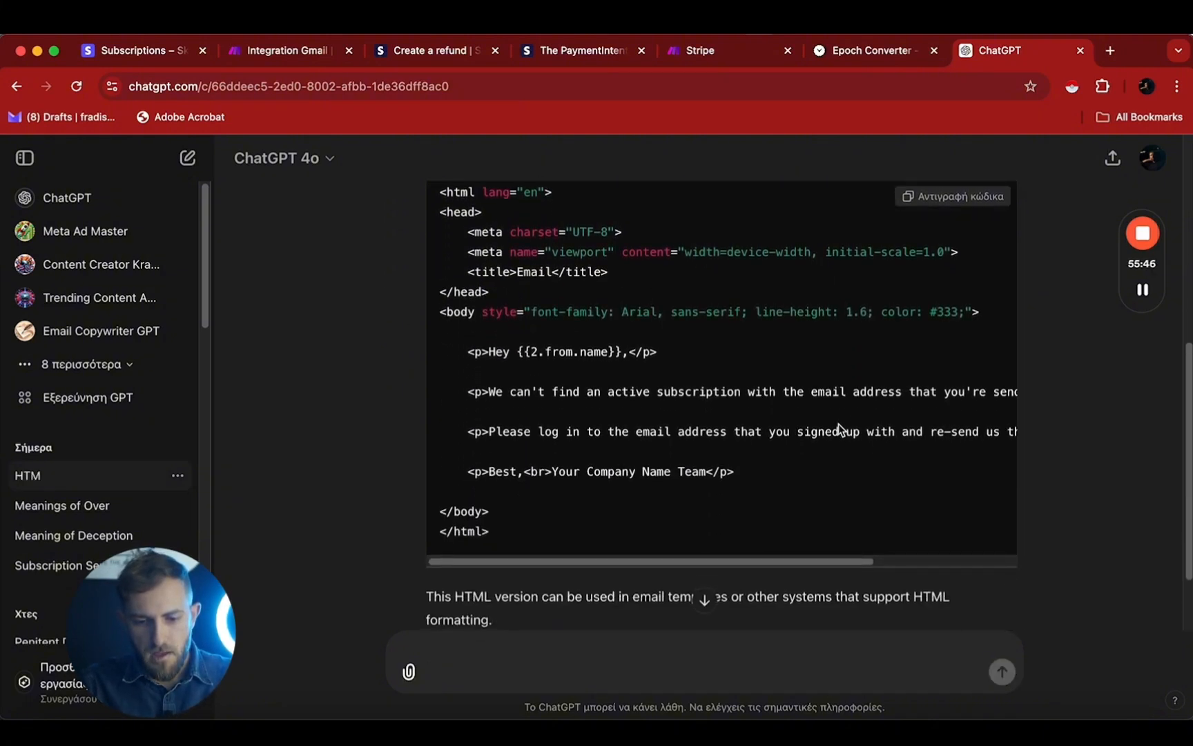
Step: Copy the generated HTML code and replace the plain-text content of the Gmail module in Make with it
click(932, 201)
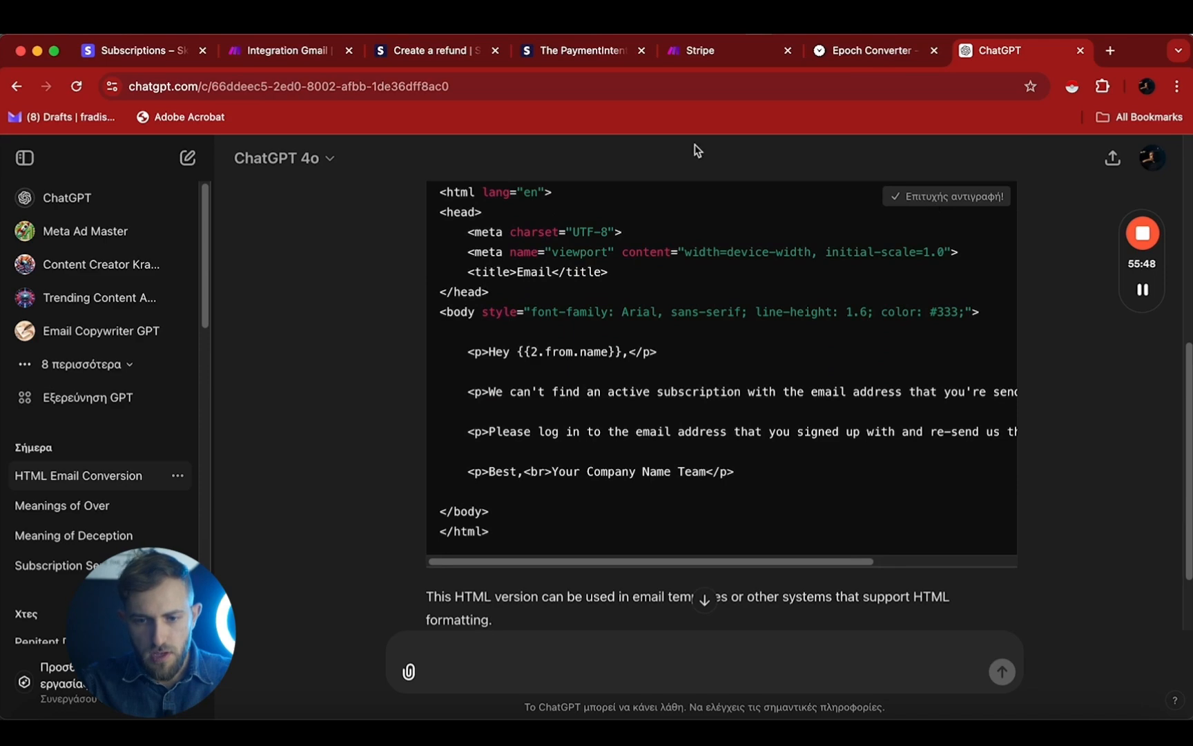
click(299, 56)
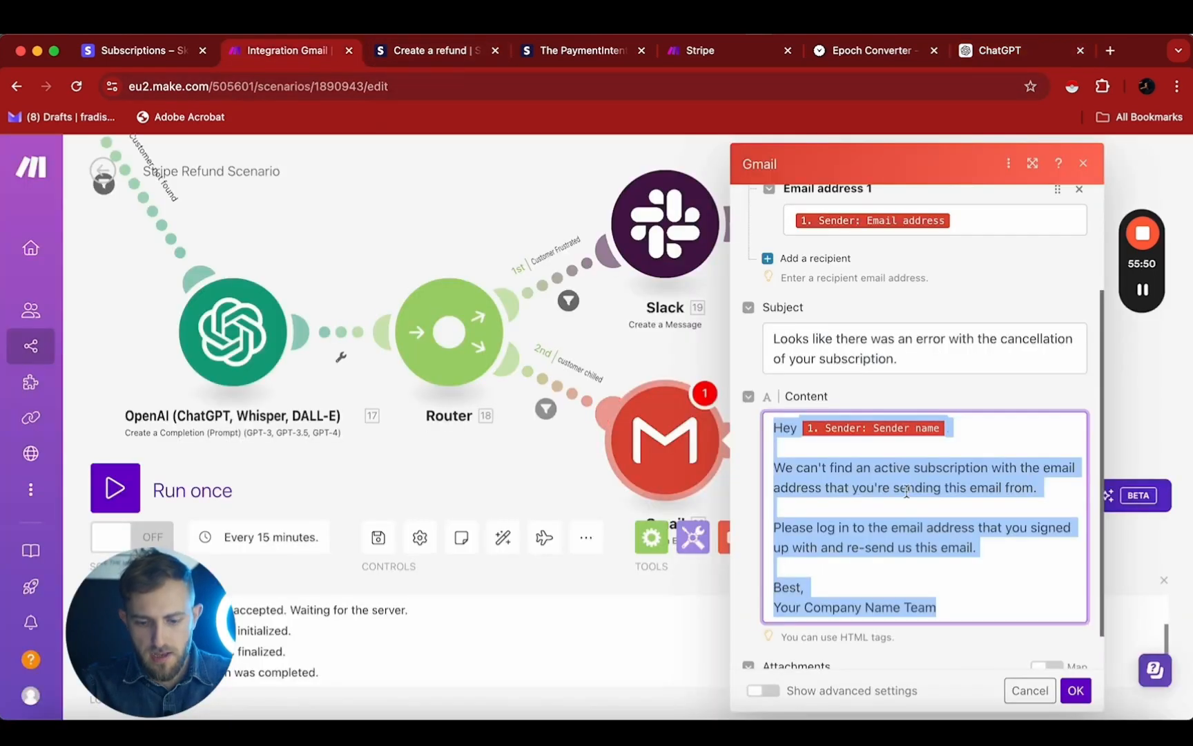
key(cmd+v)
scroll(906, 491, up, 5)
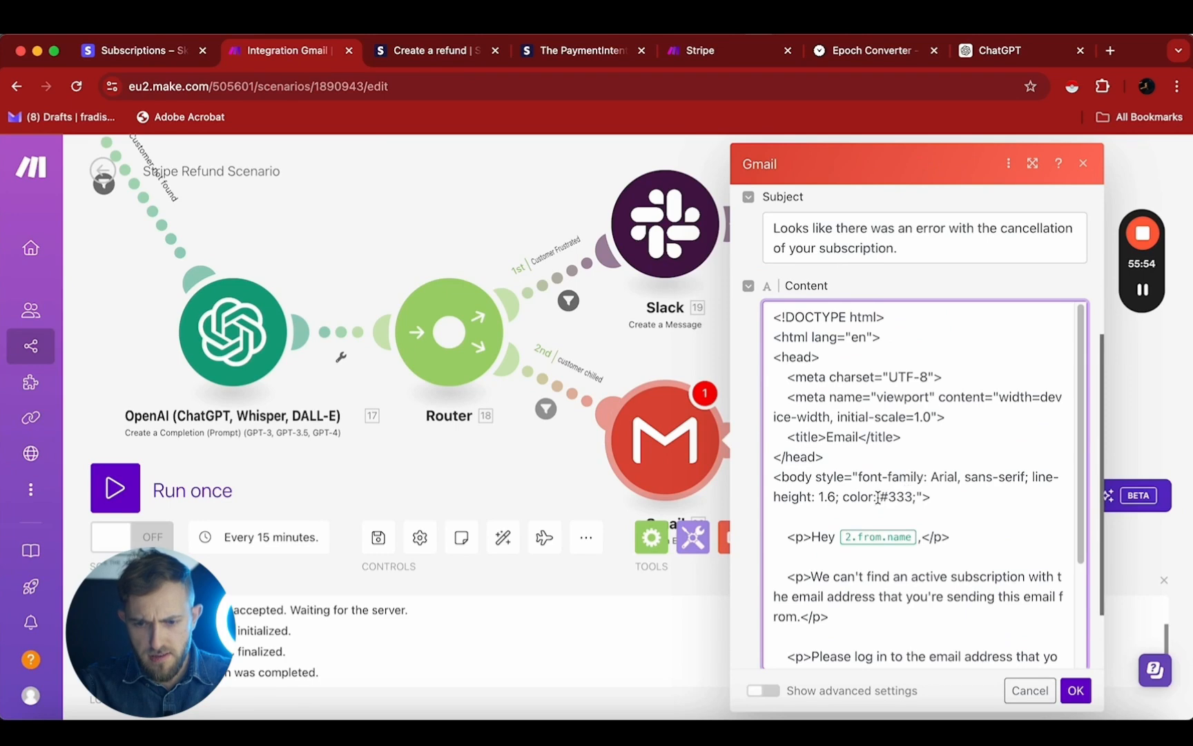
Step: Remove the 2.from.name placeholder after "Hey" in the Gmail module's HTML content
click(917, 539)
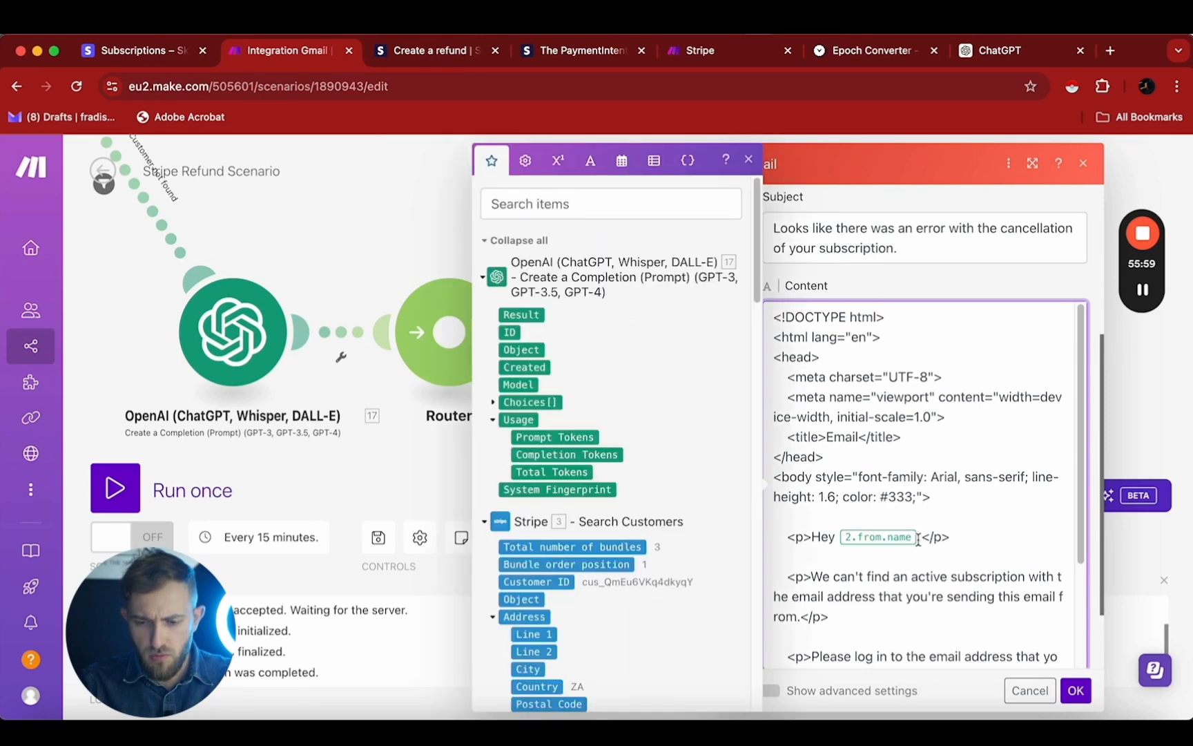
key(BackSpace)
scroll(695, 478, down, 5)
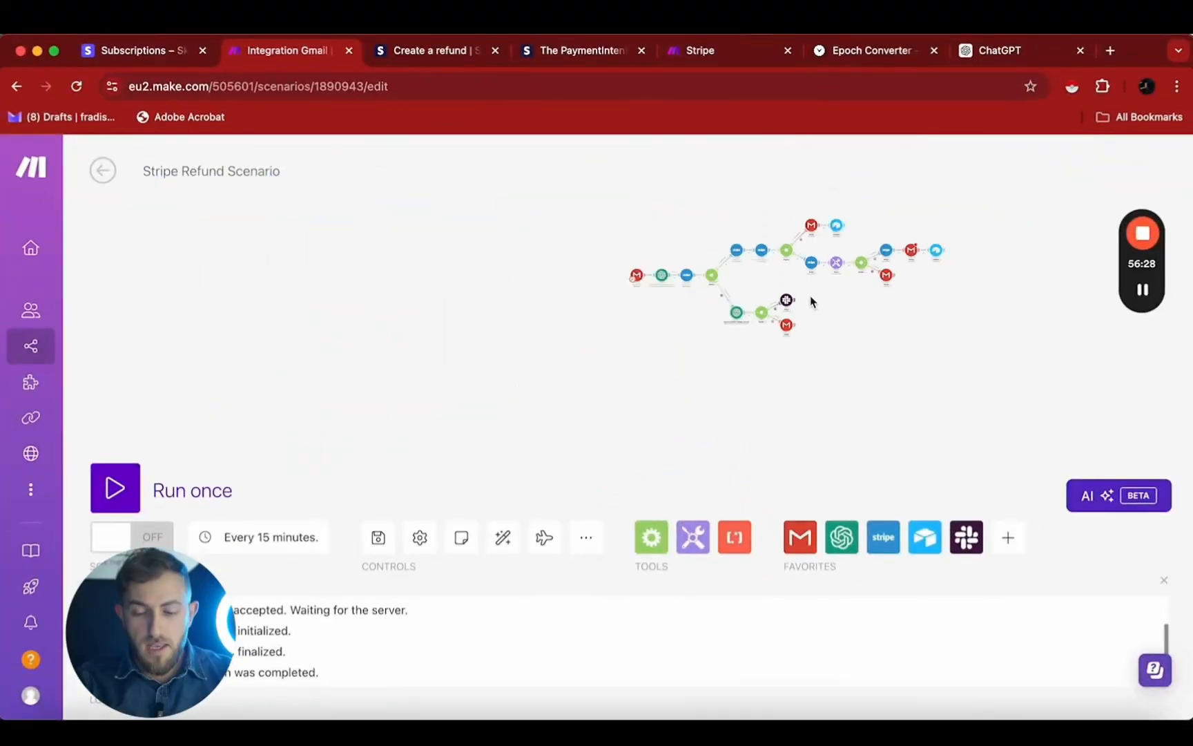
drag(809, 296, 712, 381)
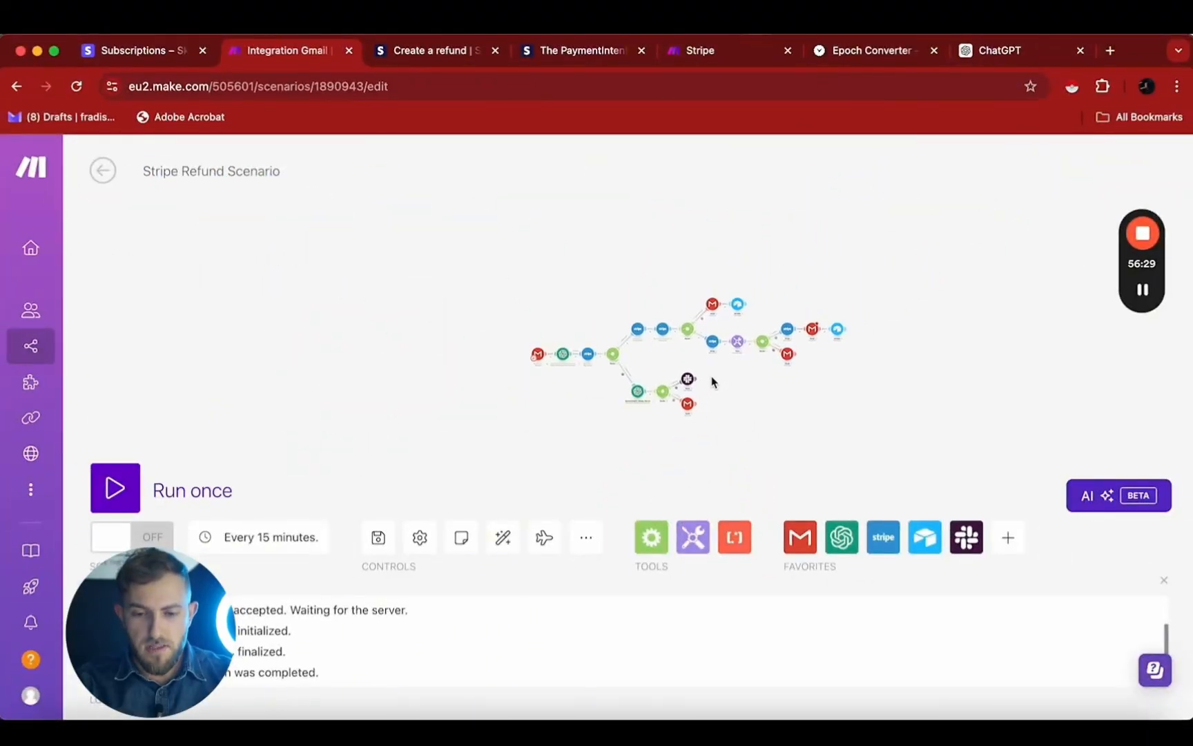